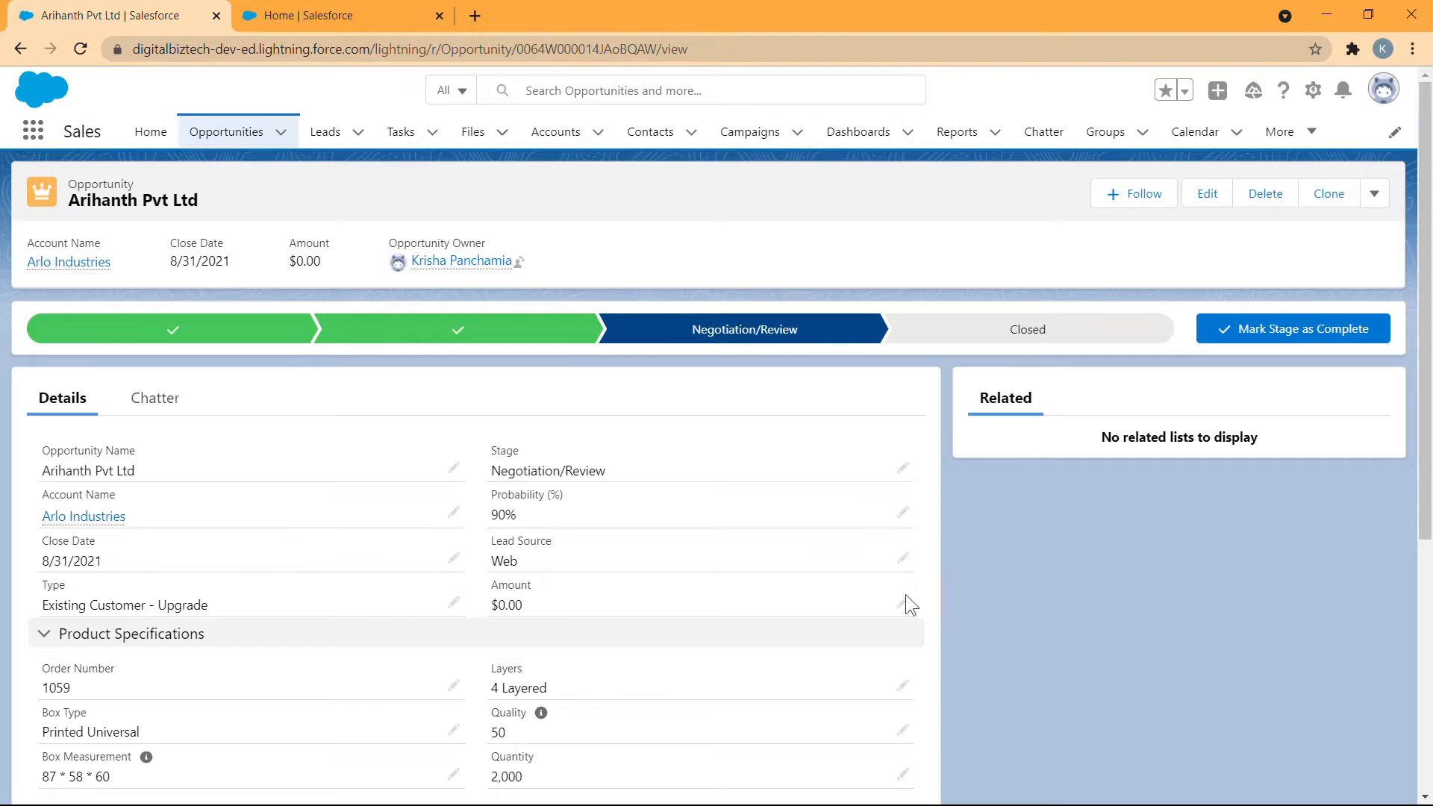
- Examine the Arihanth Pvt Ltd opportunity's Amount field and its Estimated Revenue Details
{"action": "scroll", "coordinate": [769, 668], "scroll_direction": "down", "scroll_amount": 2}
{"action": "scroll", "coordinate": [361, 590], "scroll_direction": "down", "scroll_amount": 2}
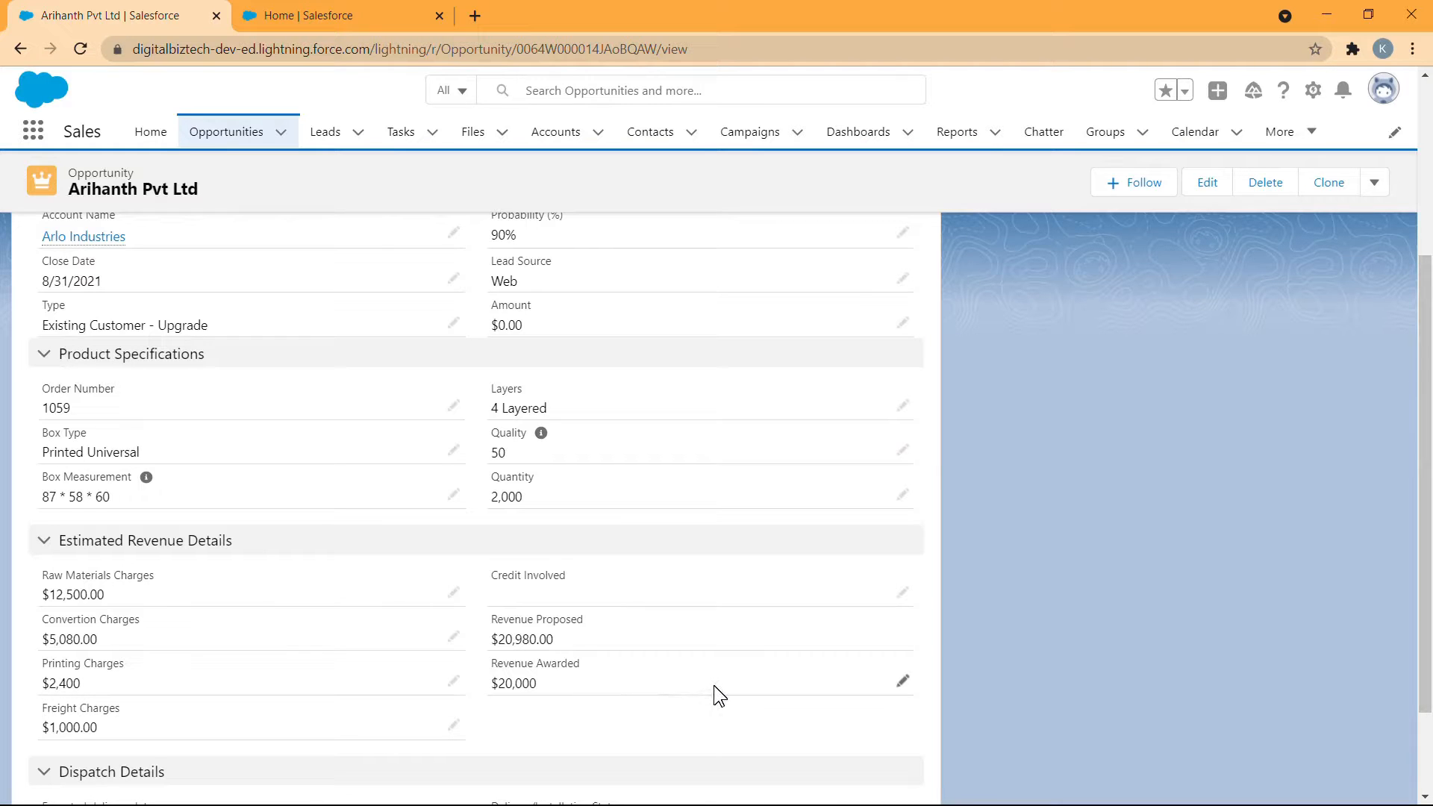
{"action": "scroll", "coordinate": [713, 685], "scroll_direction": "up", "scroll_amount": 1}
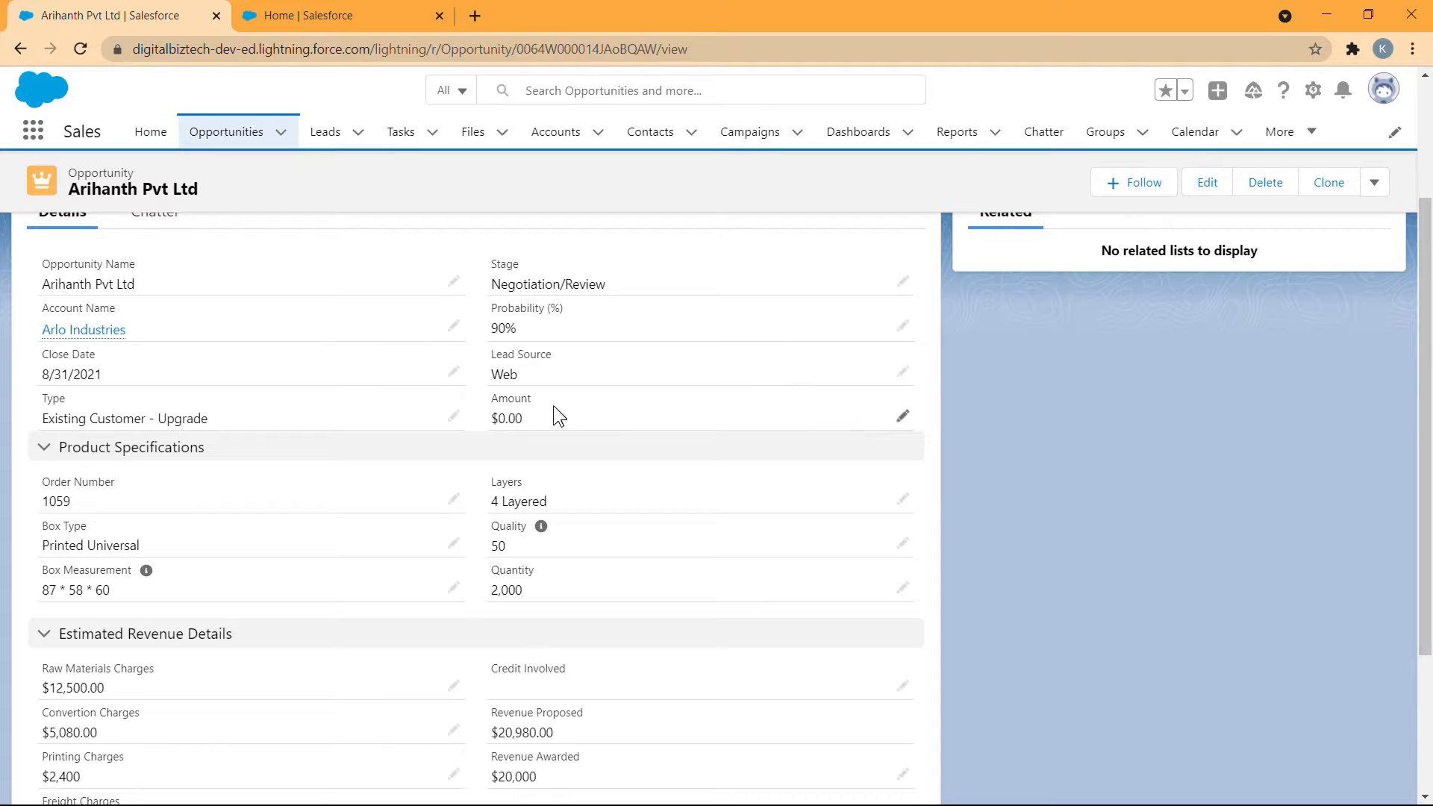
{"action": "scroll", "coordinate": [597, 672], "scroll_direction": "down", "scroll_amount": 1}
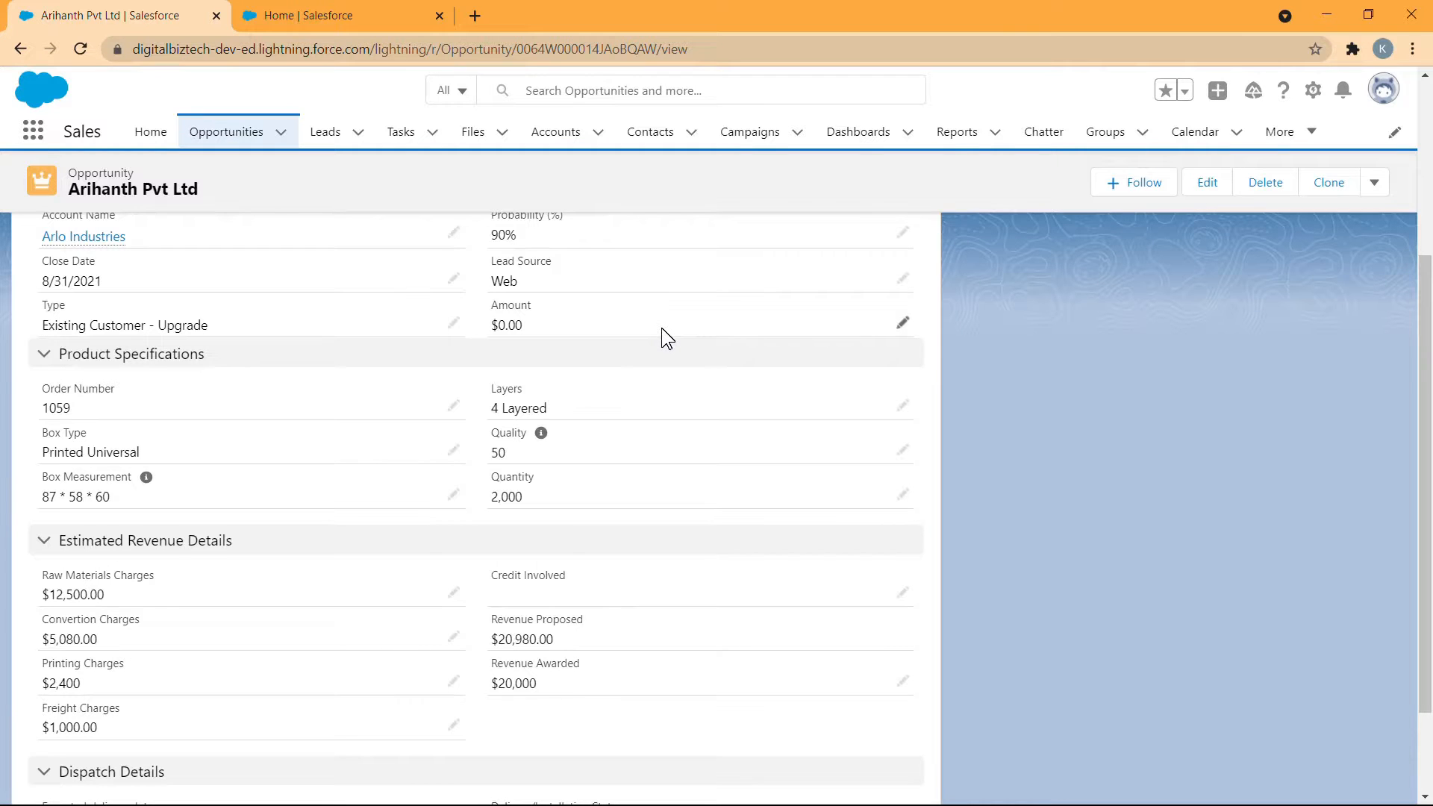
{"action": "scroll", "coordinate": [661, 329], "scroll_direction": "up", "scroll_amount": 4}
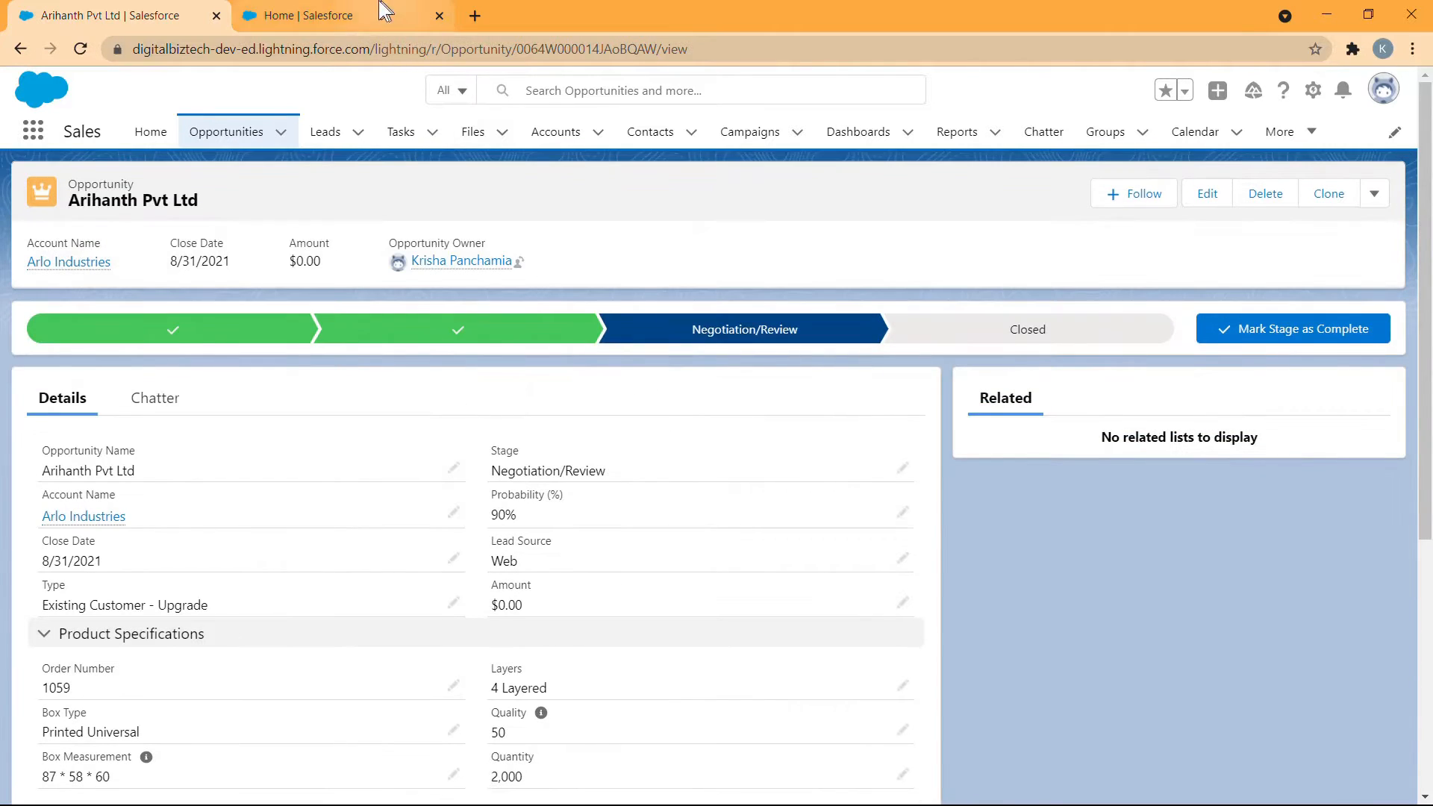
- Create a new Record-Triggered Flow from the Flows setup page, using the Auto-Layout canvas
{"action": "left_click", "coordinate": [382, 11]}
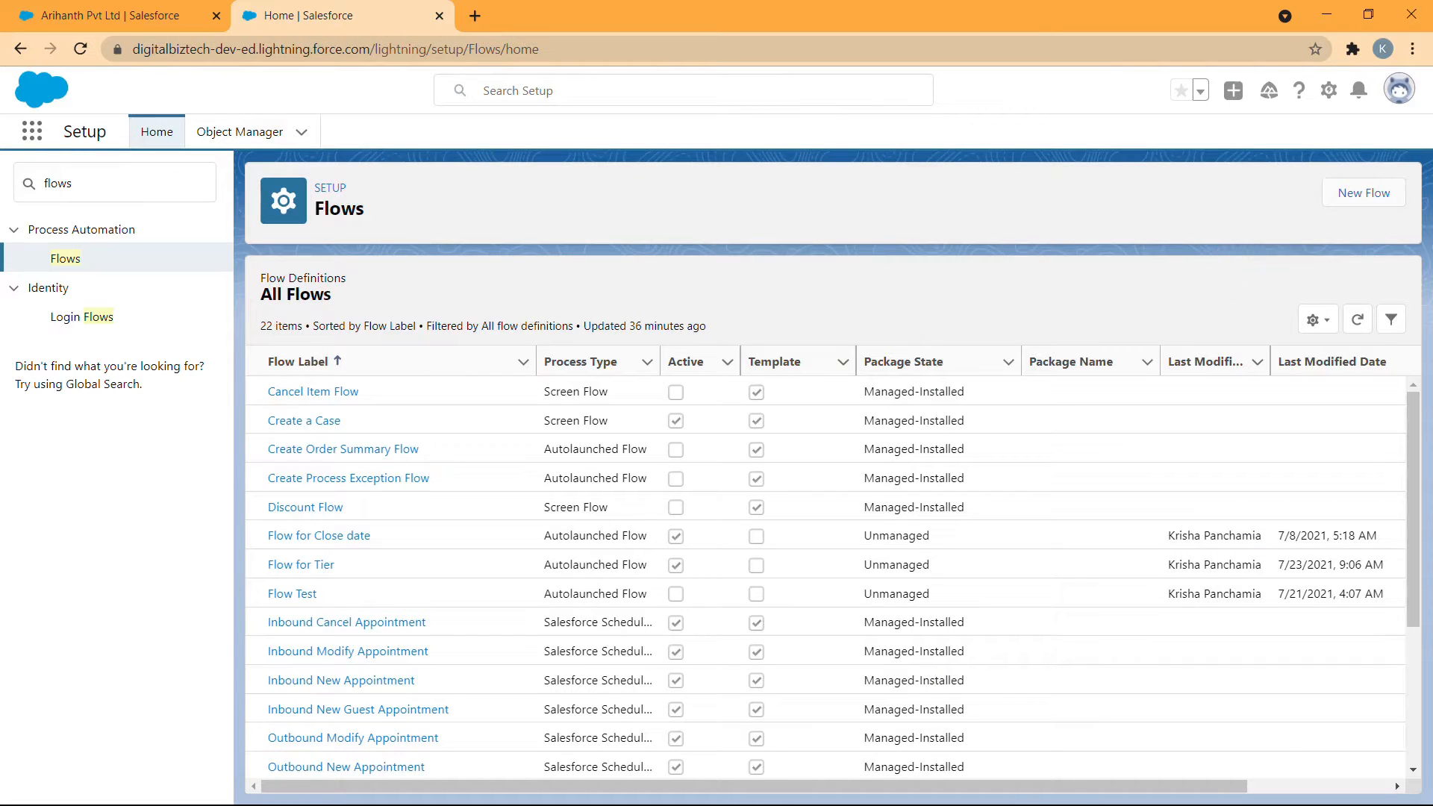
{"action": "left_click", "coordinate": [1359, 196]}
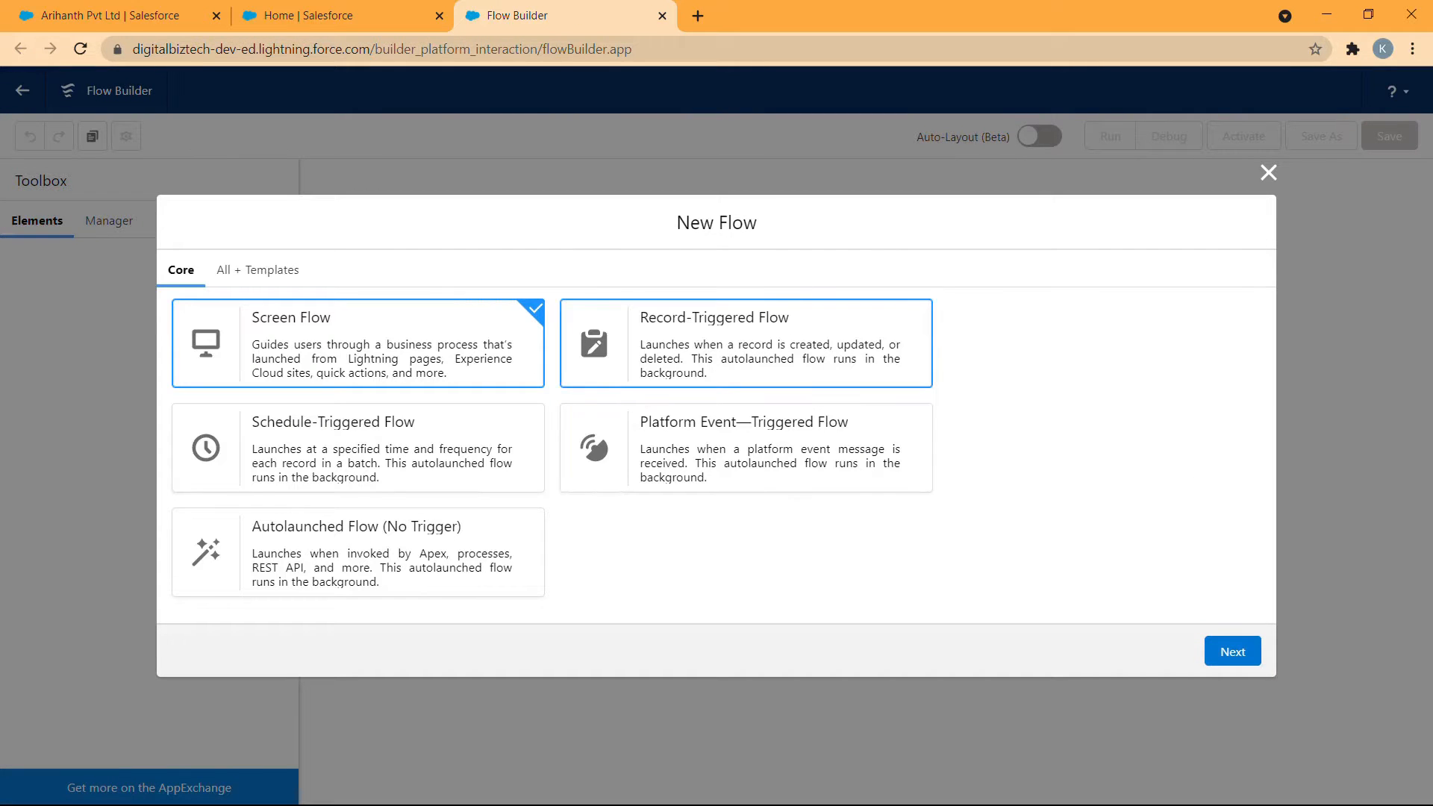
{"action": "left_click", "coordinate": [914, 379]}
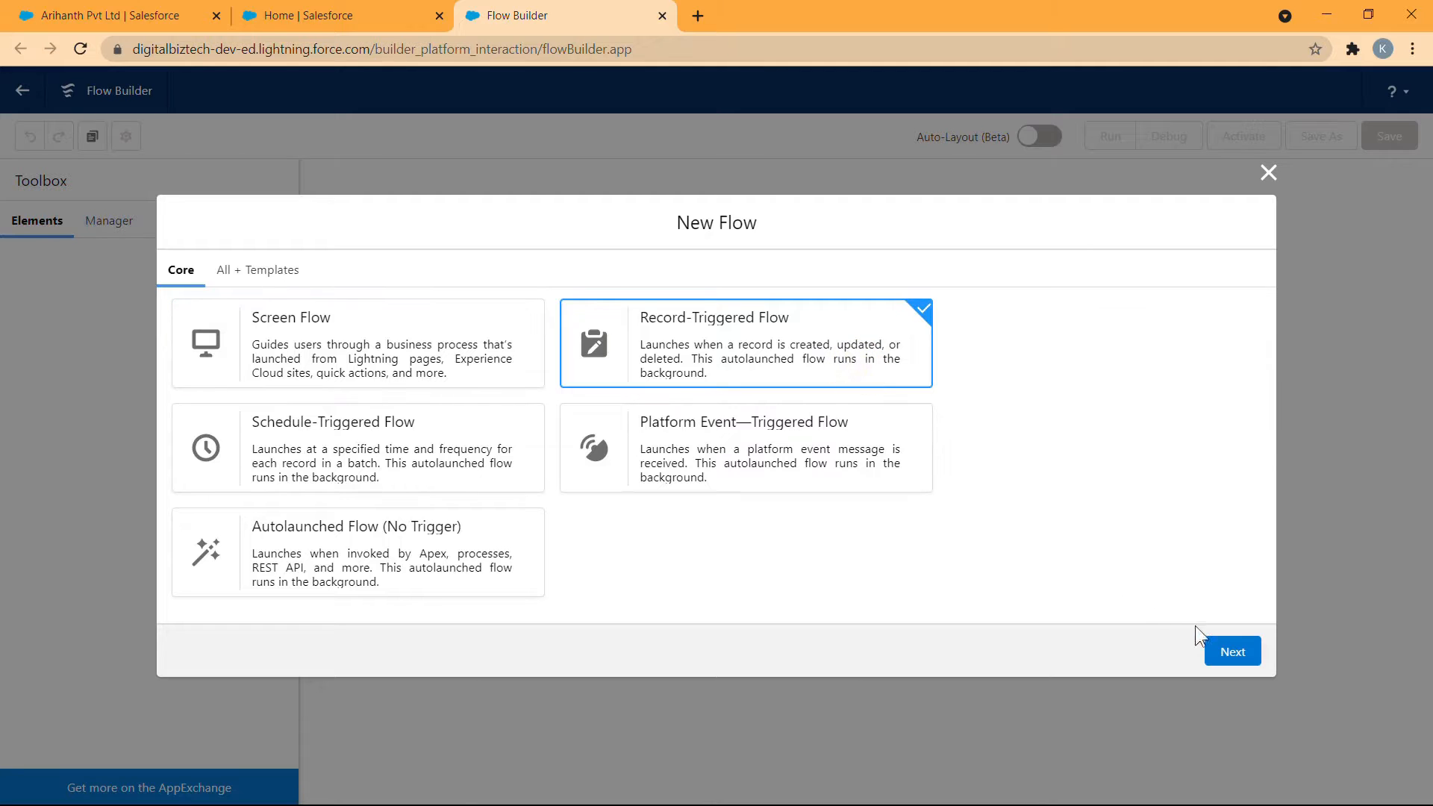
{"action": "left_click", "coordinate": [1232, 653]}
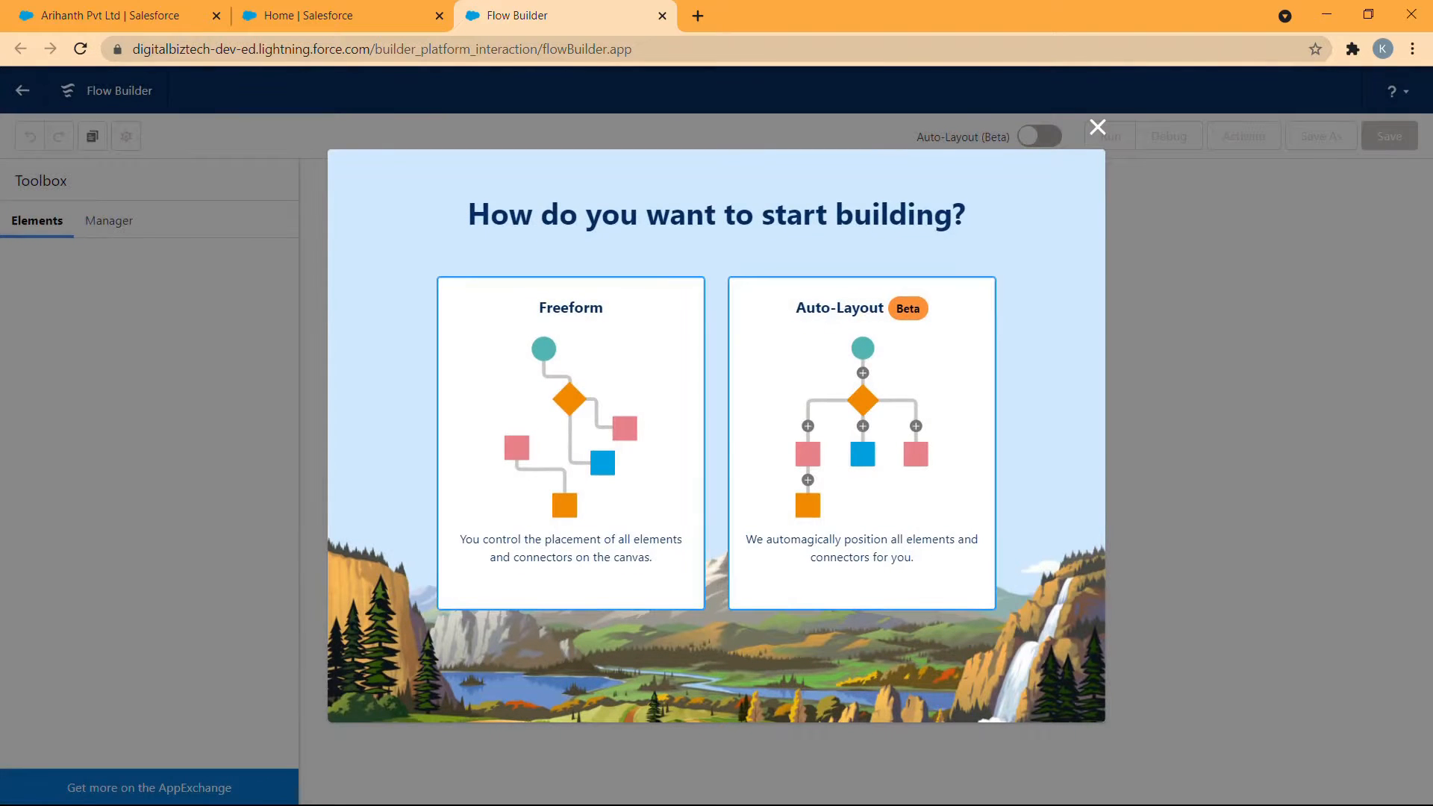
{"action": "left_click", "coordinate": [977, 539]}
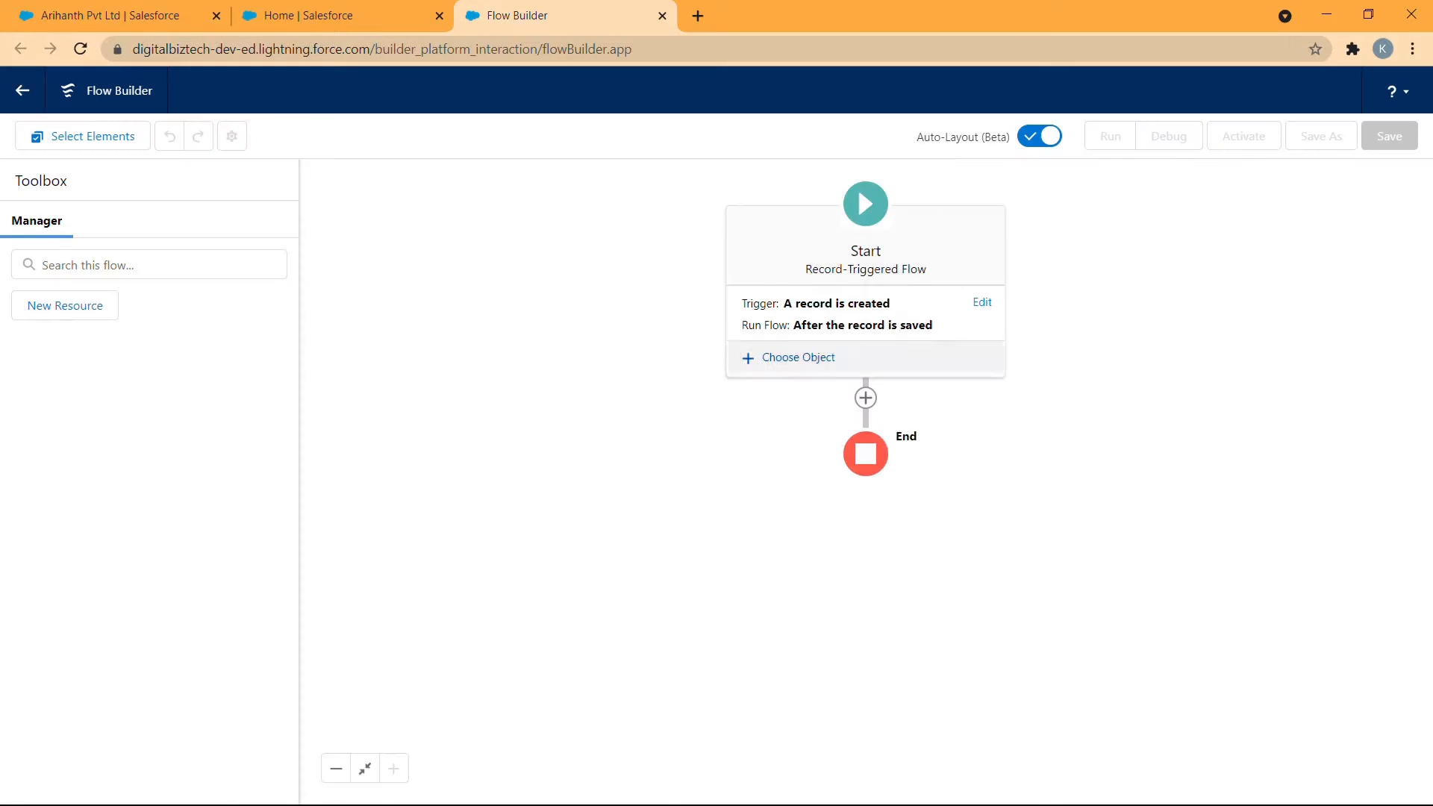
- Configure the flow trigger for when a record is created or updated, running before the record is saved
{"action": "left_click", "coordinate": [898, 321]}
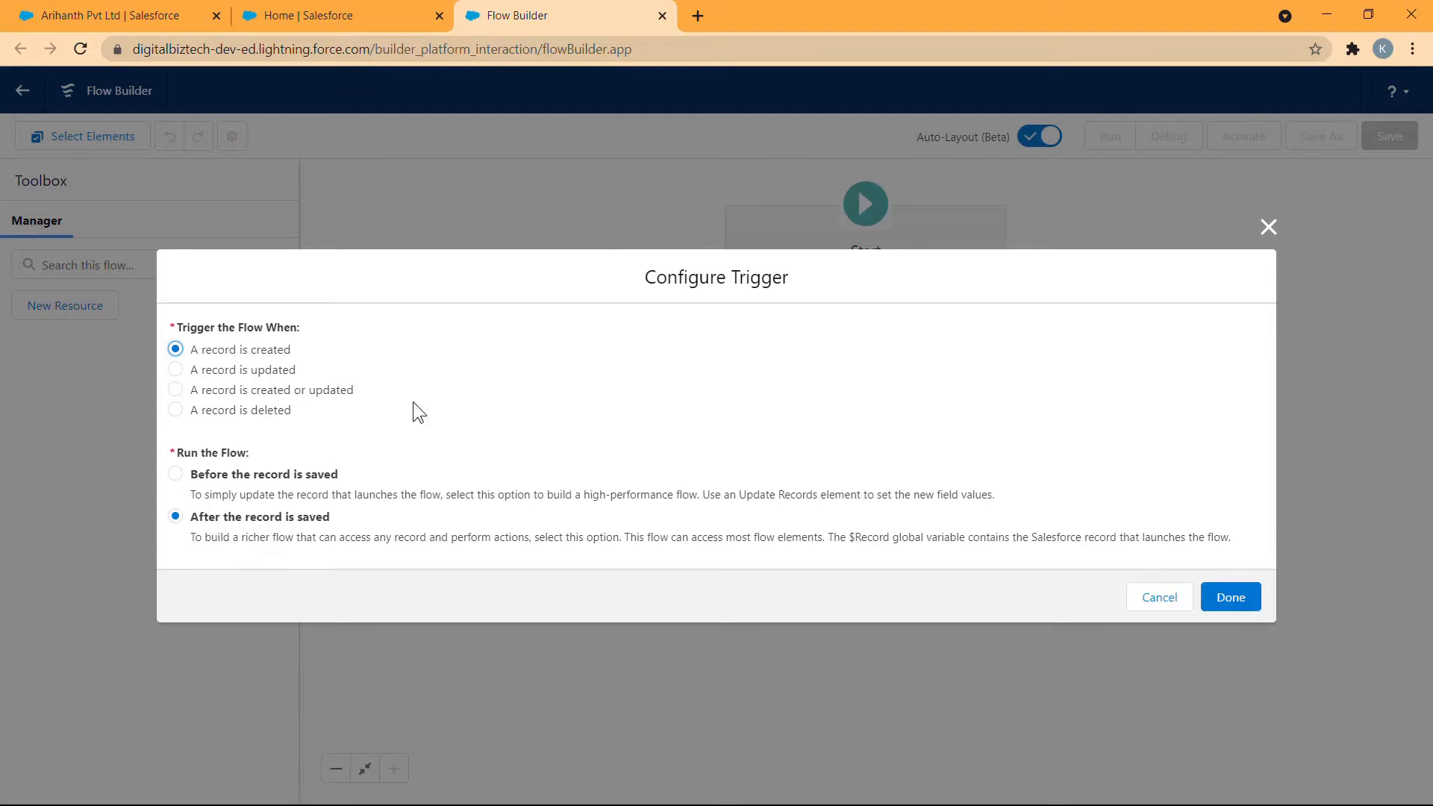
{"action": "left_click", "coordinate": [326, 391]}
{"action": "left_click", "coordinate": [285, 478]}
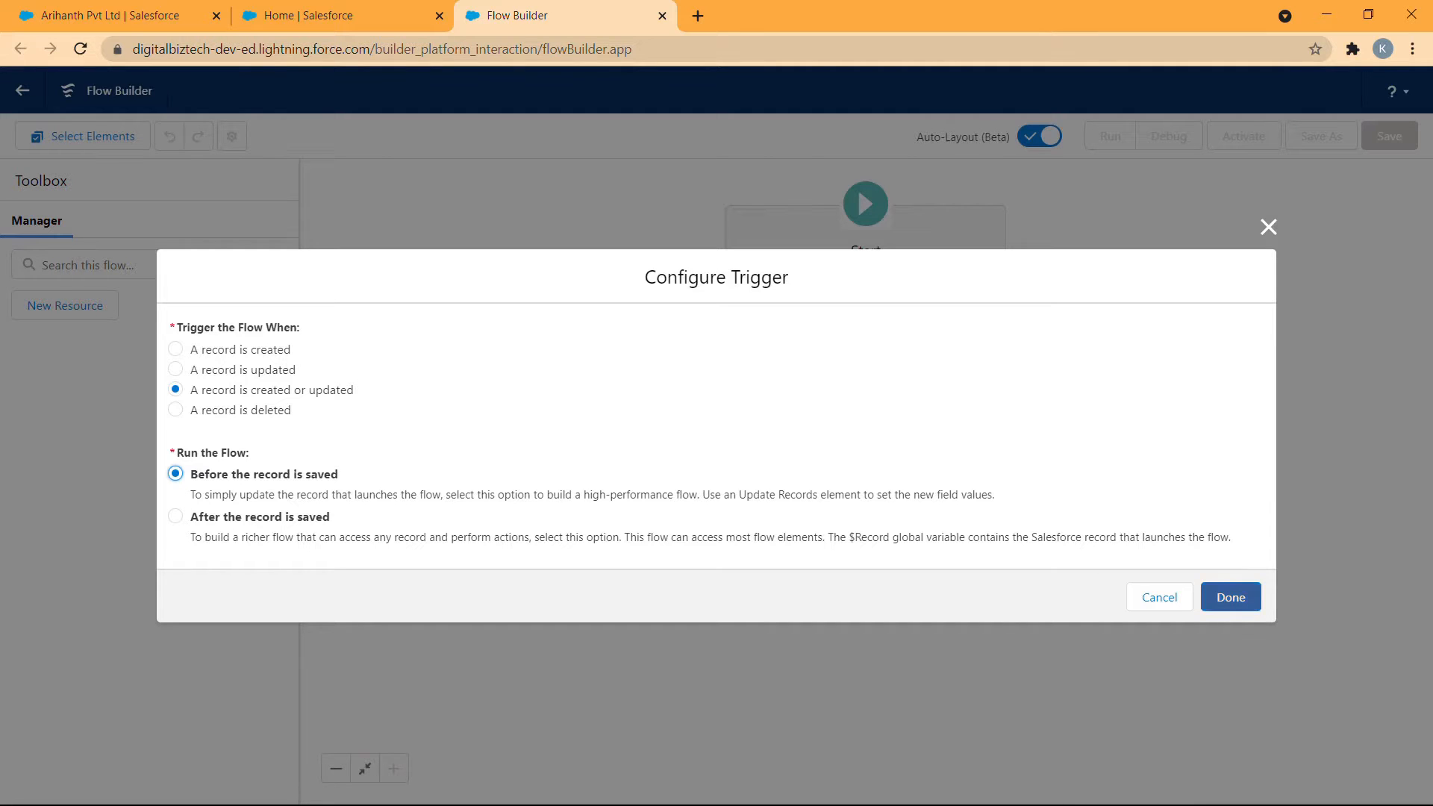
{"action": "left_click", "coordinate": [1236, 595]}
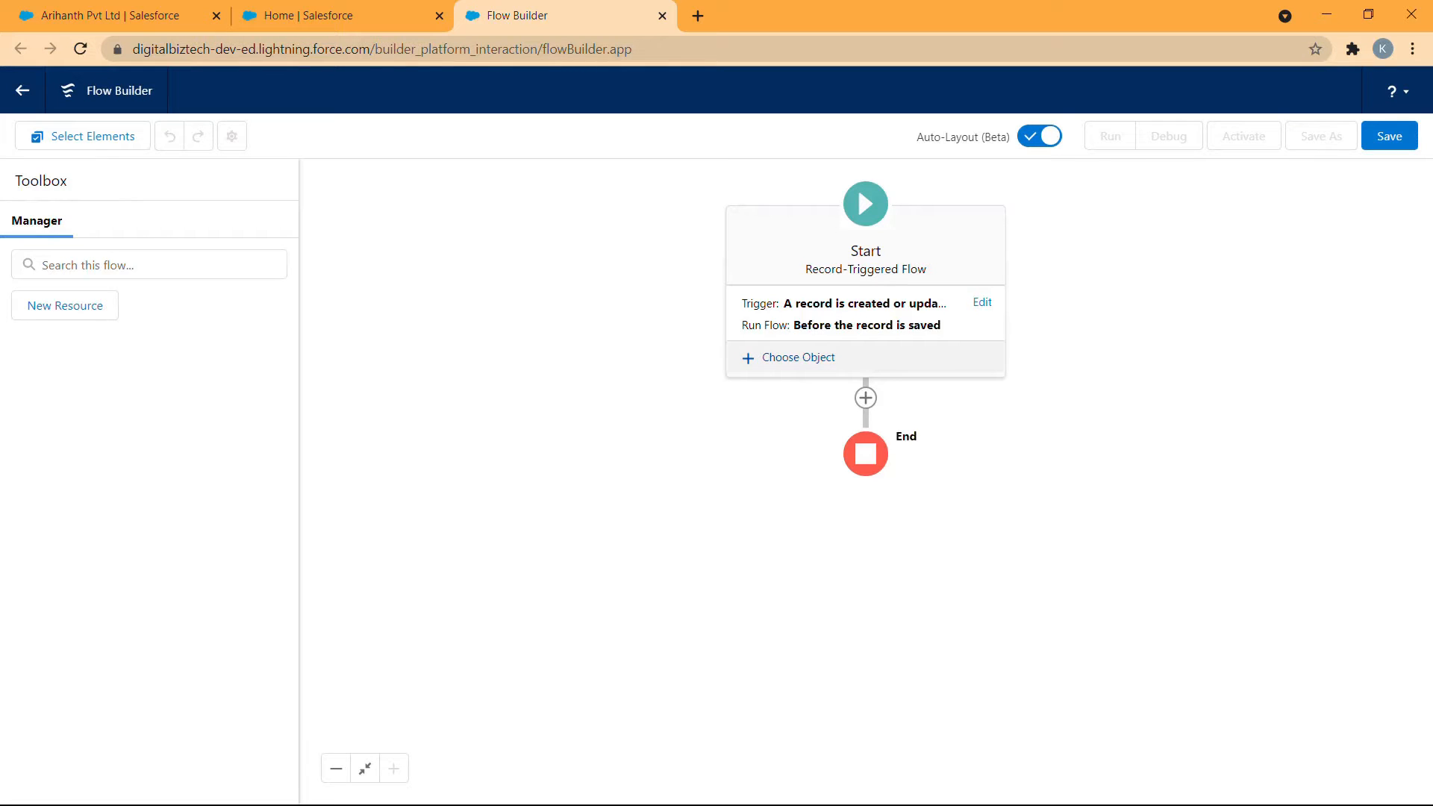
- Choose Opportunity as the flow's triggering object with condition requirements set to None
{"action": "left_click", "coordinate": [809, 360]}
{"action": "type", "text": "o"}
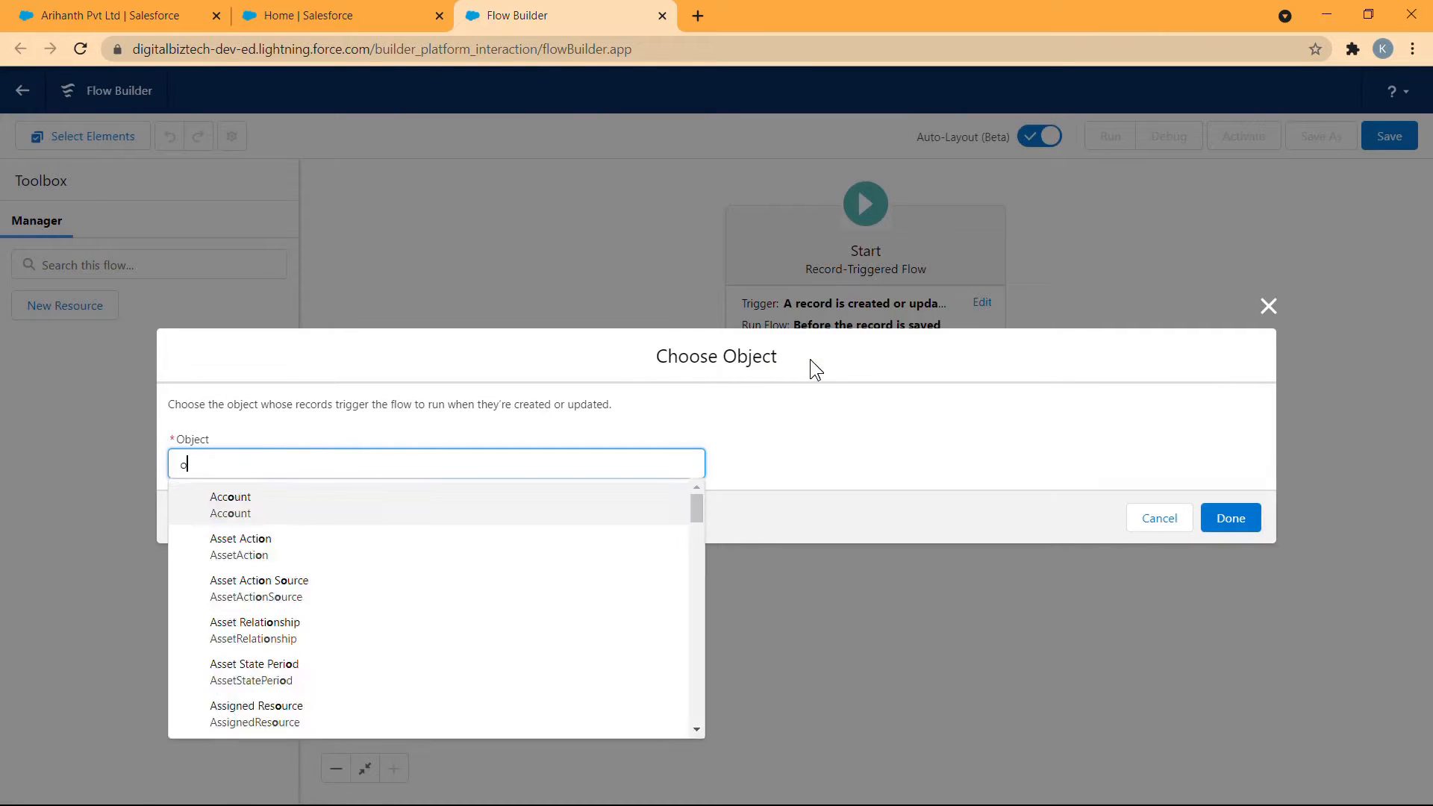
{"action": "type", "text": "pportunity"}
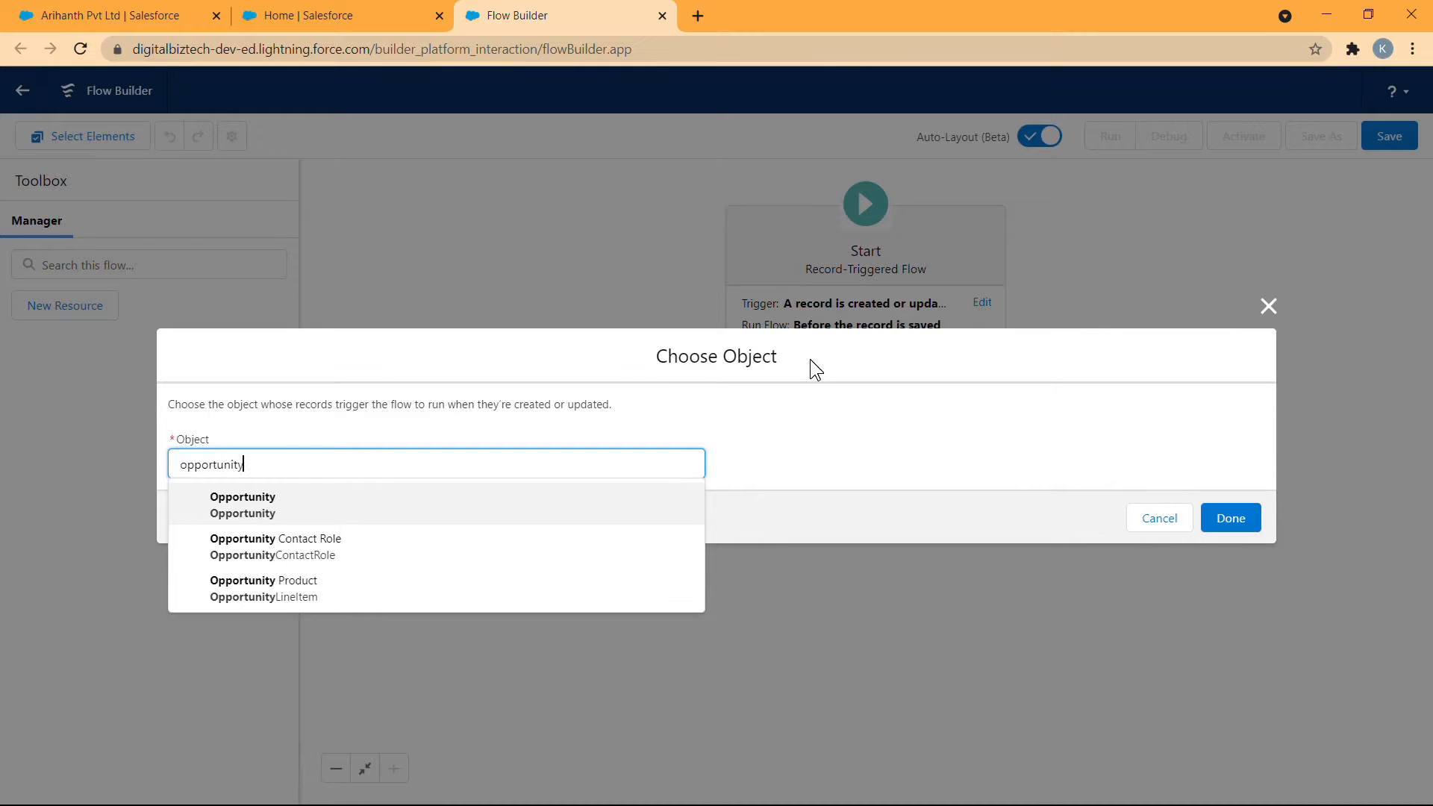
{"action": "key", "text": "Return"}
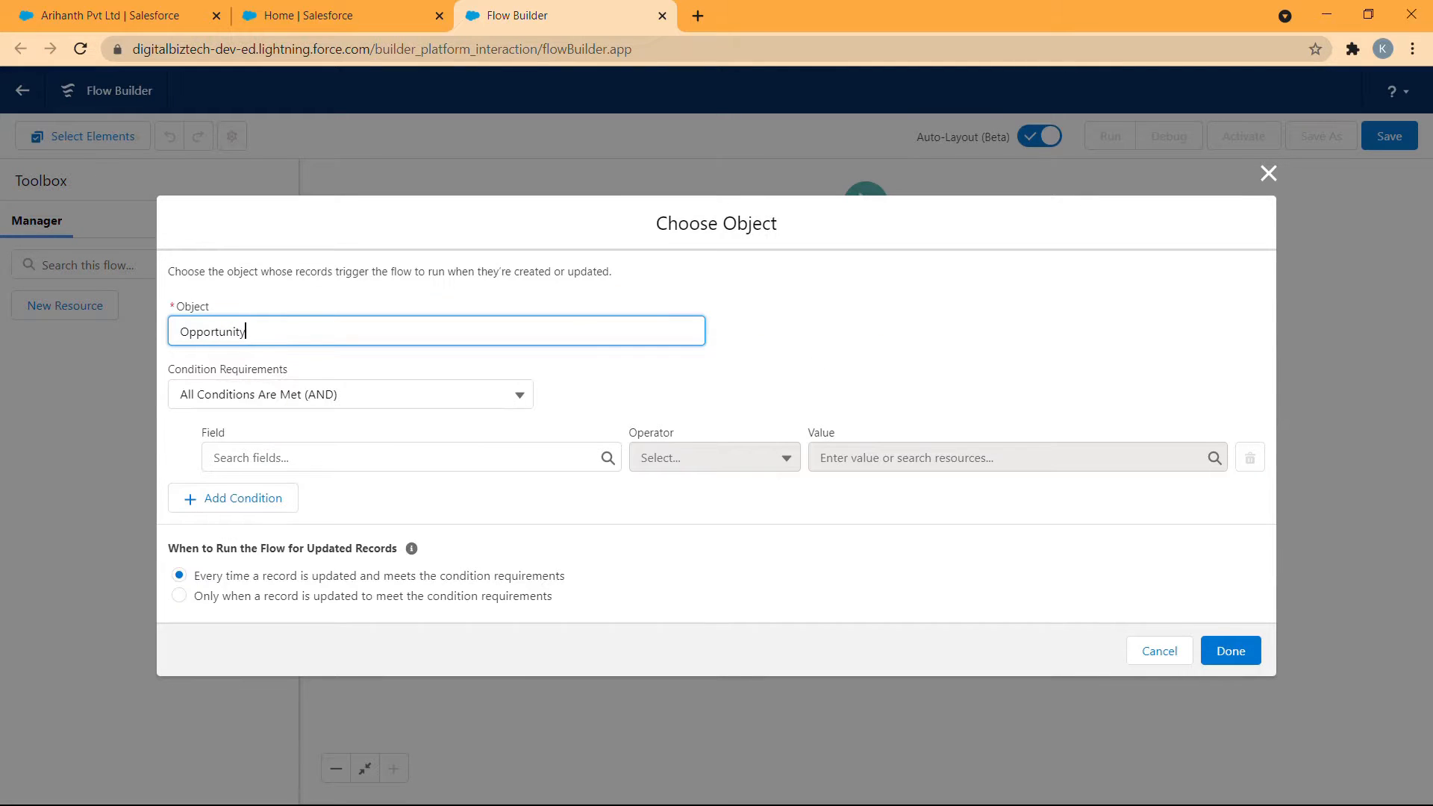
{"action": "left_click", "coordinate": [496, 392]}
{"action": "left_click", "coordinate": [478, 427]}
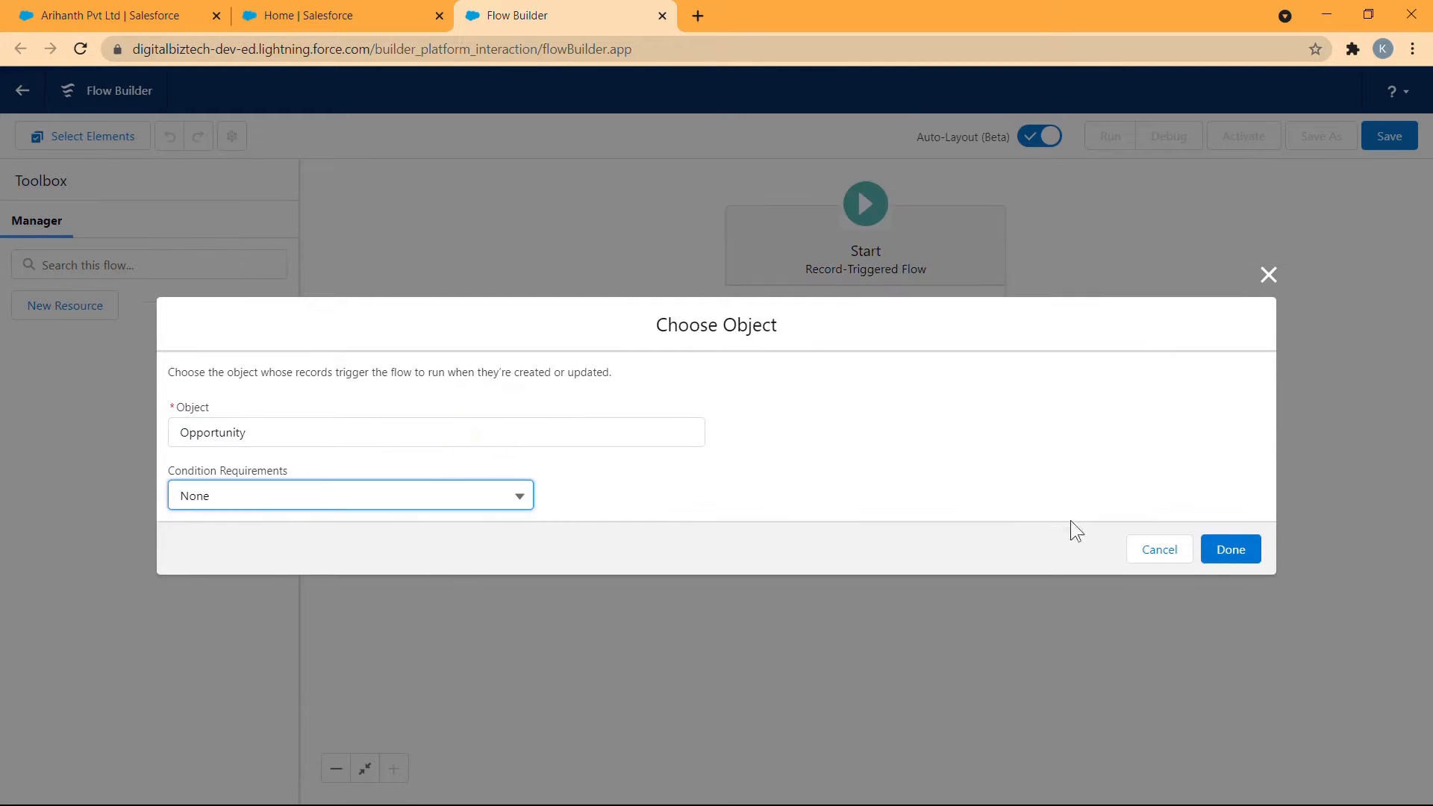
{"action": "left_click", "coordinate": [1216, 550]}
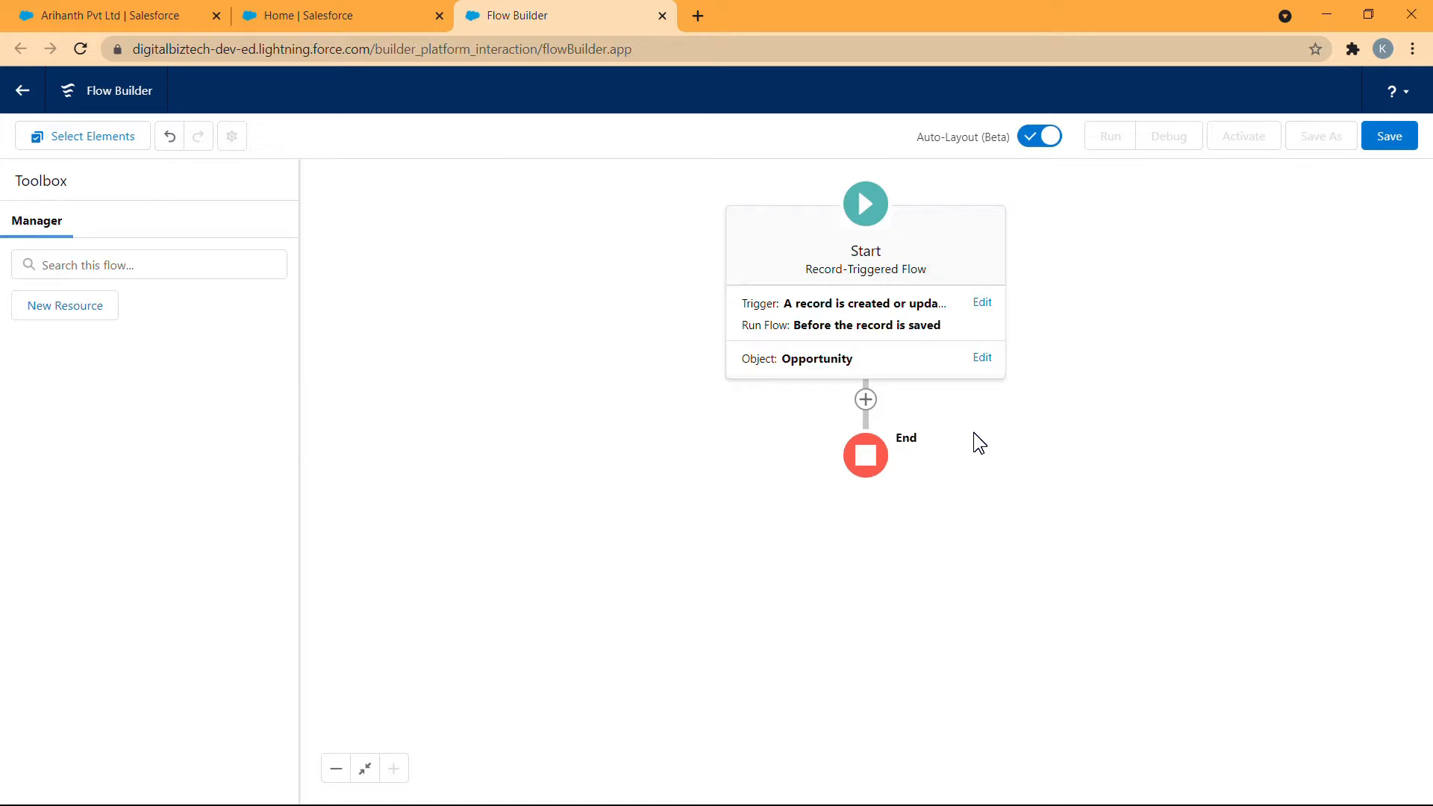
- Review the charge and revenue fields on the Arihanth Pvt Ltd opportunity, then return to Flow Builder
{"action": "left_click", "coordinate": [159, 6]}
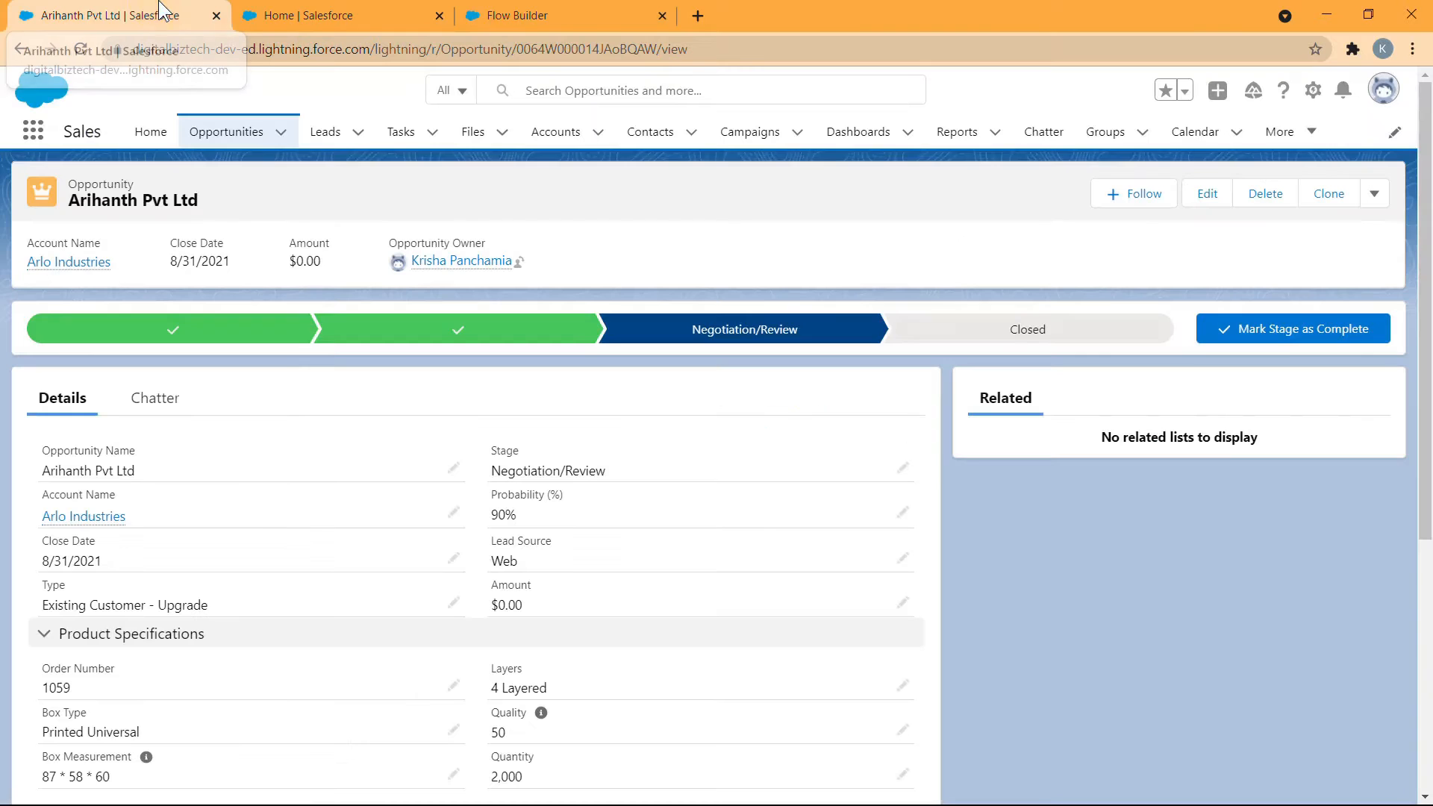
{"action": "scroll", "coordinate": [427, 573], "scroll_direction": "down", "scroll_amount": 5}
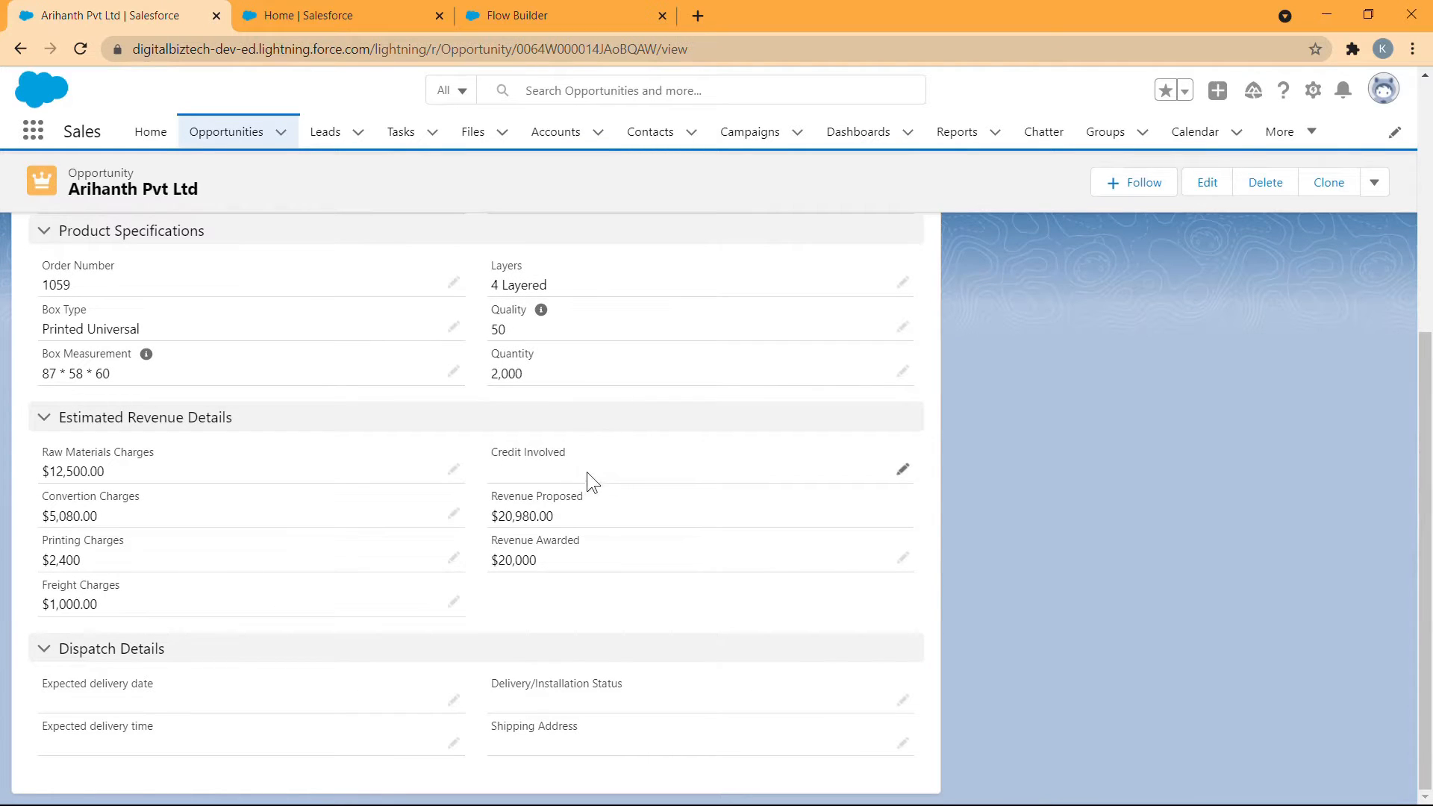
{"action": "scroll", "coordinate": [576, 468], "scroll_direction": "up", "scroll_amount": 1}
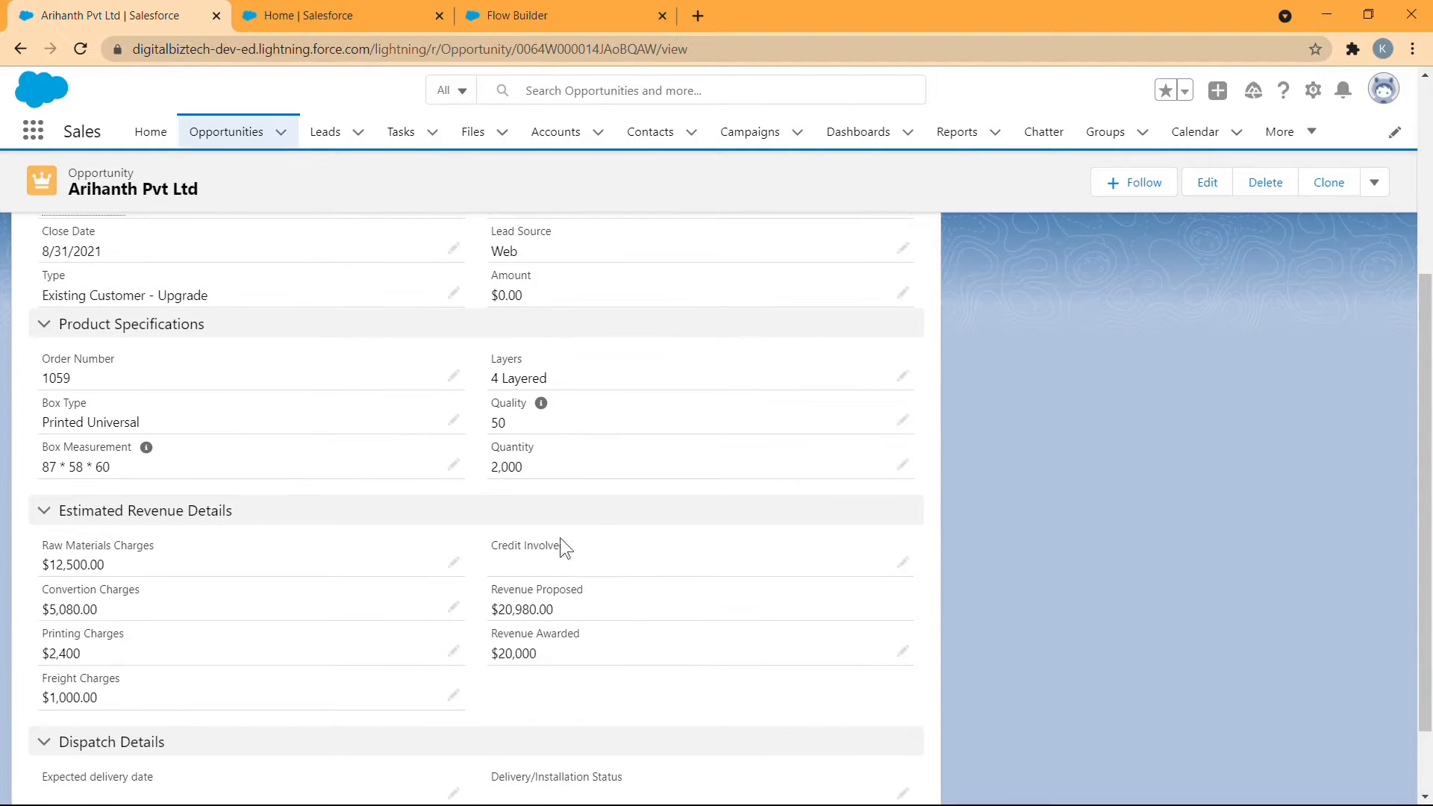
{"action": "left_click", "coordinate": [567, 15]}
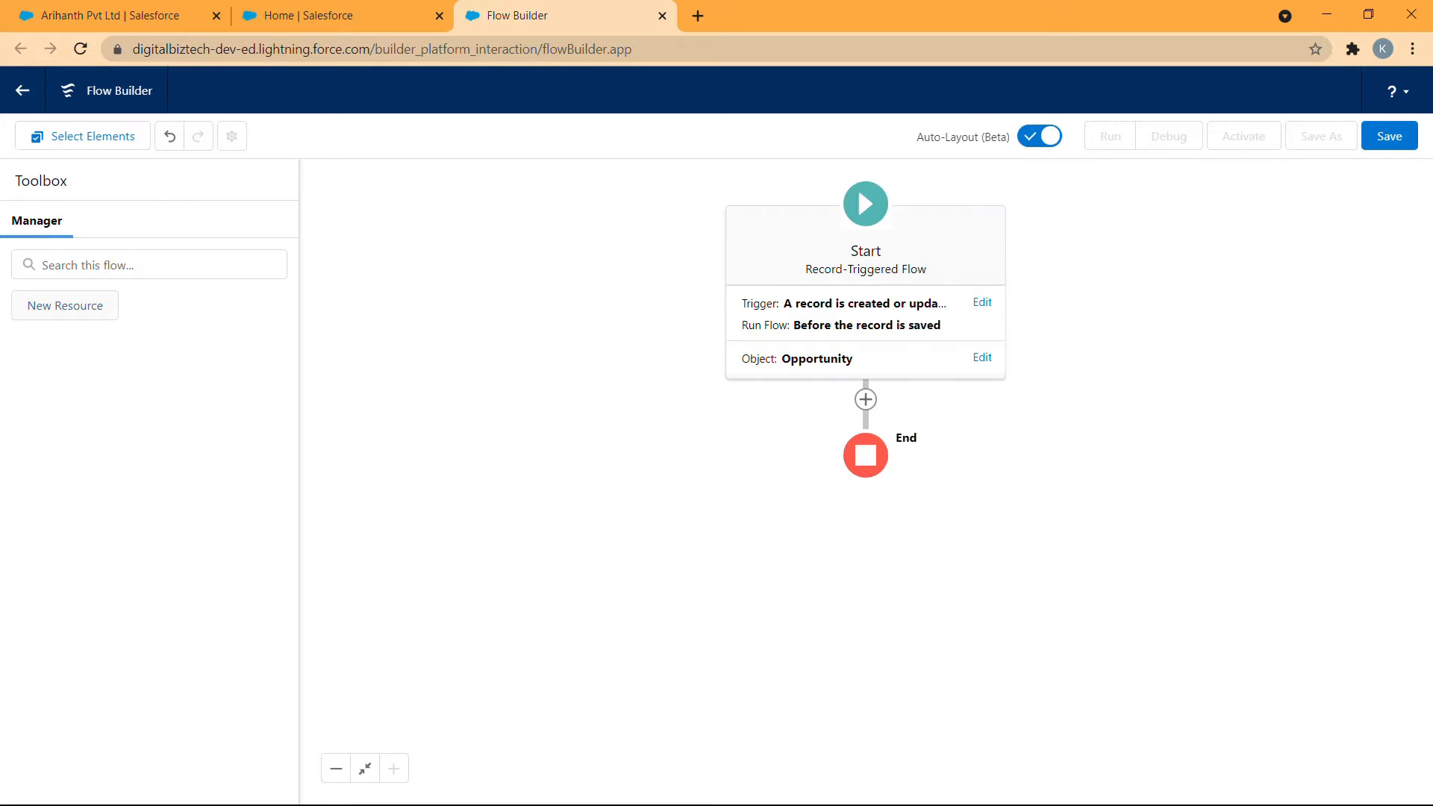
- Start a new Formula resource with the API name Printing_Charges and the Currency data type
{"action": "left_click", "coordinate": [102, 304]}
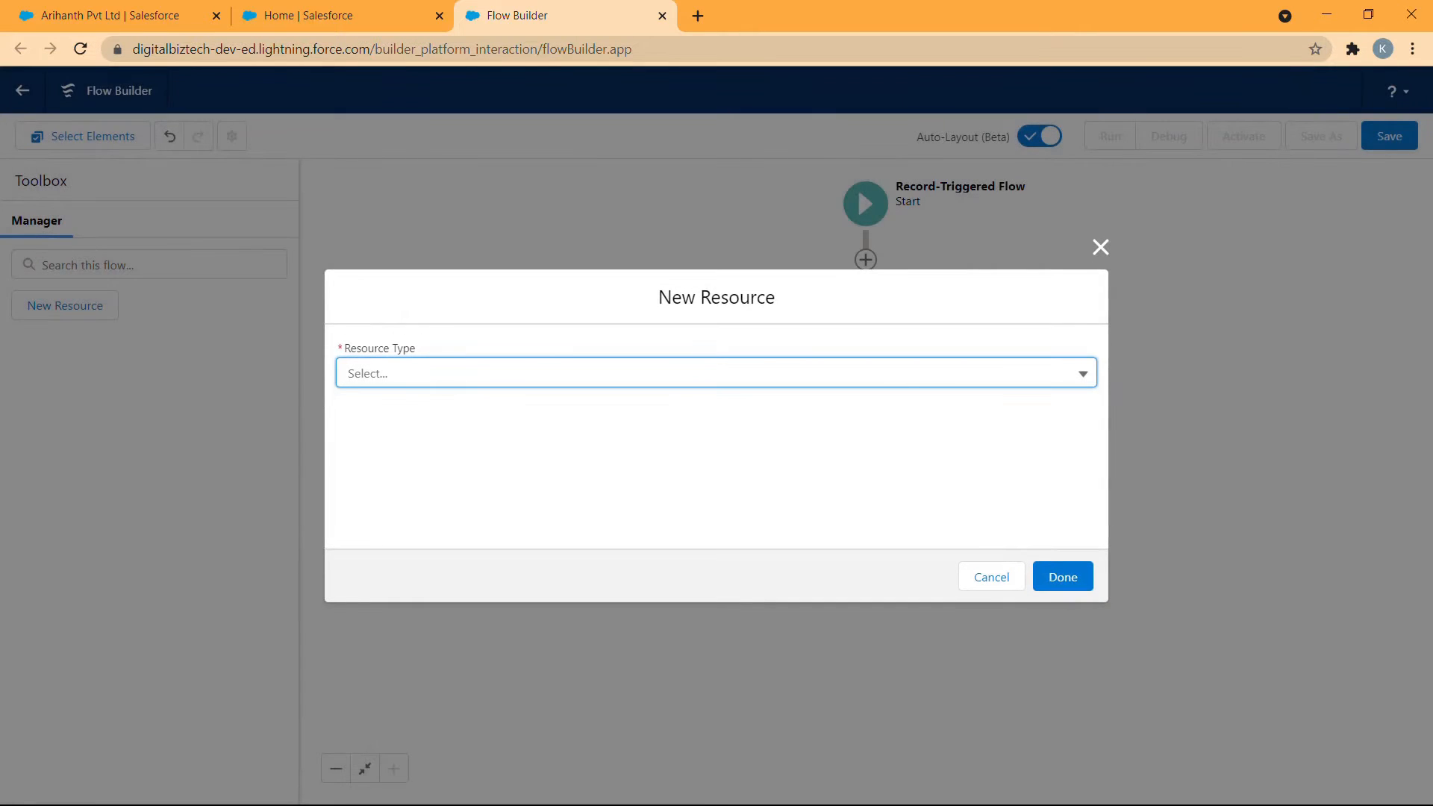
{"action": "left_click", "coordinate": [447, 374]}
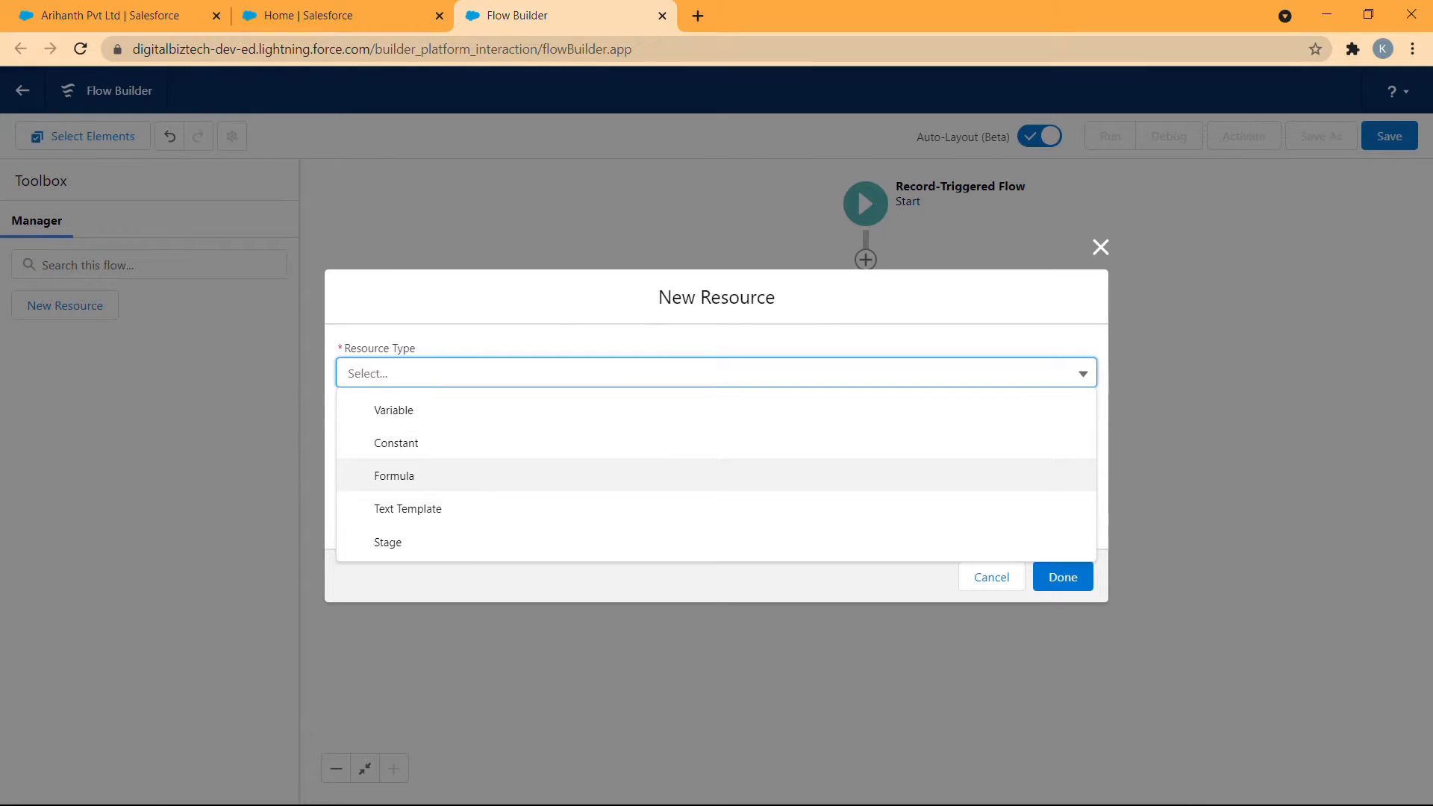
{"action": "left_click", "coordinate": [438, 475]}
{"action": "left_click", "coordinate": [481, 342]}
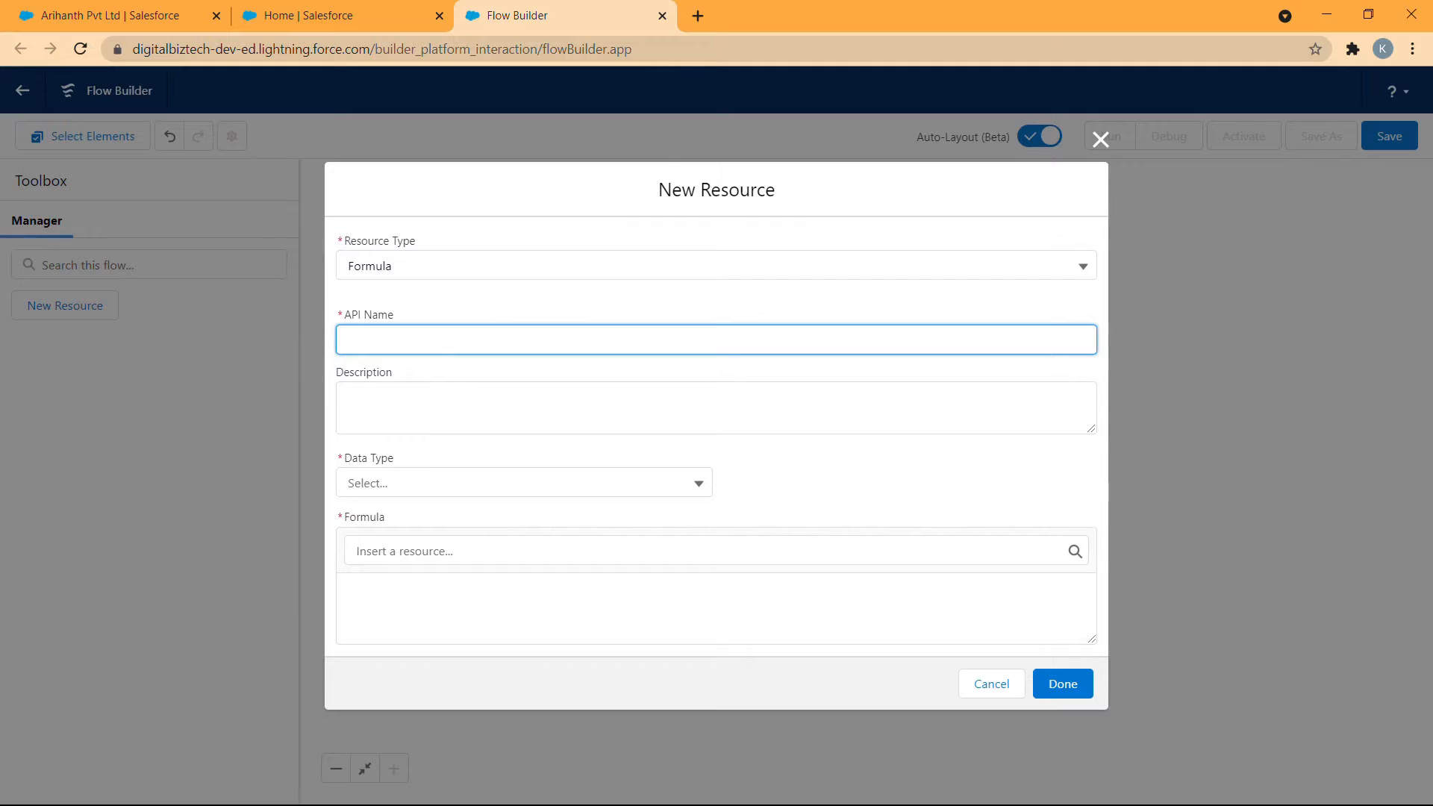
{"action": "type", "text": "Printing _Charges"}
{"action": "left_click", "coordinate": [431, 478]}
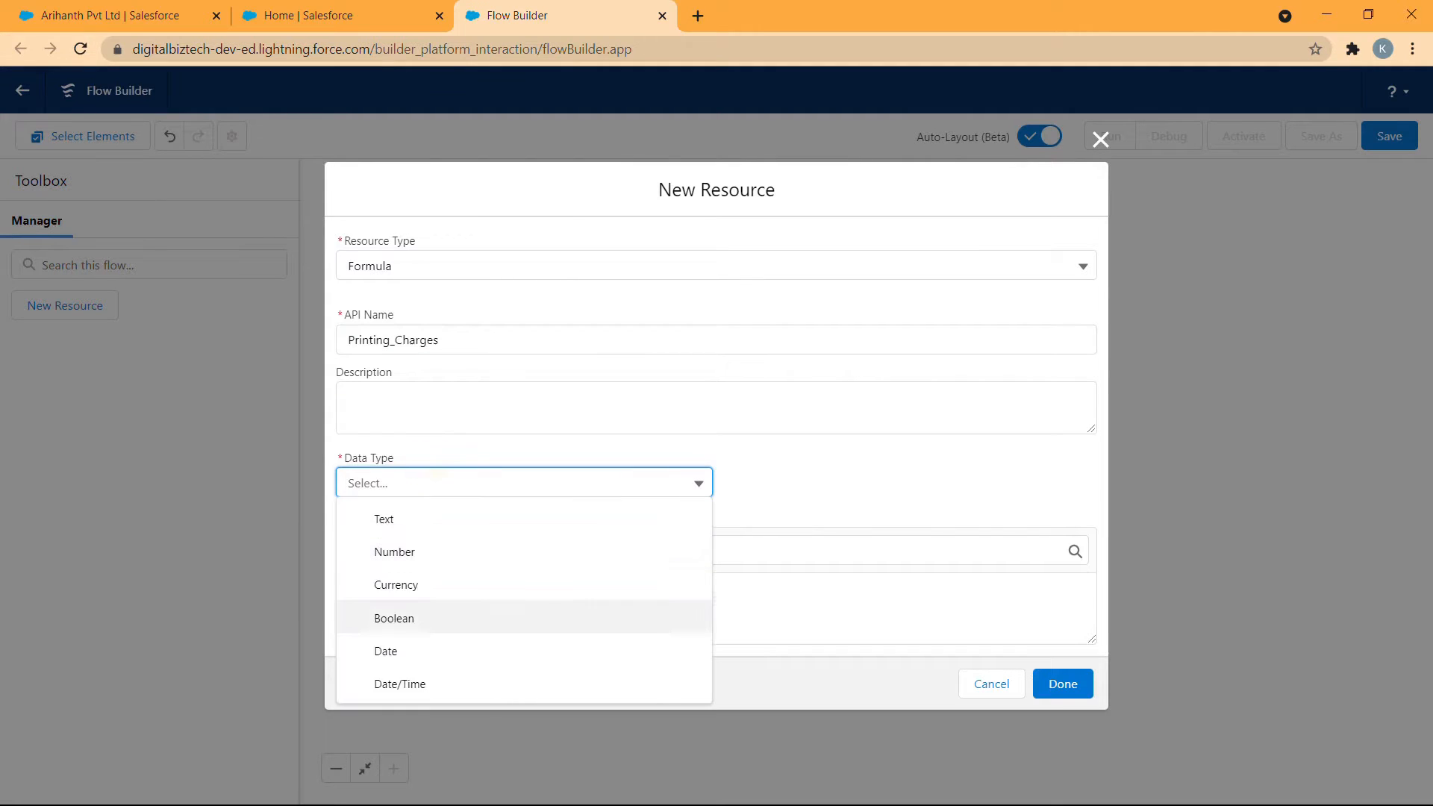
{"action": "left_click", "coordinate": [448, 585]}
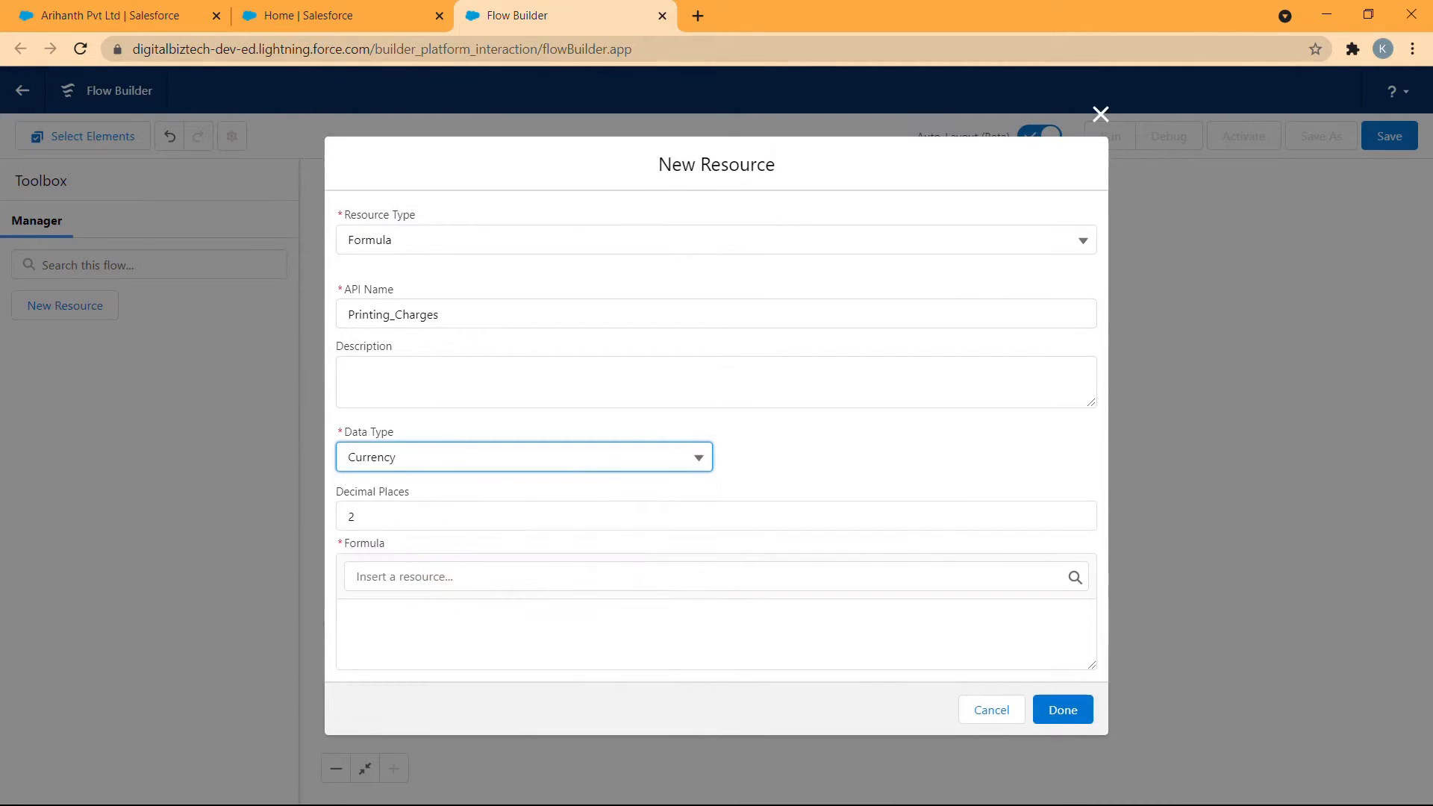
- Begin the formula with IF(ISBLANK( and insert the triggering record's field {!$Record.Printing_Charges__c}
{"action": "left_click", "coordinate": [477, 634]}
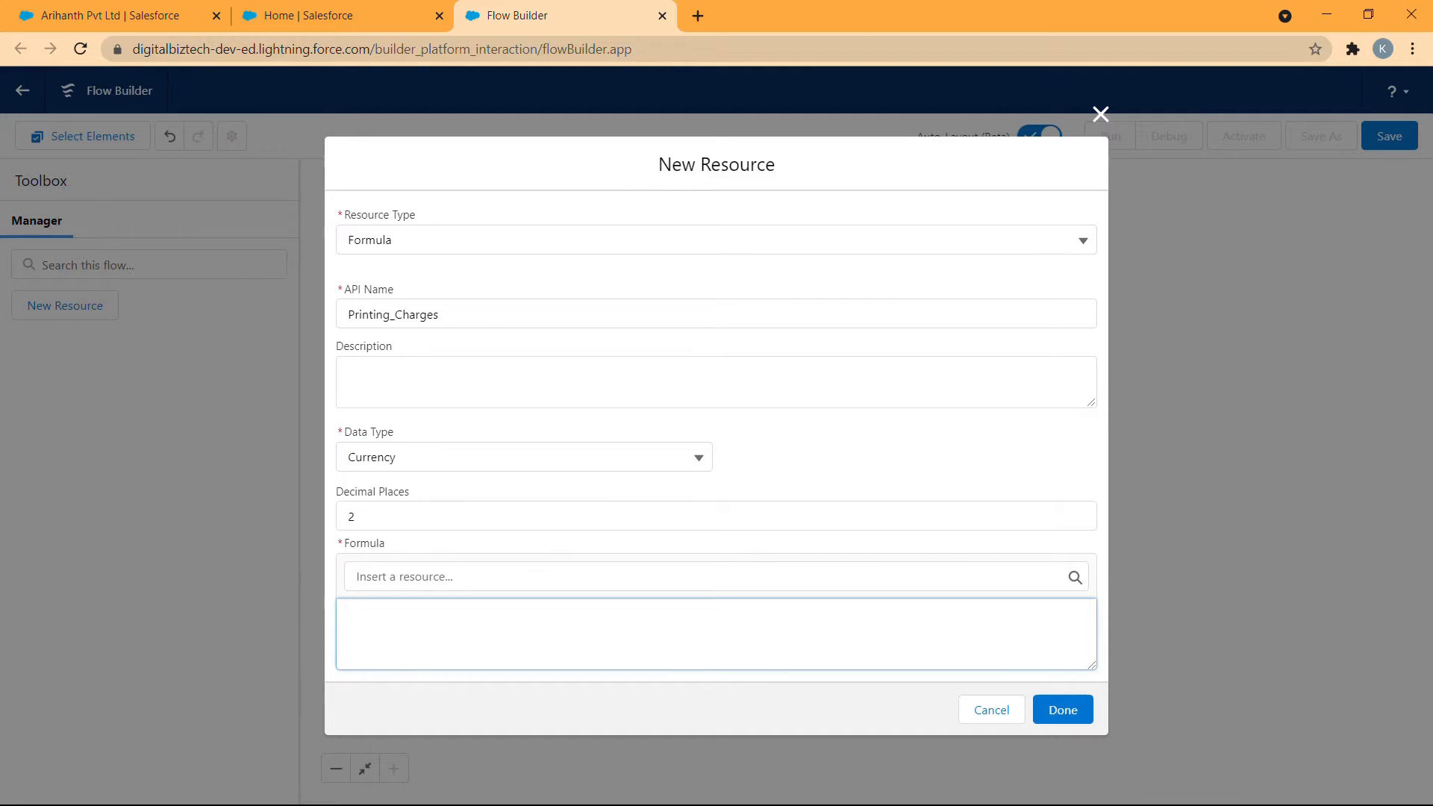
{"action": "type", "text": "IF(ISBLANK("}
{"action": "left_click", "coordinate": [461, 576]}
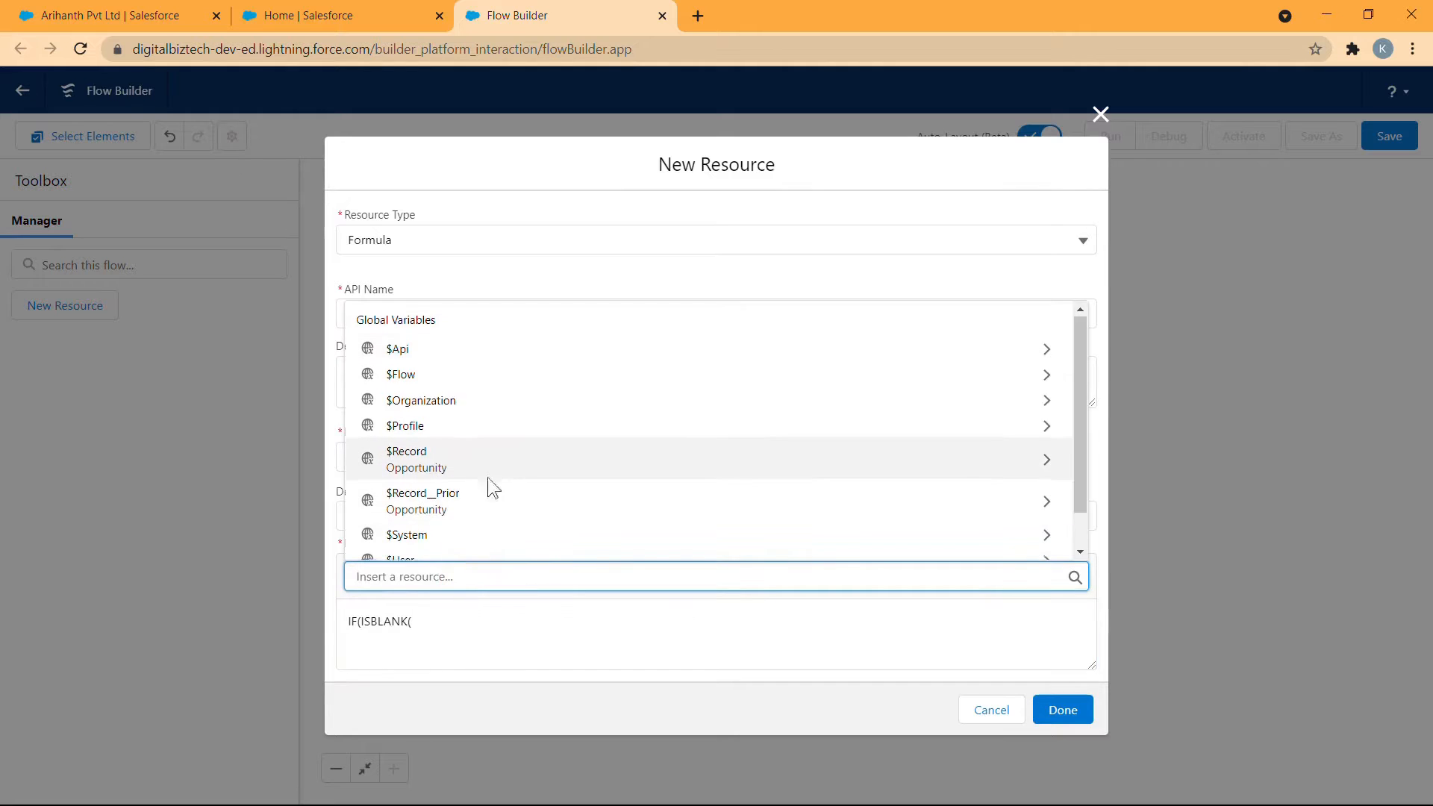
{"action": "scroll", "coordinate": [487, 481], "scroll_direction": "down", "scroll_amount": 1}
{"action": "left_click", "coordinate": [512, 410]}
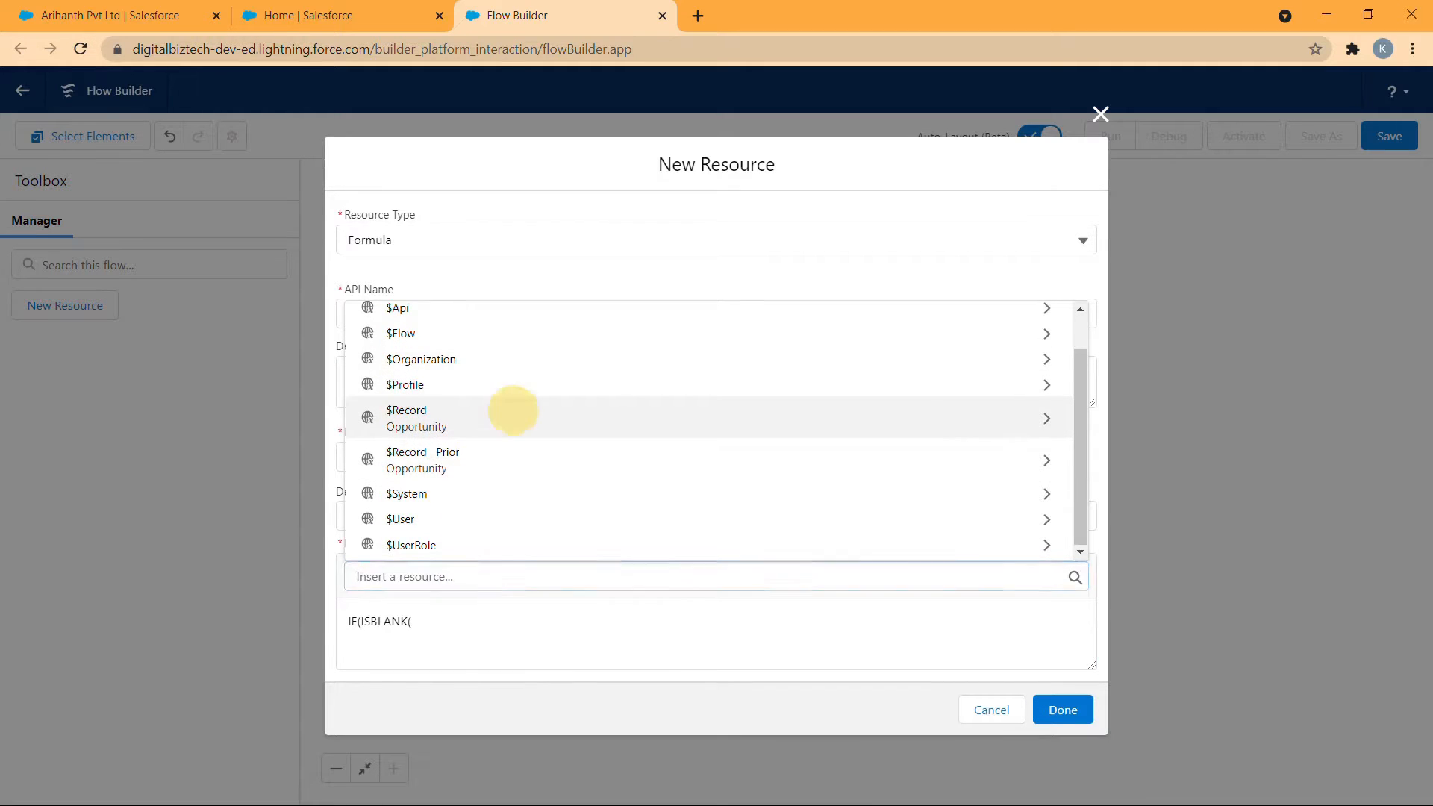
{"action": "type", "text": "pri"}
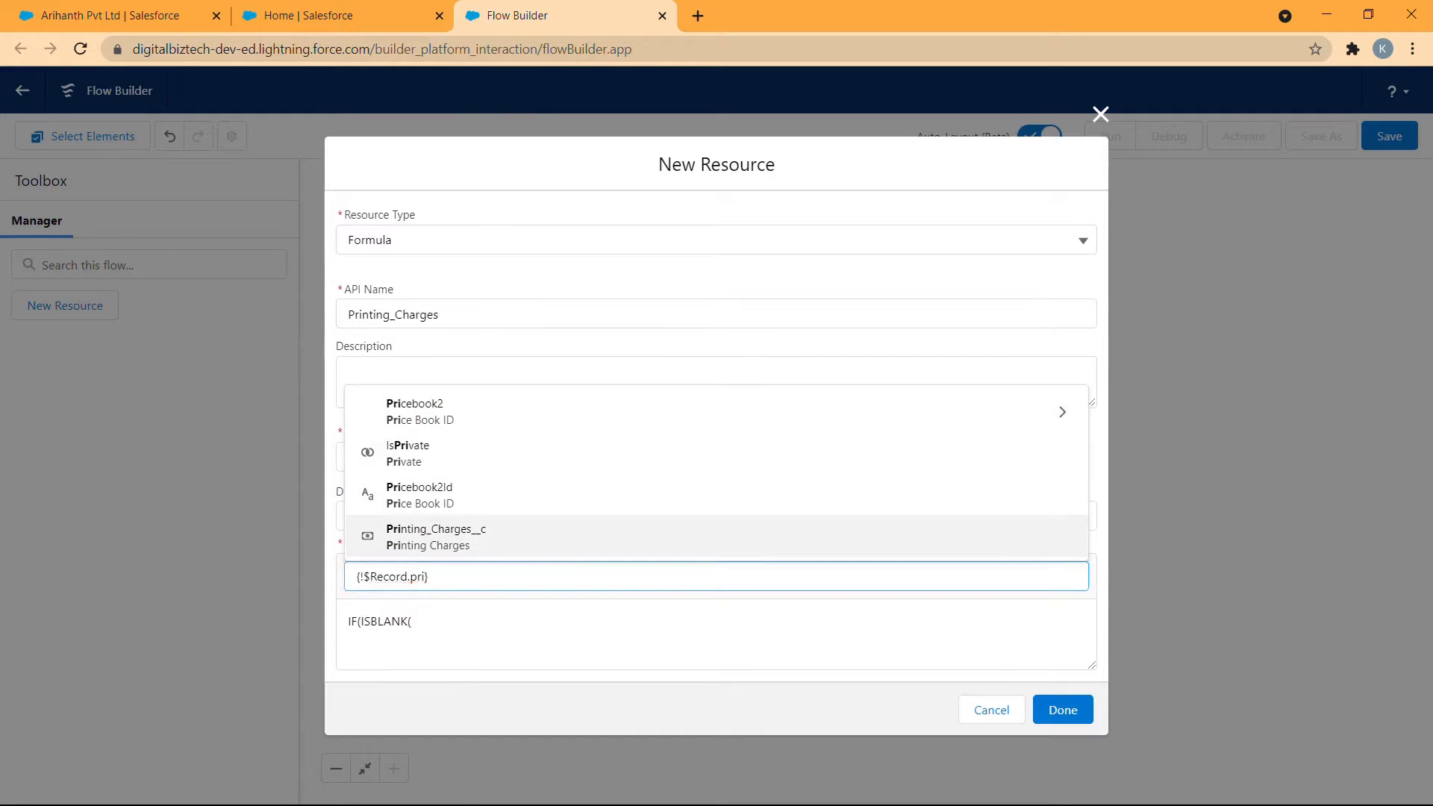
{"action": "left_click", "coordinate": [539, 536]}
- Close the ISBLANK check in the formula and set 0 as the result for a blank field
{"action": "left_click", "coordinate": [587, 622]}
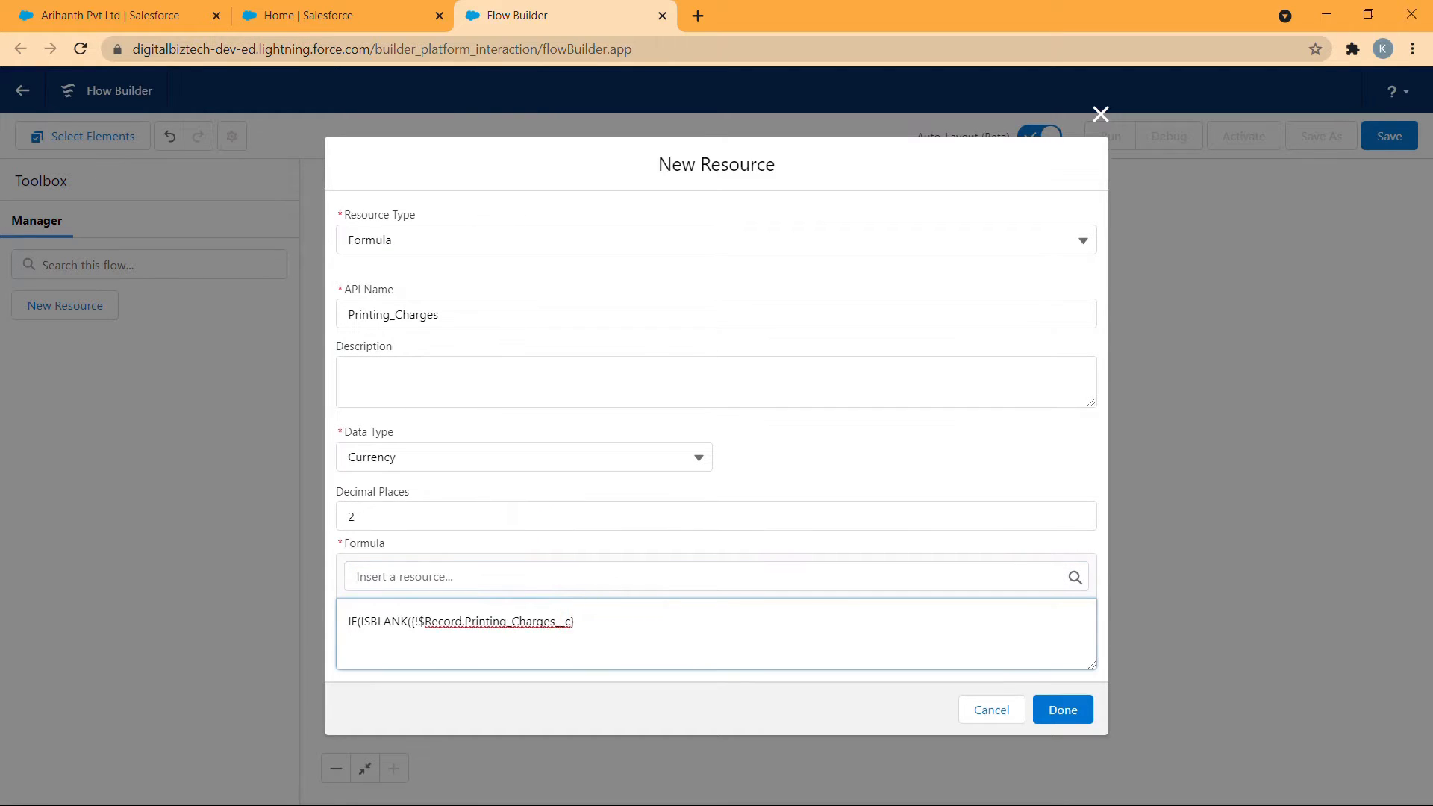
{"action": "type", "text": "),0,"}
- Insert {!$Record.Printing_Charges__c} as the result for a non-blank field and close the IF formula
{"action": "left_click", "coordinate": [602, 576]}
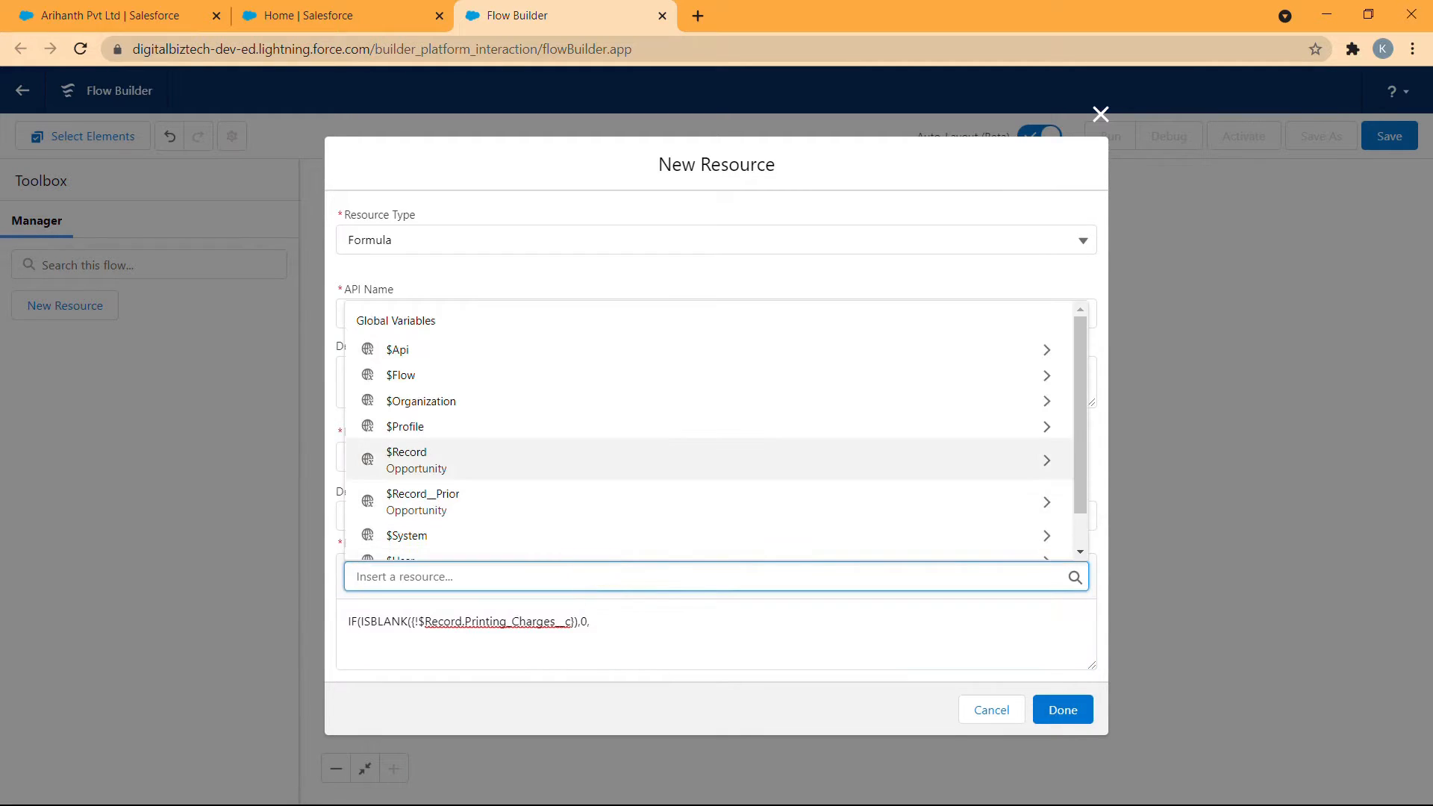
{"action": "left_click", "coordinate": [448, 457]}
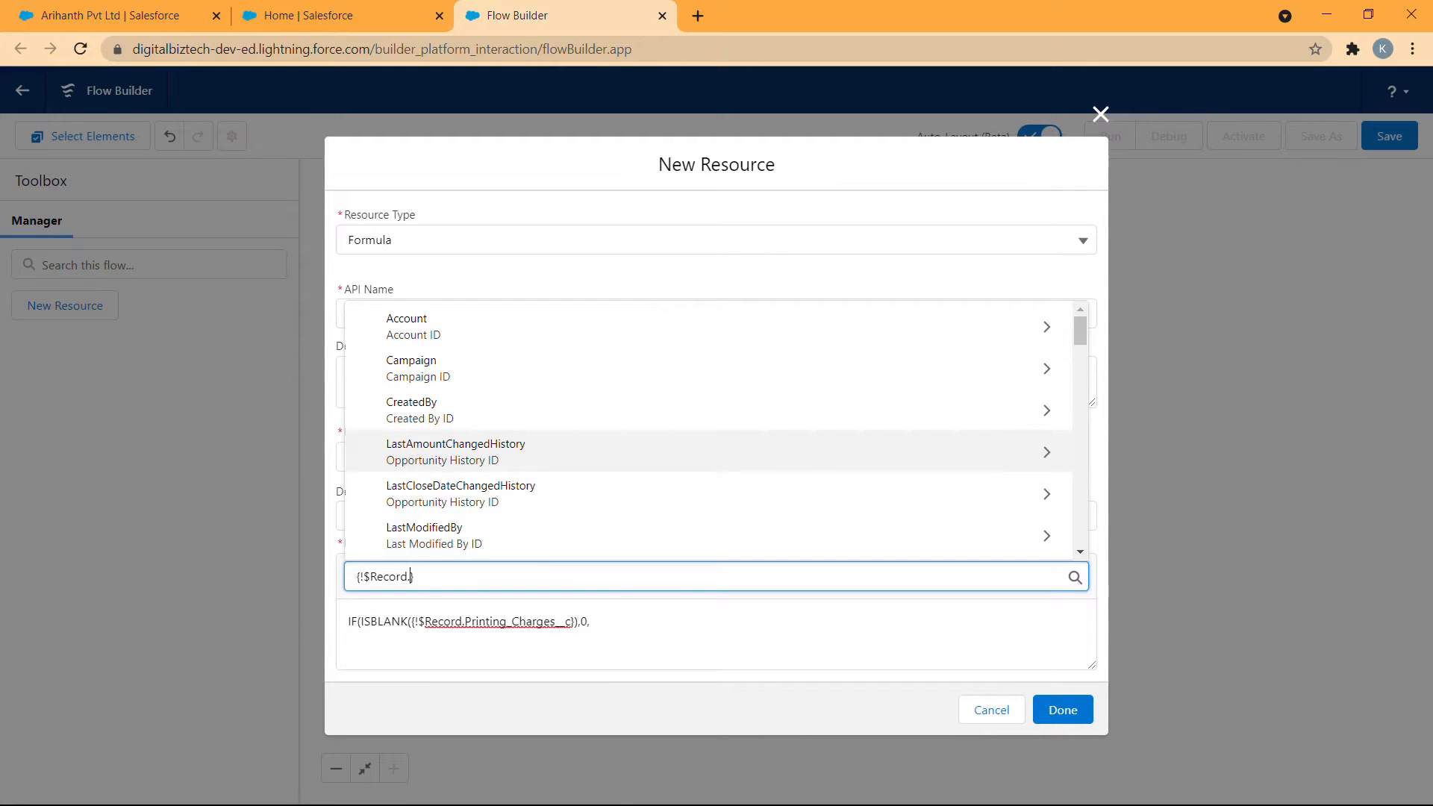
{"action": "type", "text": "print"}
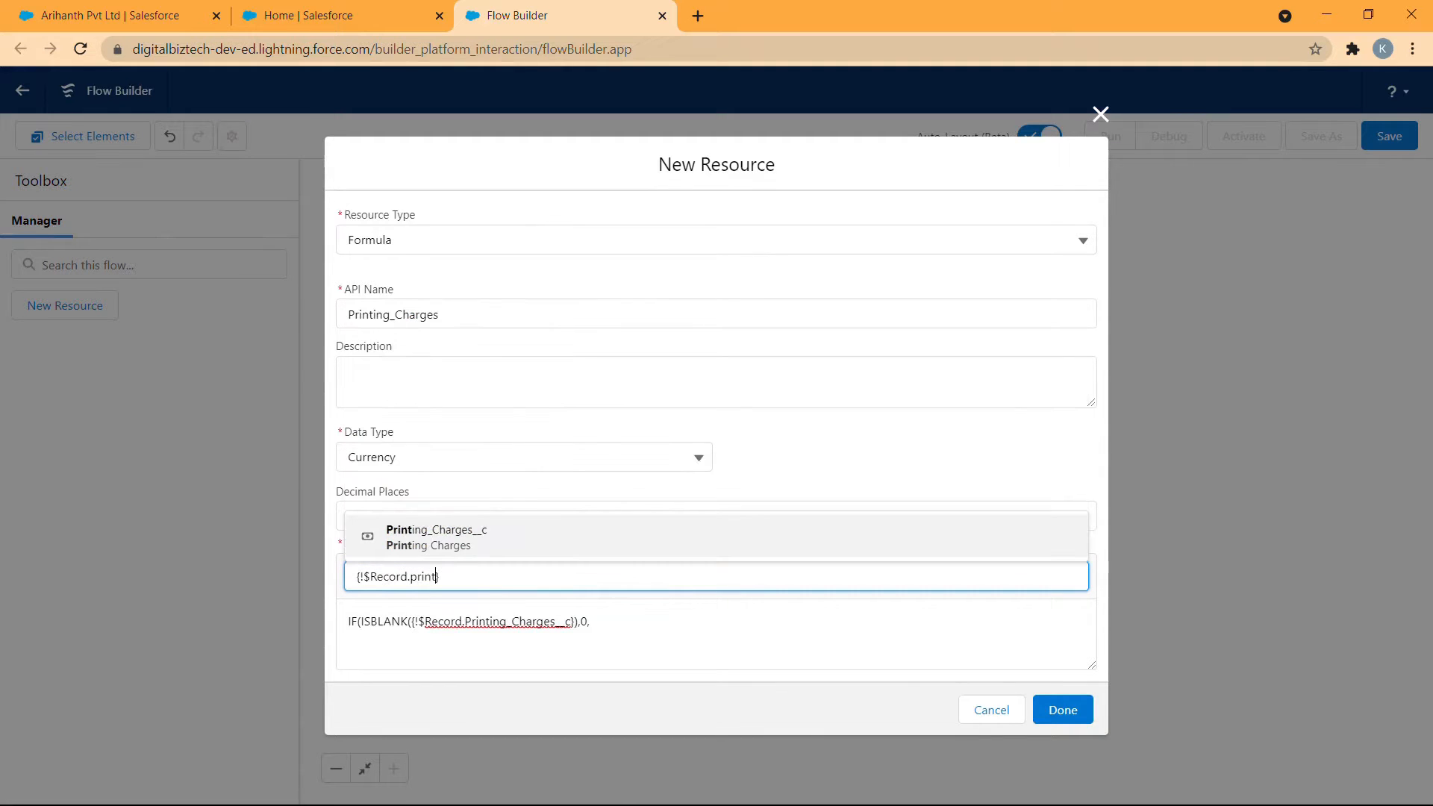
{"action": "left_click", "coordinate": [612, 539]}
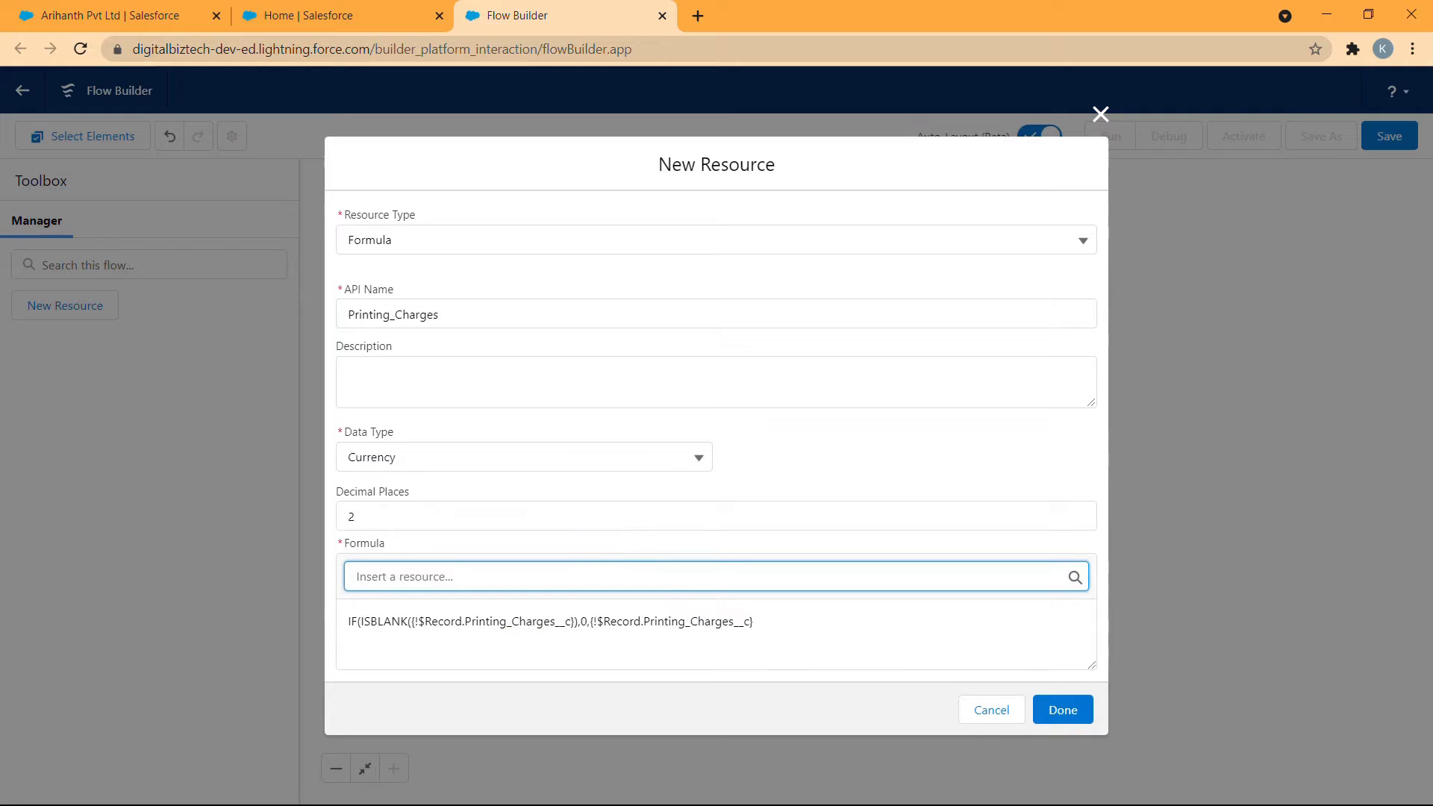
{"action": "left_click", "coordinate": [766, 622]}
{"action": "type", "text": ")"}
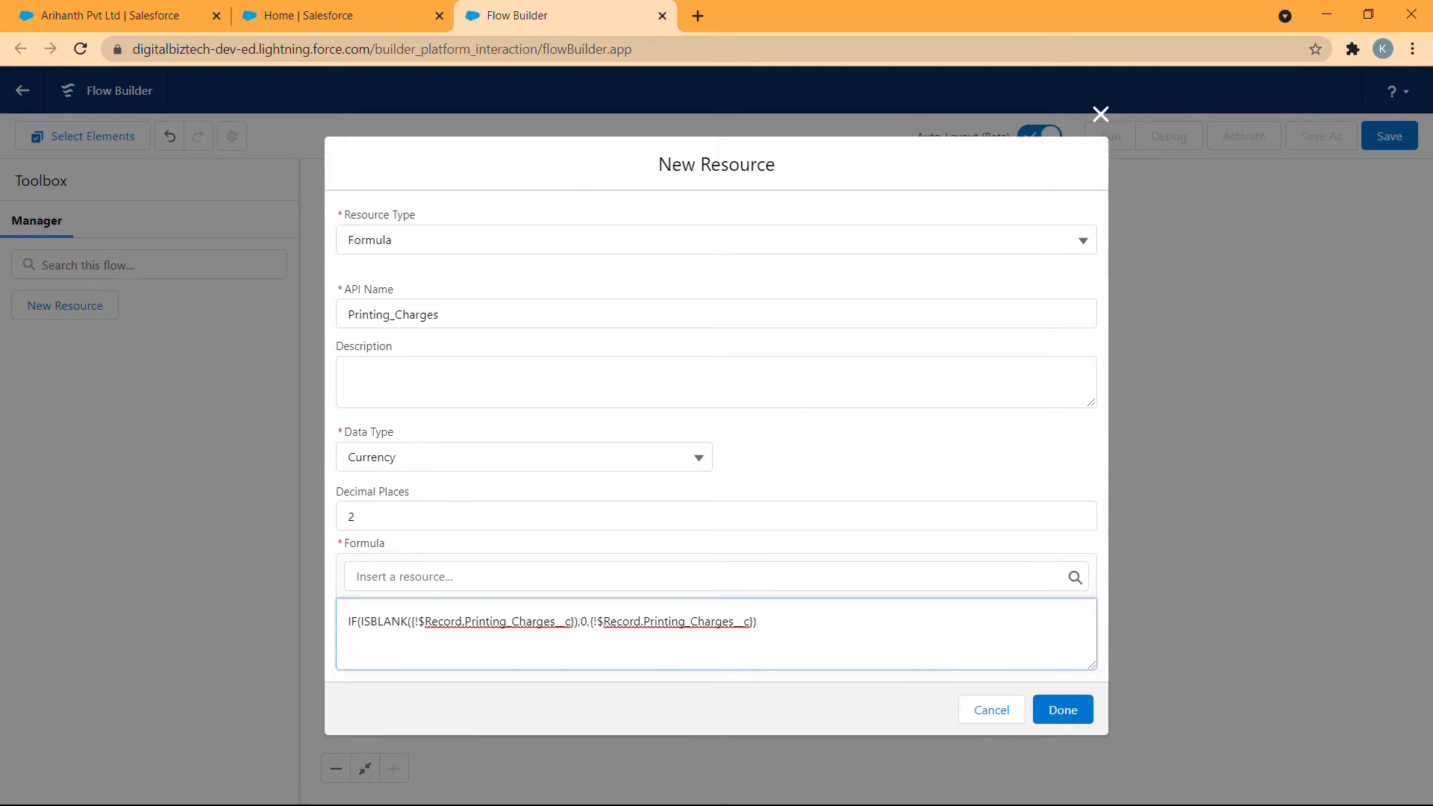
- Save the Printing_Charges resource and start a new Formula resource with the API name Total_Revenue and the Currency data type
{"action": "left_click", "coordinate": [1062, 709]}
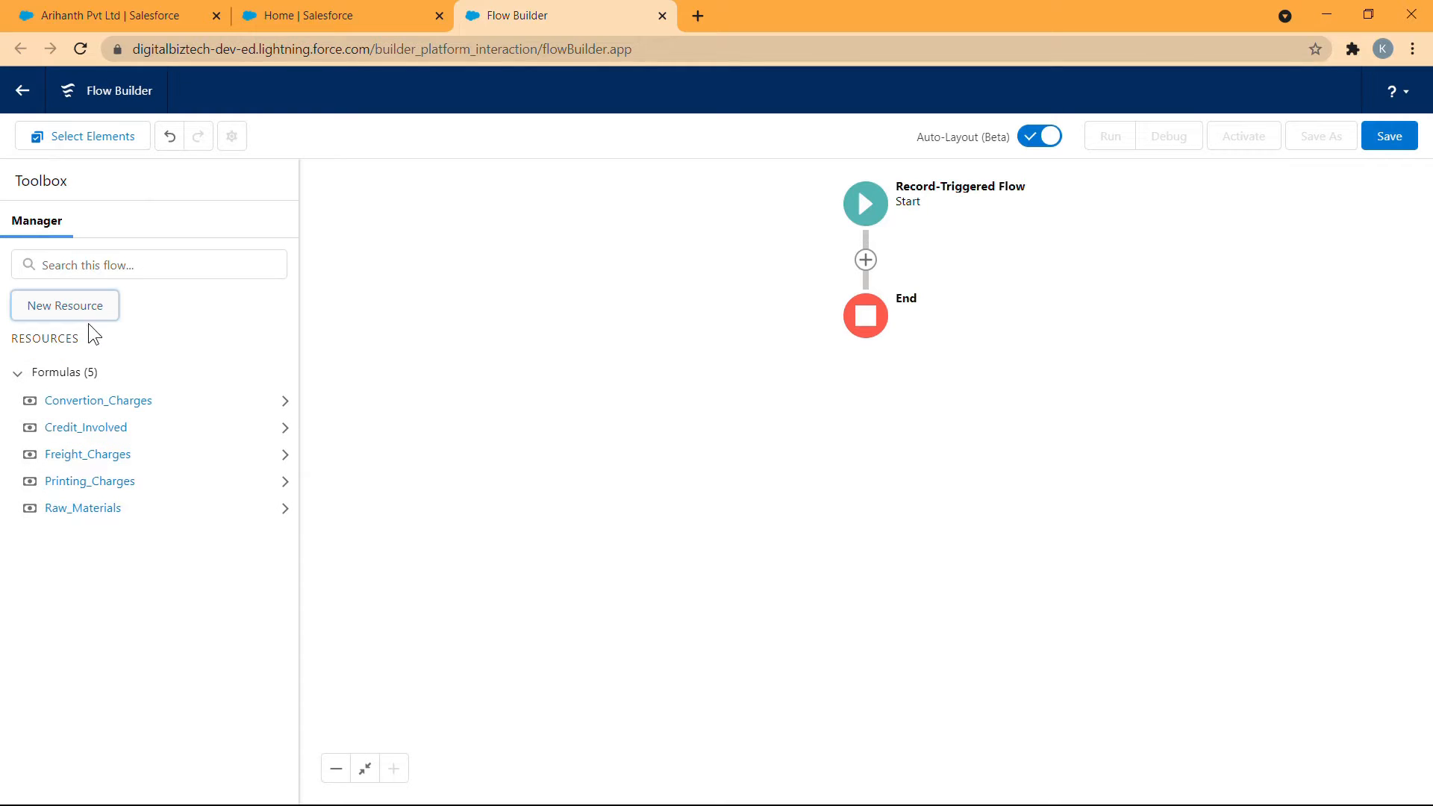
{"action": "left_click", "coordinate": [67, 306]}
{"action": "left_click", "coordinate": [422, 372]}
{"action": "left_click", "coordinate": [394, 475]}
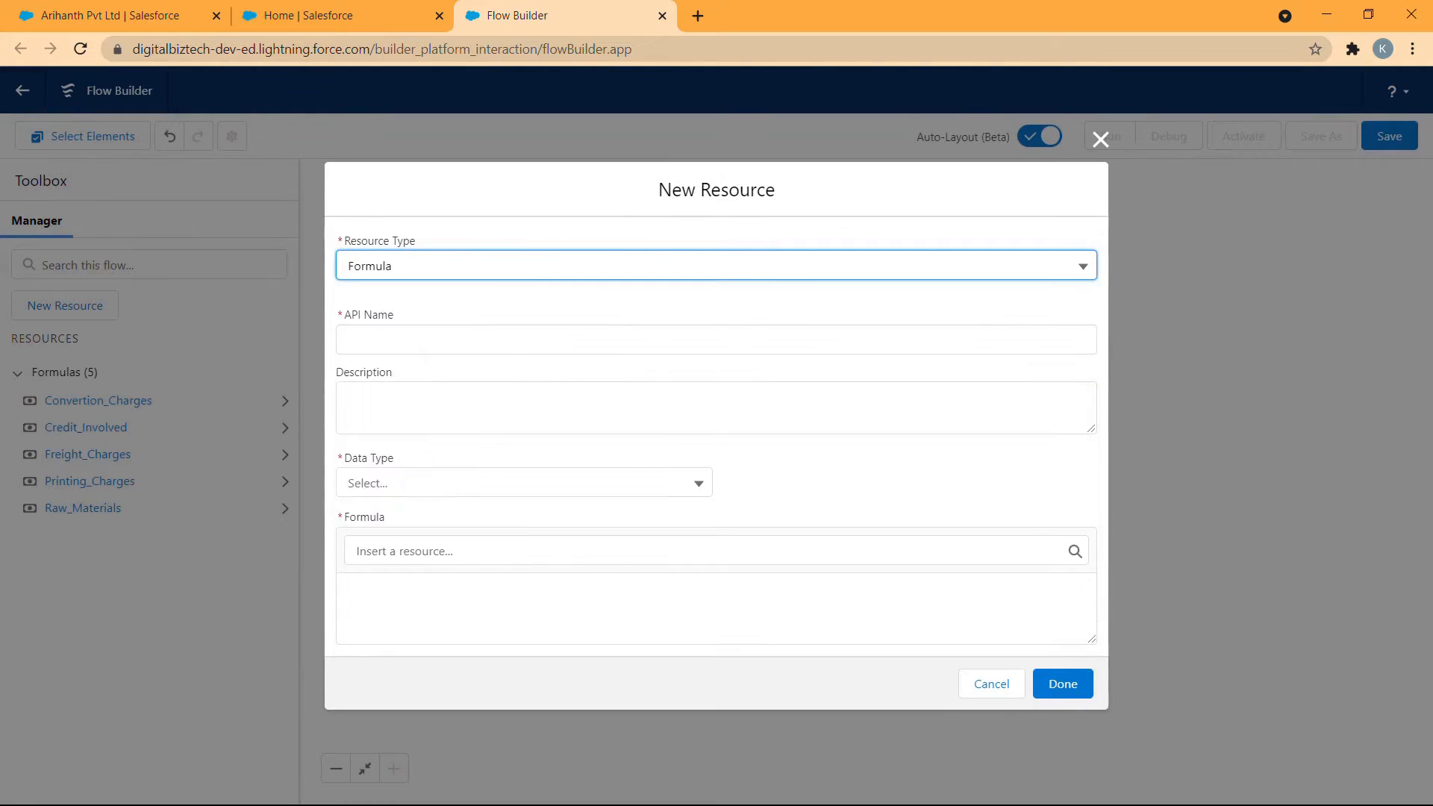
{"action": "left_click", "coordinate": [495, 336]}
{"action": "type", "text": "To"}
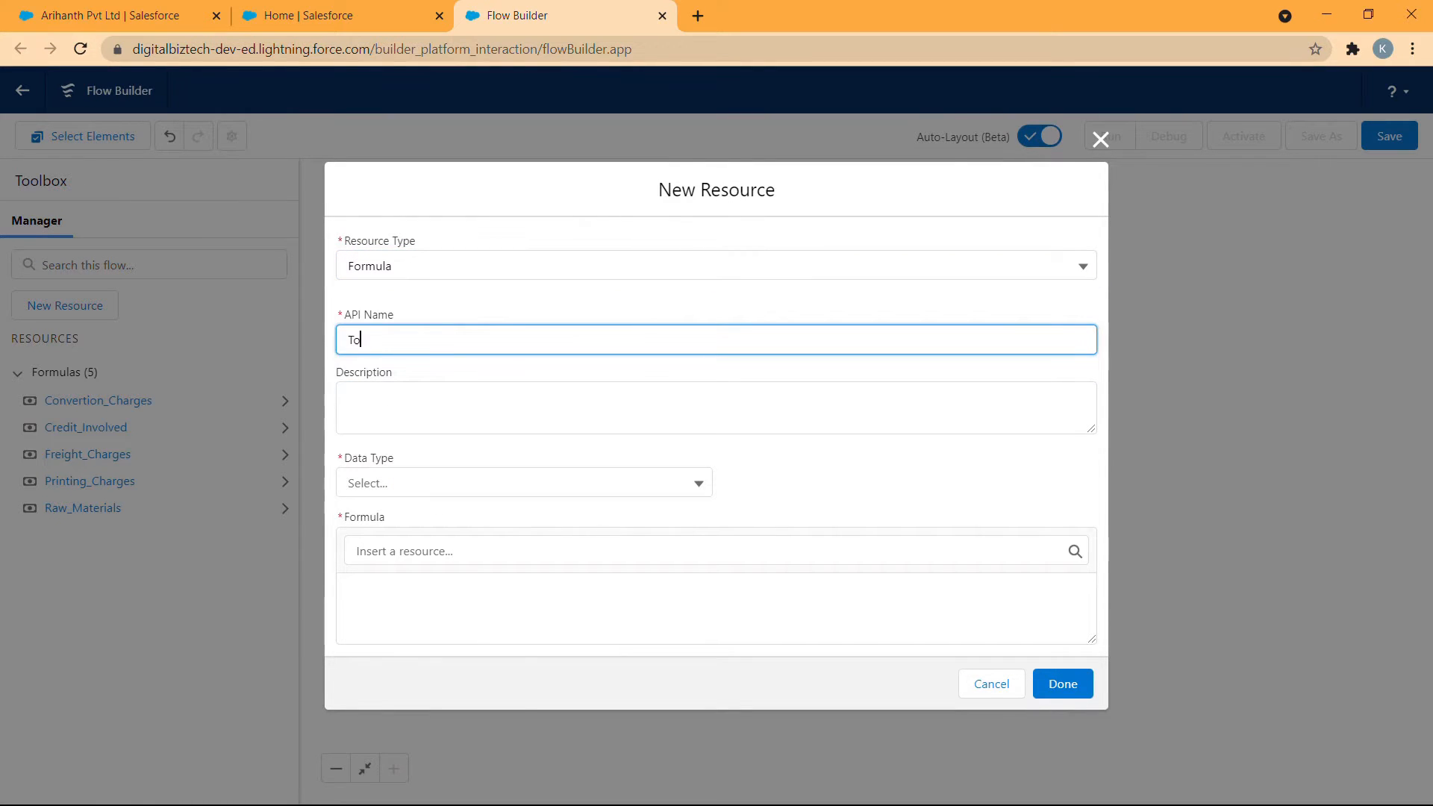
{"action": "type", "text": "tal_Revenue"}
{"action": "left_click", "coordinate": [522, 481]}
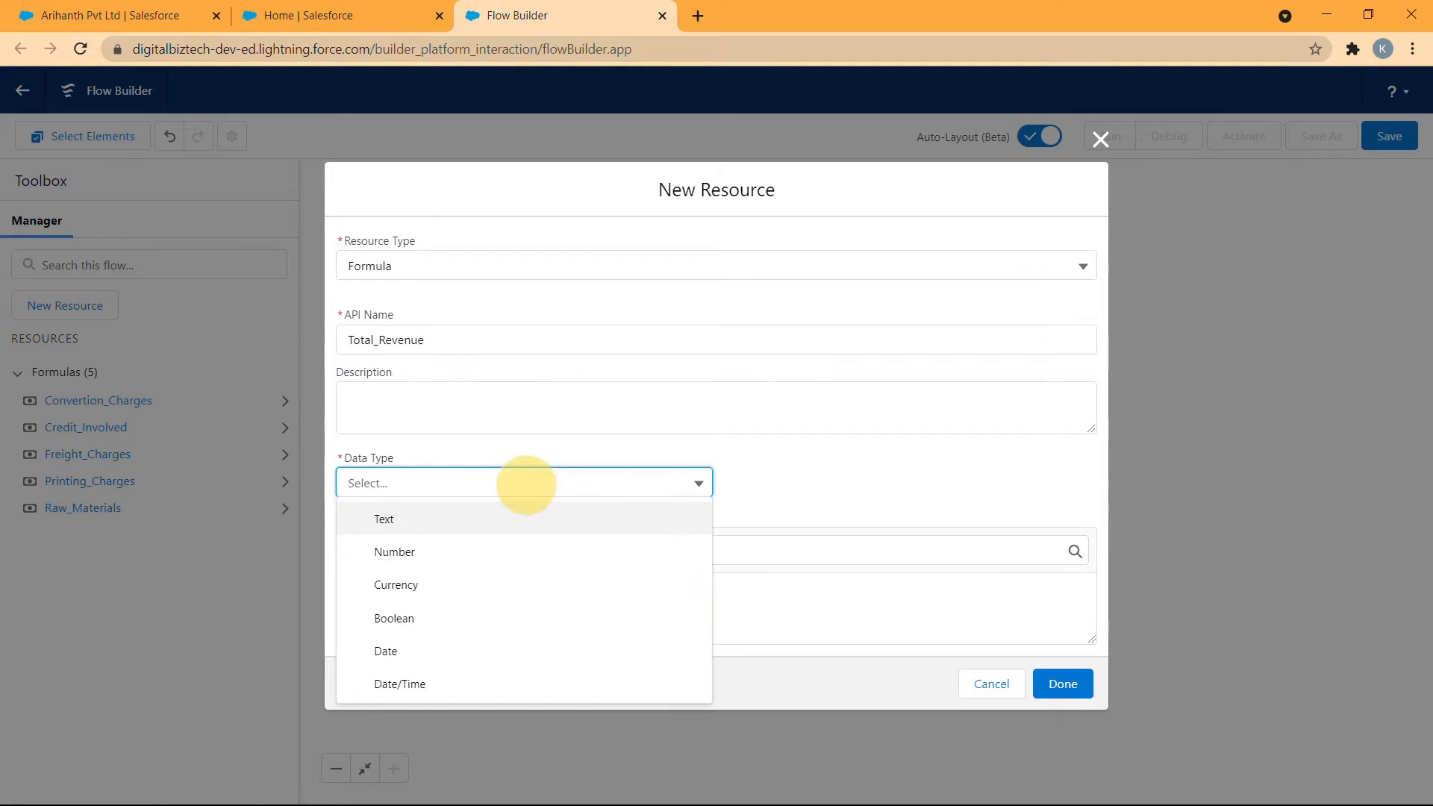
{"action": "left_click", "coordinate": [459, 585]}
- Begin the Total_Revenue formula by adding the first two formula resources: {!Convertion_Charges} + {!Credit_Involved}
{"action": "left_click", "coordinate": [459, 611]}
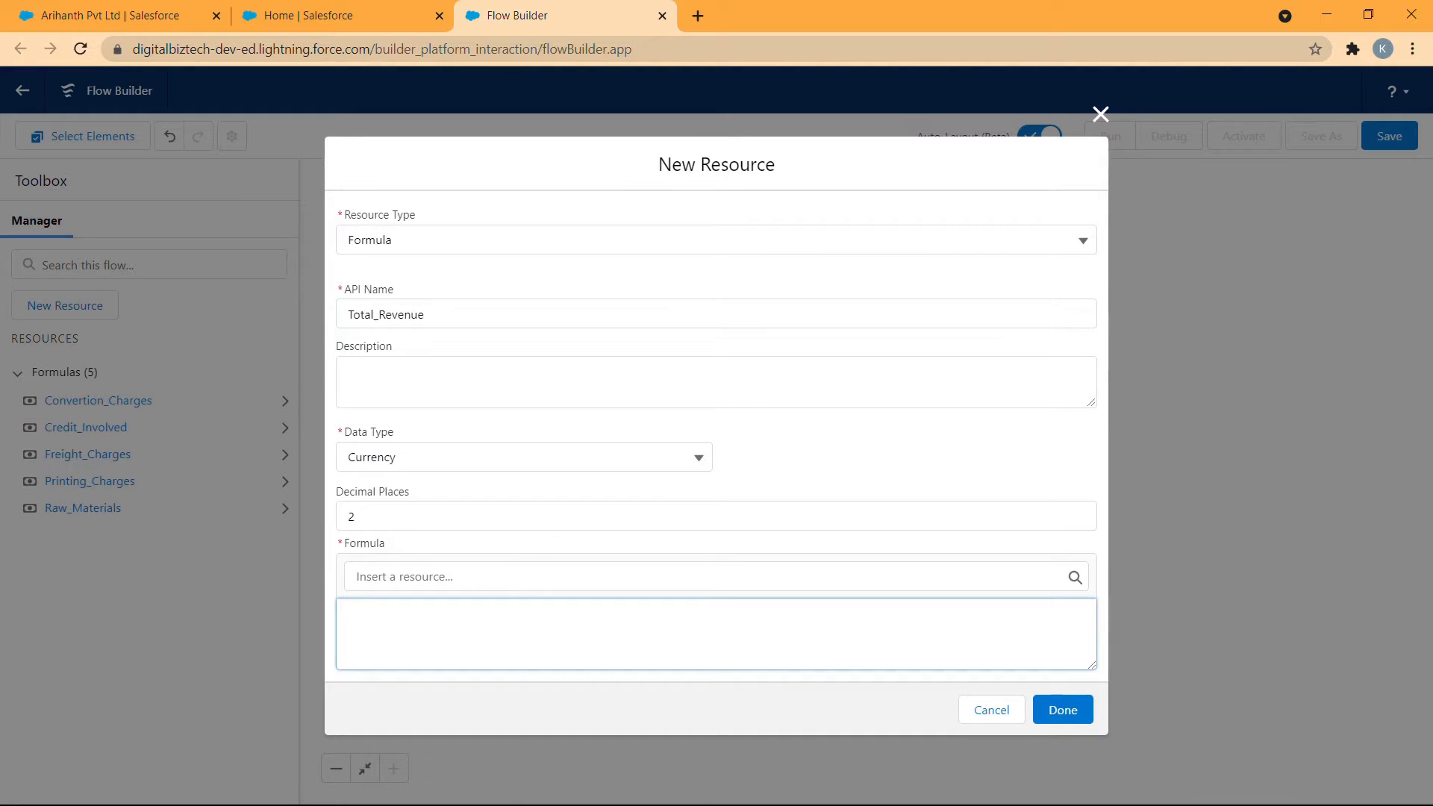
{"action": "left_click", "coordinate": [544, 576]}
{"action": "left_click", "coordinate": [504, 350]}
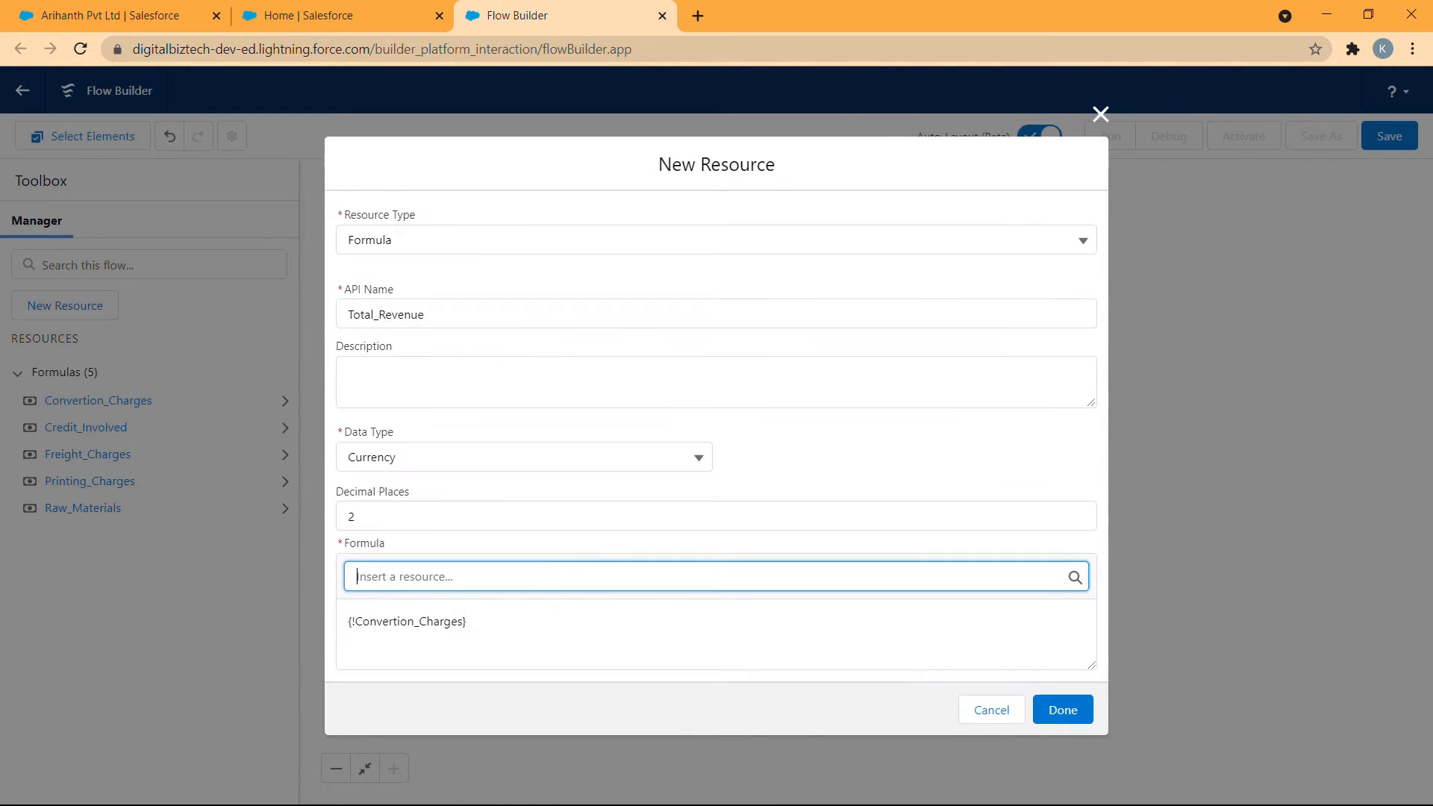
{"action": "left_click", "coordinate": [575, 640]}
{"action": "type", "text": "+"}
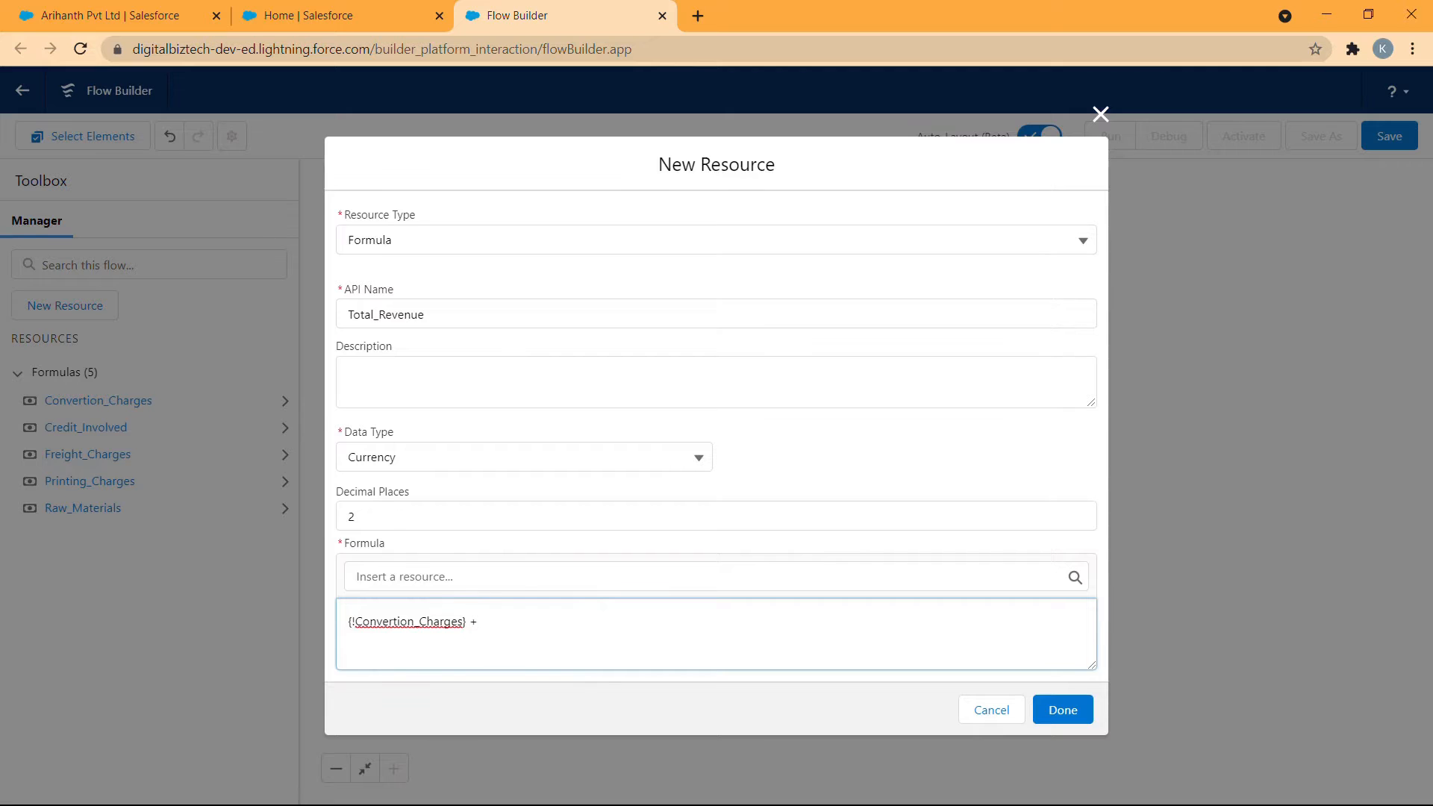
{"action": "left_click", "coordinate": [500, 576]}
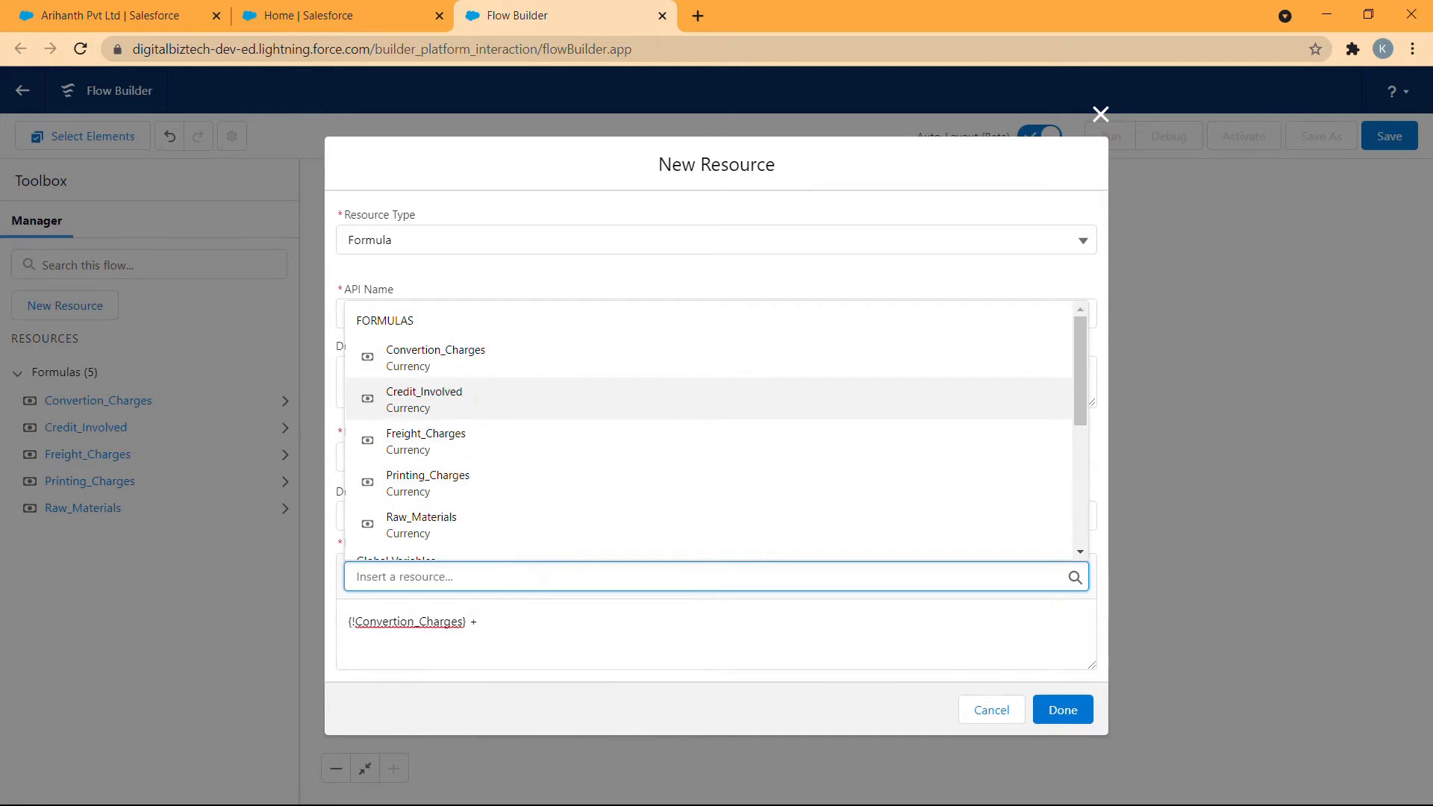
{"action": "left_click", "coordinate": [489, 400]}
- Extend the Total_Revenue sum with + {!Freight_Charges} + {!Printing_Charges}
{"action": "left_click", "coordinate": [595, 630]}
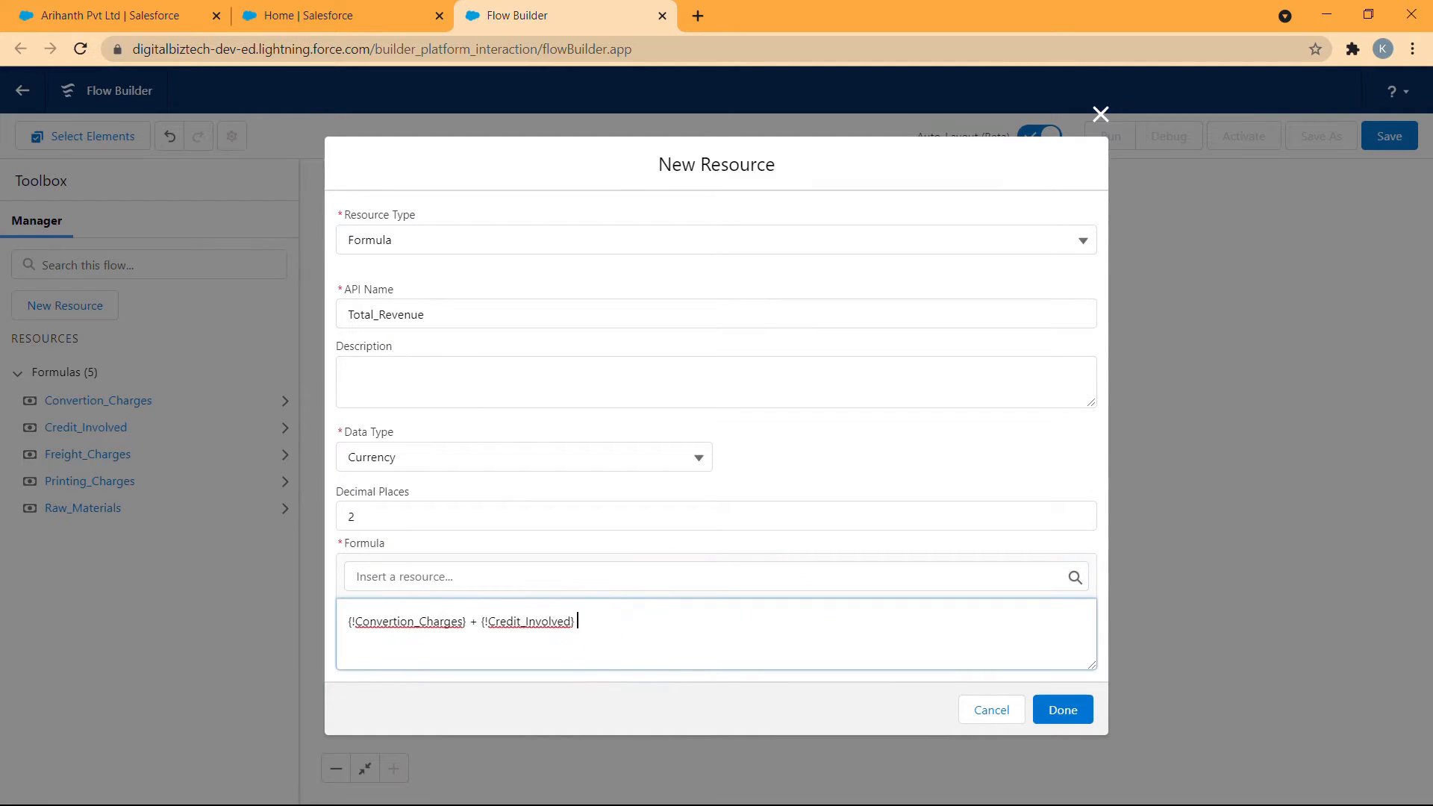
{"action": "type", "text": "+"}
{"action": "left_click", "coordinate": [575, 578]}
{"action": "left_click", "coordinate": [532, 440]}
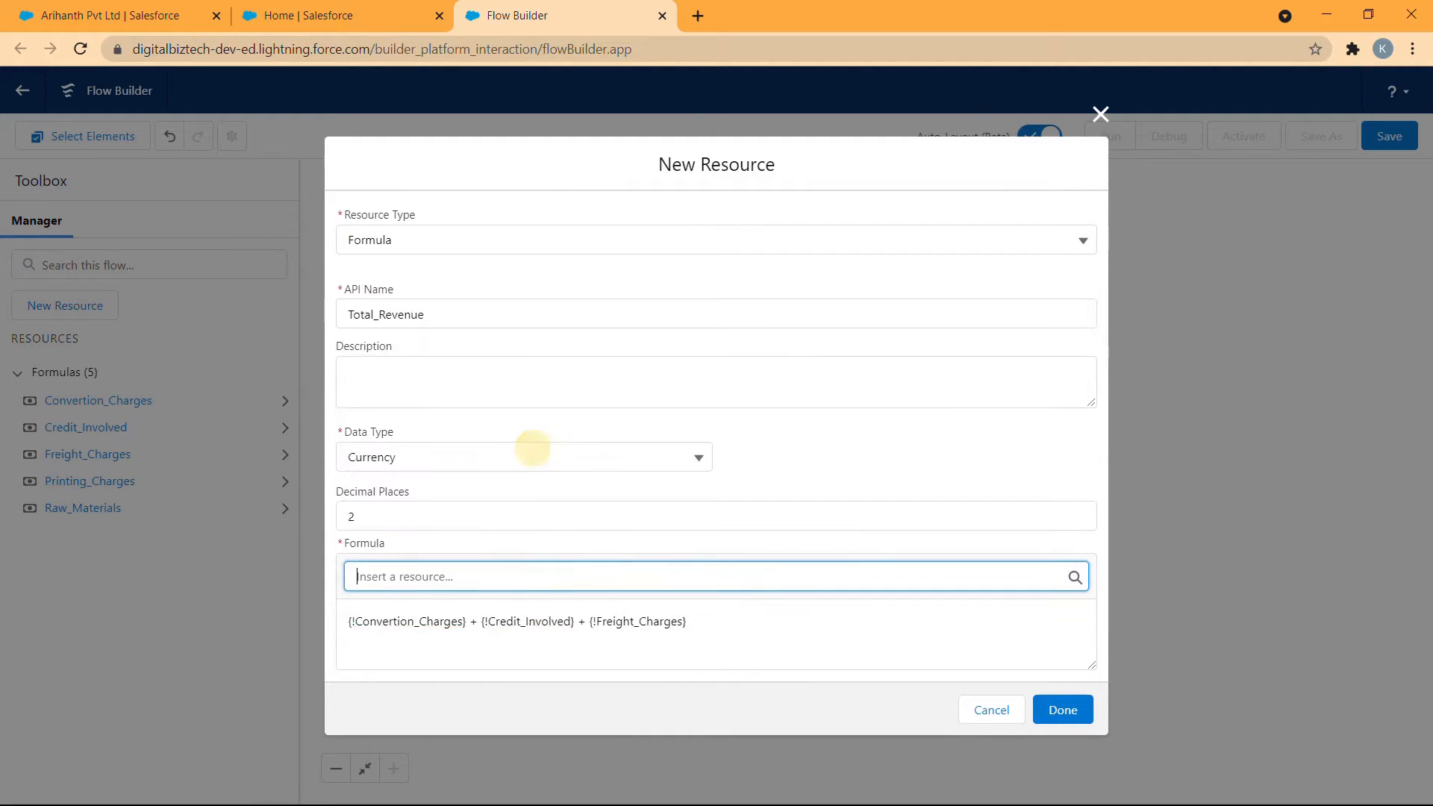
{"action": "left_click", "coordinate": [725, 623]}
{"action": "type", "text": "+"}
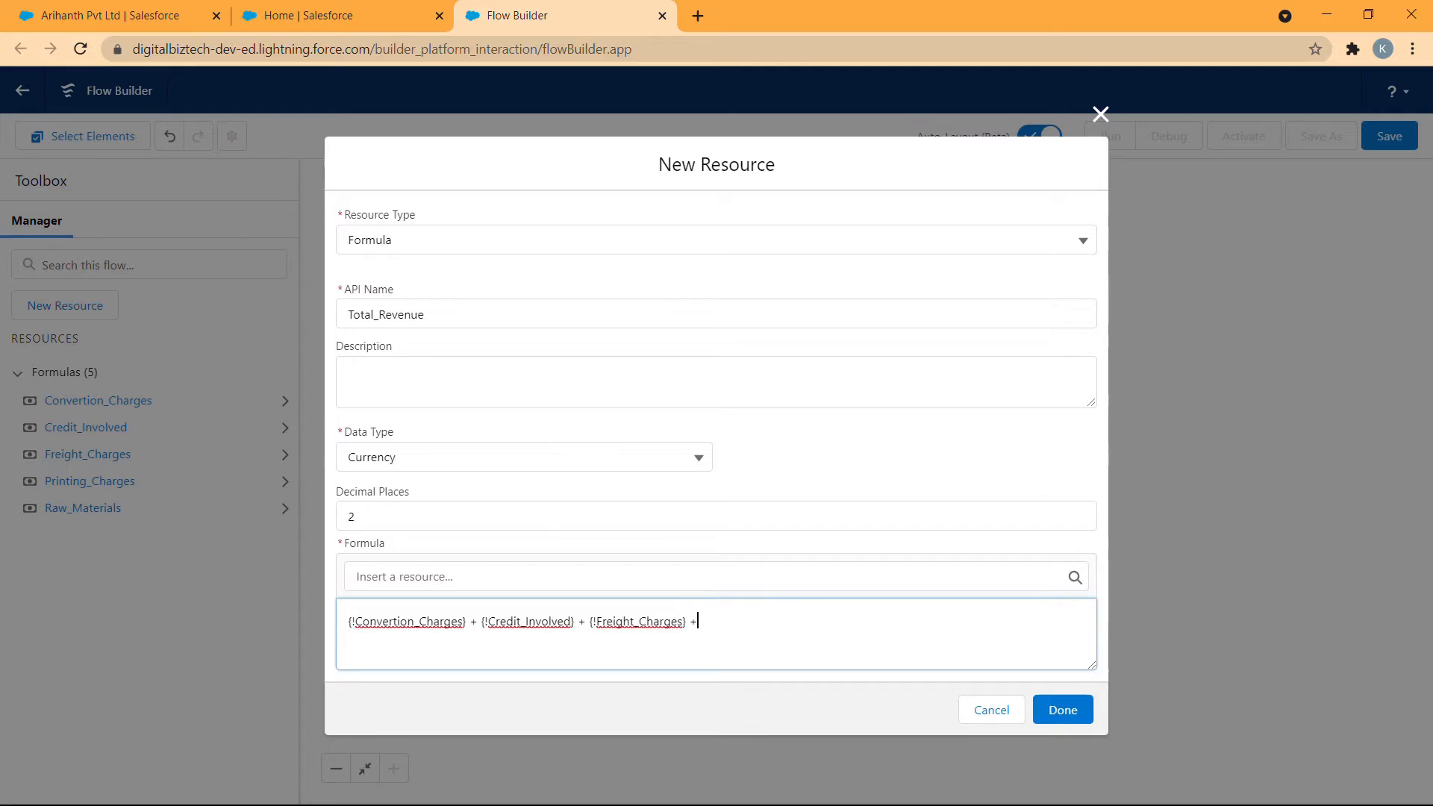
{"action": "left_click", "coordinate": [742, 579]}
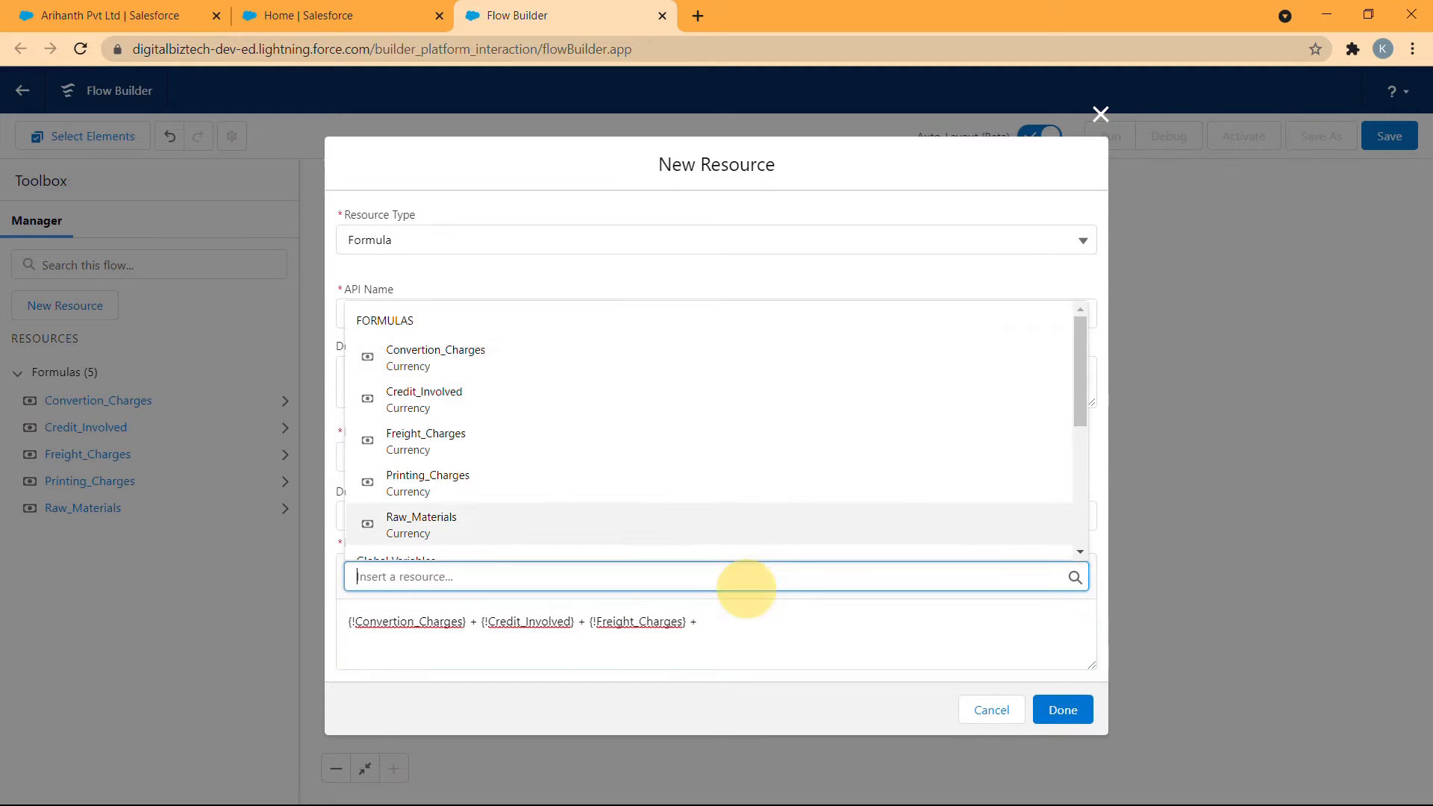
{"action": "left_click", "coordinate": [634, 484]}
- Add + {!Raw_Materials} to the end of the Total_Revenue formula and save the resource
{"action": "left_click", "coordinate": [844, 612]}
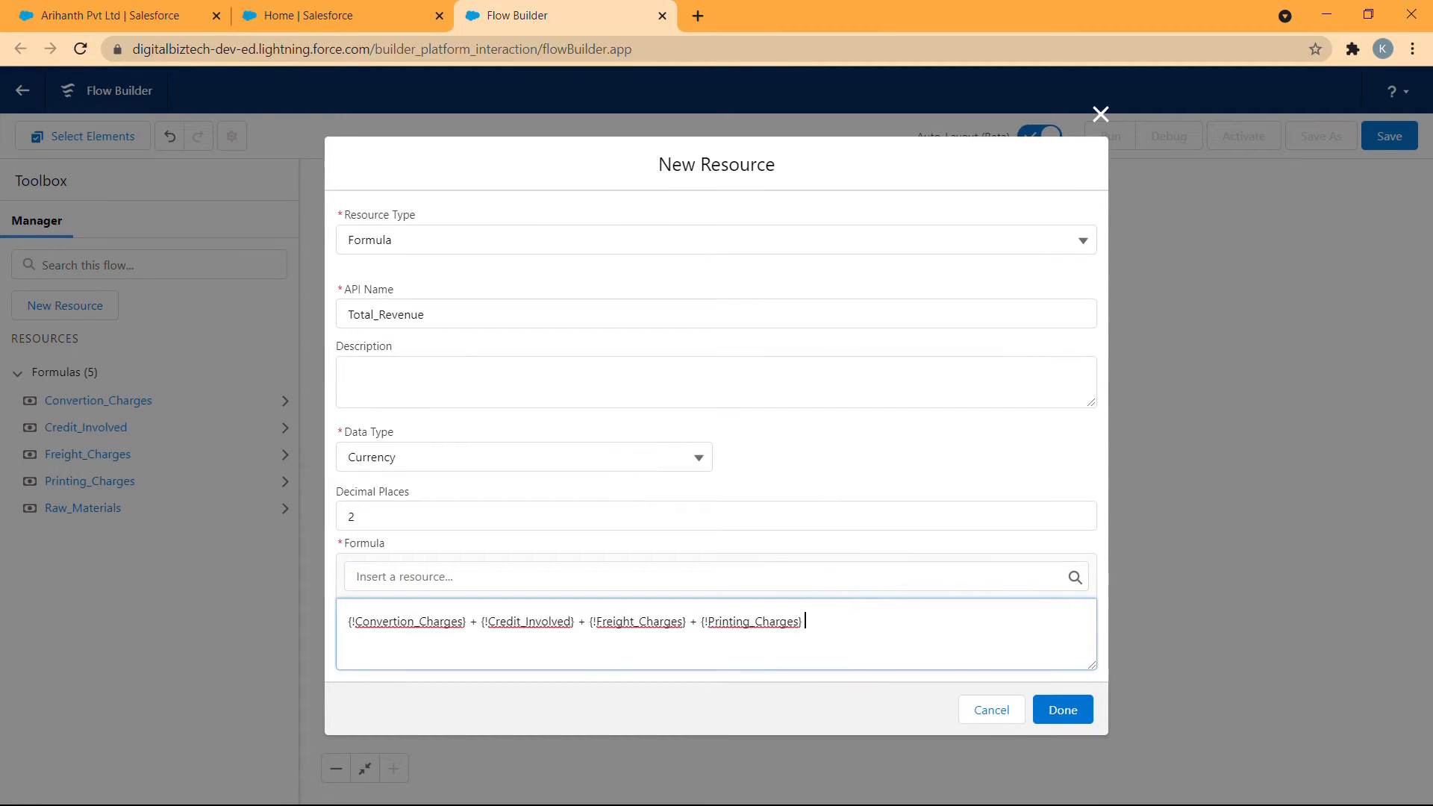
{"action": "type", "text": "+"}
{"action": "left_click", "coordinate": [831, 575]}
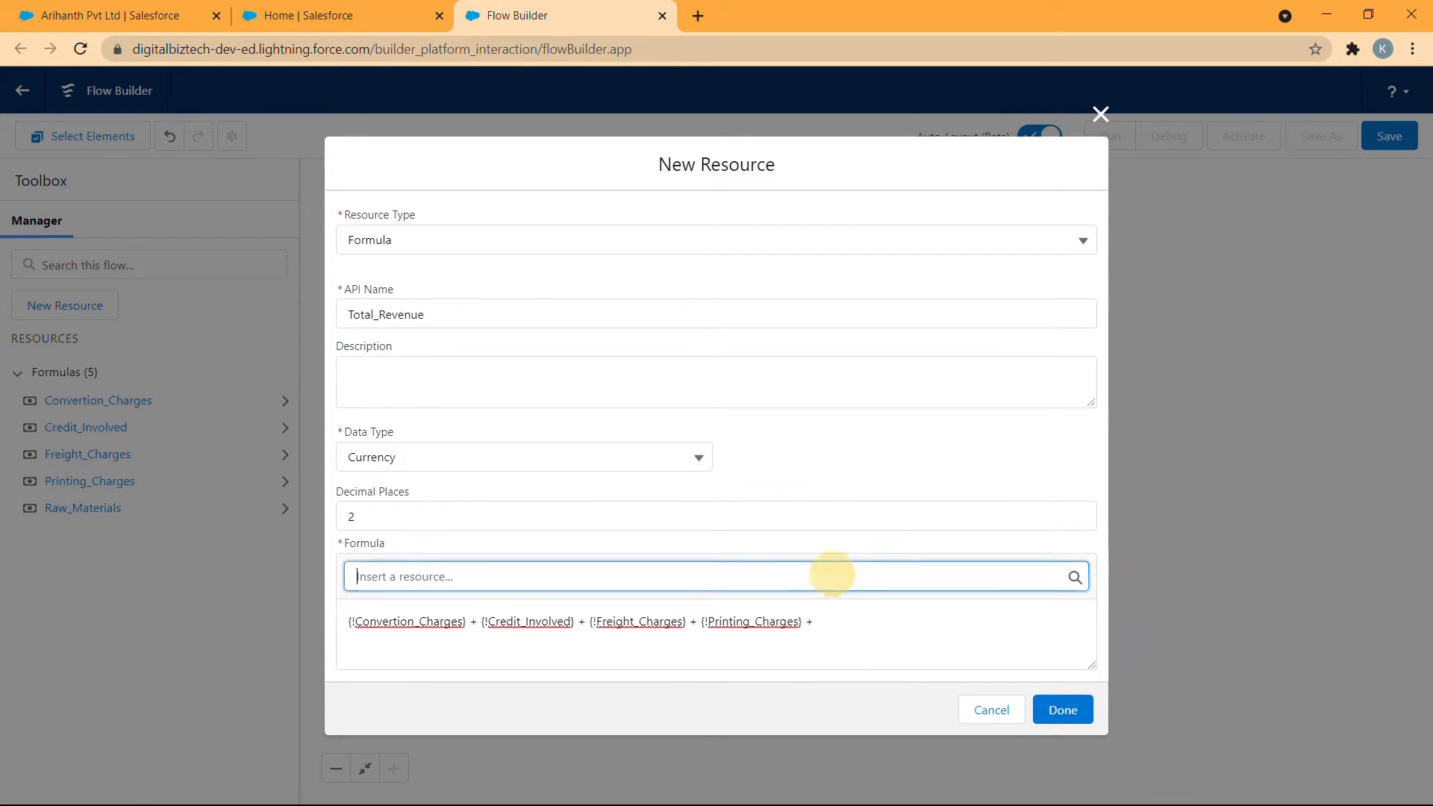
{"action": "left_click", "coordinate": [770, 532]}
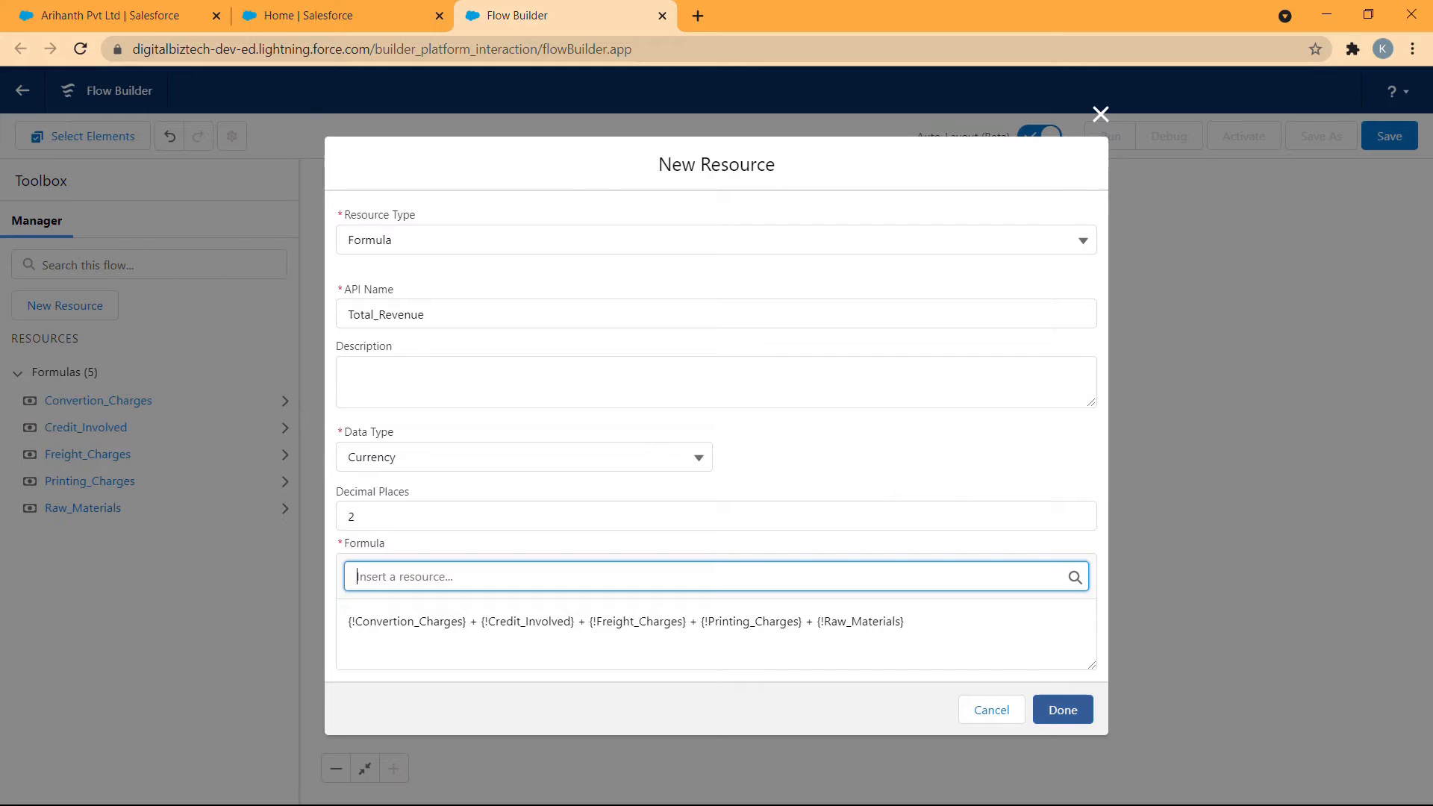
{"action": "left_click", "coordinate": [1054, 710]}
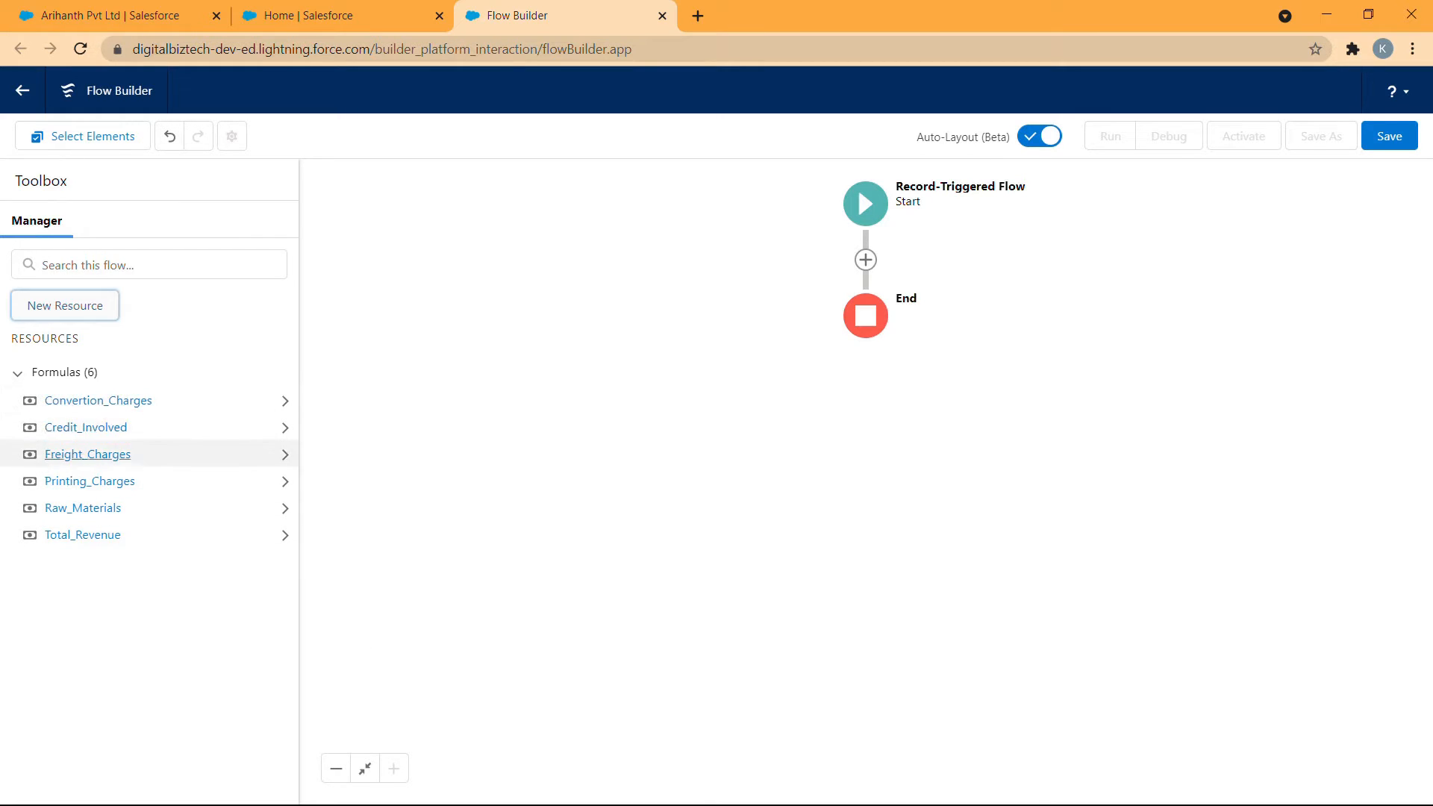
{"action": "left_click", "coordinate": [116, 584]}
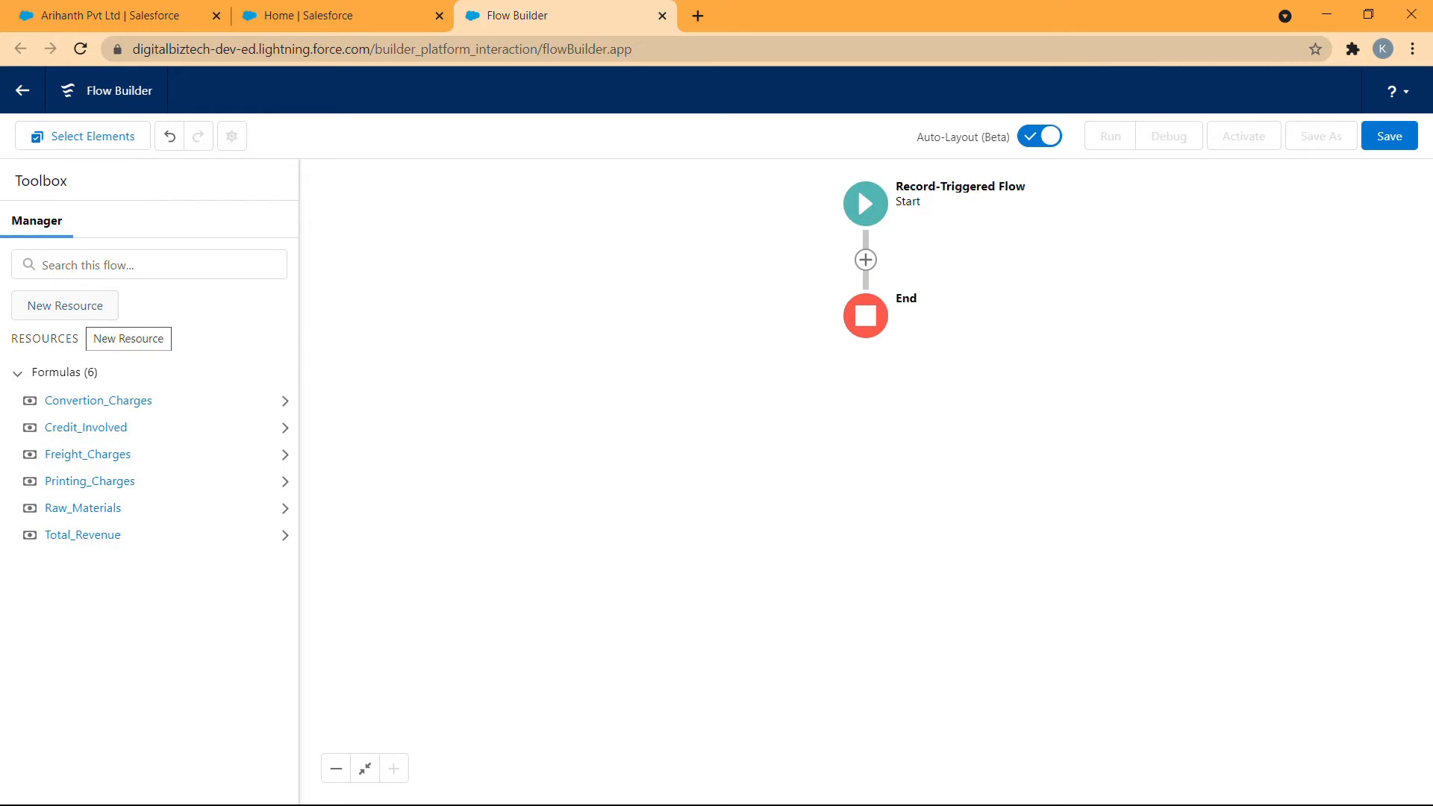
- Start a new Formula resource with the API name Revenue_Proposed and the Currency data type
{"action": "left_click", "coordinate": [74, 312]}
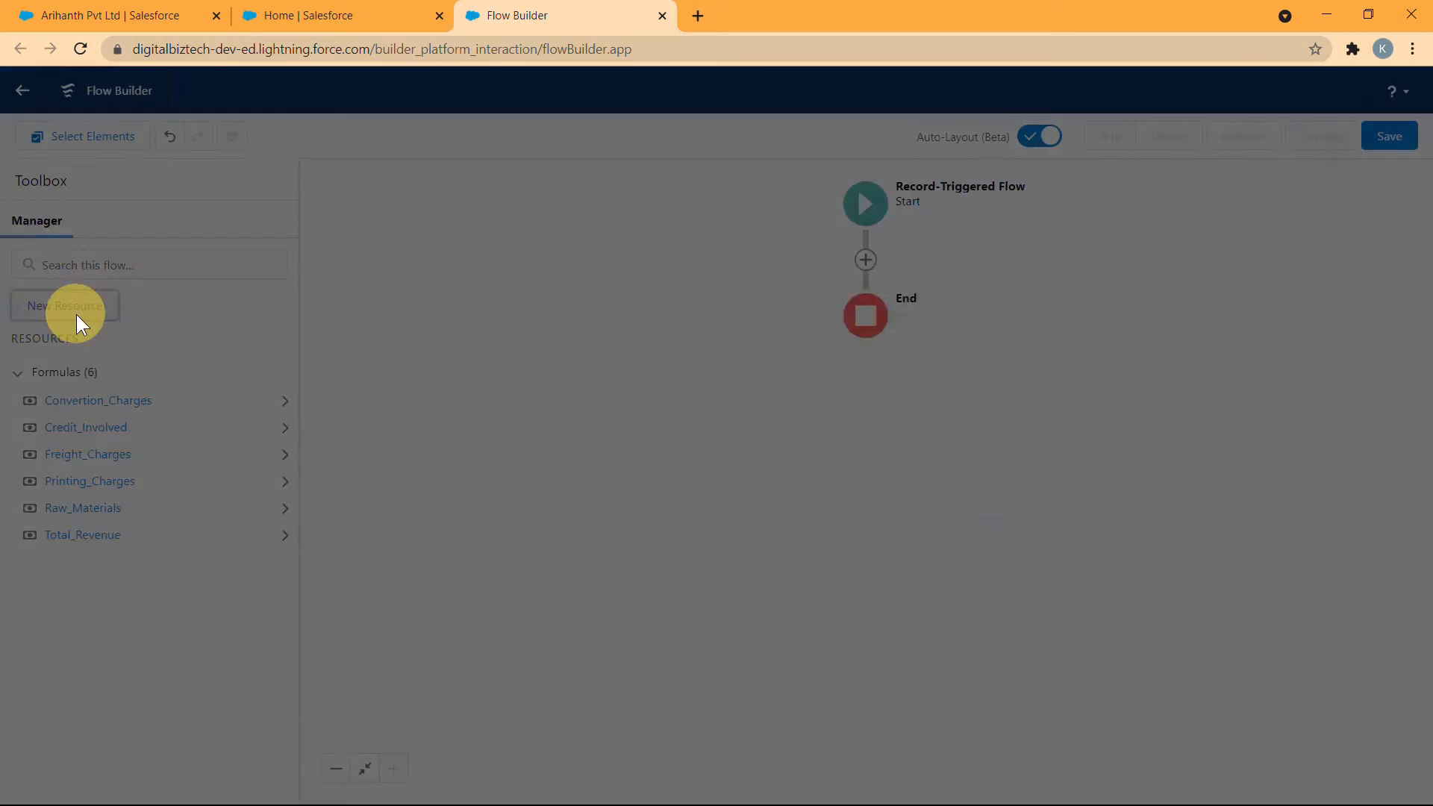
{"action": "left_click", "coordinate": [567, 374]}
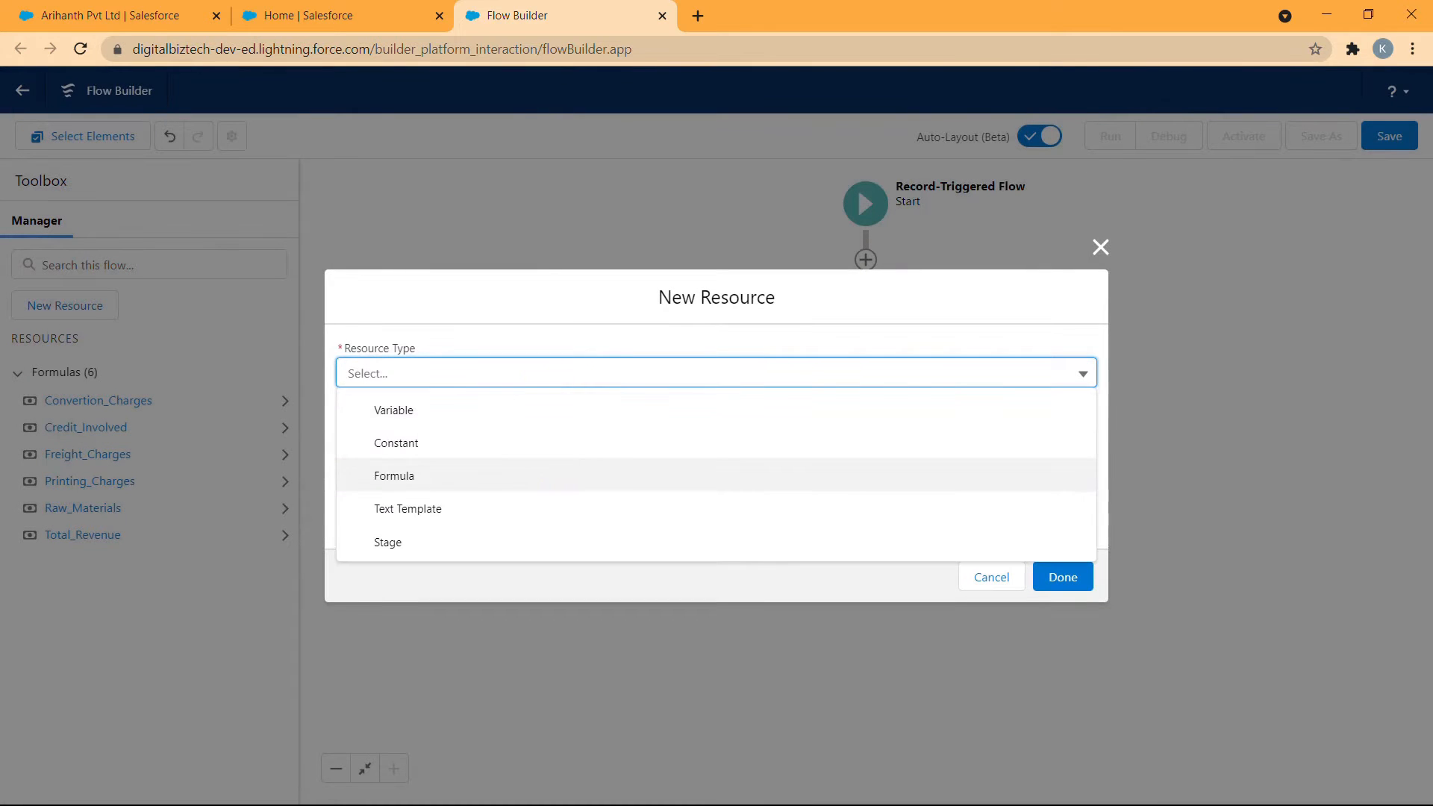
{"action": "left_click", "coordinate": [523, 475]}
{"action": "left_click", "coordinate": [510, 340]}
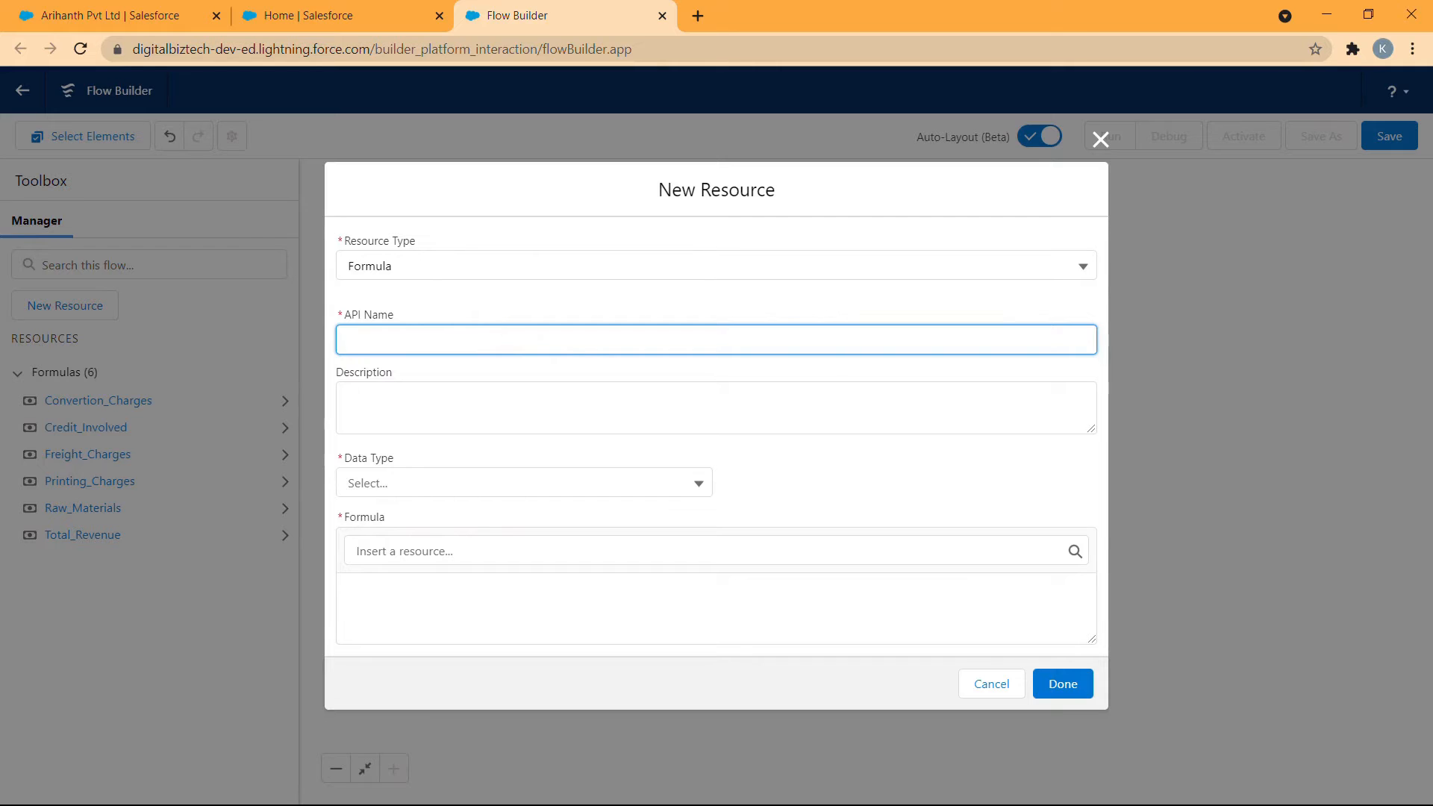
{"action": "type", "text": "Revenue_Proposed"}
{"action": "left_click", "coordinate": [362, 481]}
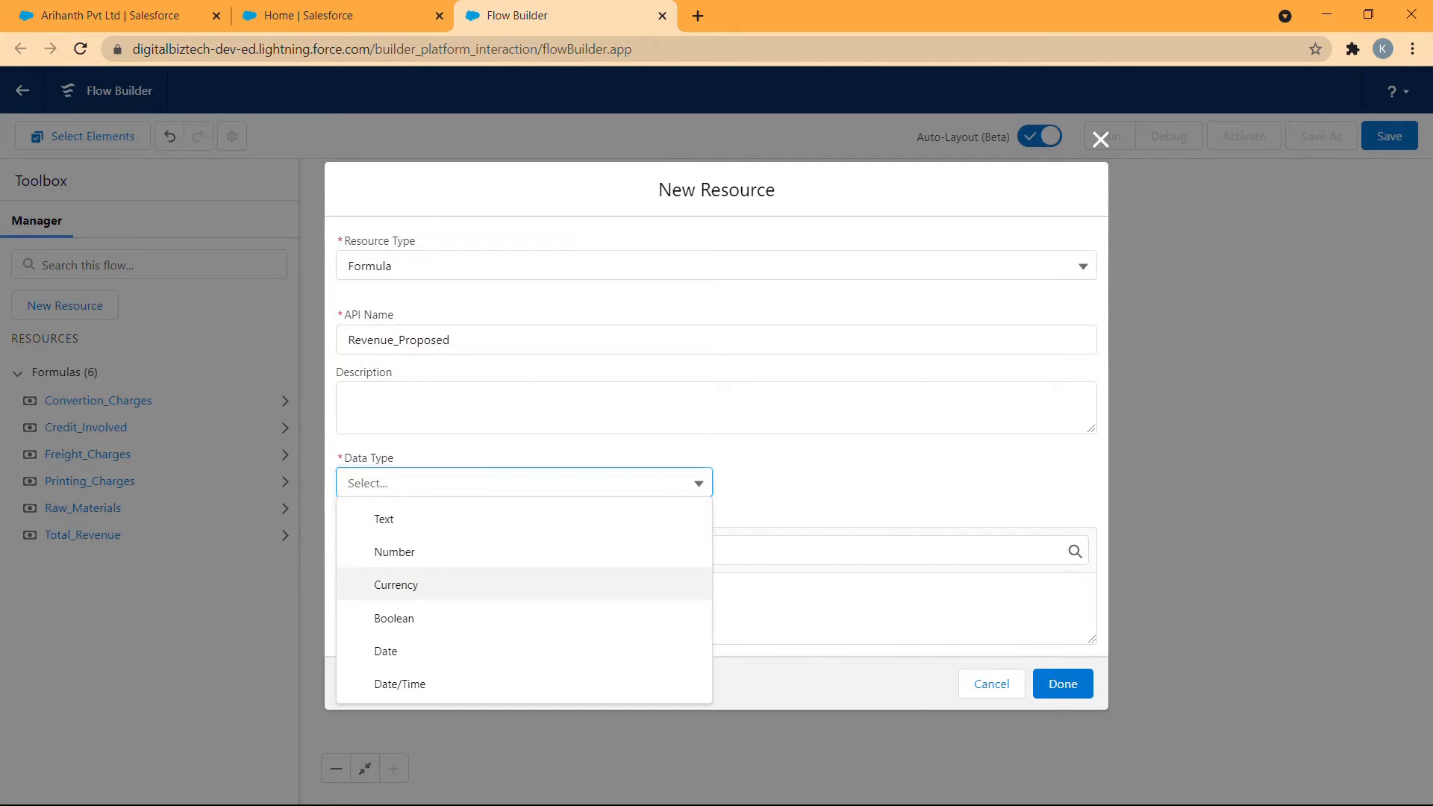
{"action": "left_click", "coordinate": [395, 584]}
- Begin the Revenue_Proposed formula with IF(ISBLANK( and insert the {!Total_Revenue} resource
{"action": "left_click", "coordinate": [410, 614]}
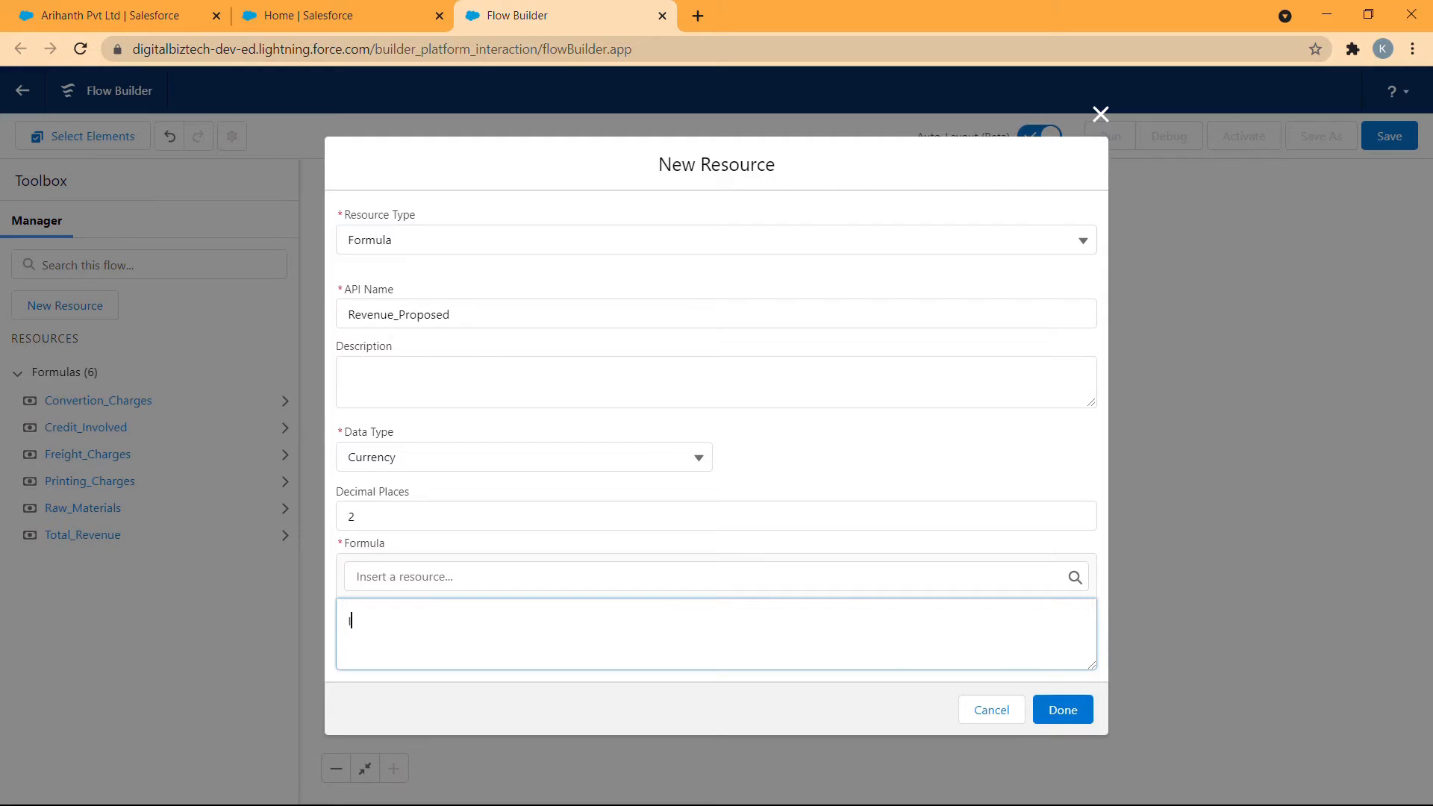
{"action": "type", "text": "IF(ISBLANK("}
{"action": "left_click", "coordinate": [707, 577]}
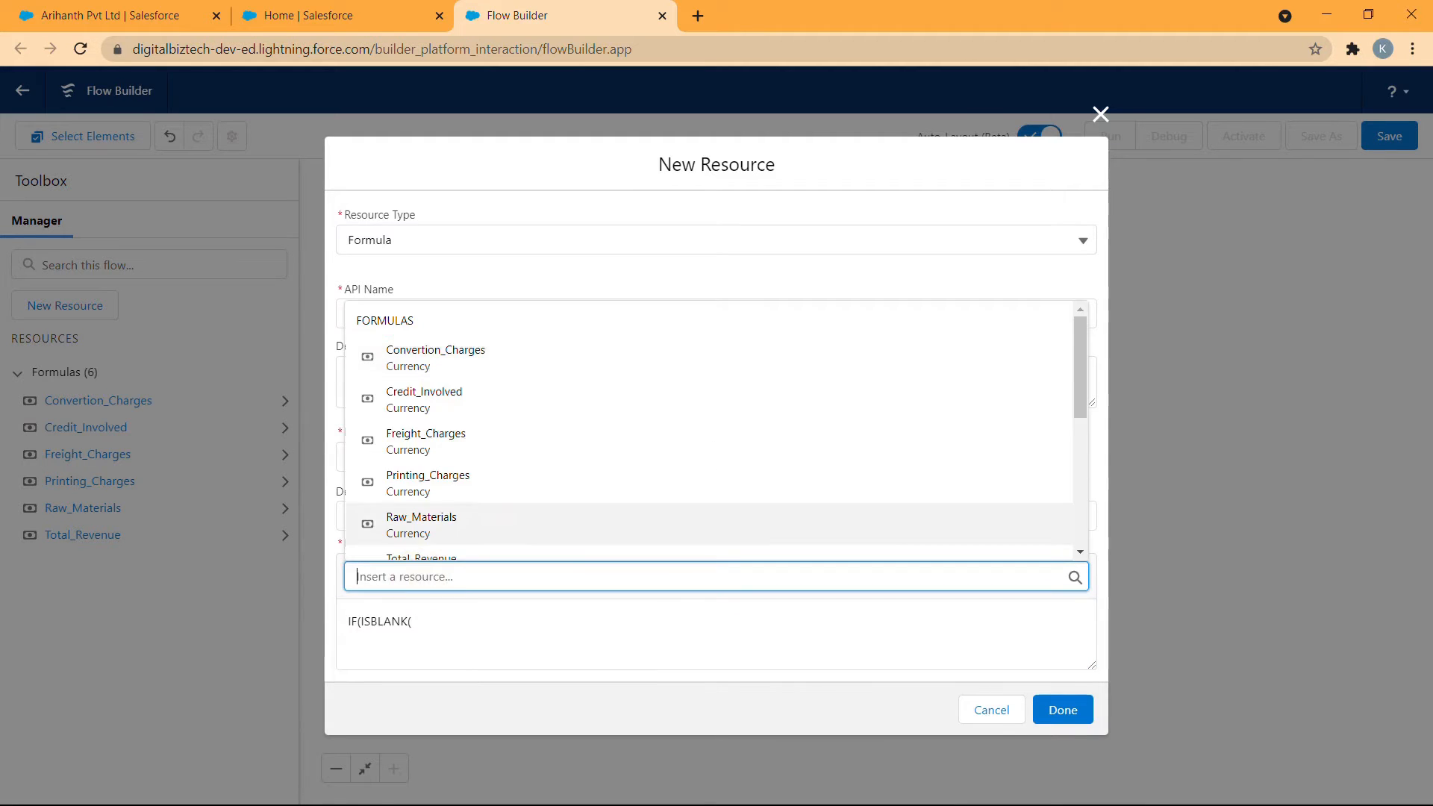
{"action": "scroll", "coordinate": [707, 435], "scroll_direction": "down", "scroll_amount": 2}
{"action": "left_click", "coordinate": [495, 374]}
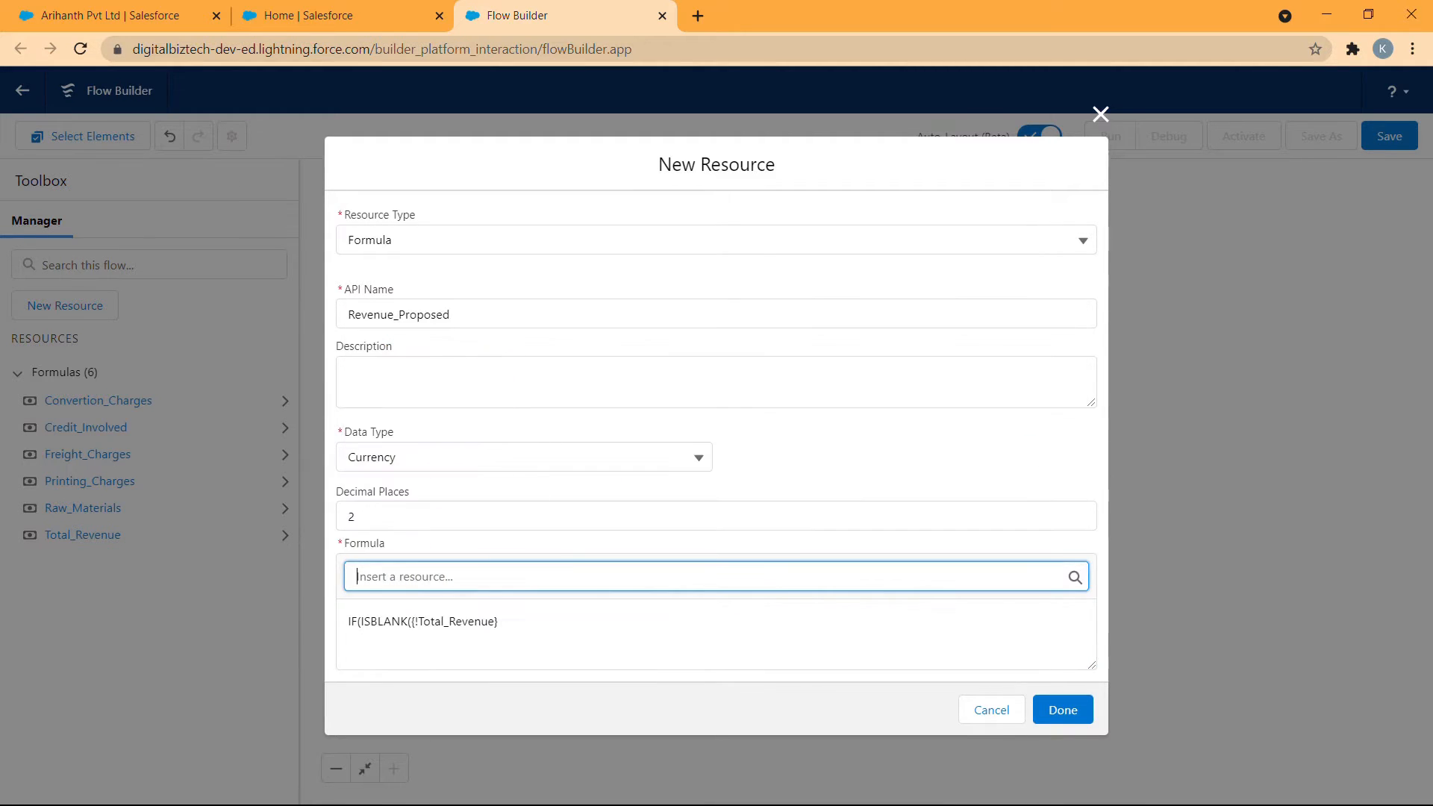
- Complete the formula as IF(ISBLANK({!Total_Revenue}),0,{!Total_Revenue}) and save the Revenue_Proposed resource
{"action": "left_click", "coordinate": [496, 620]}
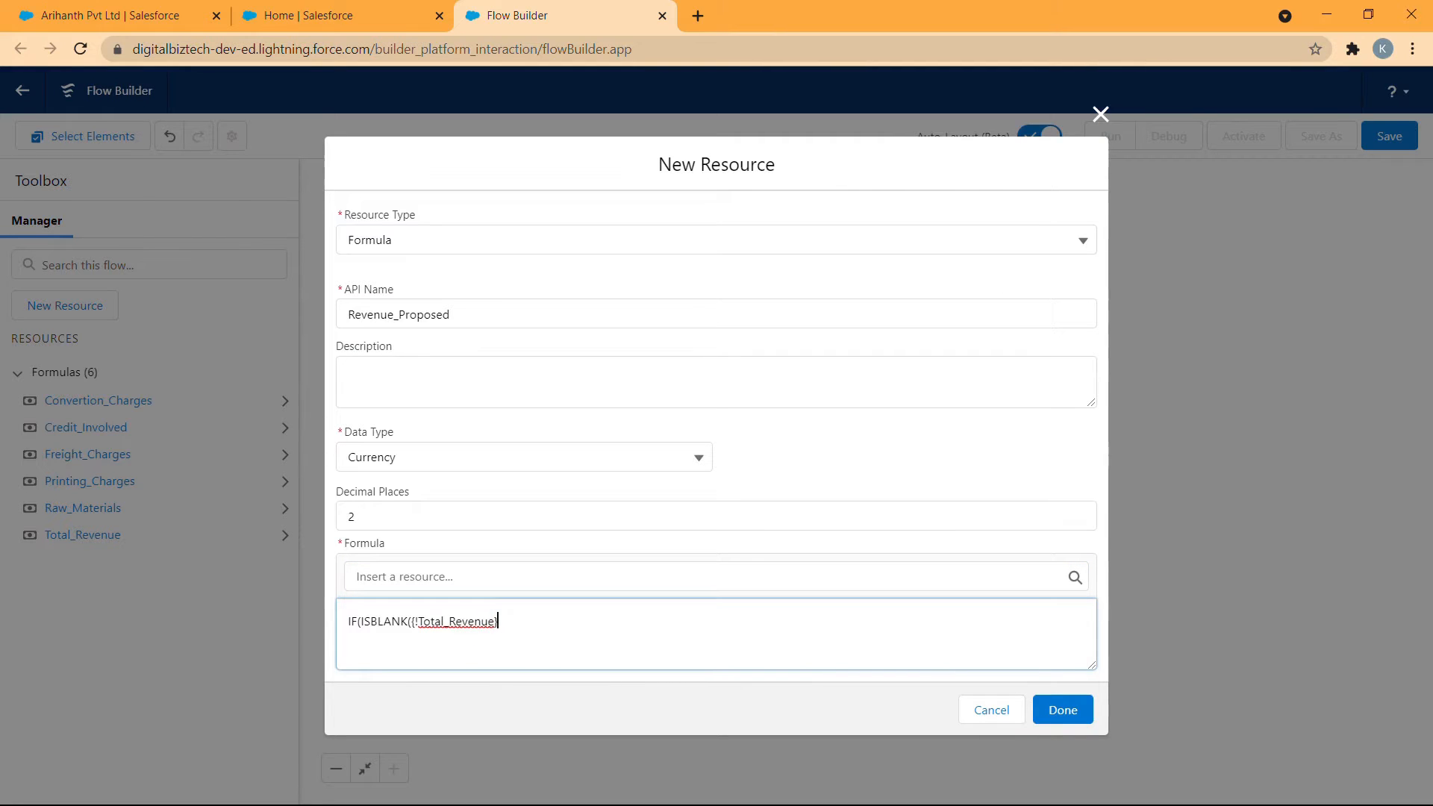
{"action": "type", "text": "),0,"}
{"action": "left_click", "coordinate": [507, 577]}
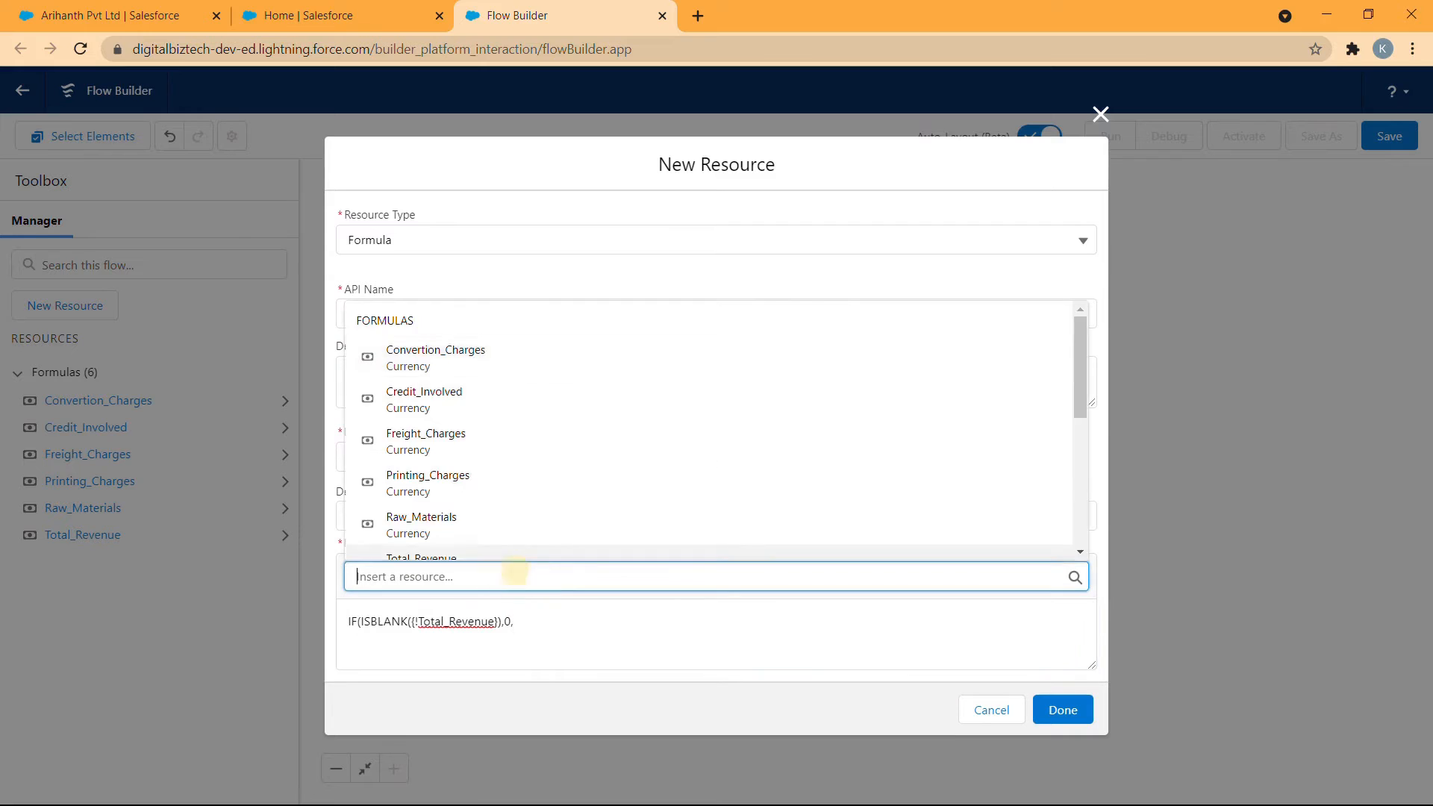
{"action": "scroll", "coordinate": [506, 504], "scroll_direction": "down", "scroll_amount": 2}
{"action": "left_click", "coordinate": [507, 477]}
{"action": "left_click", "coordinate": [639, 621]}
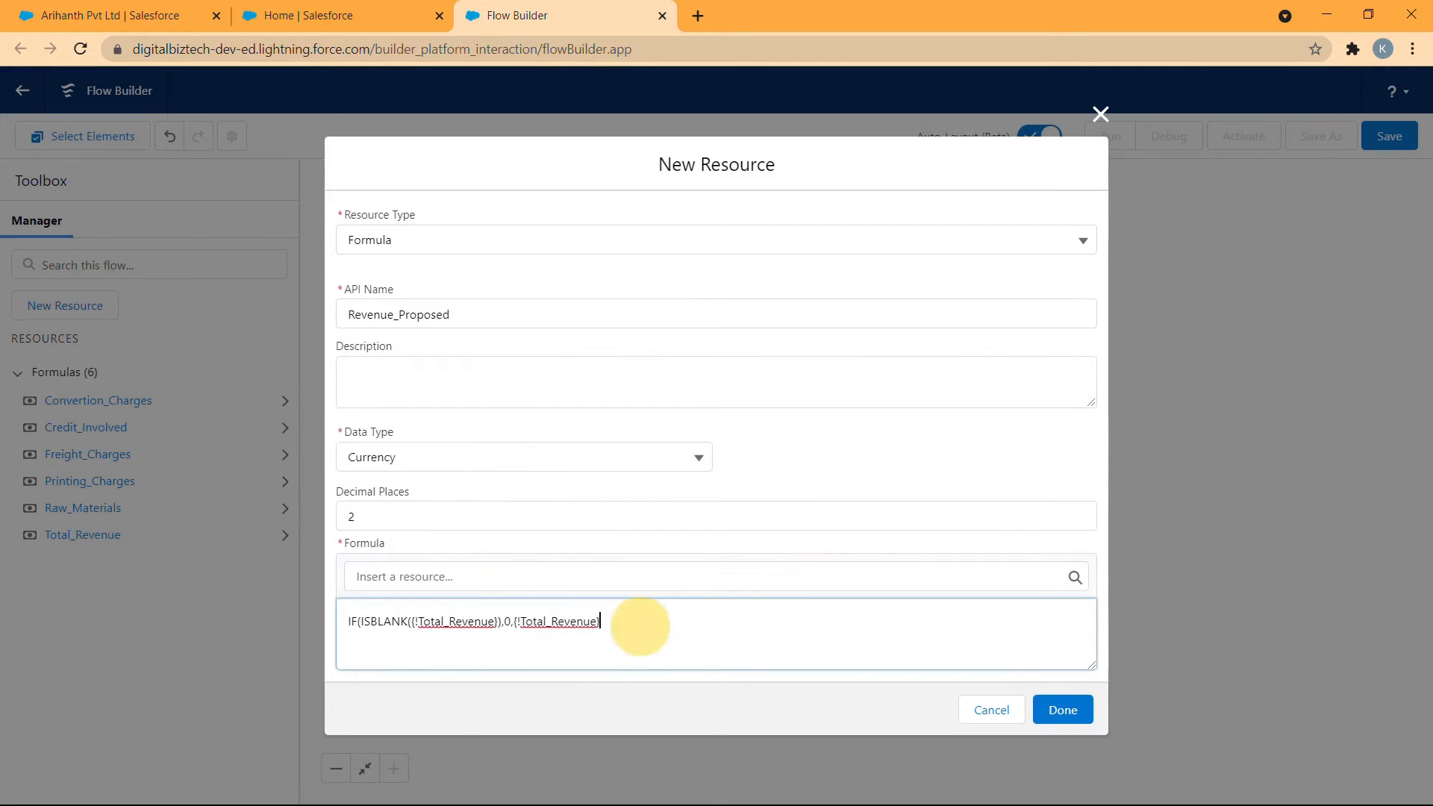
{"action": "type", "text": ")"}
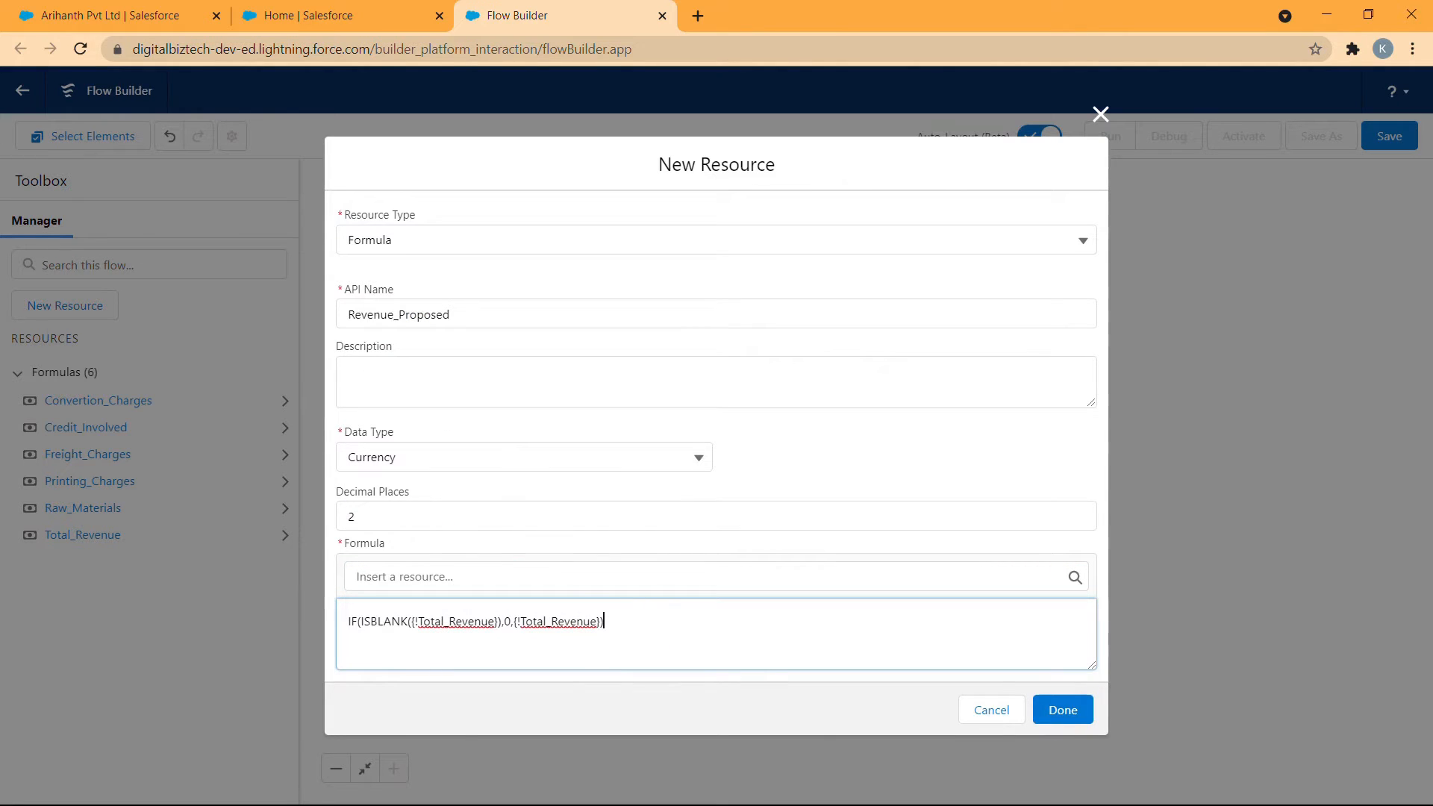
{"action": "left_click", "coordinate": [1041, 708]}
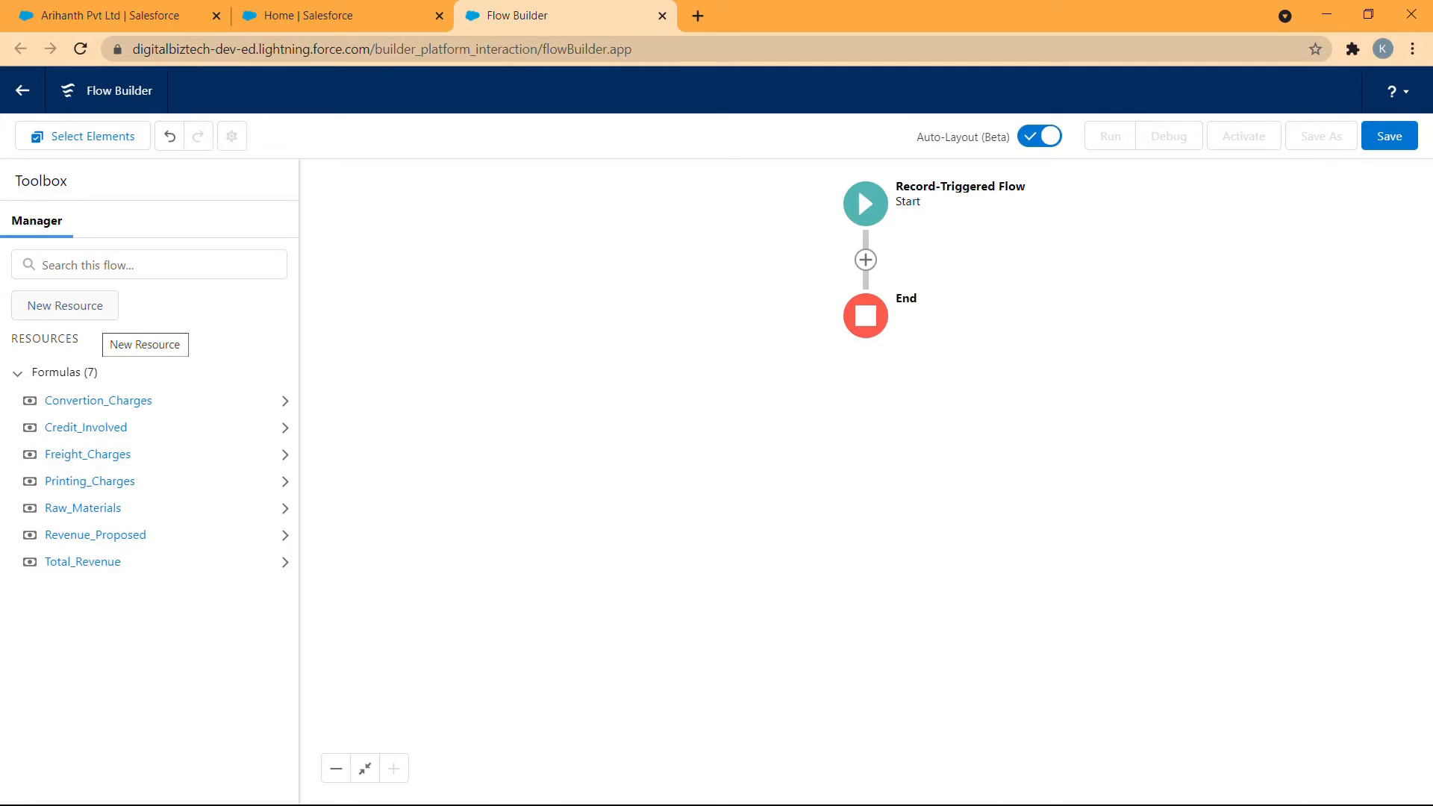
- Start another new Formula resource with the API name Revenue_Awarded and the Currency data type
{"action": "left_click", "coordinate": [65, 305]}
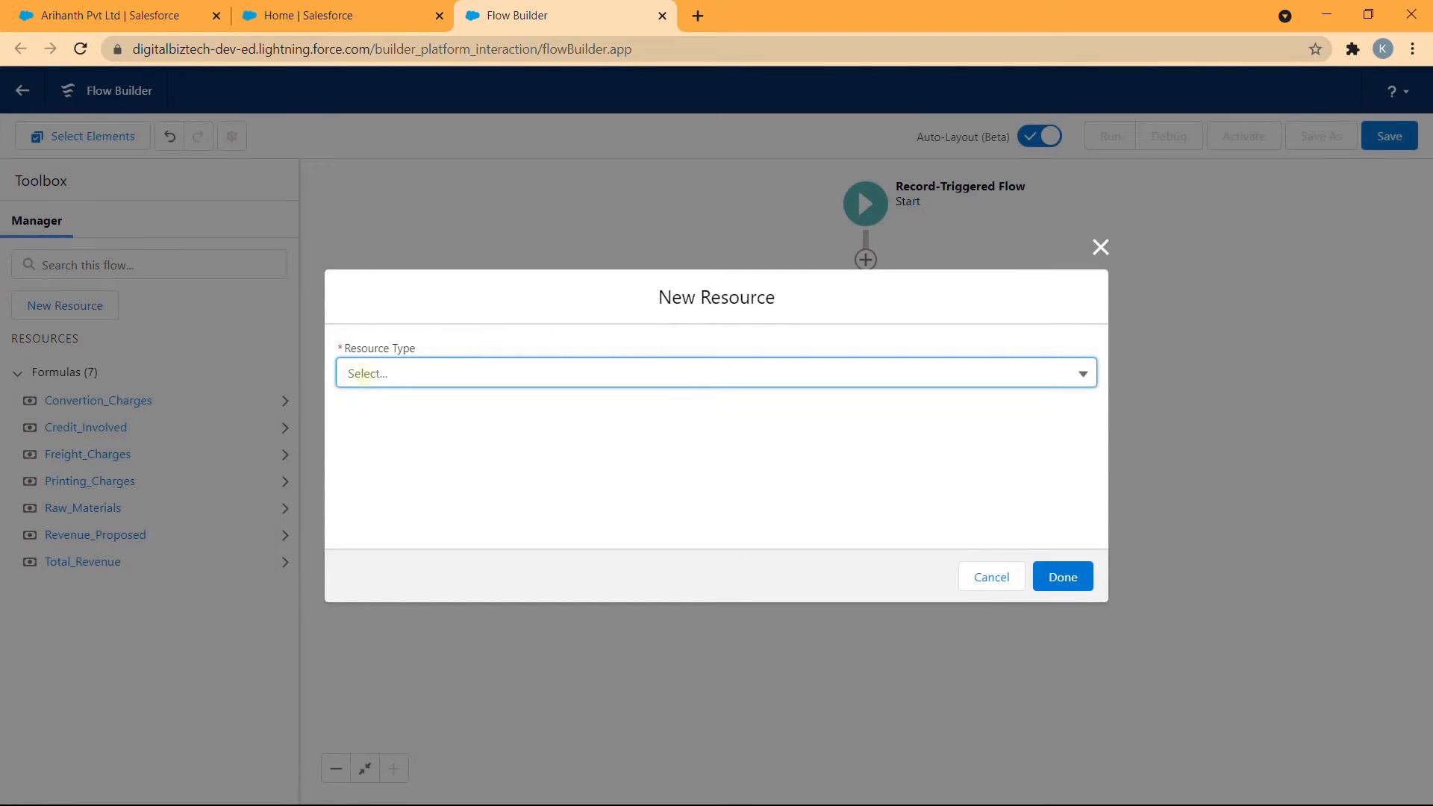
{"action": "left_click", "coordinate": [364, 373]}
{"action": "left_click", "coordinate": [368, 473]}
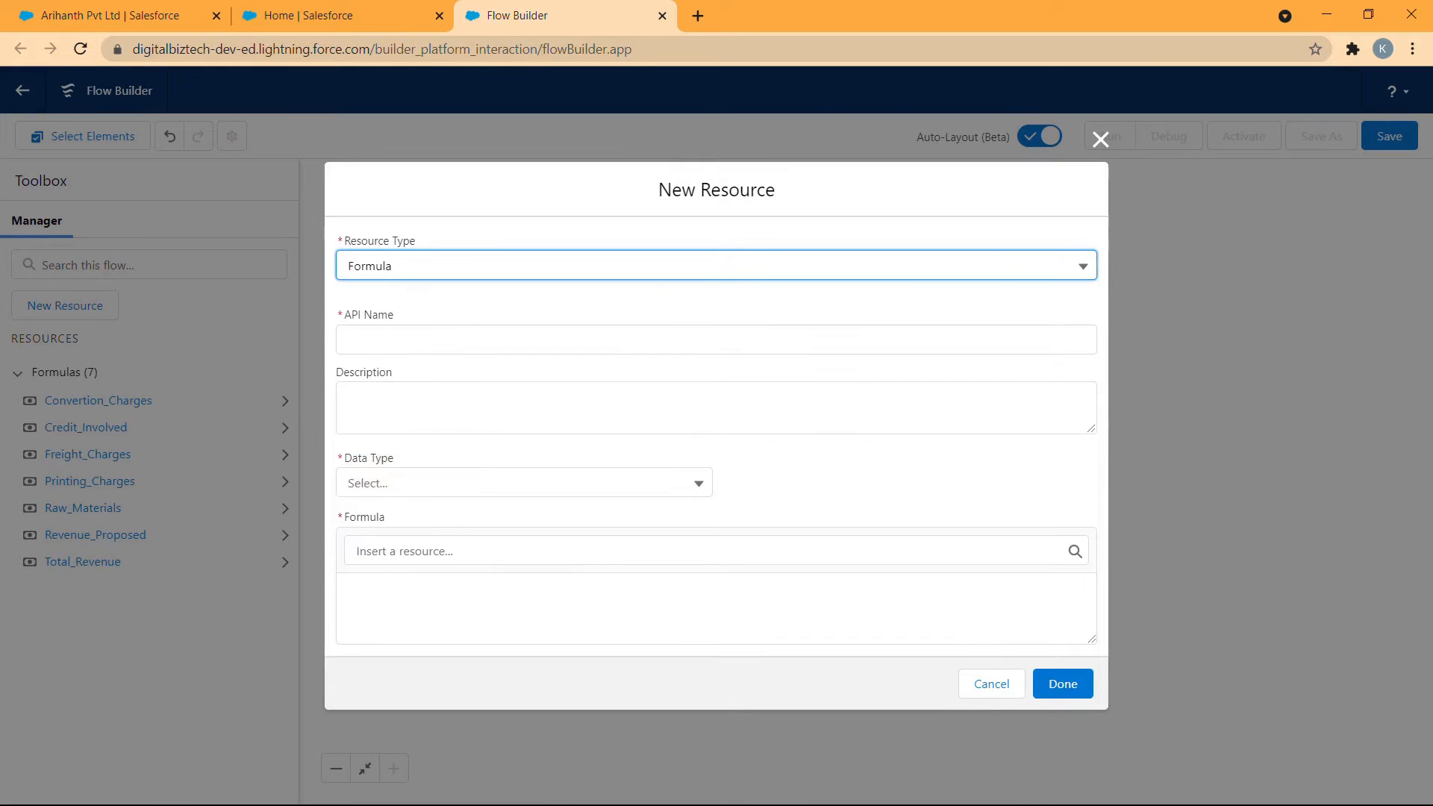
{"action": "left_click", "coordinate": [490, 338]}
{"action": "type", "text": "R"}
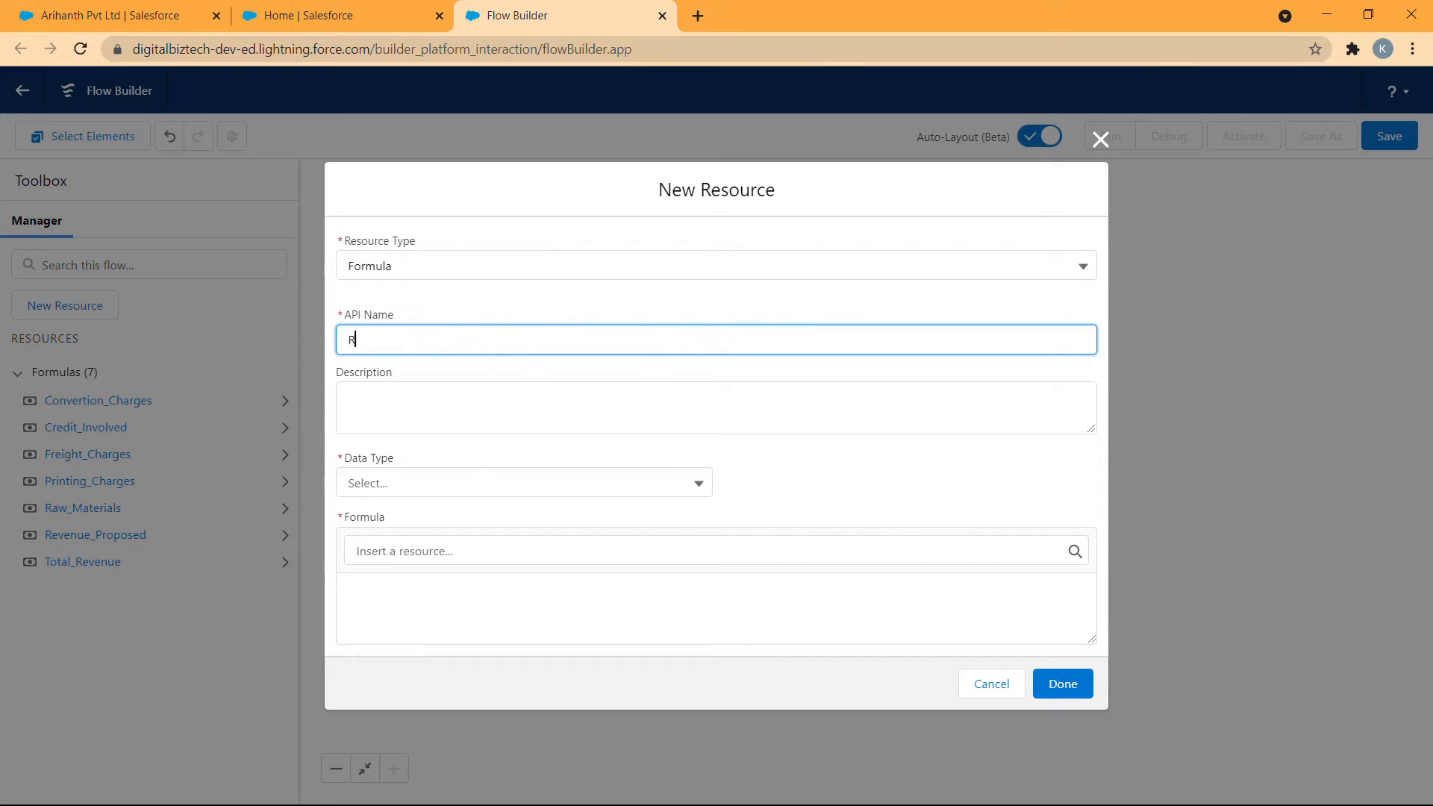
{"action": "type", "text": "evenue_Awarded"}
{"action": "left_click", "coordinate": [490, 485]}
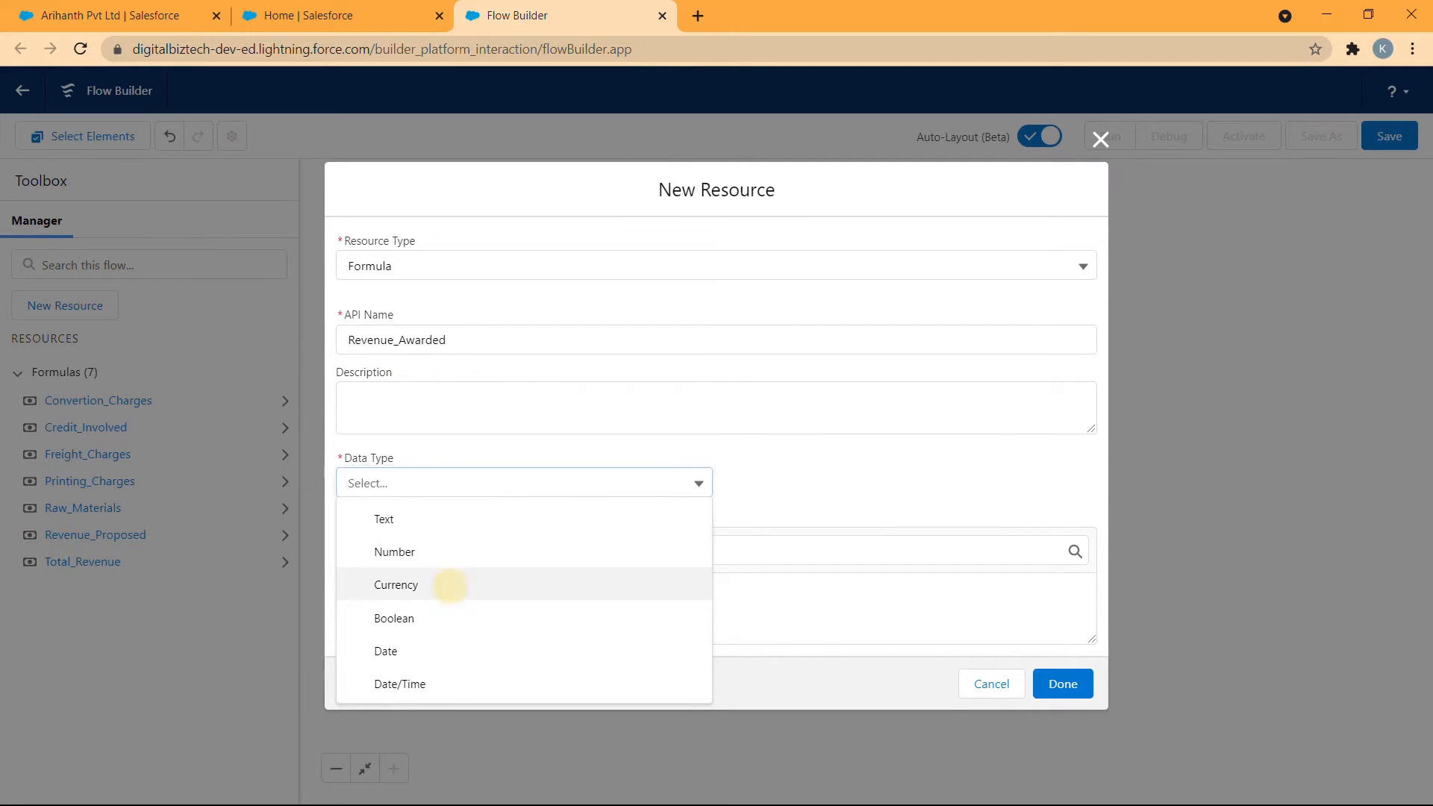
{"action": "left_click", "coordinate": [449, 585]}
- Choose the Currency data type, begin the formula with IF(ISBLANK( and insert the {!$Record.Revenue_Awarded__c} field
{"action": "left_click", "coordinate": [410, 607]}
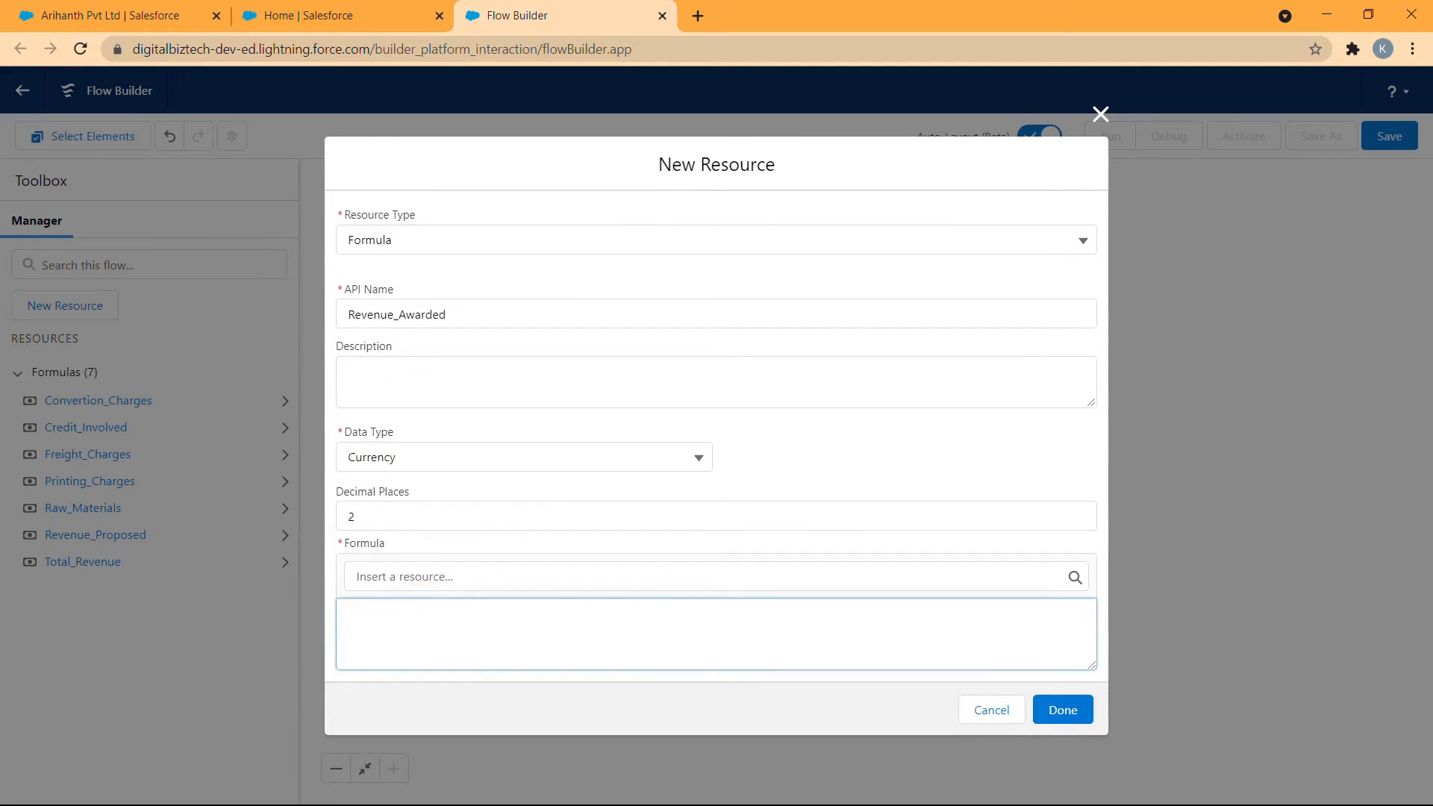
{"action": "type", "text": "IF(("}
{"action": "type", "text": "SBLA"}
{"action": "type", "text": "NK("}
{"action": "left_click", "coordinate": [715, 576]}
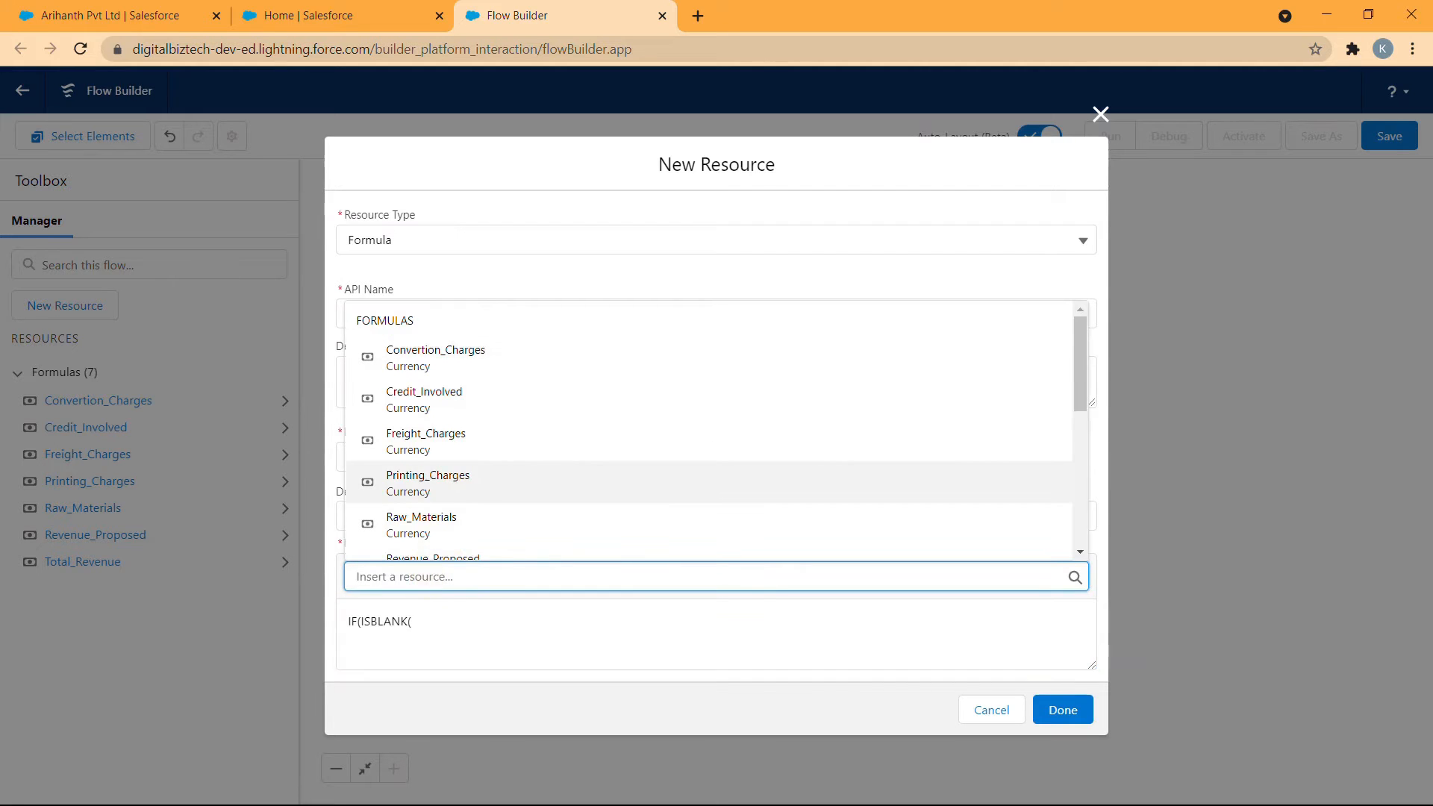
{"action": "scroll", "coordinate": [715, 477], "scroll_direction": "down", "scroll_amount": 1}
{"action": "scroll", "coordinate": [503, 502], "scroll_direction": "down", "scroll_amount": 2}
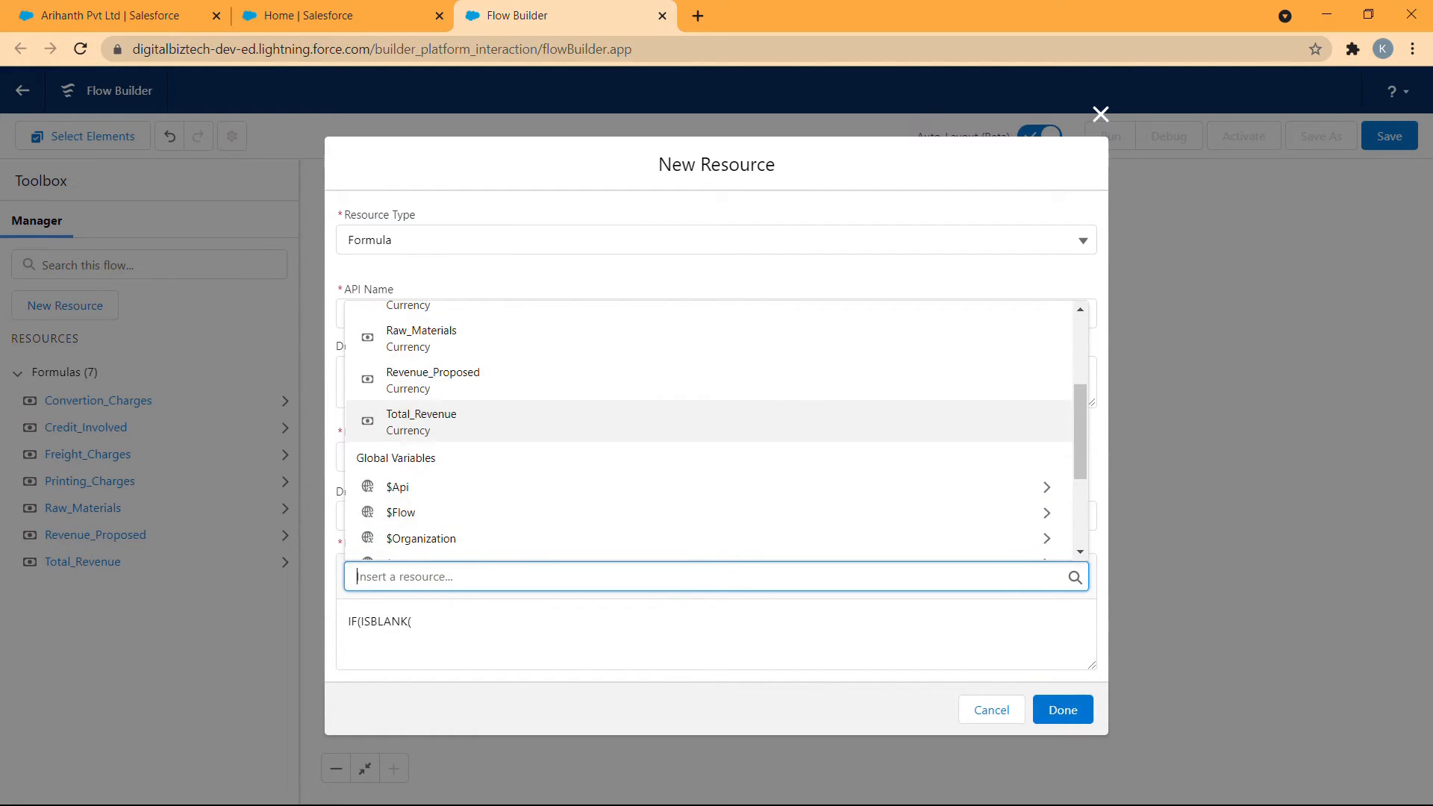
{"action": "left_click", "coordinate": [503, 502]}
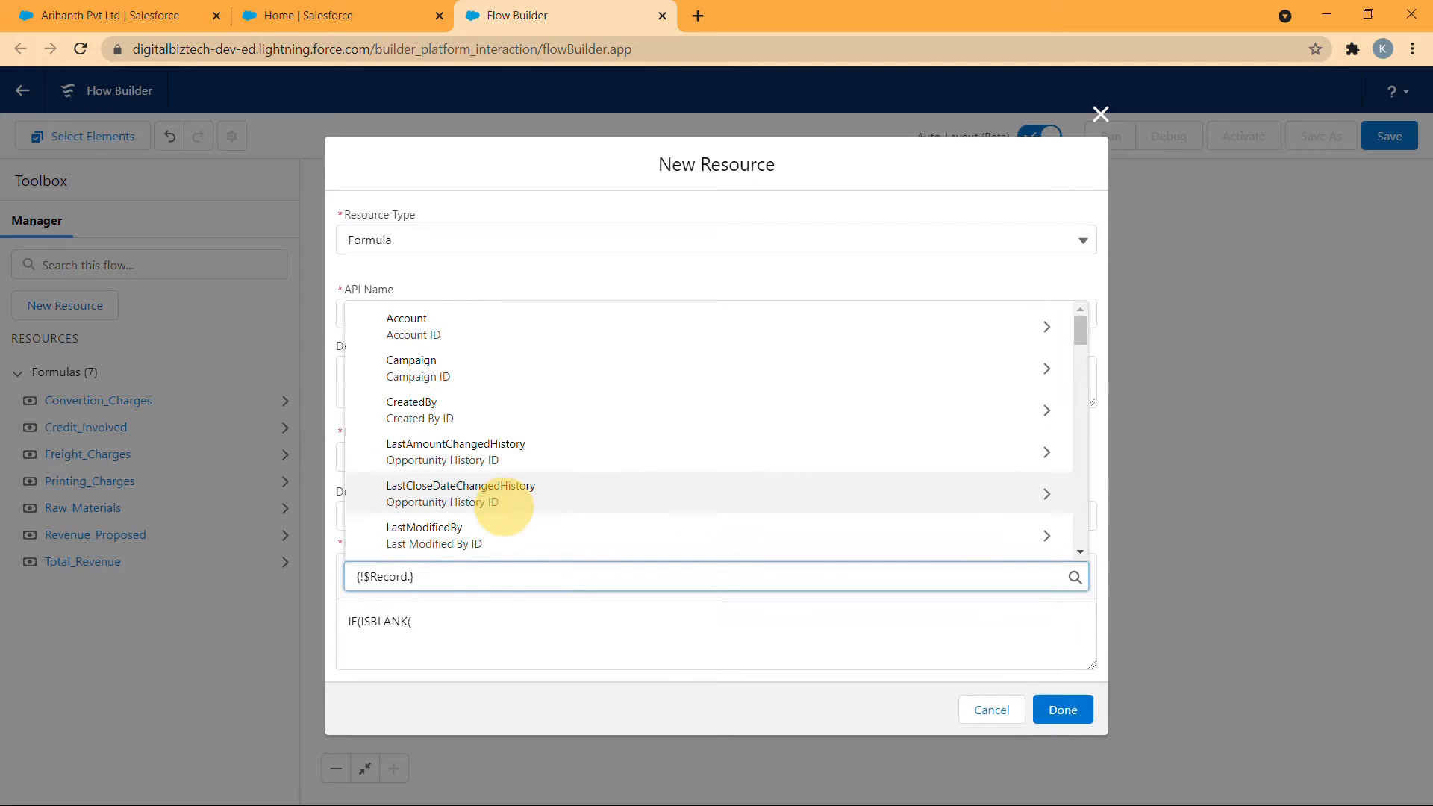
{"action": "type", "text": "awa"}
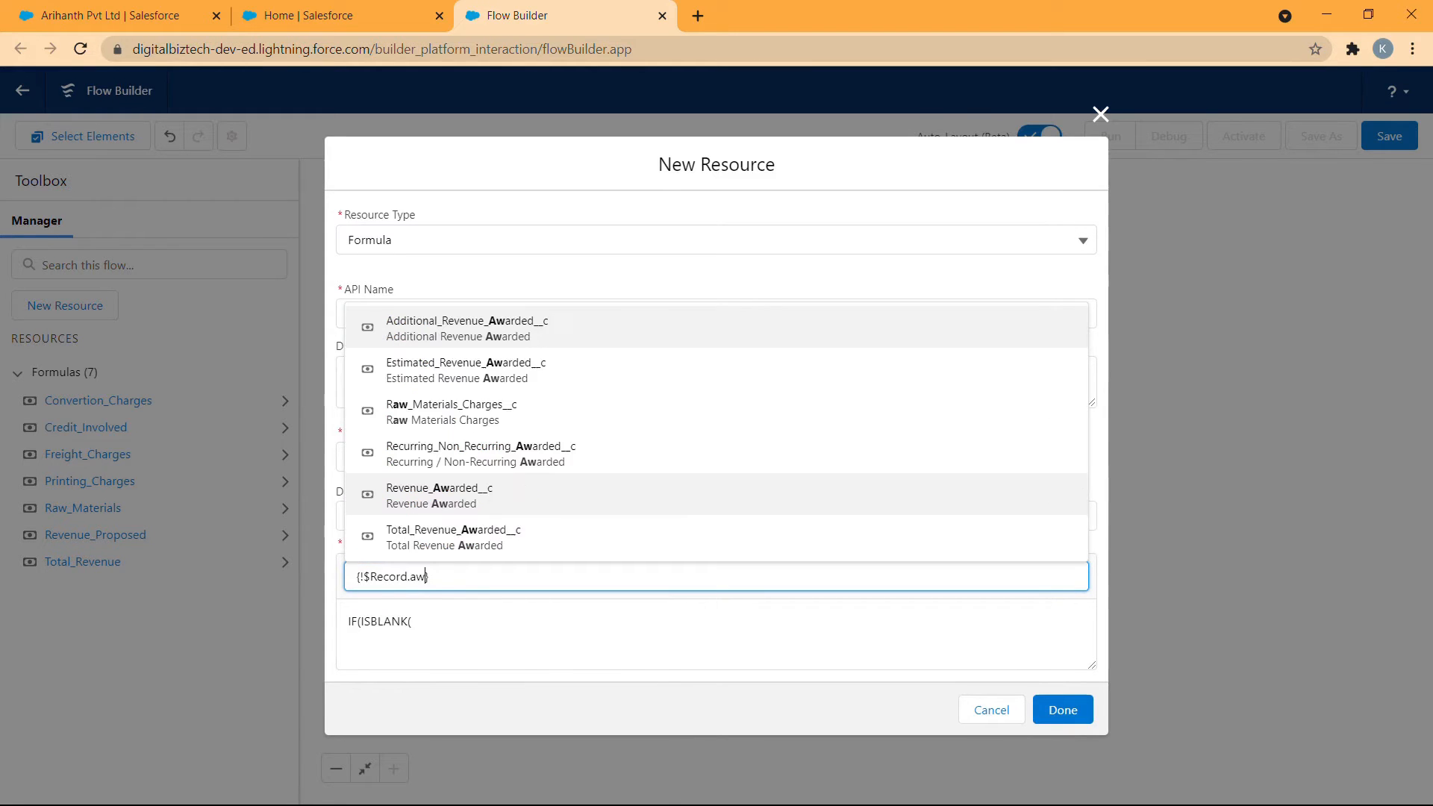
{"action": "left_click", "coordinate": [512, 494]}
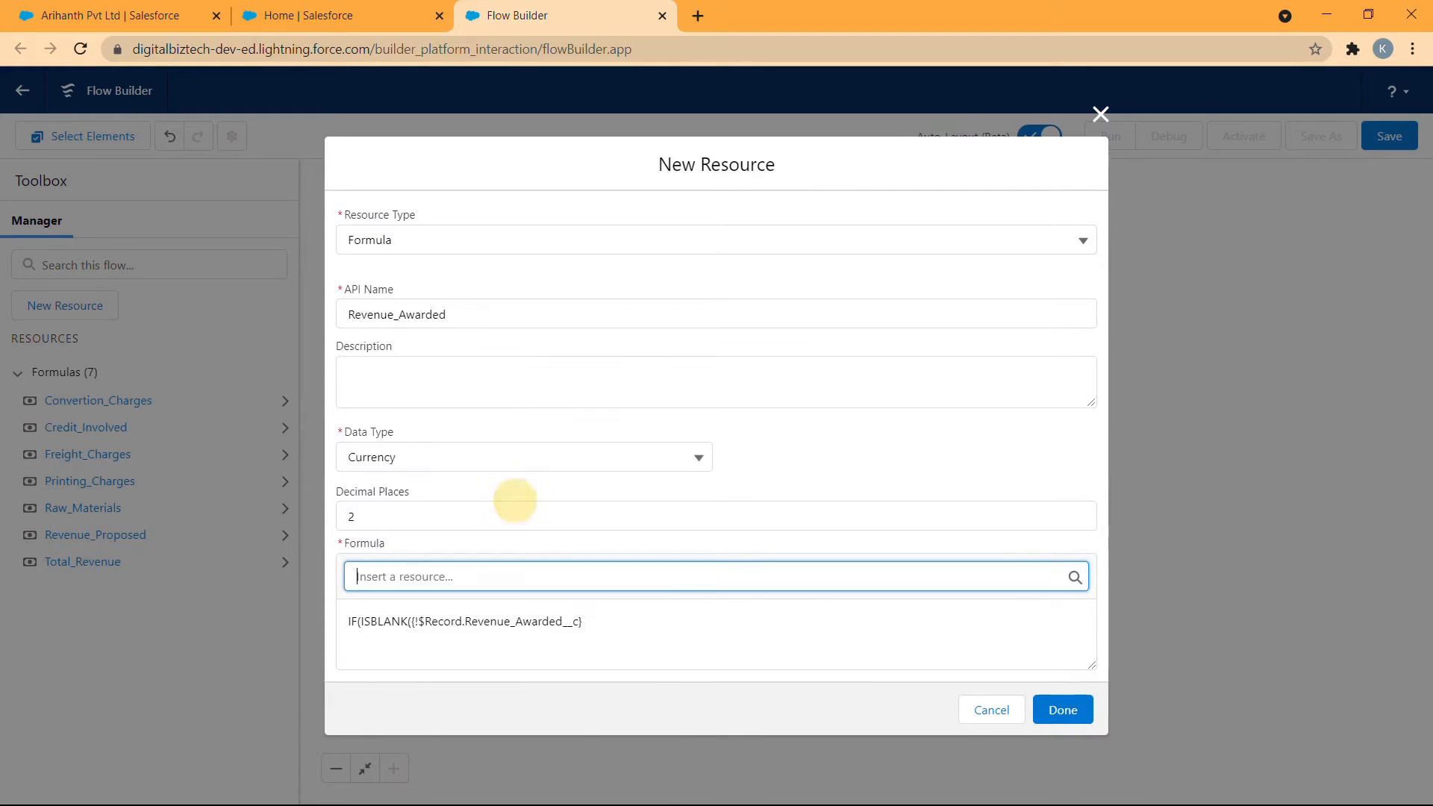
- Close the ISBLANK test in the Revenue_Awarded formula and add 0 as its value when blank, followed by a comma
{"action": "left_click", "coordinate": [592, 619]}
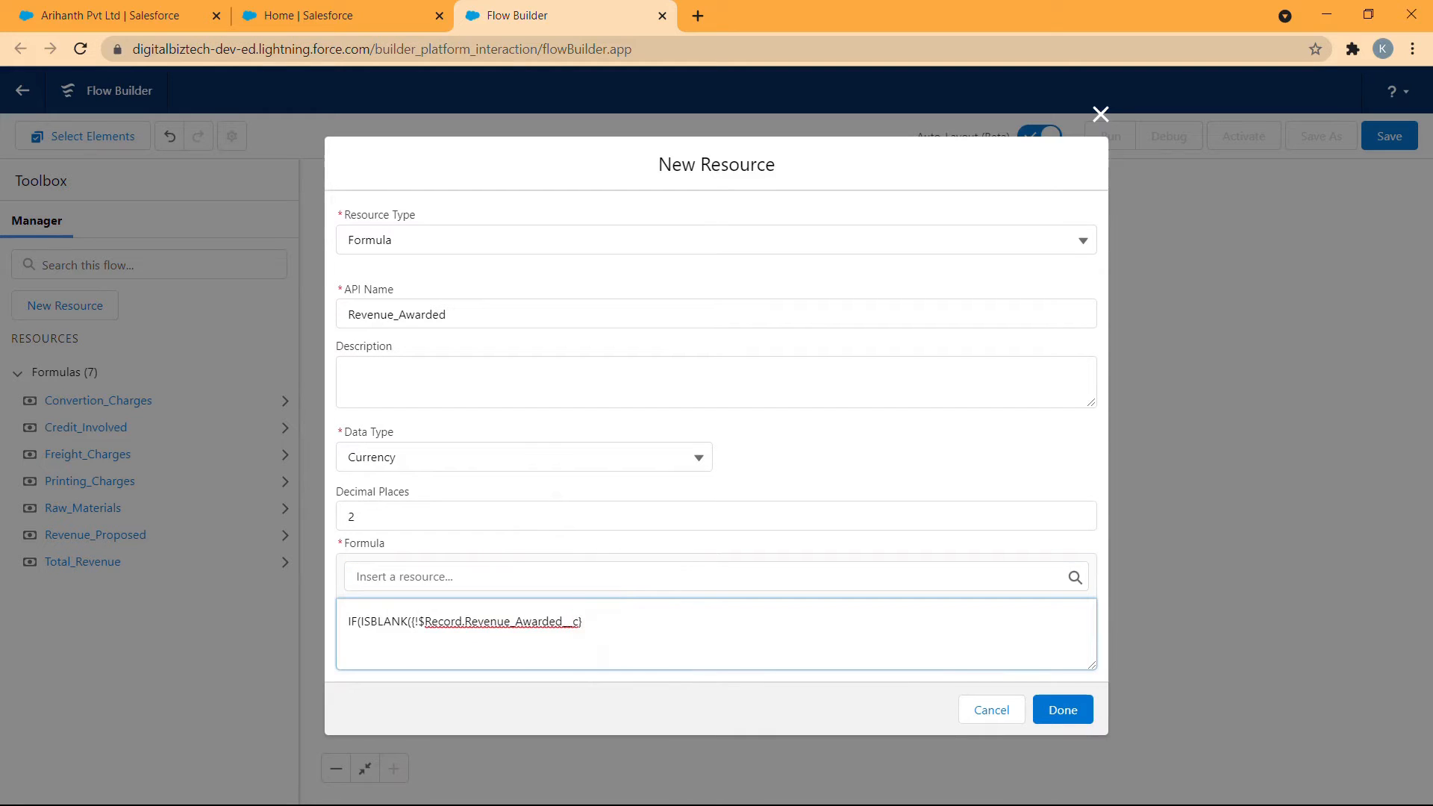
{"action": "type", "text": "),0"}
{"action": "left_click", "coordinate": [608, 576]}
{"action": "scroll", "coordinate": [607, 515], "scroll_direction": "down", "scroll_amount": 3}
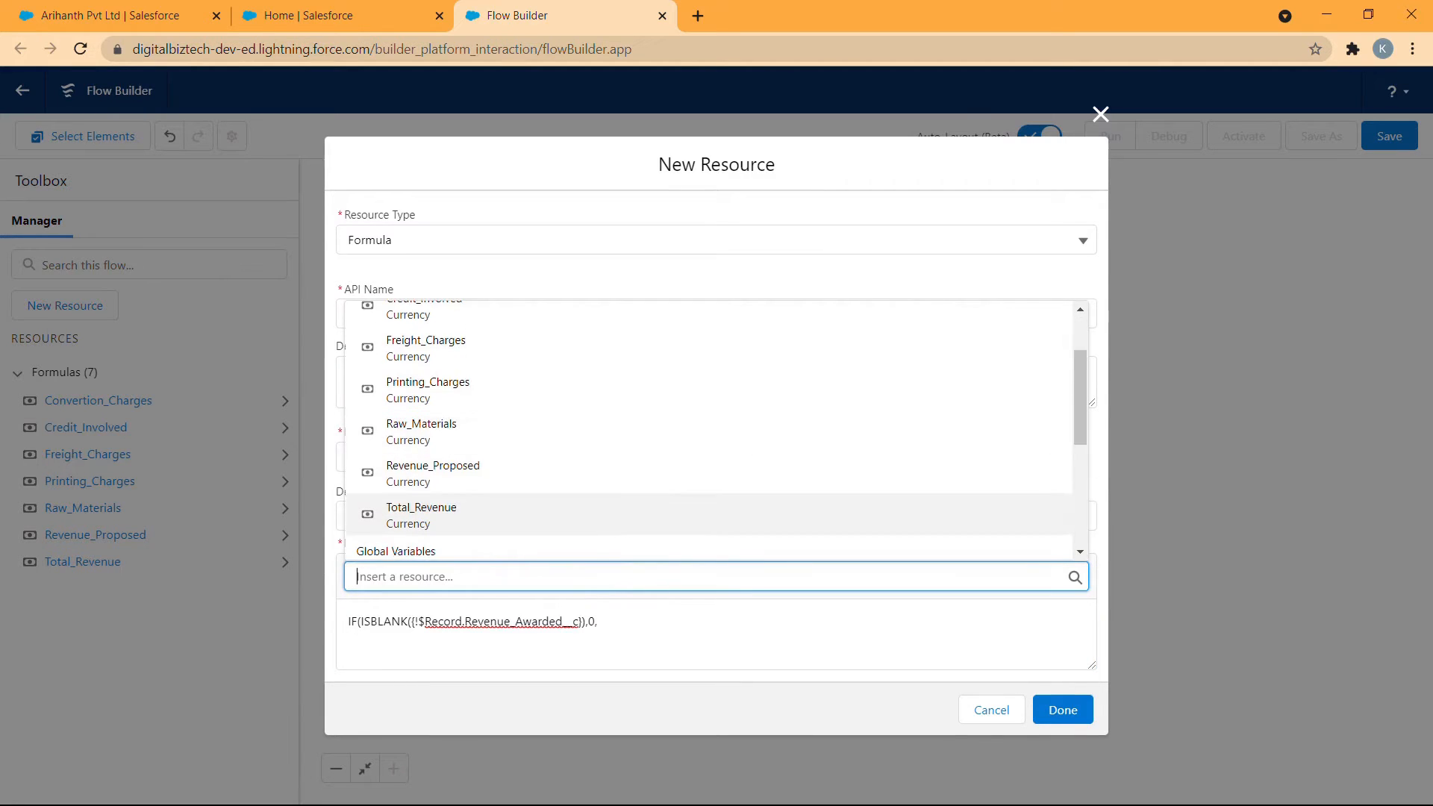
{"action": "scroll", "coordinate": [709, 463], "scroll_direction": "down", "scroll_amount": 4}
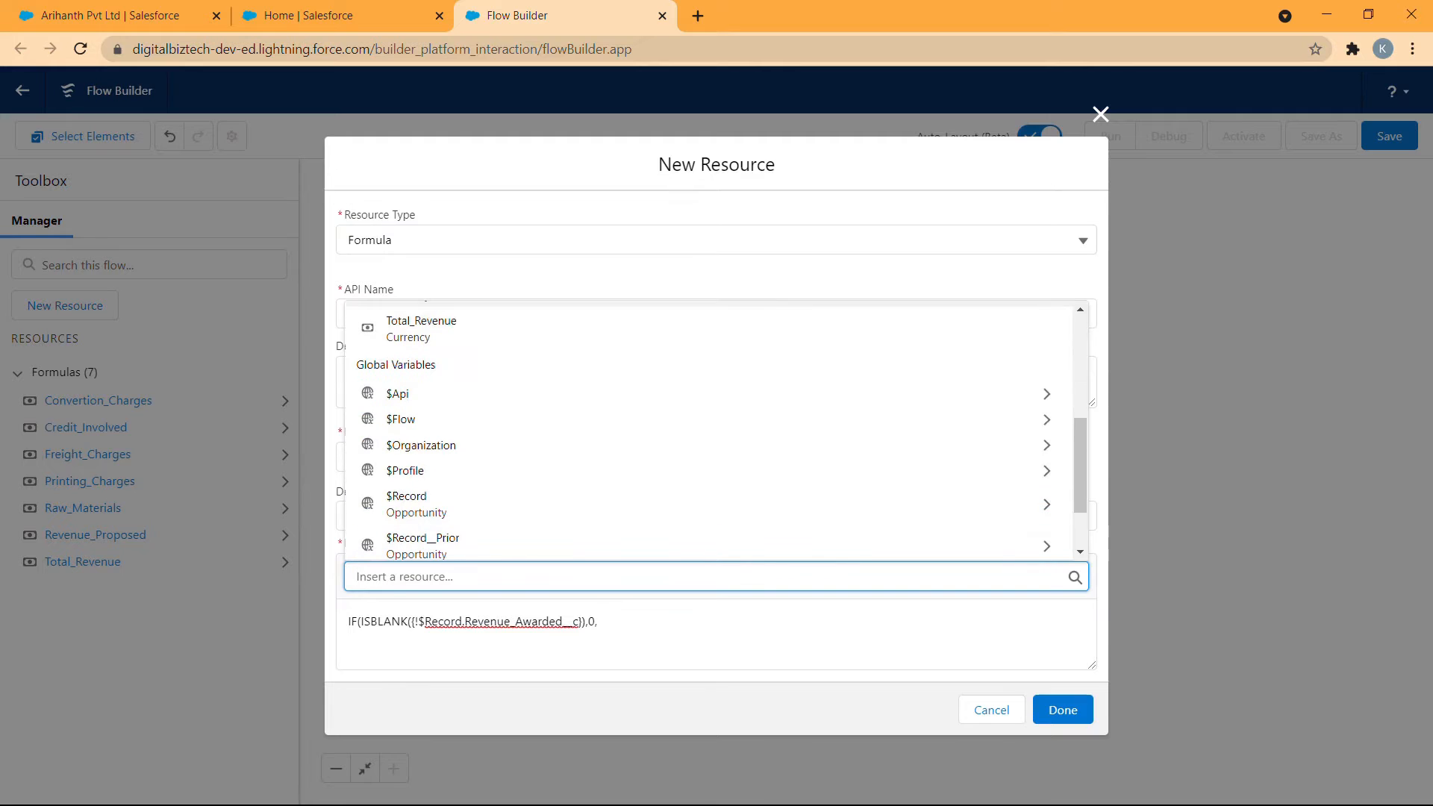
{"action": "left_click", "coordinate": [544, 461]}
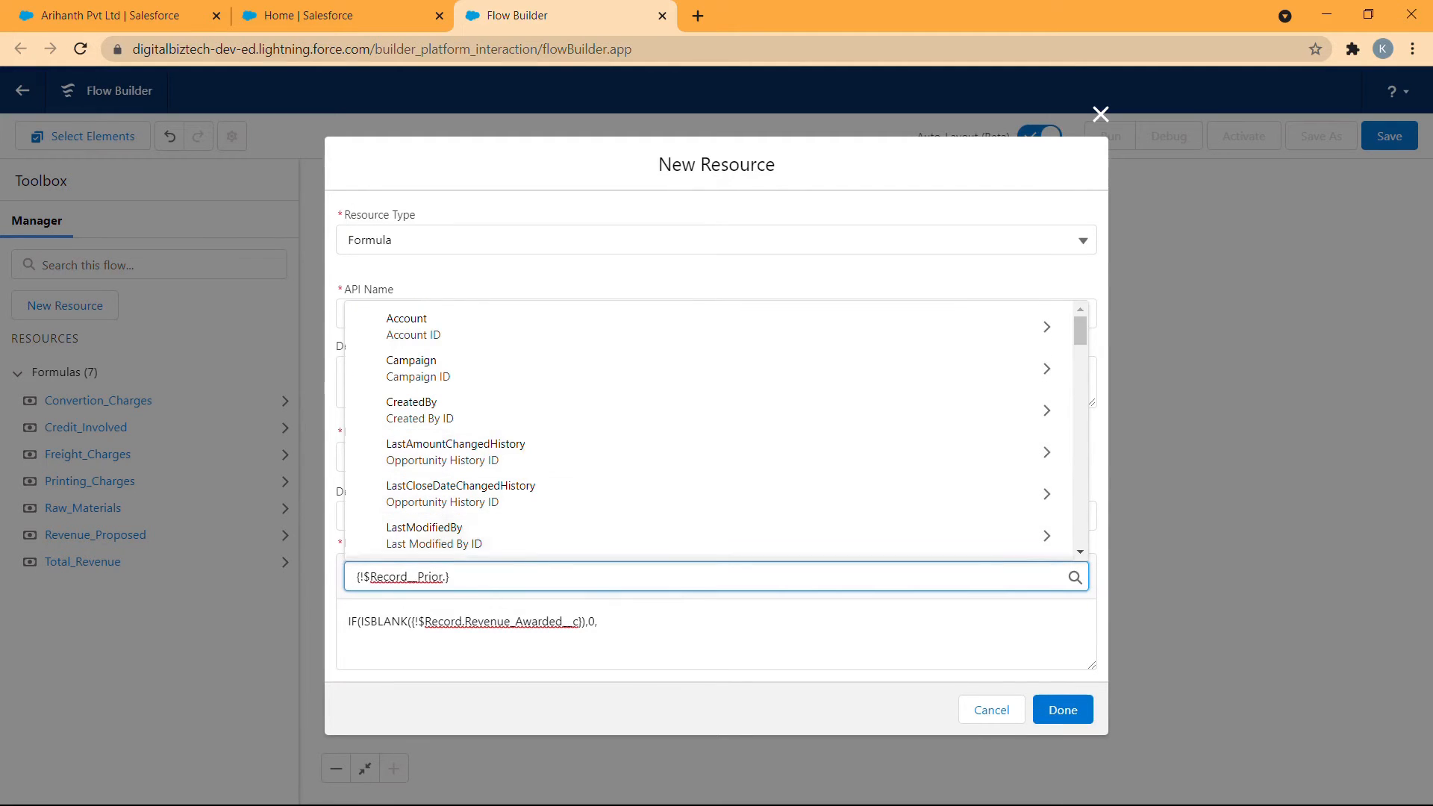
{"action": "left_click_drag", "start_coordinate": [448, 576], "coordinate": [344, 603]}
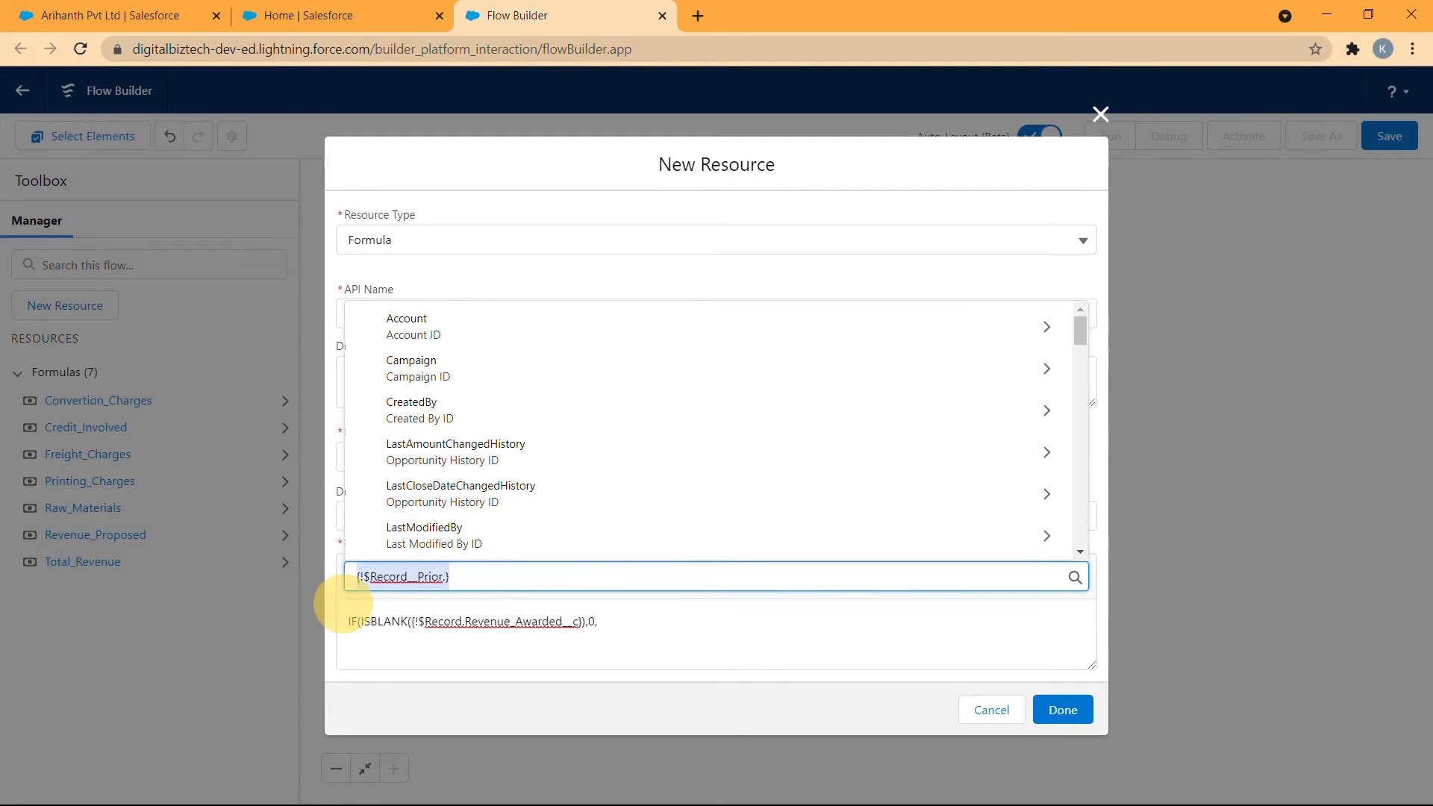
{"action": "key", "text": "BackSpace"}
- Insert {!$Record.Revenue_Awarded__c} as the formula's else value, add the closing parenthesis and save the Revenue_Awarded resource
{"action": "scroll", "coordinate": [544, 459], "scroll_direction": "down", "scroll_amount": 4}
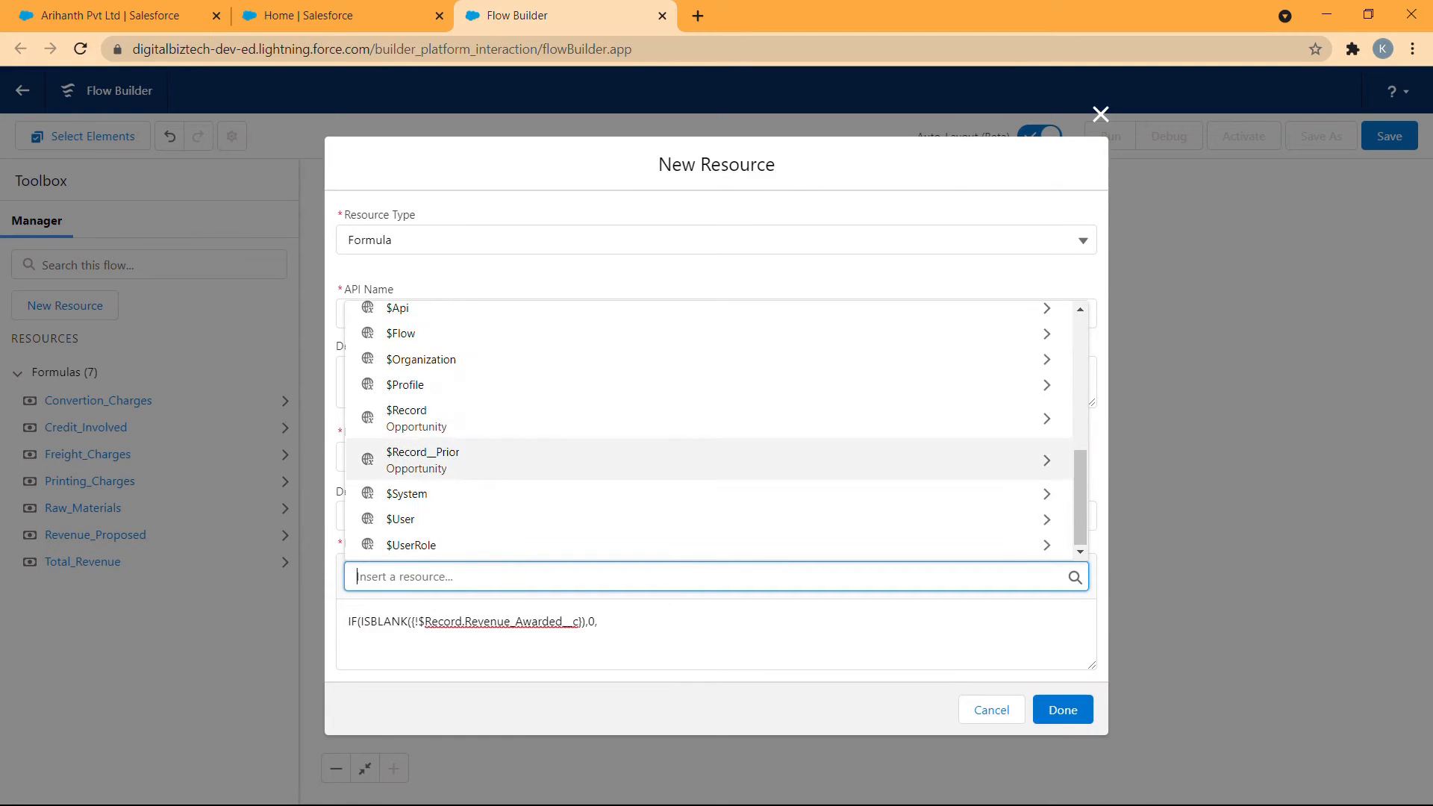
{"action": "left_click", "coordinate": [543, 418]}
{"action": "scroll", "coordinate": [544, 463], "scroll_direction": "down", "scroll_amount": 3}
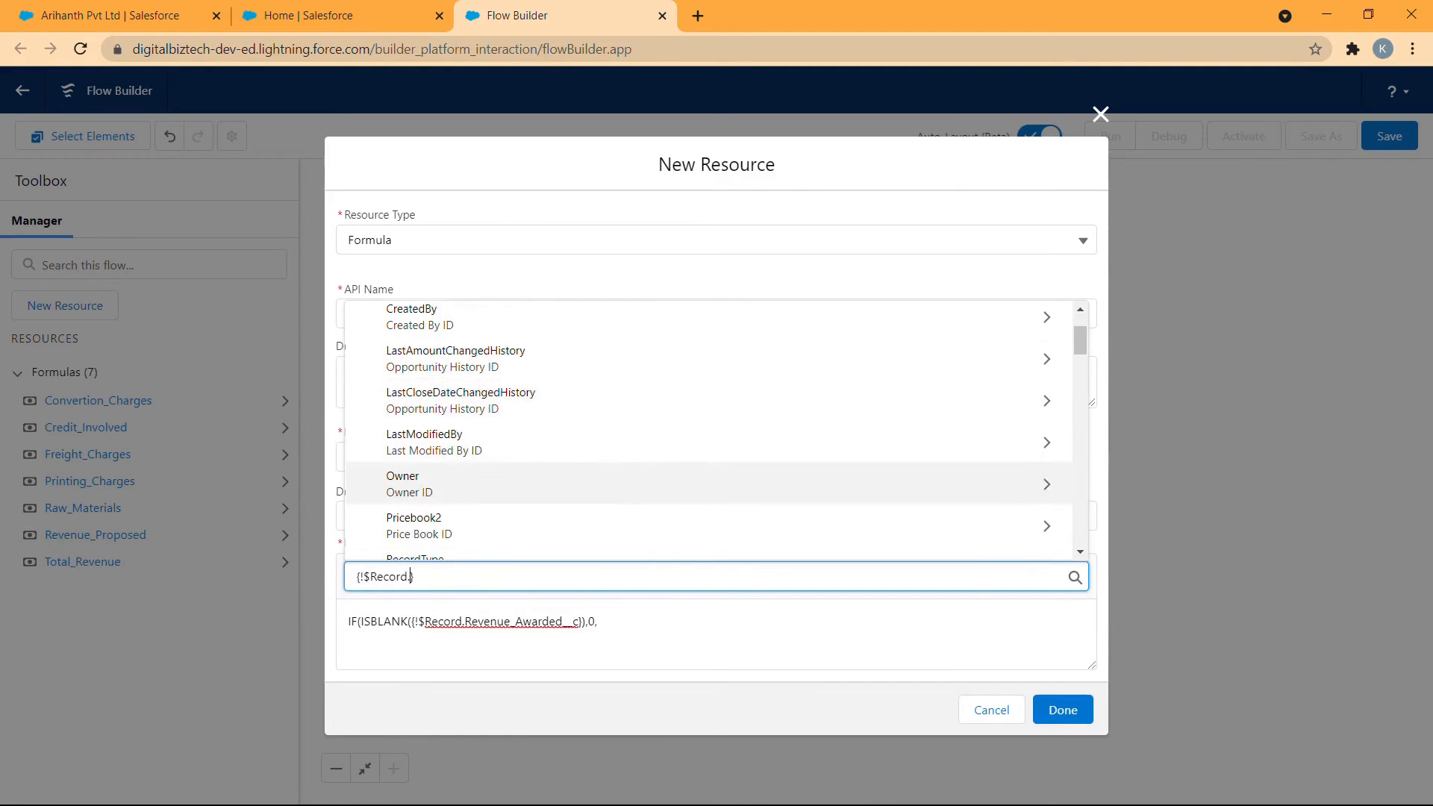
{"action": "scroll", "coordinate": [517, 499], "scroll_direction": "up", "scroll_amount": 2}
{"action": "type", "text": "awa"}
{"action": "left_click", "coordinate": [521, 493]}
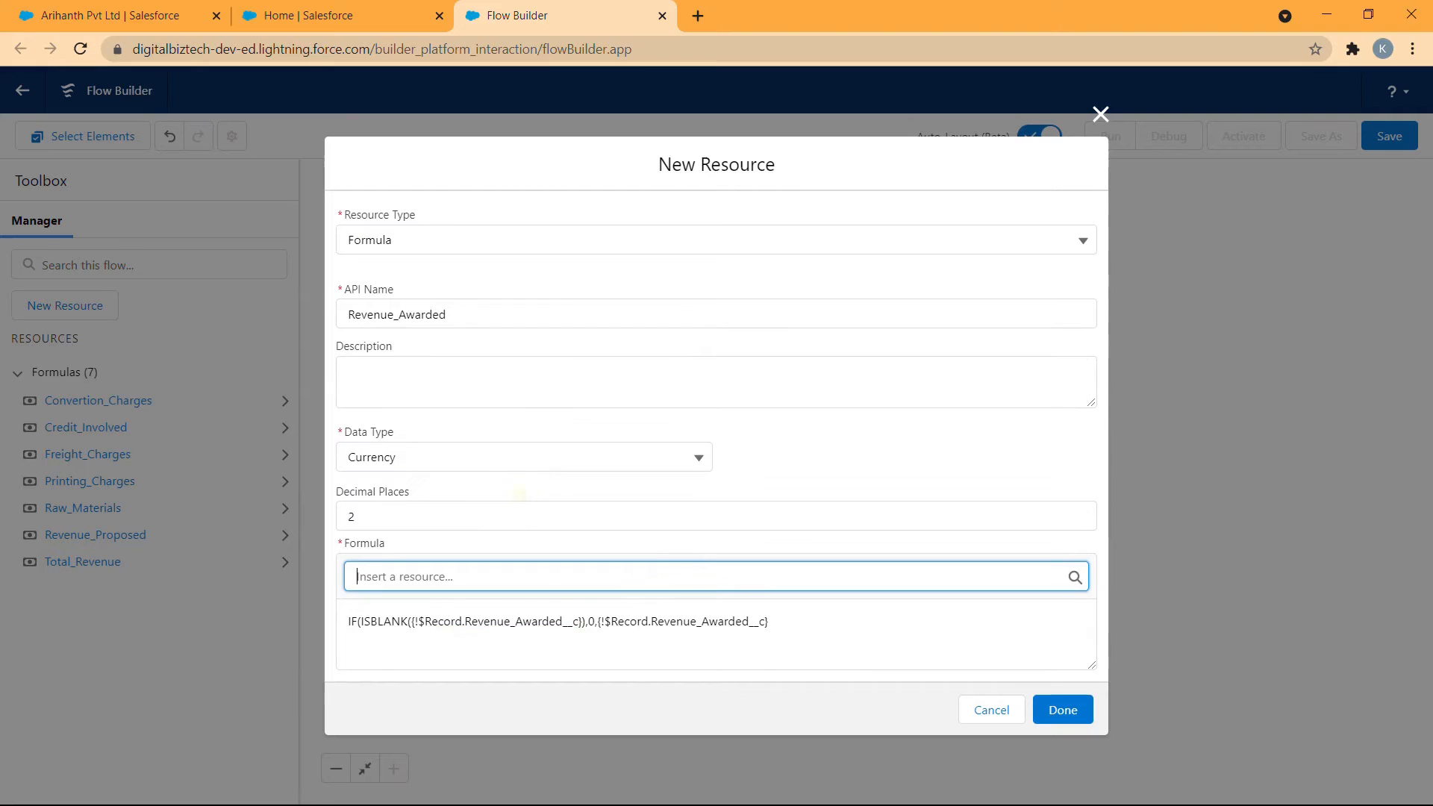
{"action": "left_click", "coordinate": [793, 620]}
{"action": "type", "text": ")"}
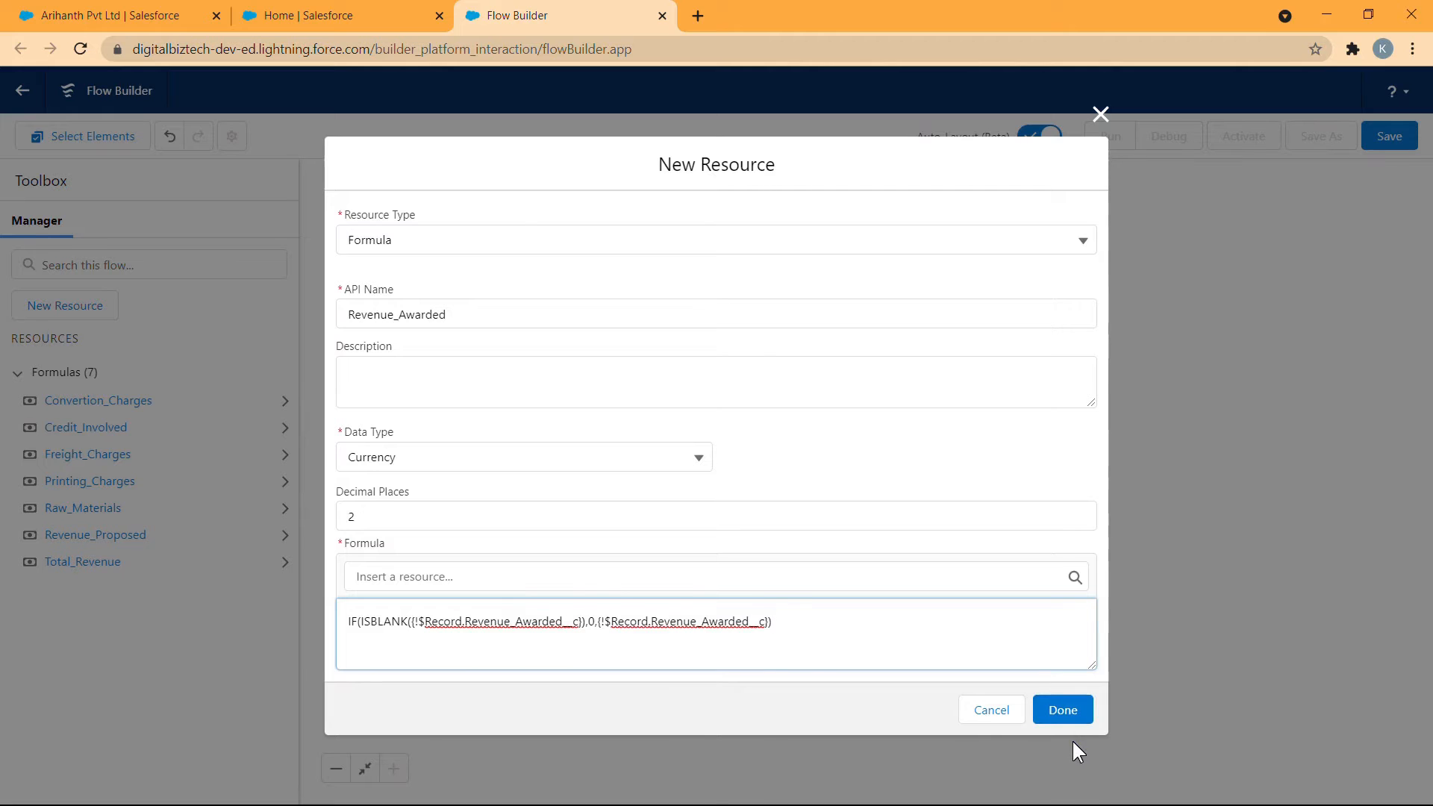
{"action": "left_click", "coordinate": [1063, 710]}
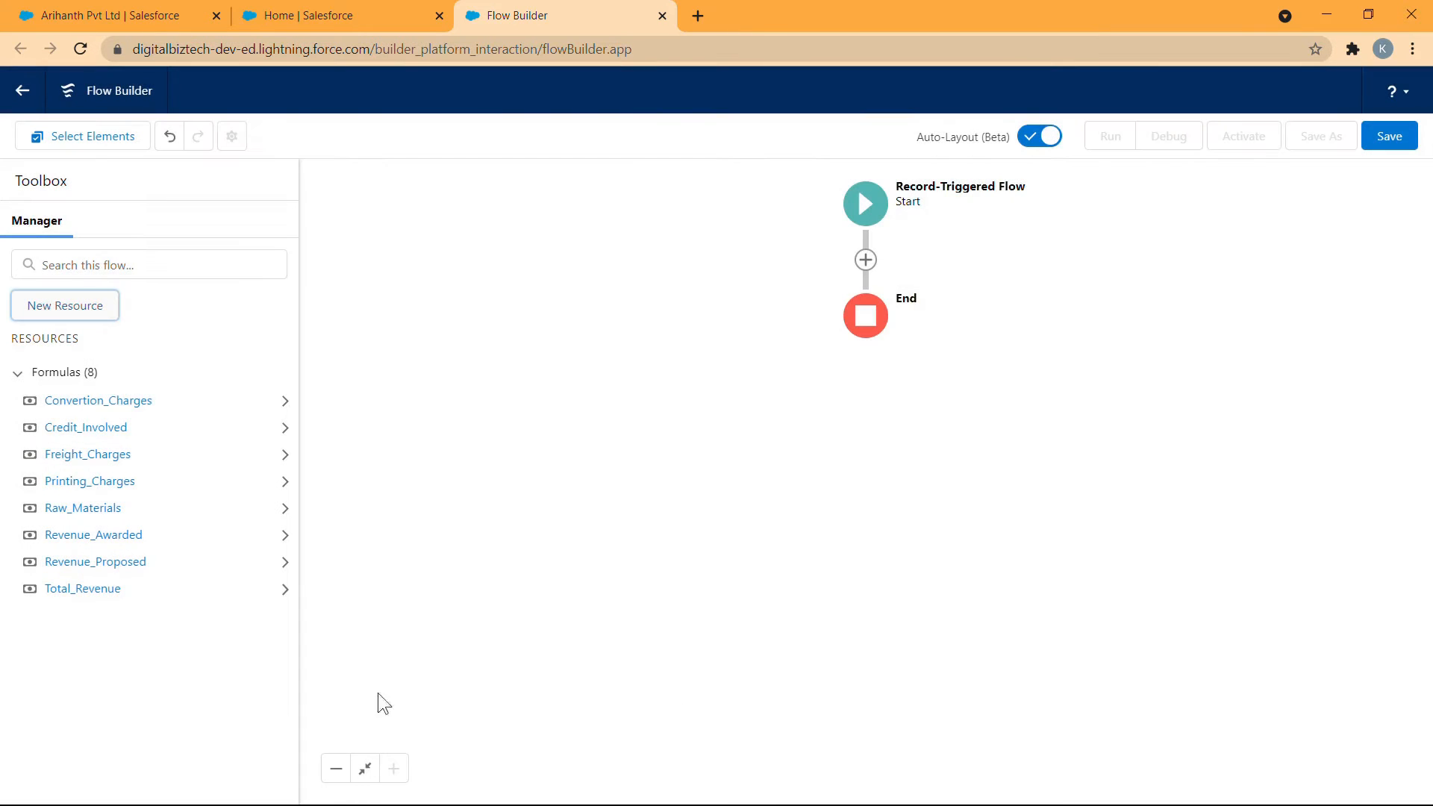
- Add a Decision element between the flow's Start and End and label it Amount Decision
{"action": "left_click", "coordinate": [162, 320]}
{"action": "left_click_drag", "start_coordinate": [1066, 232], "coordinate": [1063, 231]}
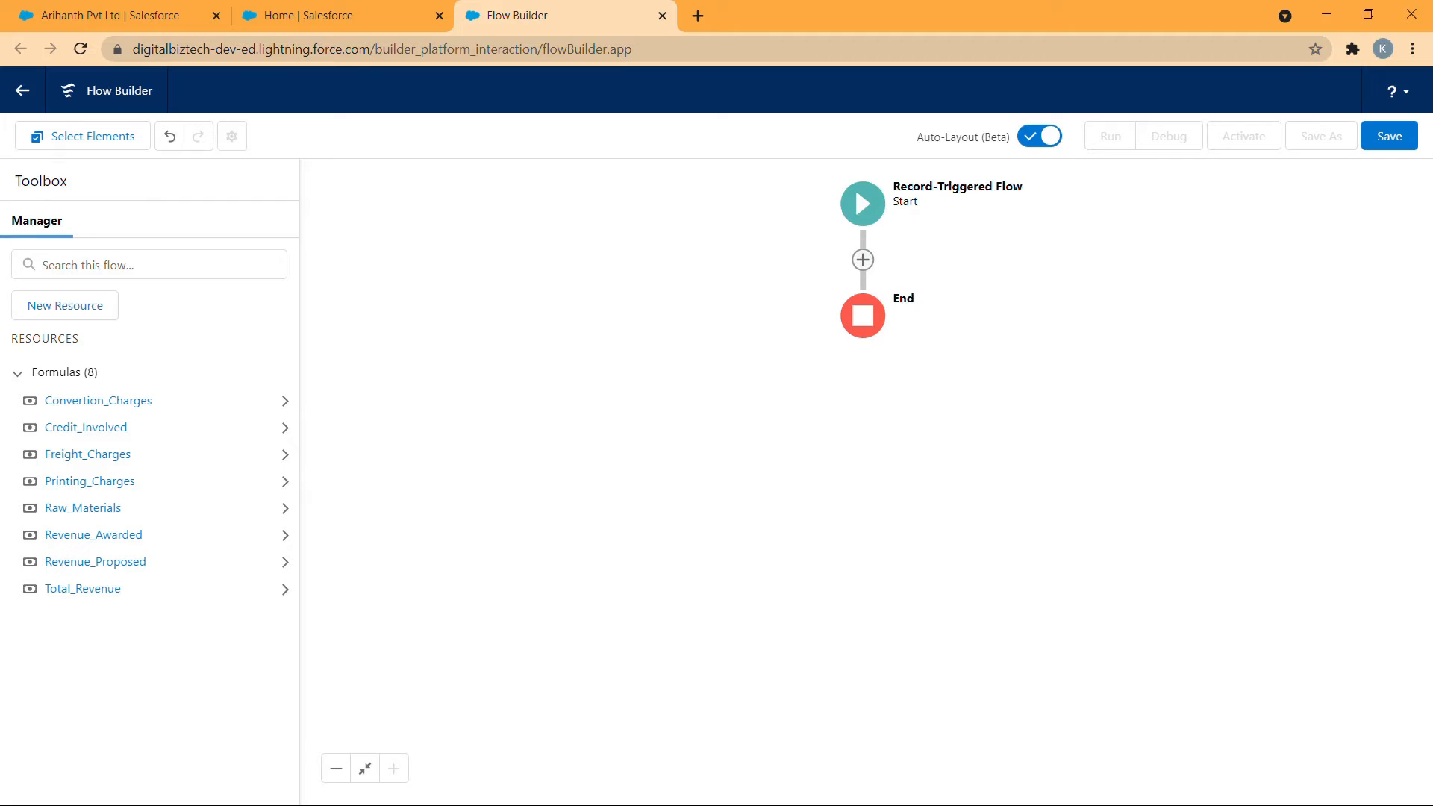
{"action": "left_click", "coordinate": [863, 260]}
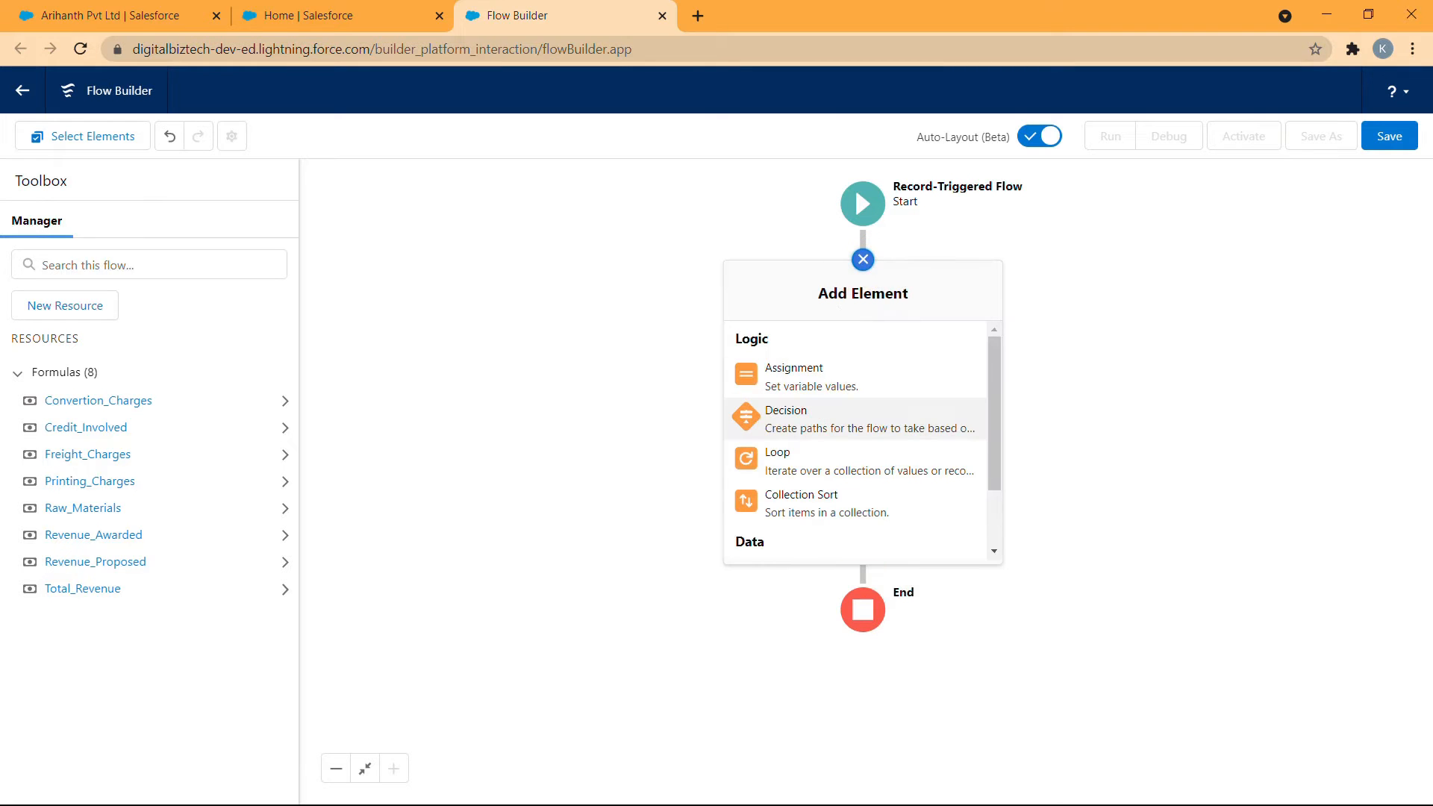
{"action": "left_click", "coordinate": [816, 410]}
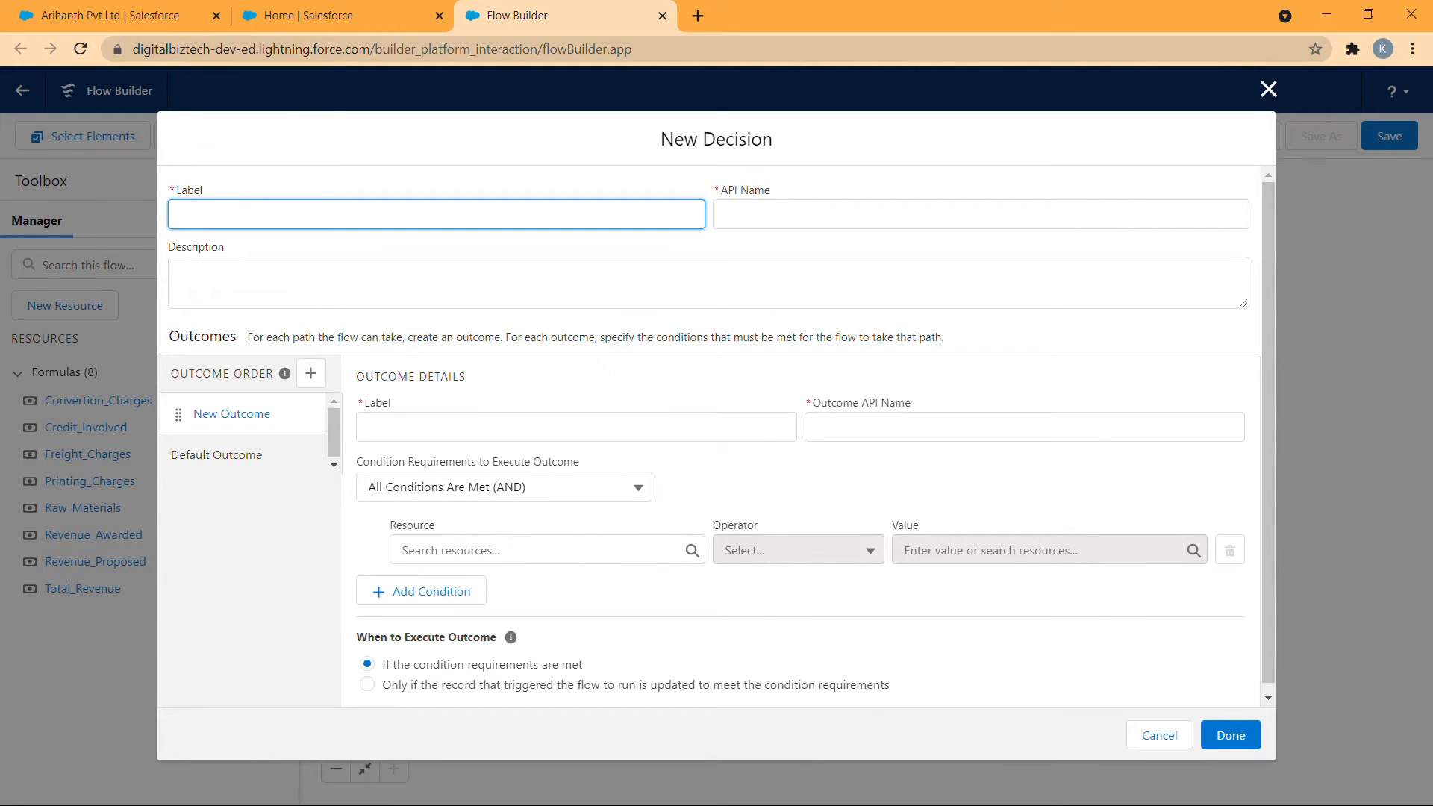
{"action": "type", "text": "Amount Decision"}
- Label the decision's first outcome Award Value
{"action": "left_click", "coordinate": [534, 427]}
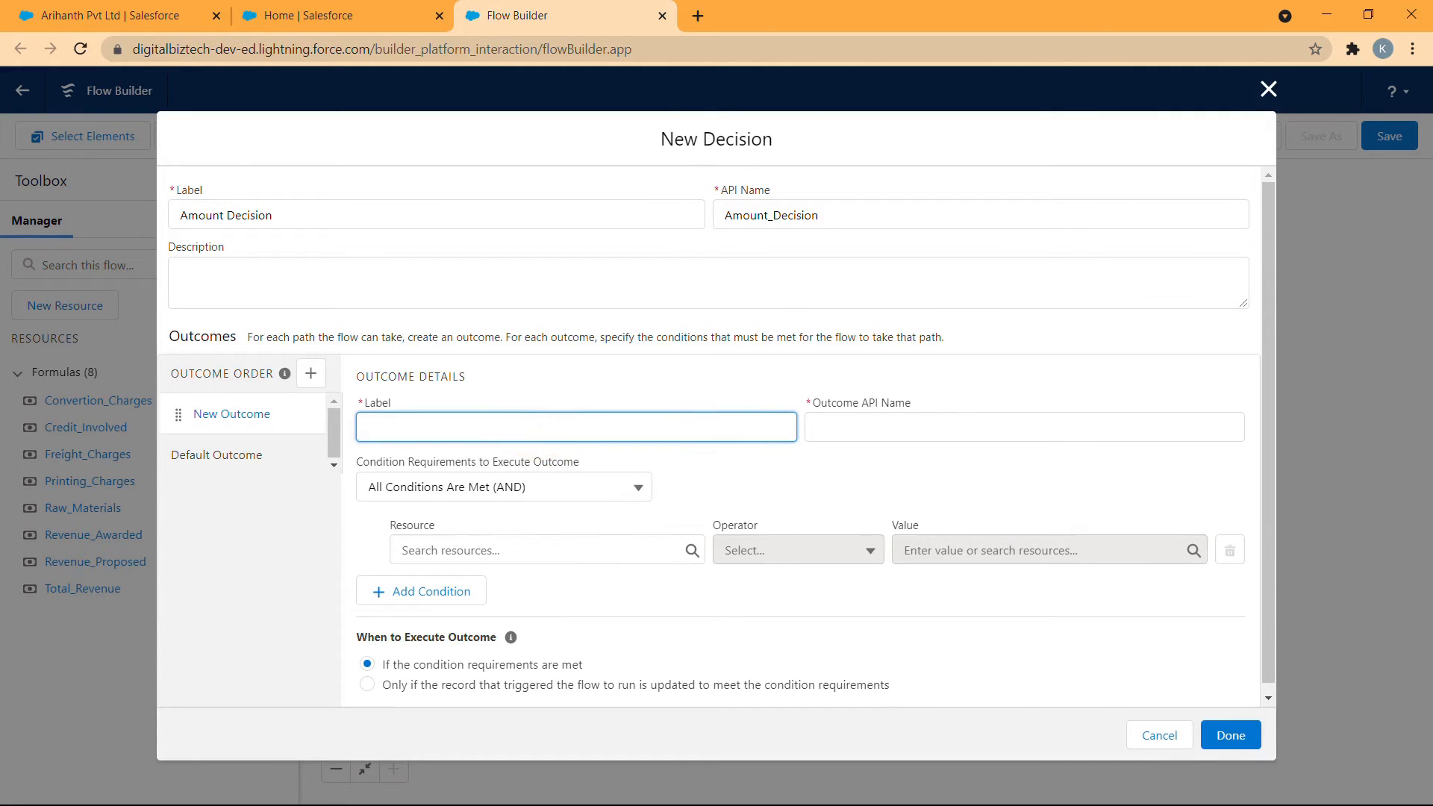
{"action": "type", "text": "Award Value"}
{"action": "left_click", "coordinate": [674, 476]}
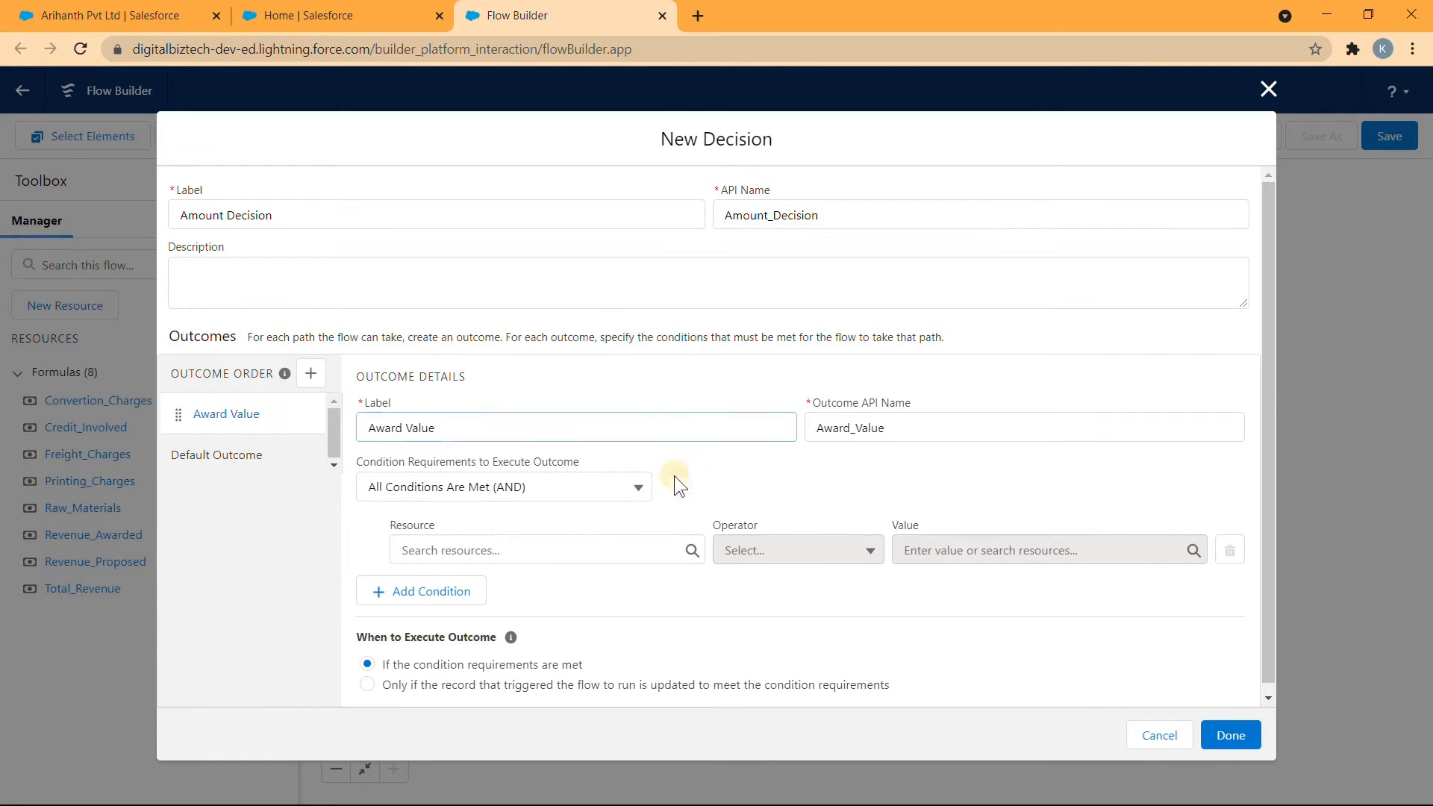
- Add a second outcome to the decision and label it Proposed Value
{"action": "left_click", "coordinate": [310, 373]}
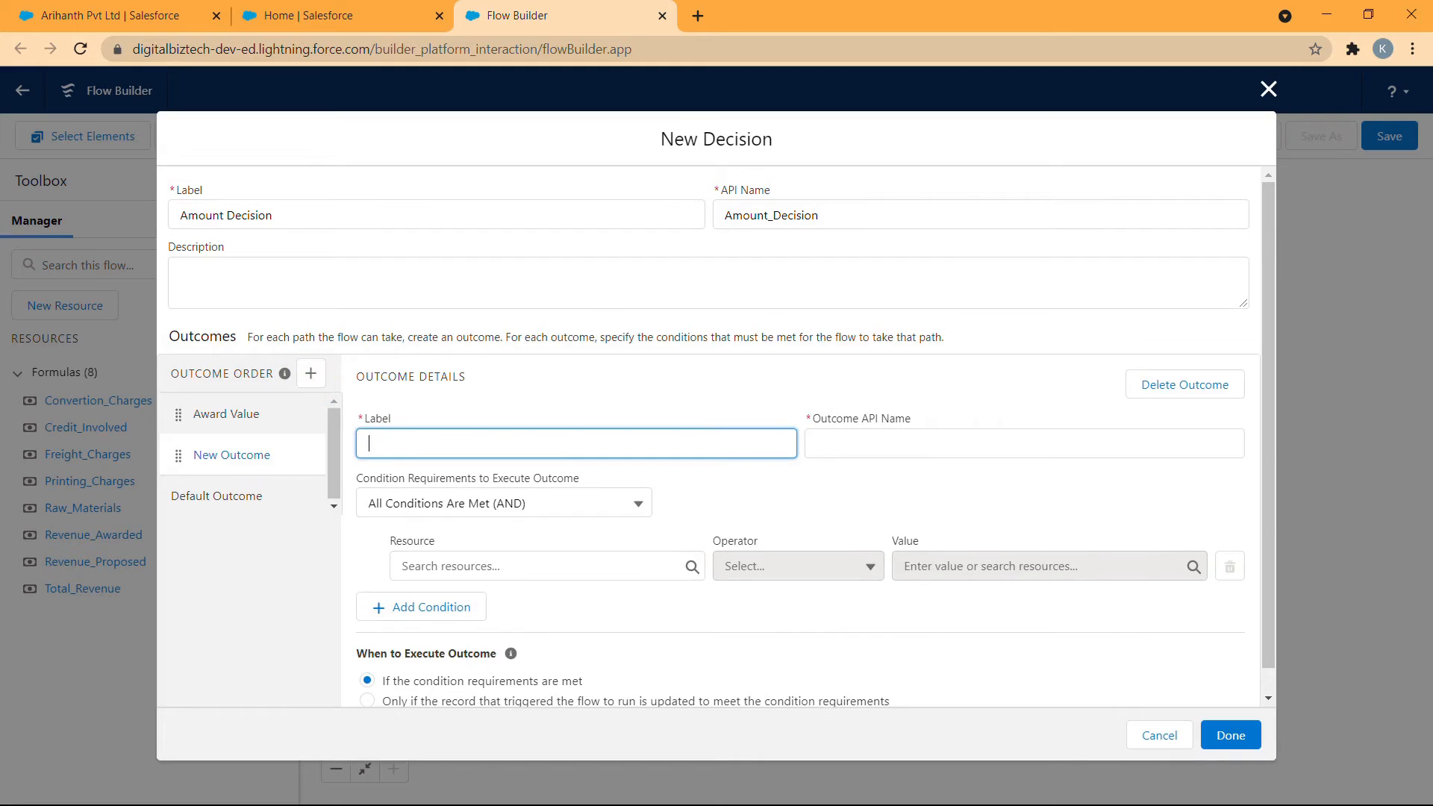
{"action": "type", "text": "Proposed Value"}
{"action": "left_click", "coordinate": [440, 409]}
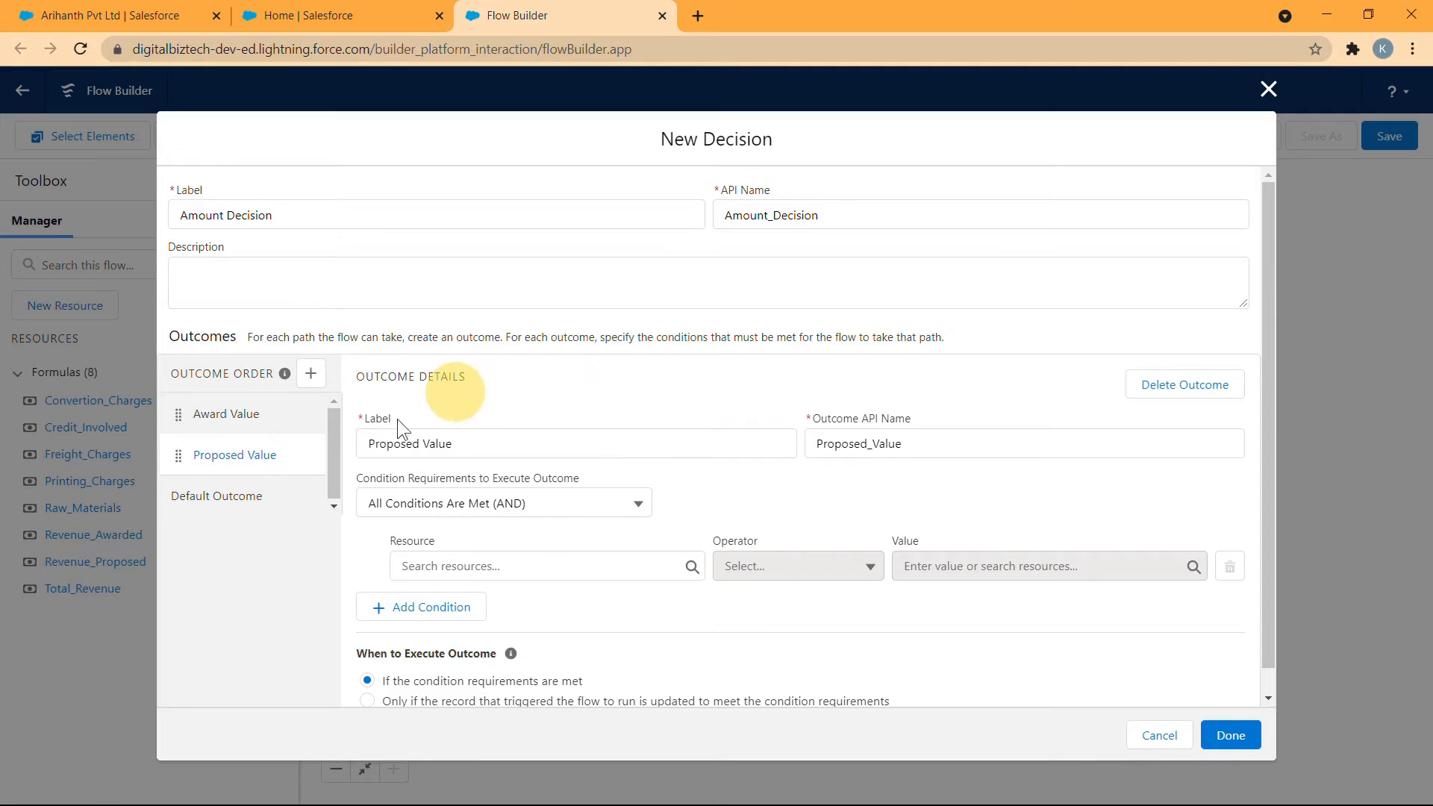
- Set the Award Value outcome's condition to the Revenue_Awarded formula Greater Than 0
{"action": "left_click", "coordinate": [226, 413]}
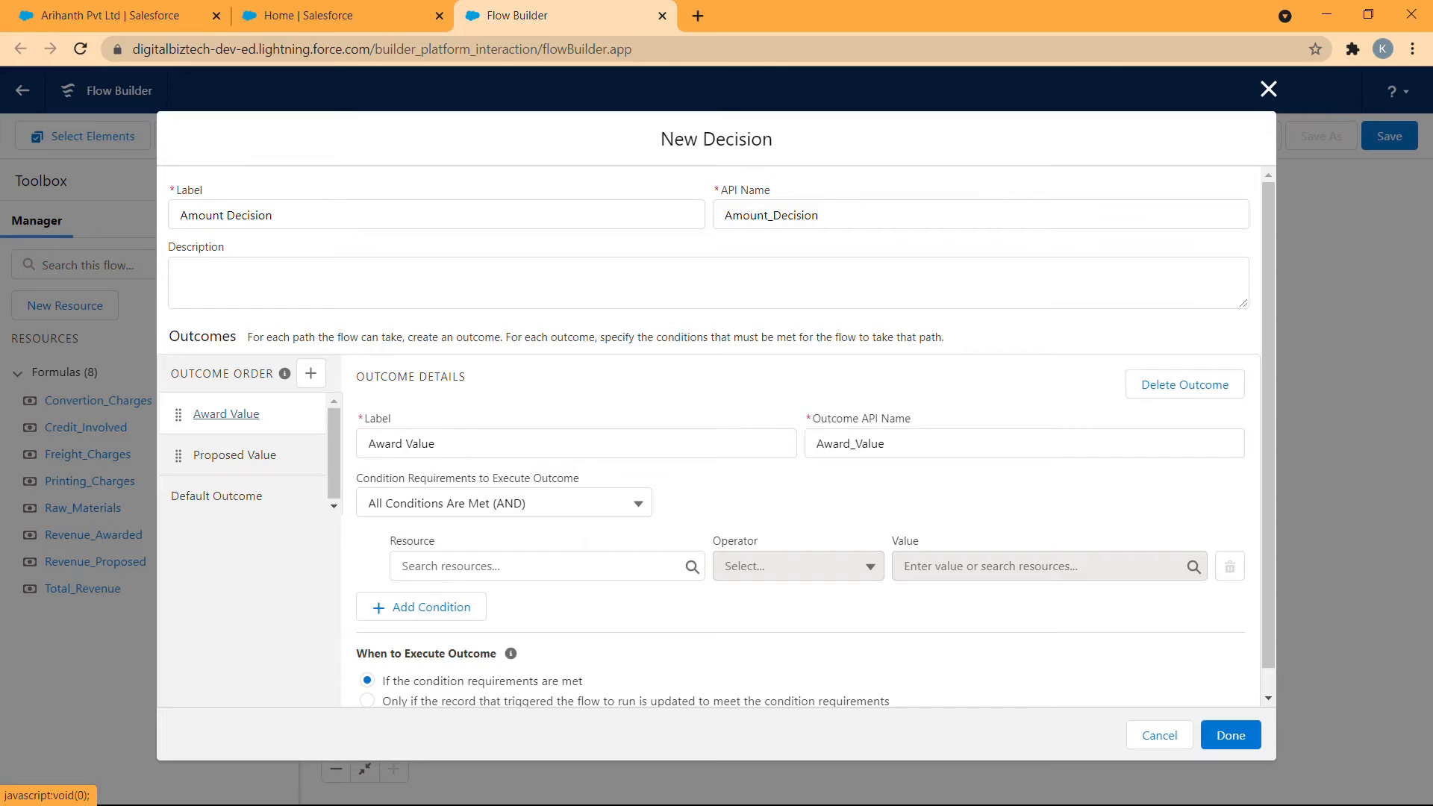
{"action": "left_click", "coordinate": [522, 566]}
{"action": "scroll", "coordinate": [535, 448], "scroll_direction": "down", "scroll_amount": 5}
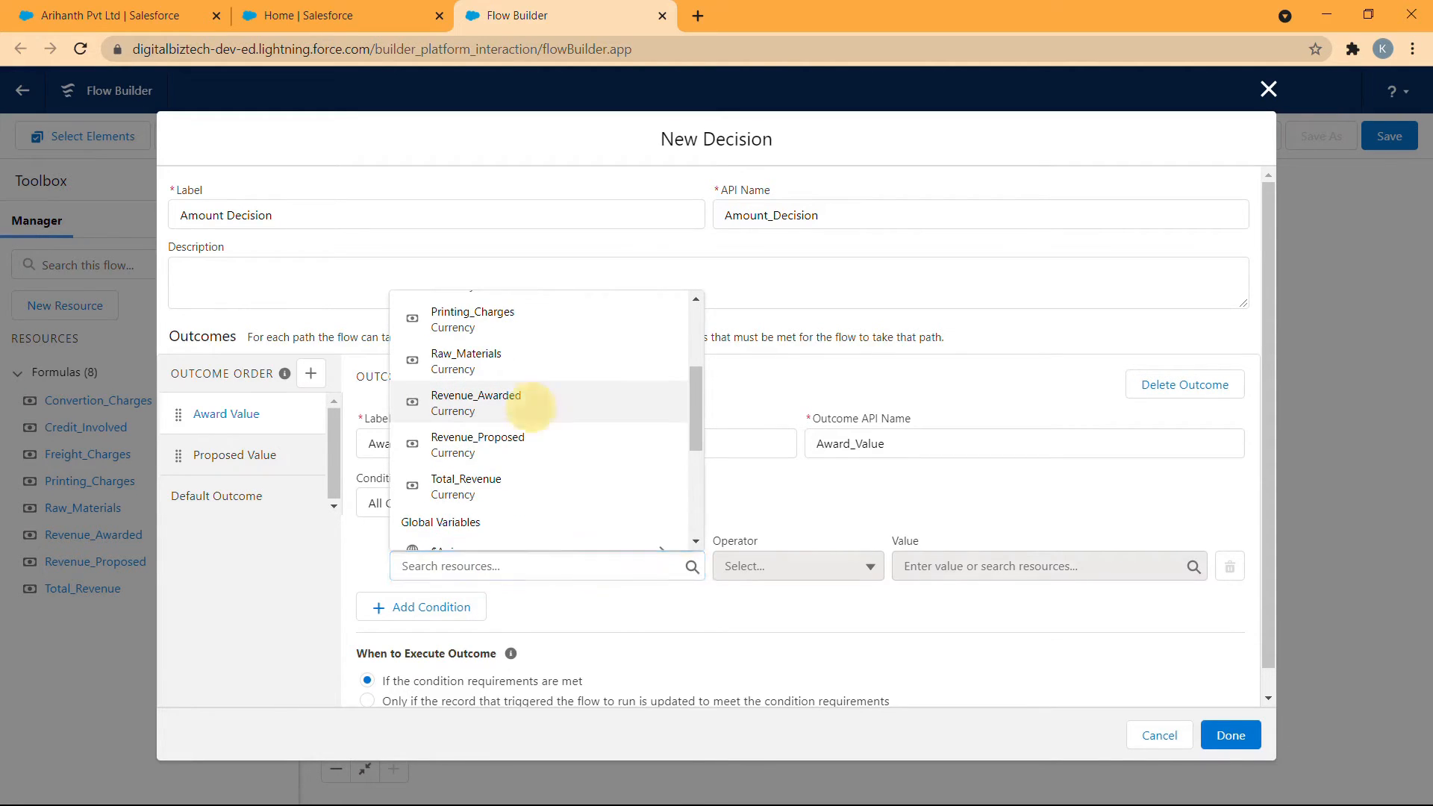
{"action": "left_click", "coordinate": [528, 401]}
{"action": "left_click", "coordinate": [826, 566]}
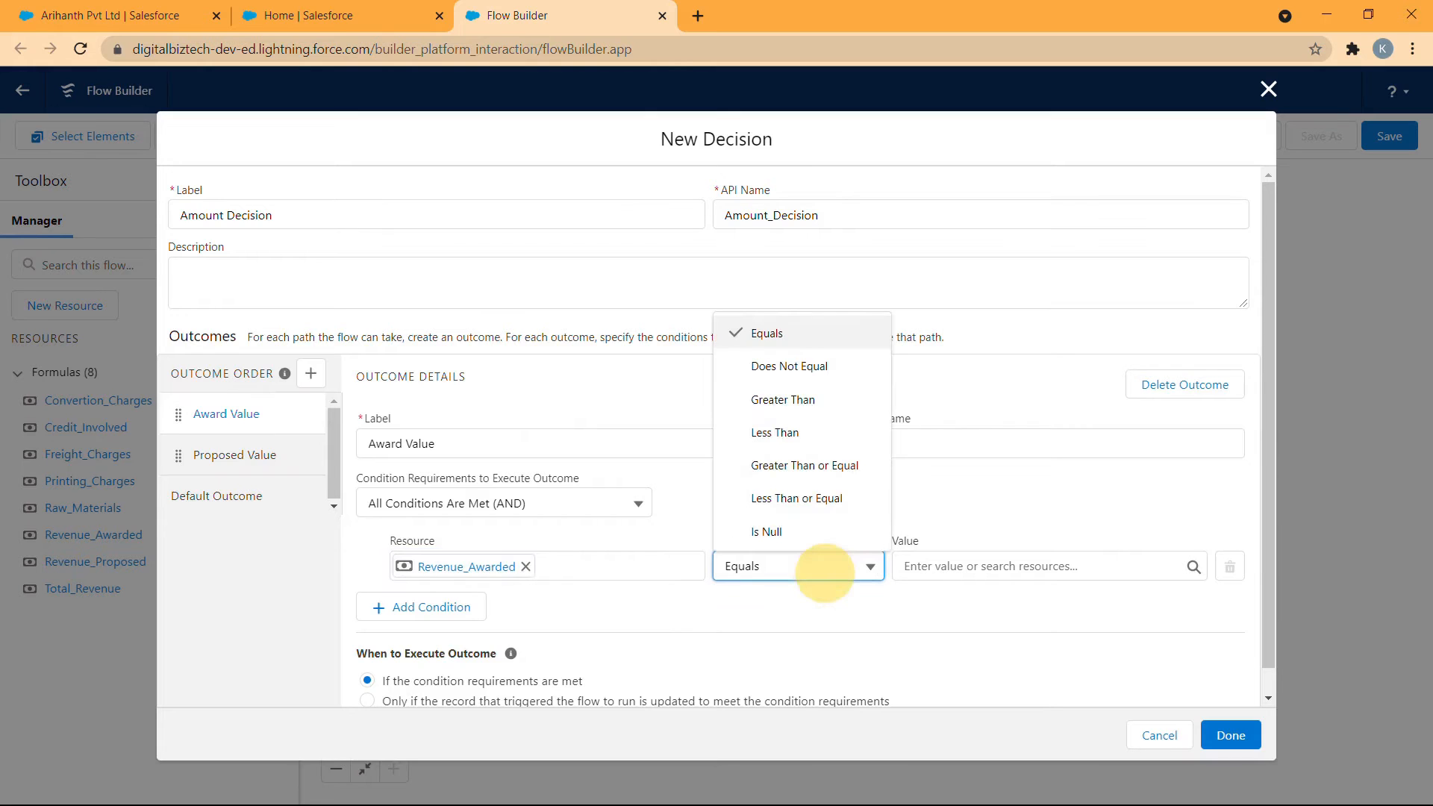
{"action": "left_click", "coordinate": [810, 400]}
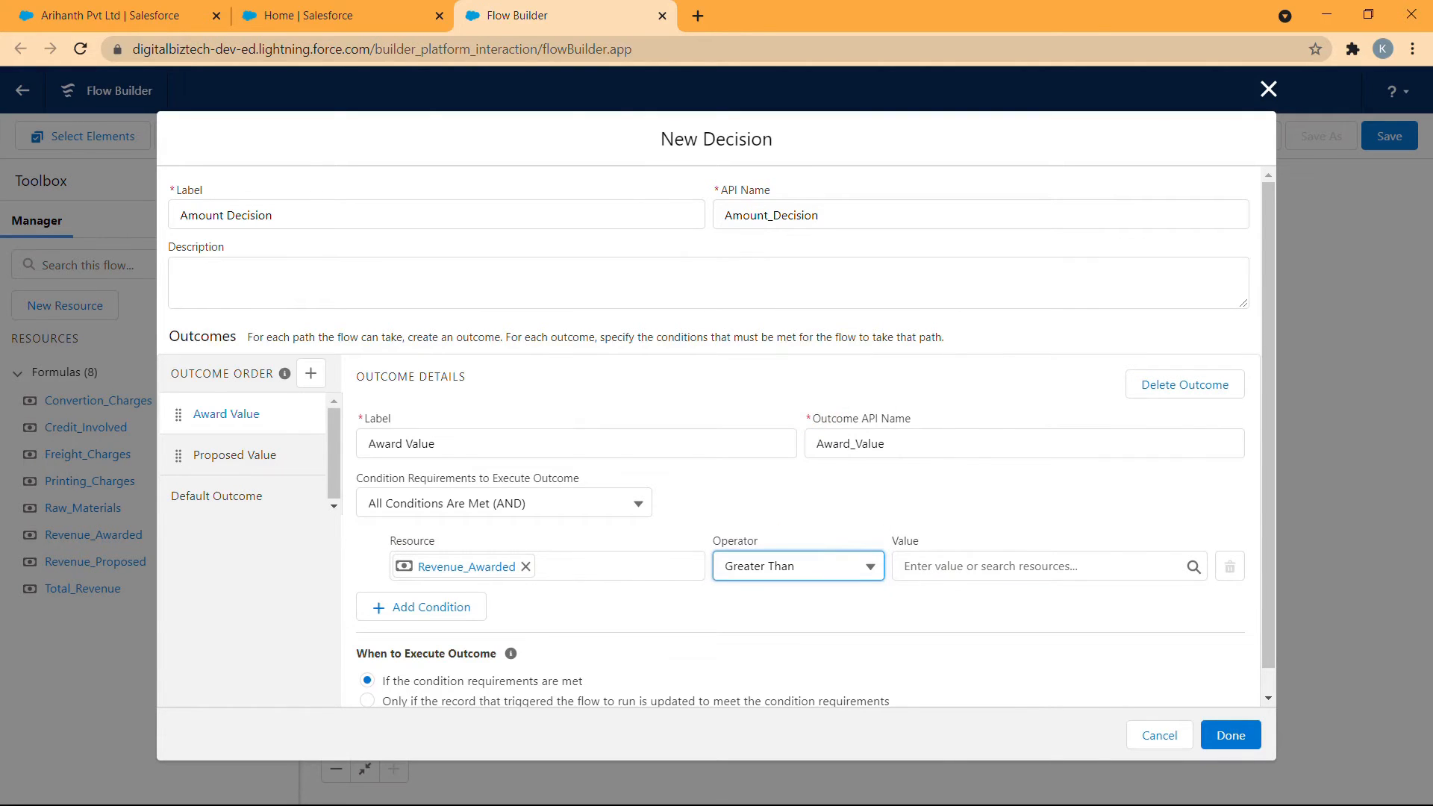
{"action": "left_click", "coordinate": [951, 566]}
{"action": "type", "text": "0"}
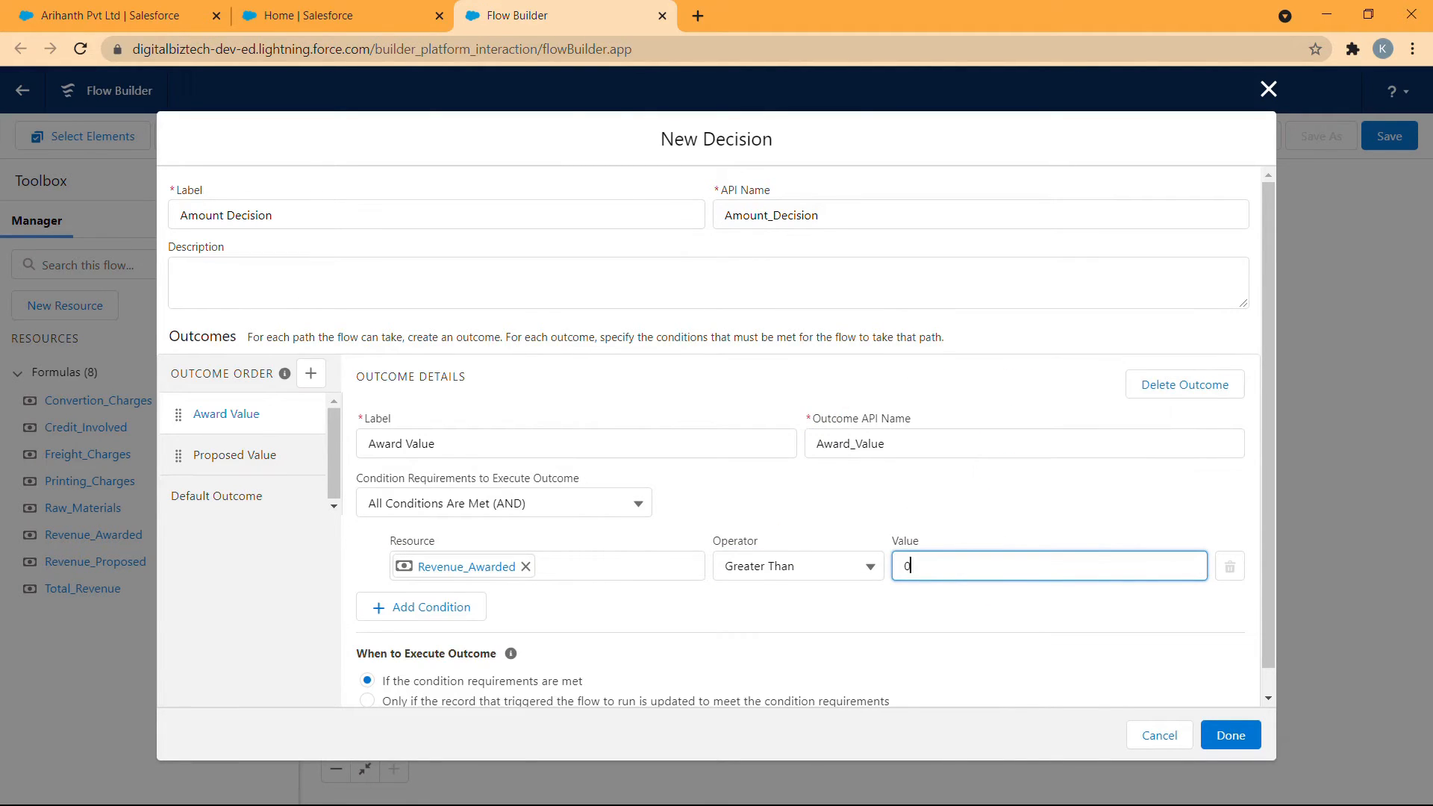
{"action": "left_click", "coordinate": [1027, 516]}
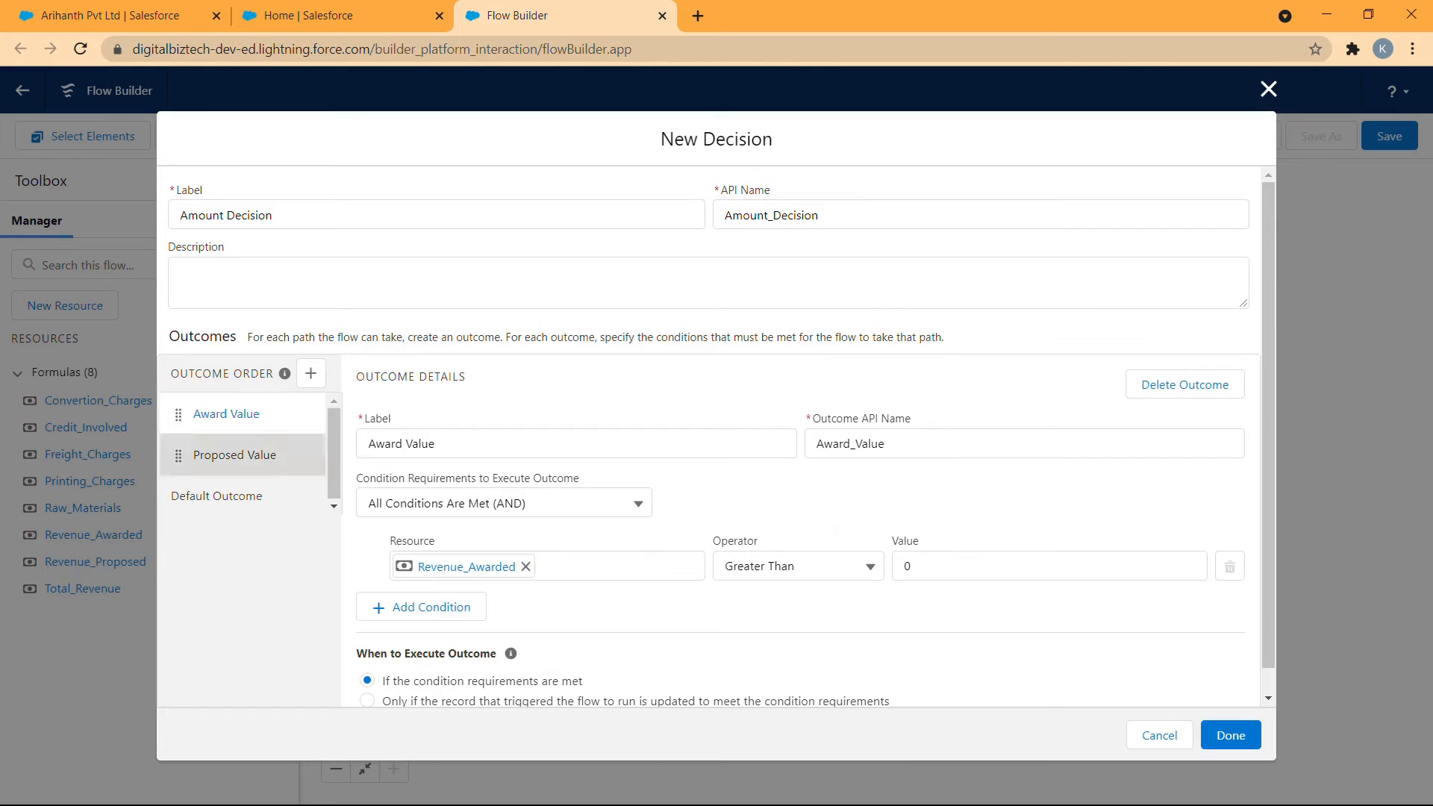
- Set the Proposed Value outcome's condition to the Revenue_Proposed formula Greater Than 0 and add a second, empty condition row
{"action": "left_click", "coordinate": [250, 456]}
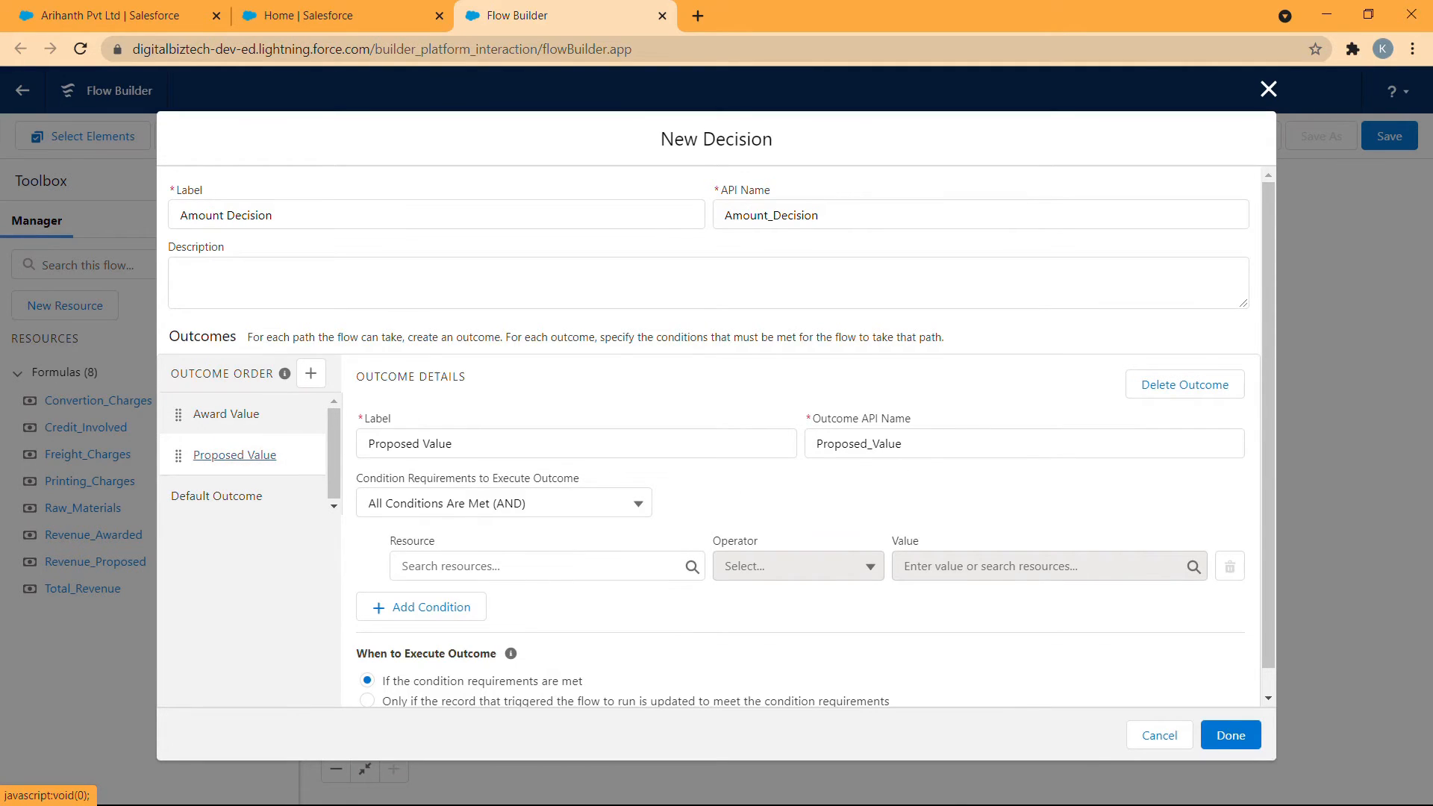
{"action": "left_click", "coordinate": [522, 566]}
{"action": "scroll", "coordinate": [522, 418], "scroll_direction": "down", "scroll_amount": 3}
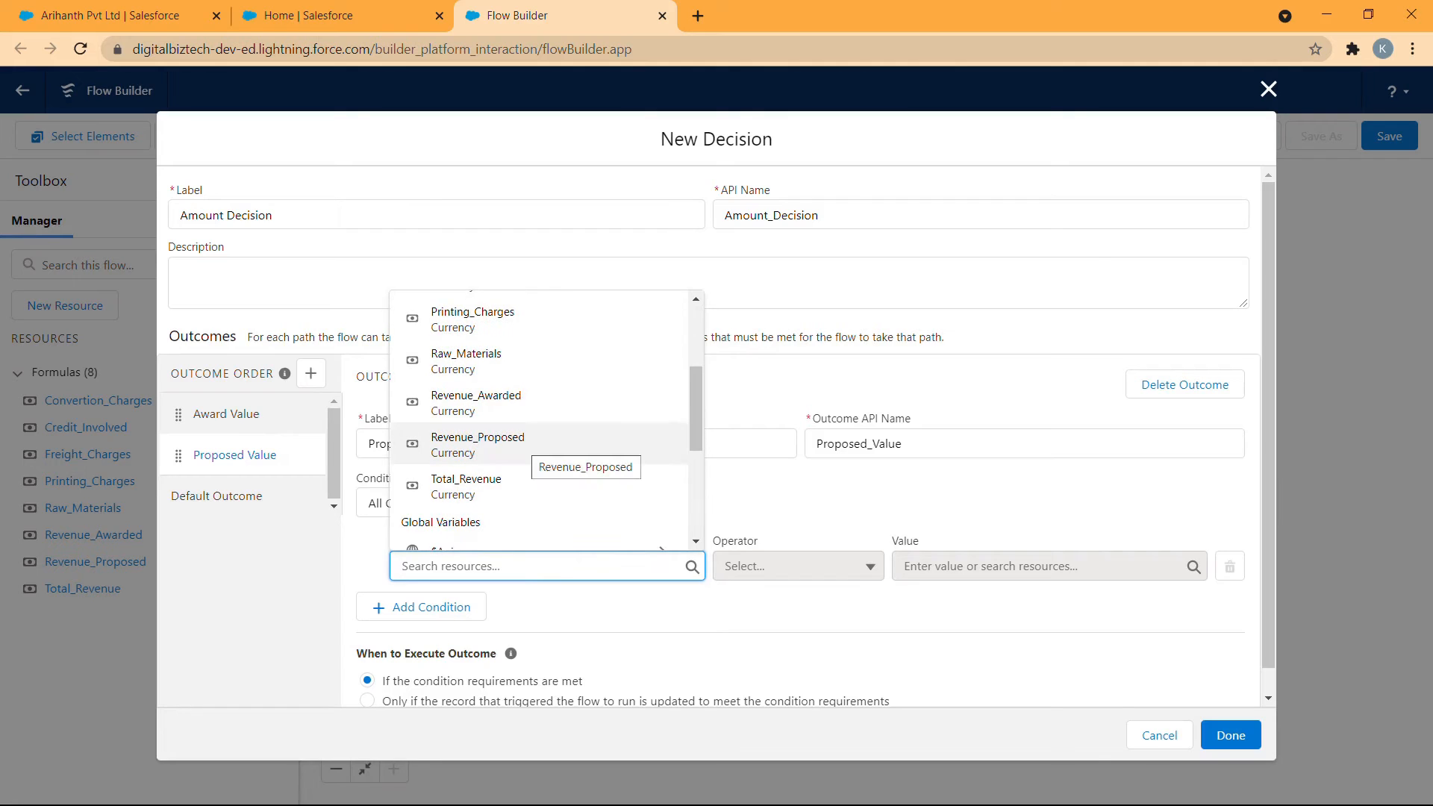
{"action": "left_click", "coordinate": [512, 440]}
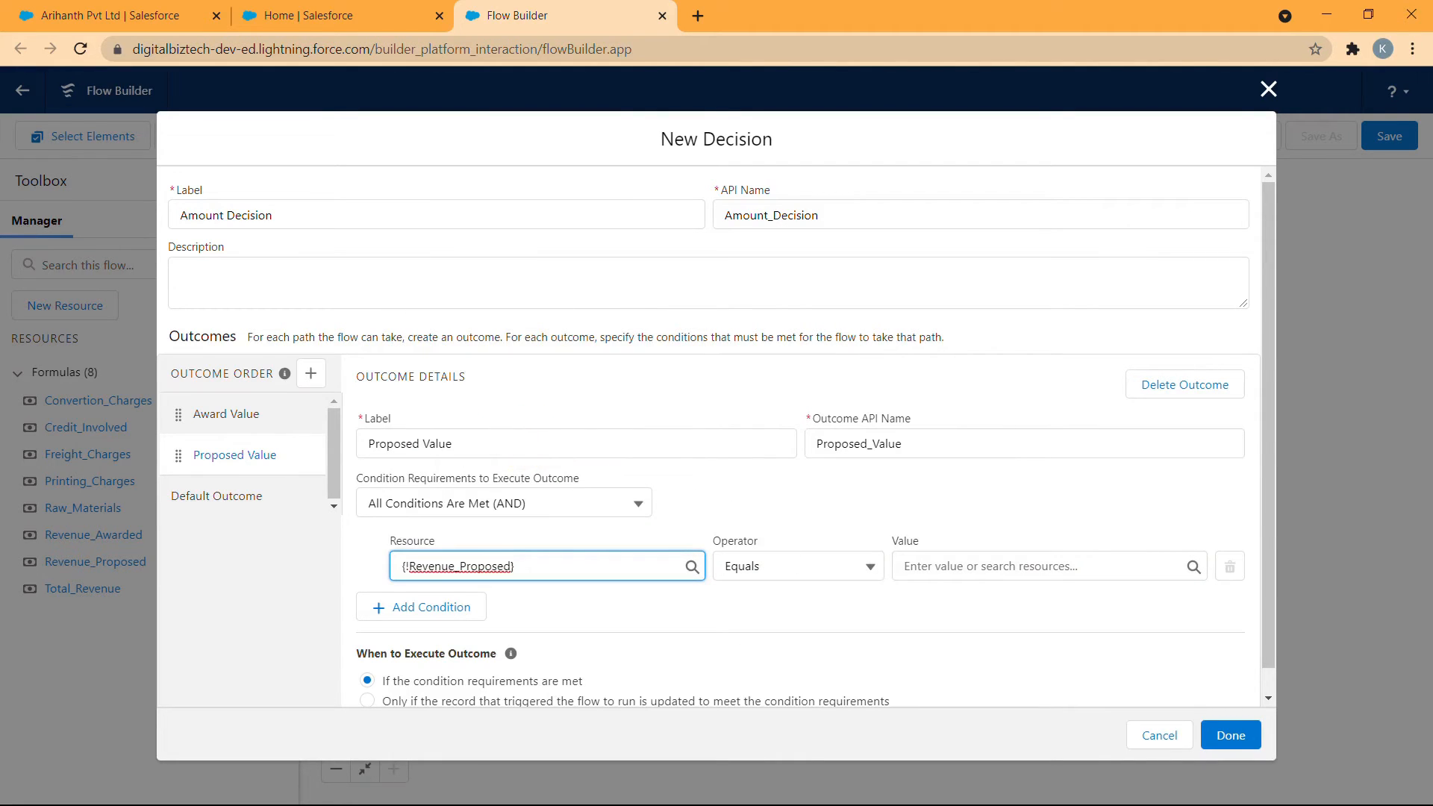
{"action": "left_click", "coordinate": [872, 566]}
{"action": "left_click", "coordinate": [825, 398]}
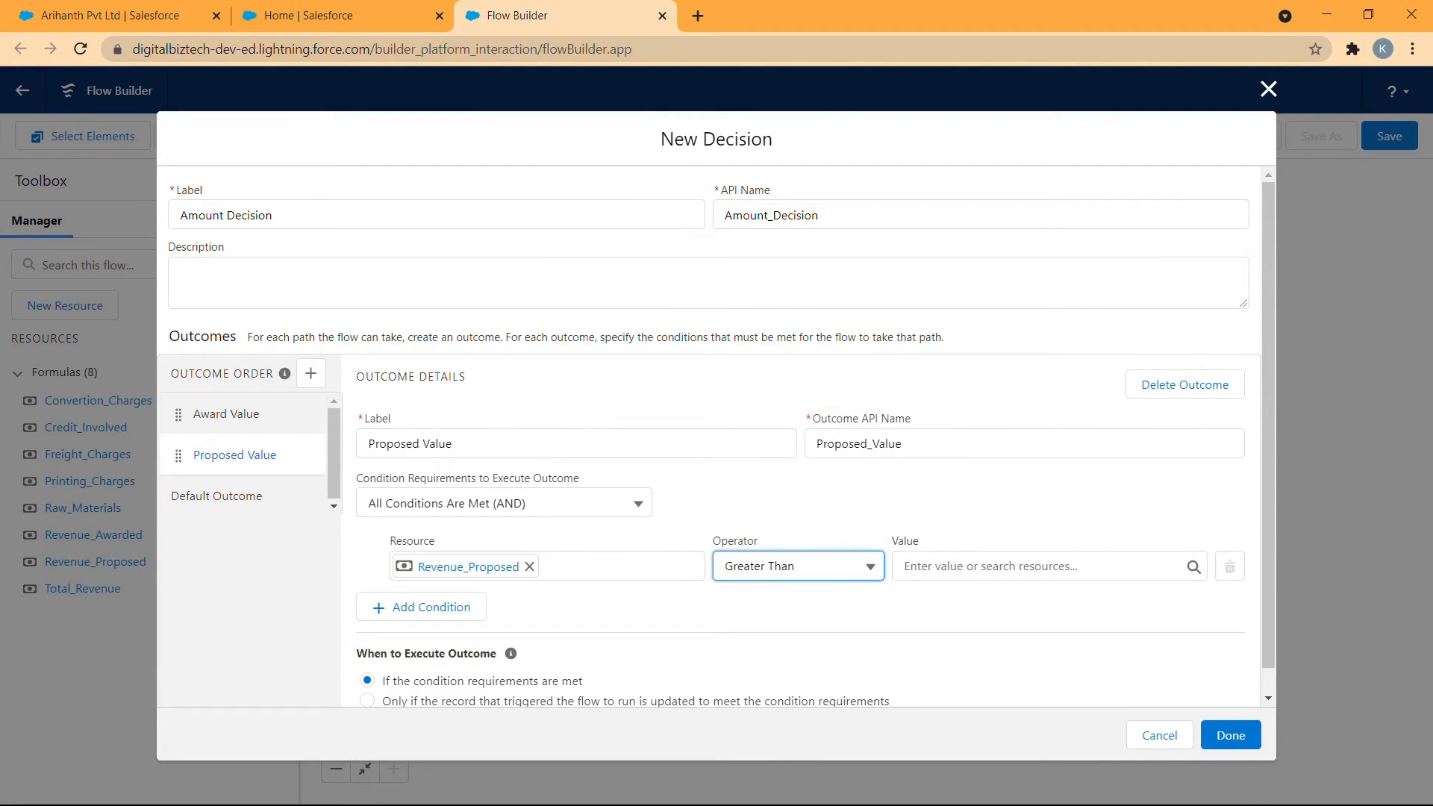
{"action": "left_click", "coordinate": [953, 565]}
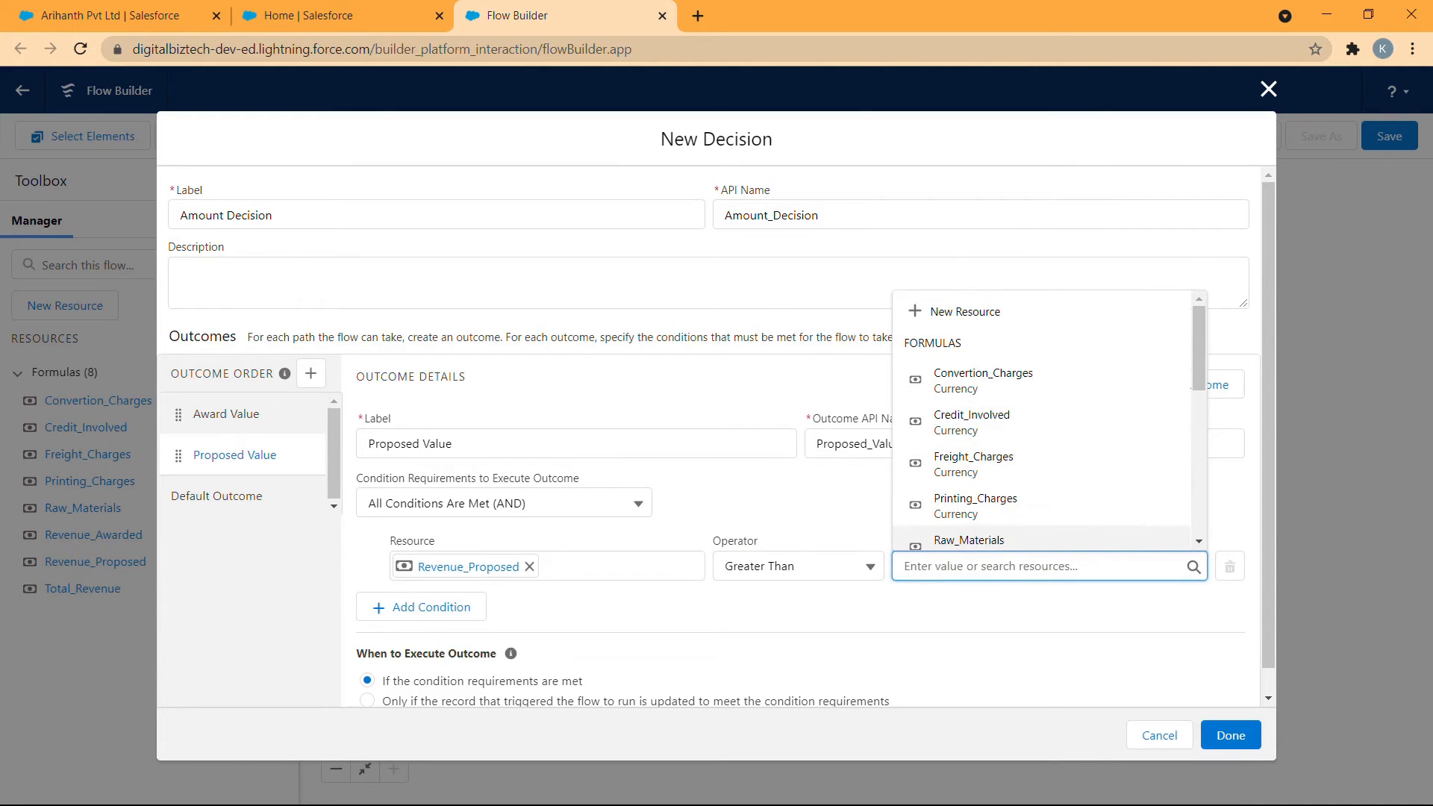
{"action": "type", "text": "0"}
{"action": "left_click", "coordinate": [440, 607]}
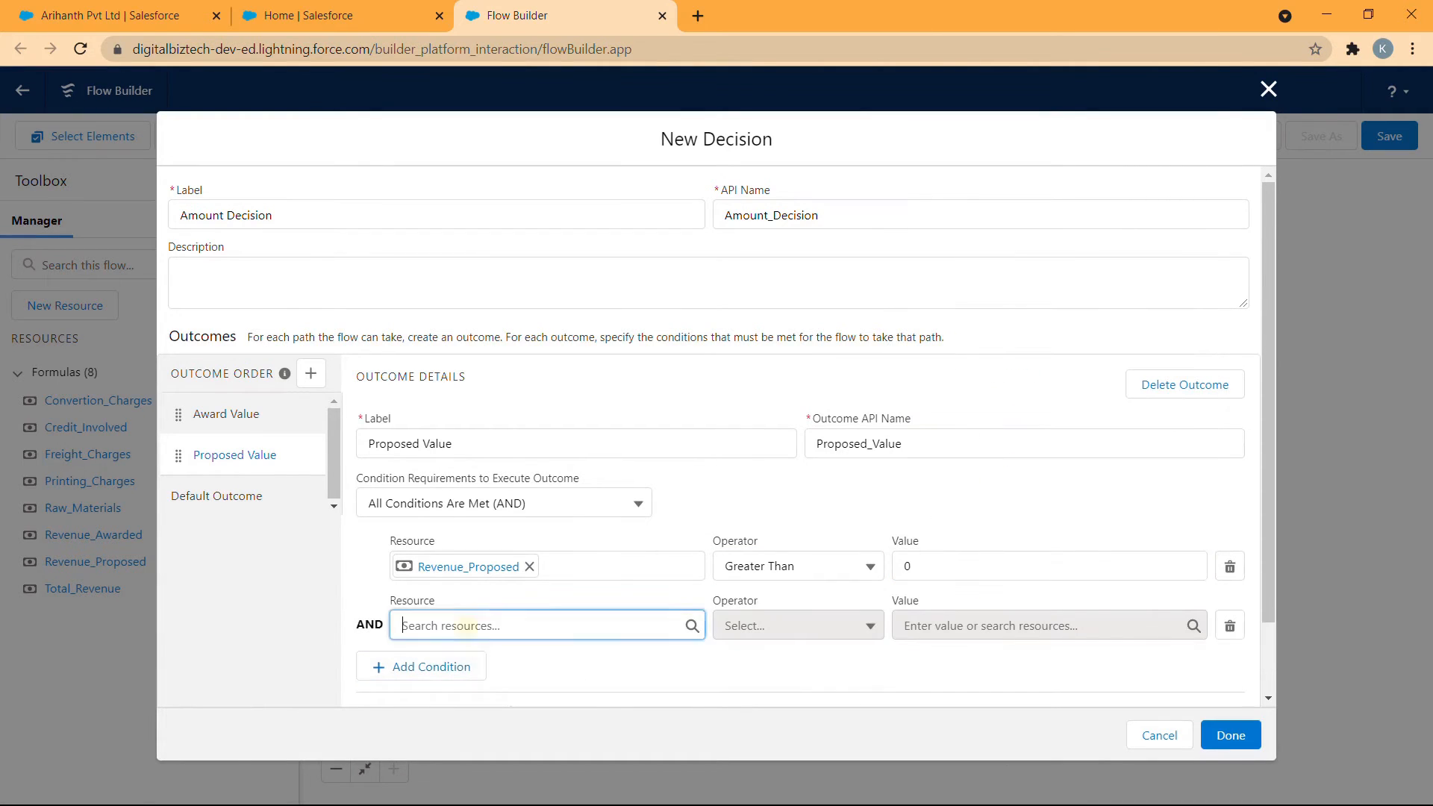
- Set the Proposed Value outcome's second condition to the Revenue_Awarded formula Equals 0
{"action": "scroll", "coordinate": [485, 522], "scroll_direction": "down", "scroll_amount": 2}
{"action": "left_click", "coordinate": [537, 550]}
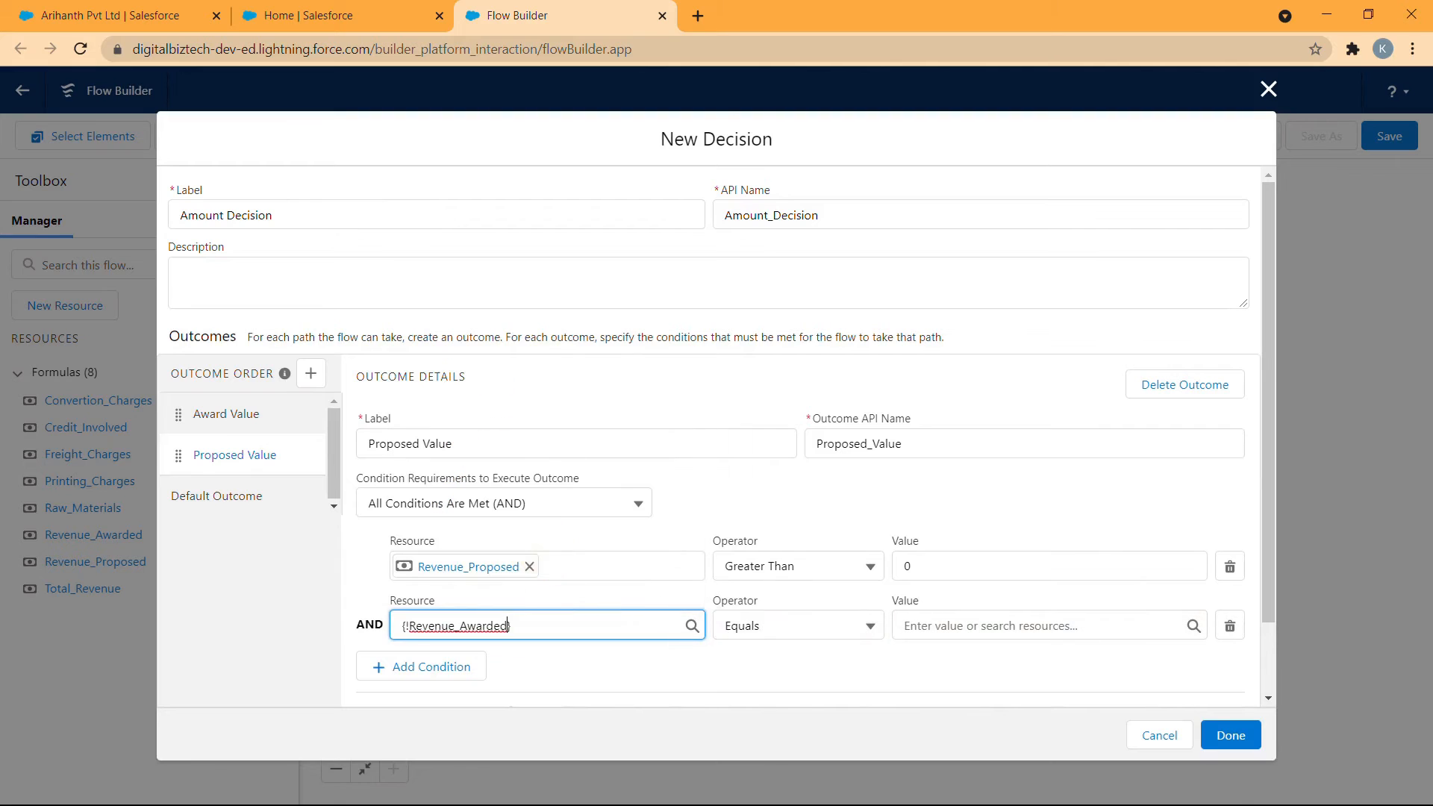
{"action": "left_click", "coordinate": [946, 623]}
{"action": "type", "text": "0"}
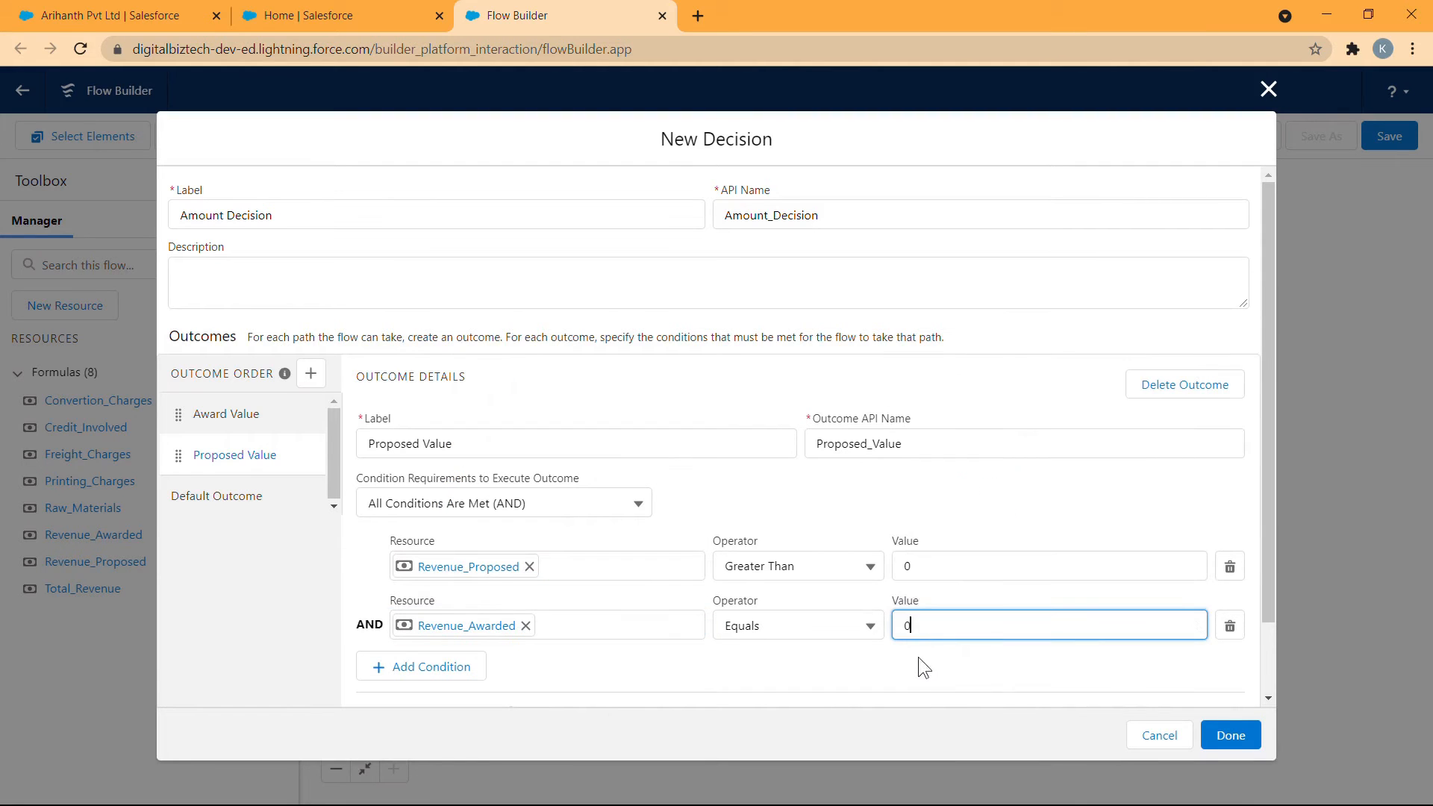
{"action": "left_click", "coordinate": [920, 657]}
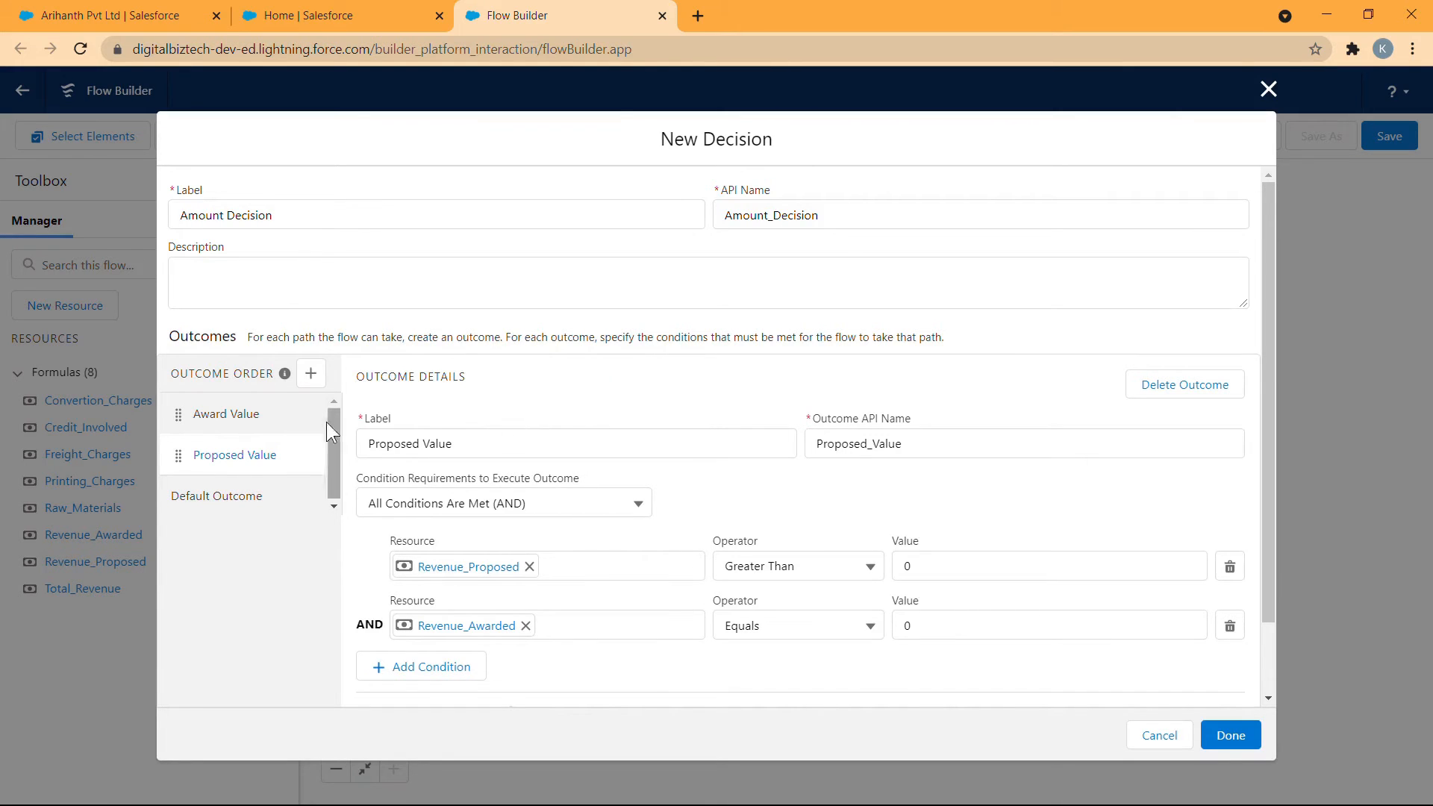
- Review the conditions of the Award Value and Proposed Value outcomes and finish the Amount Decision element
{"action": "left_click", "coordinate": [257, 415]}
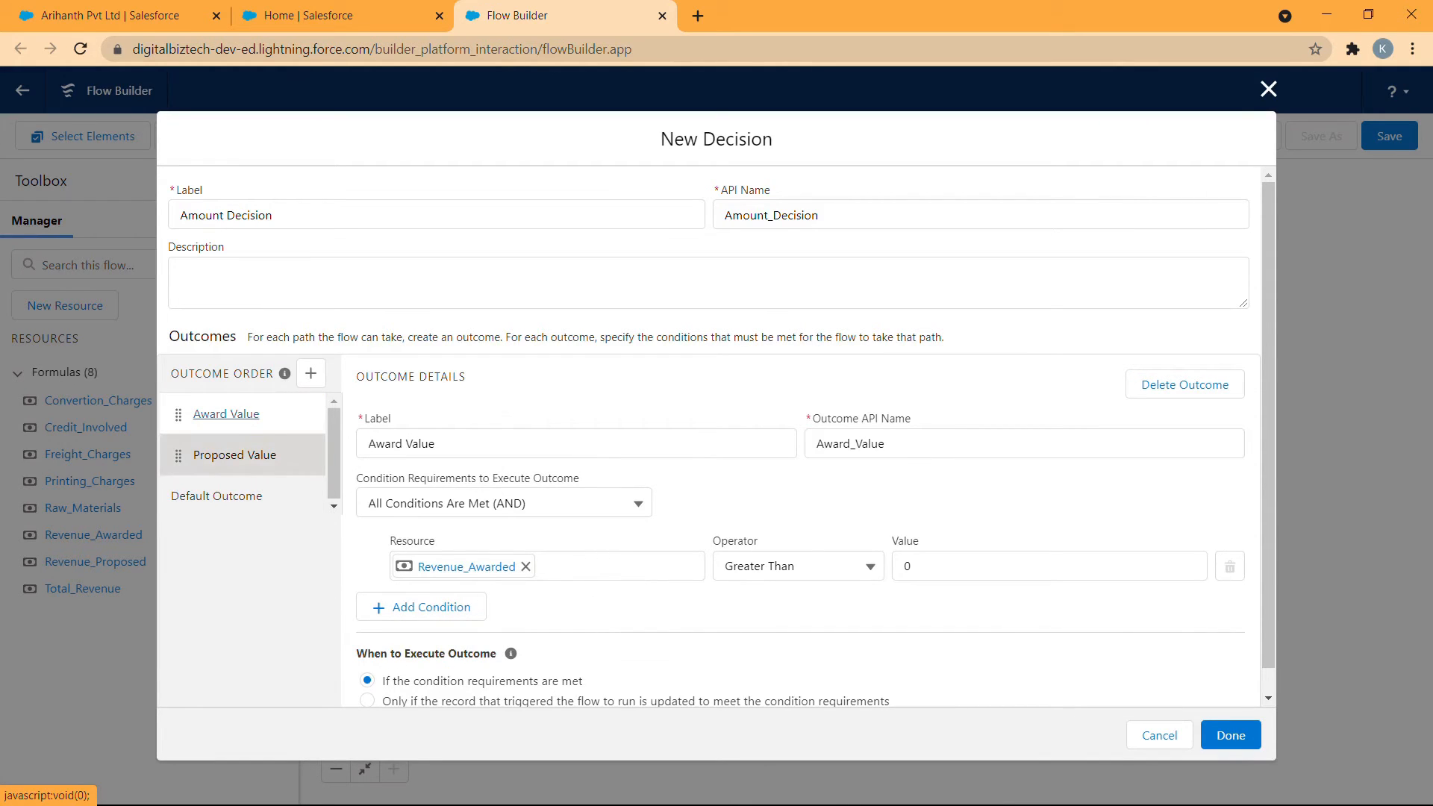
{"action": "left_click", "coordinate": [234, 455]}
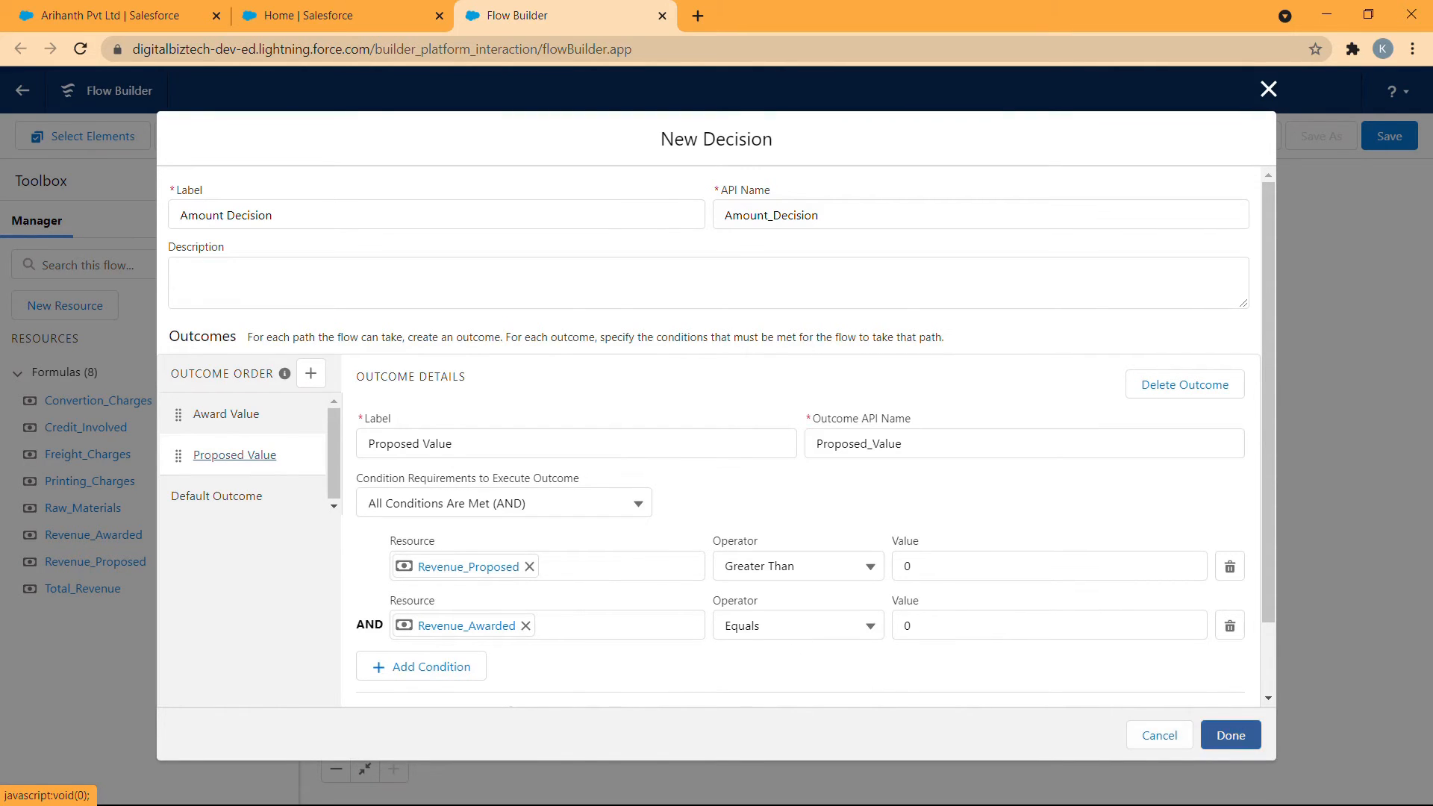
{"action": "left_click", "coordinate": [1231, 735]}
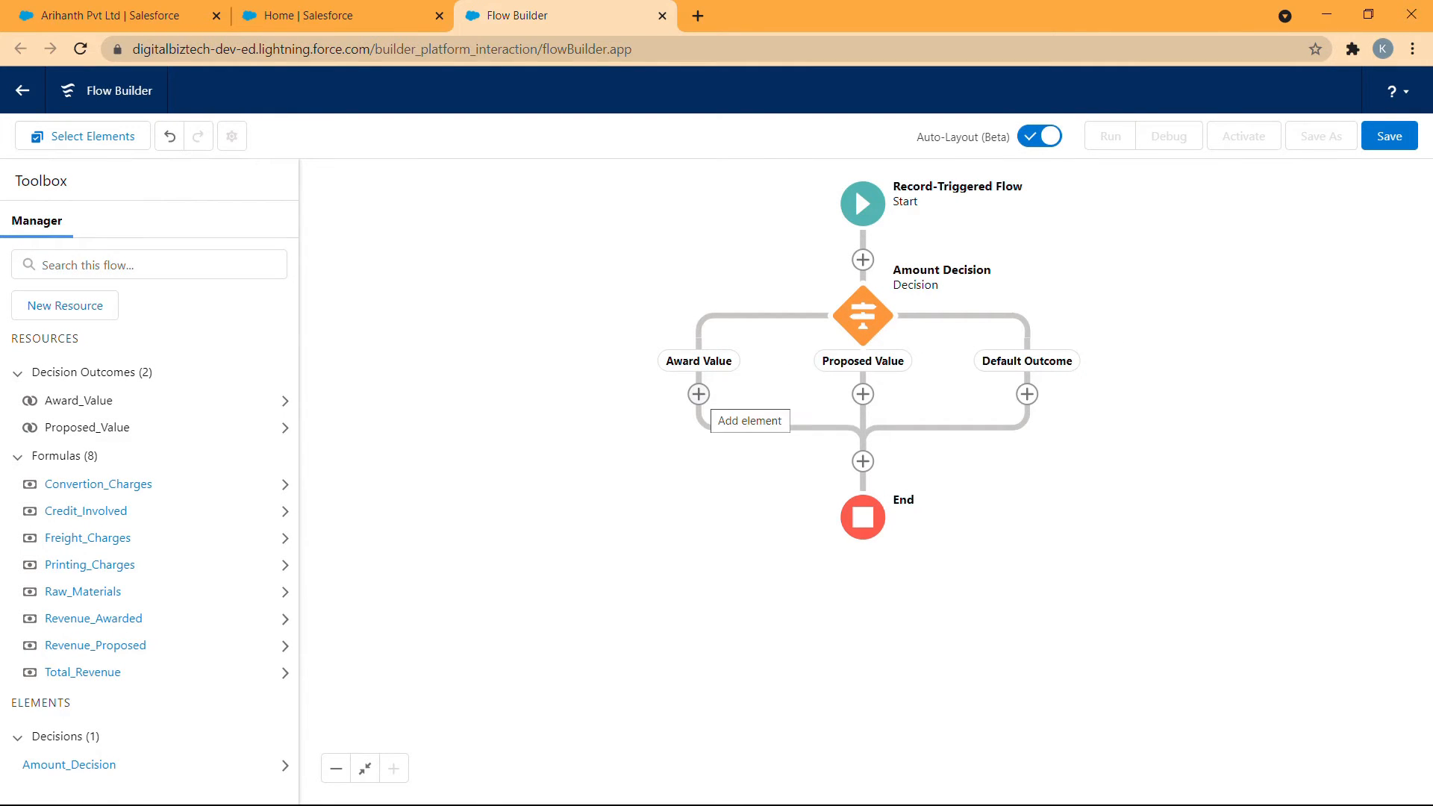
- Add an Assignment element on the Award Value path and label it Populate with Award Value
{"action": "left_click", "coordinate": [699, 394]}
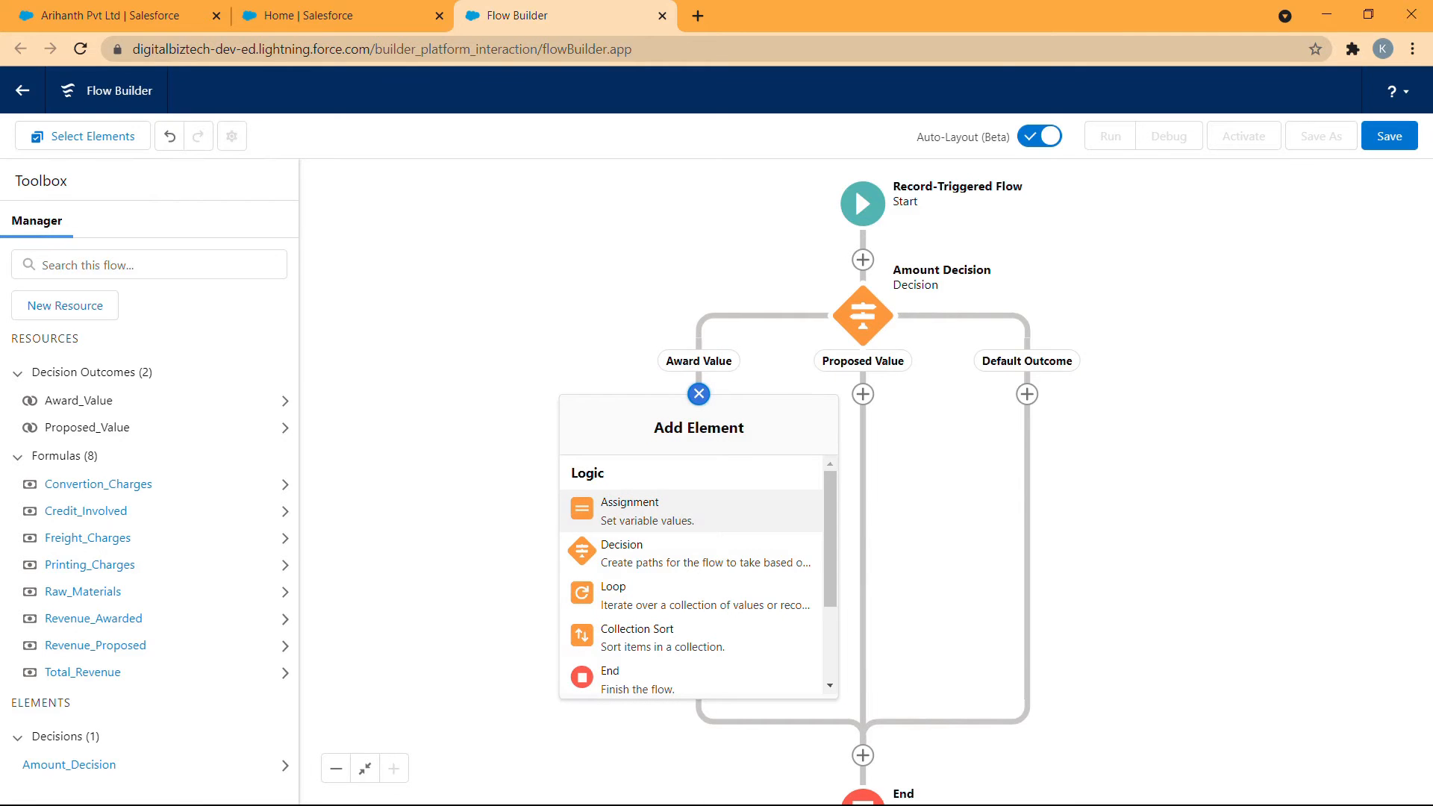
{"action": "left_click", "coordinate": [632, 513]}
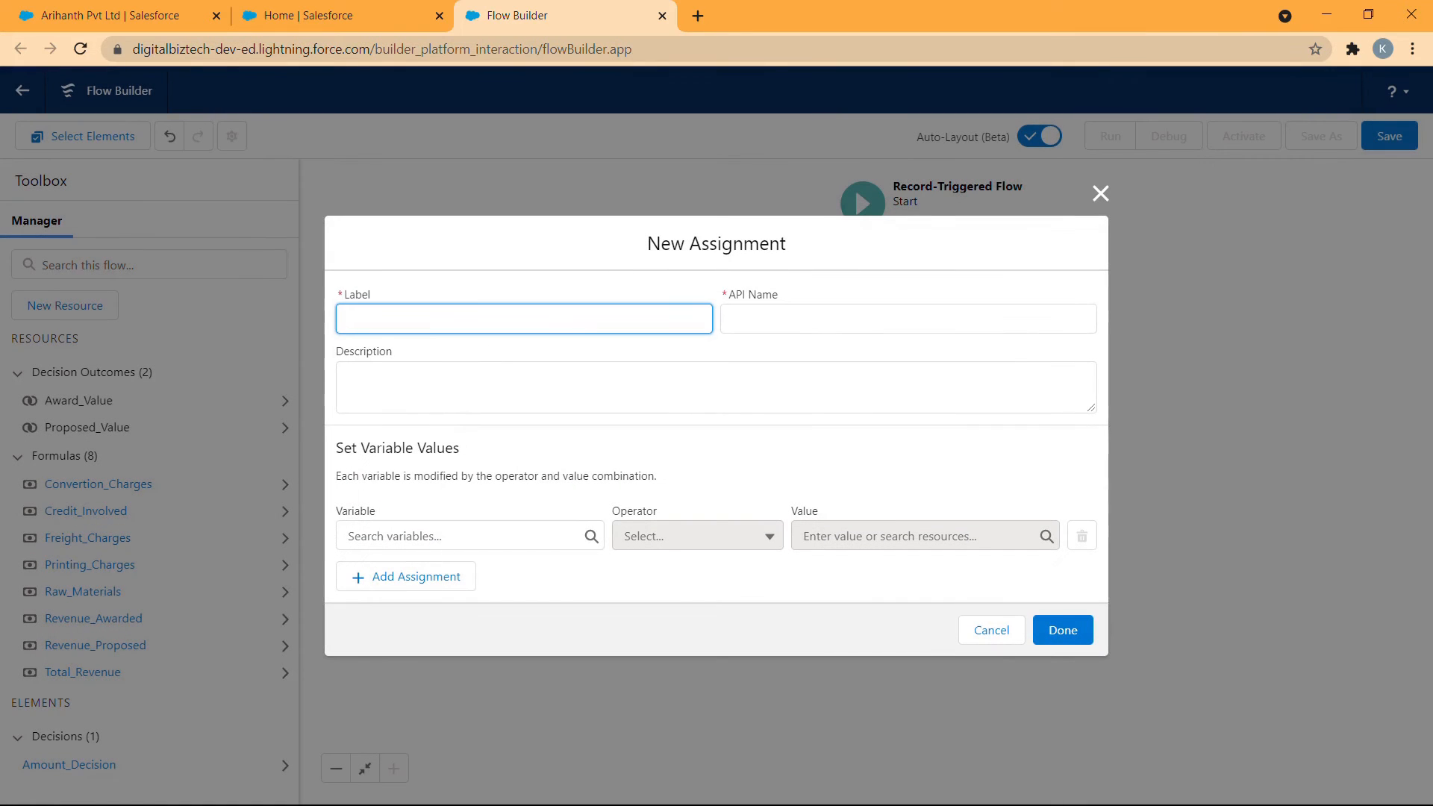
{"action": "type", "text": "Populate with Award VAlue"}
{"action": "left_click", "coordinate": [476, 319]}
{"action": "key", "text": "BackSpace"}
{"action": "type", "text": "a"}
{"action": "left_click", "coordinate": [611, 442]}
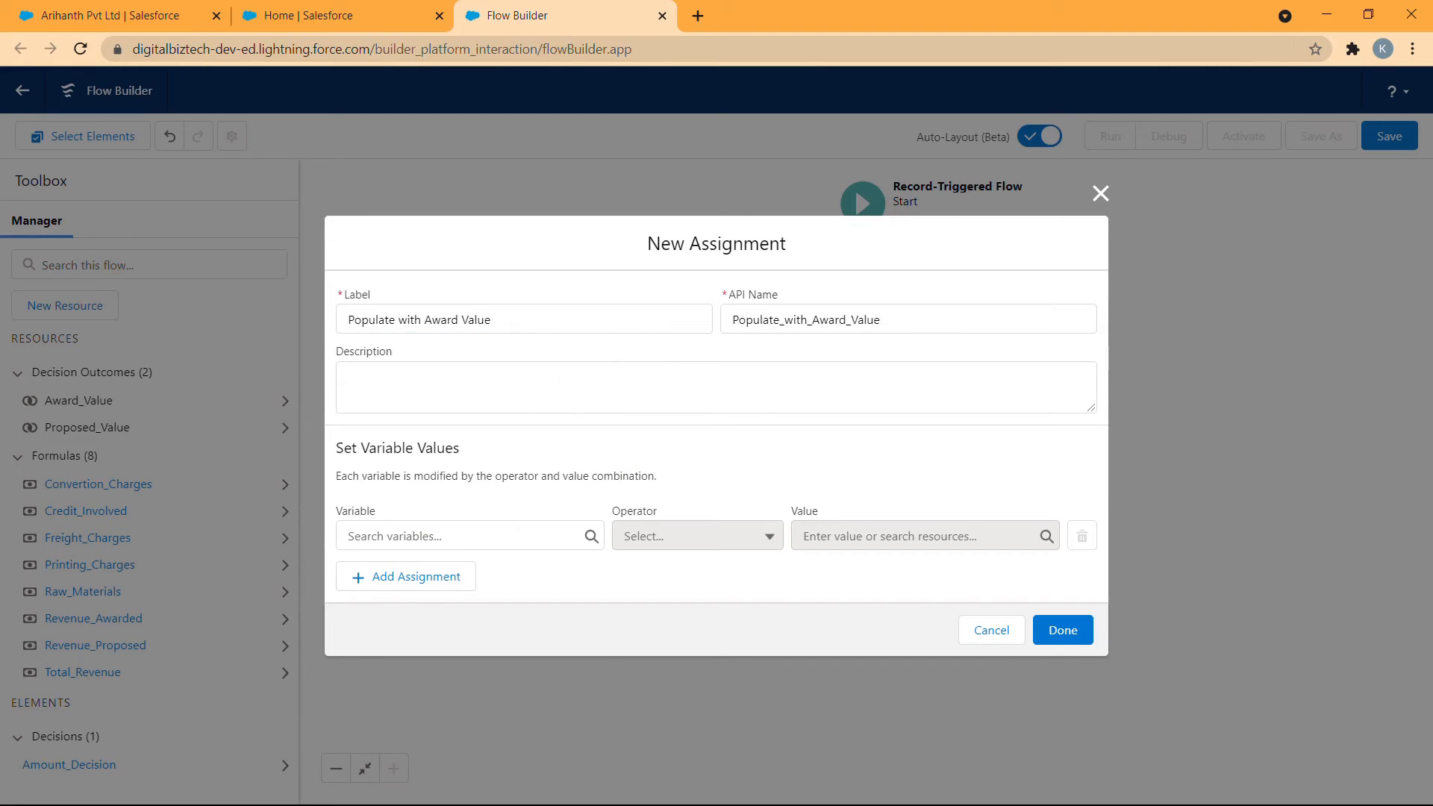
- Assign the Revenue_Awarded formula to the triggering record's Amount with the Equals operator and finish the assignment
{"action": "left_click", "coordinate": [432, 534]}
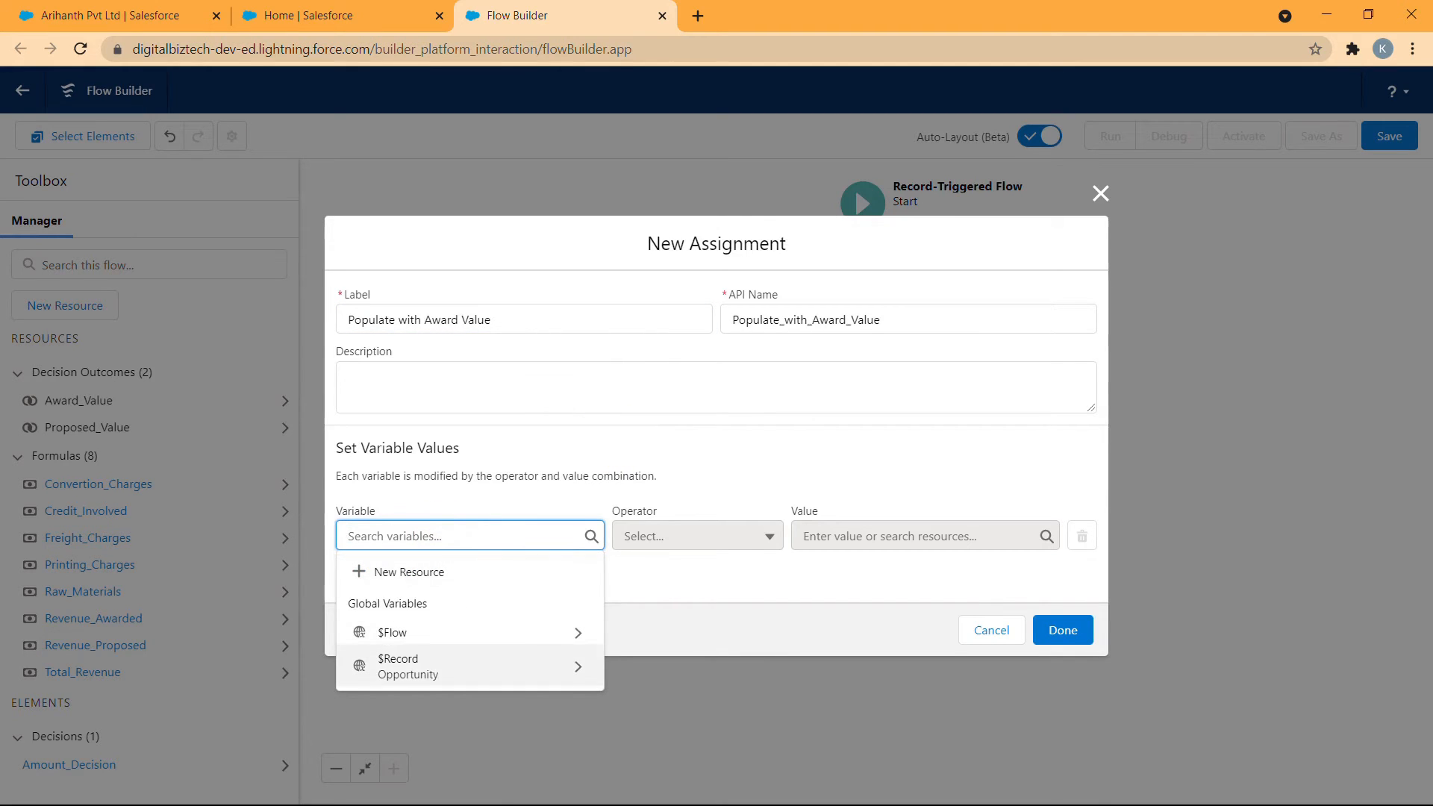
{"action": "left_click", "coordinate": [418, 666]}
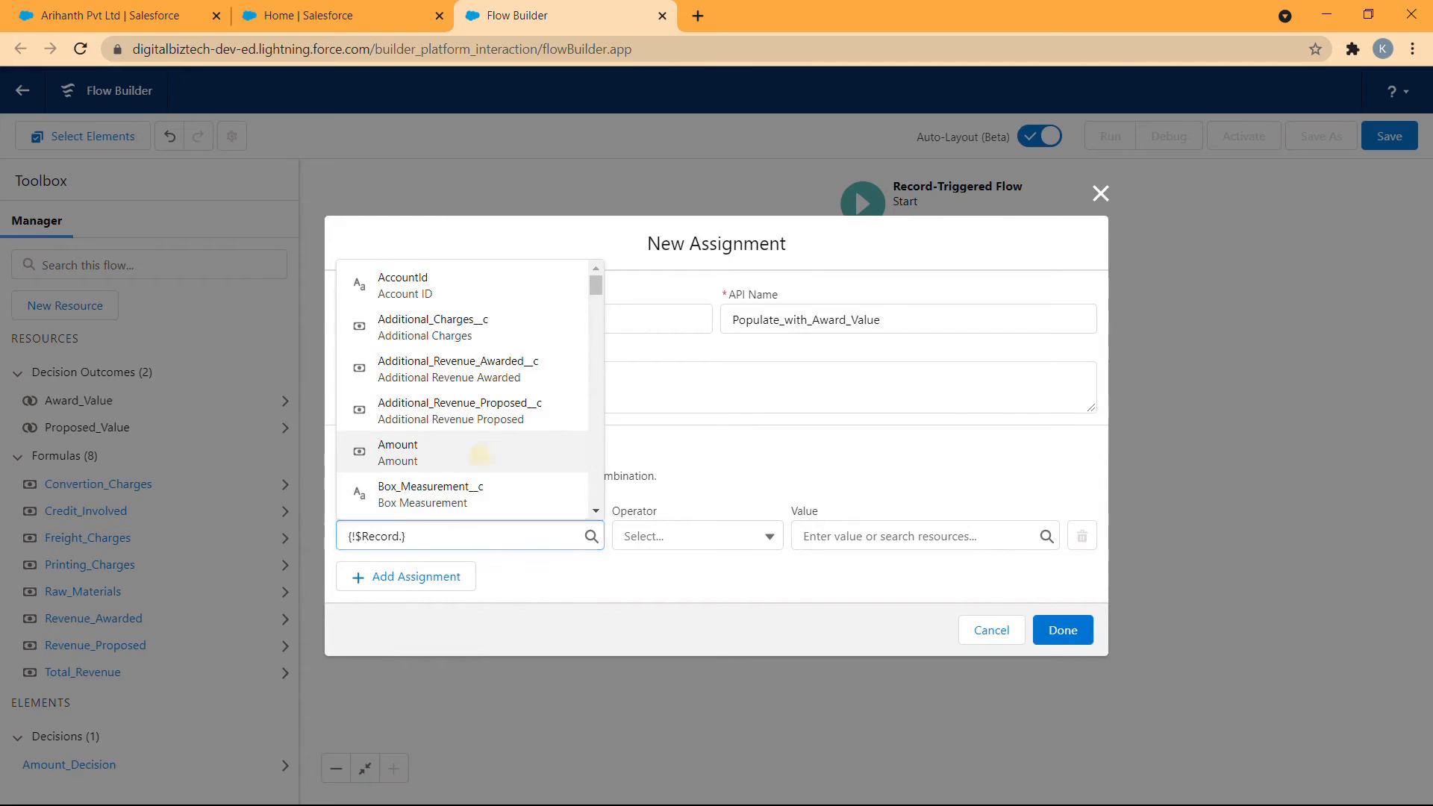
{"action": "left_click", "coordinate": [480, 453]}
{"action": "left_click", "coordinate": [896, 535]}
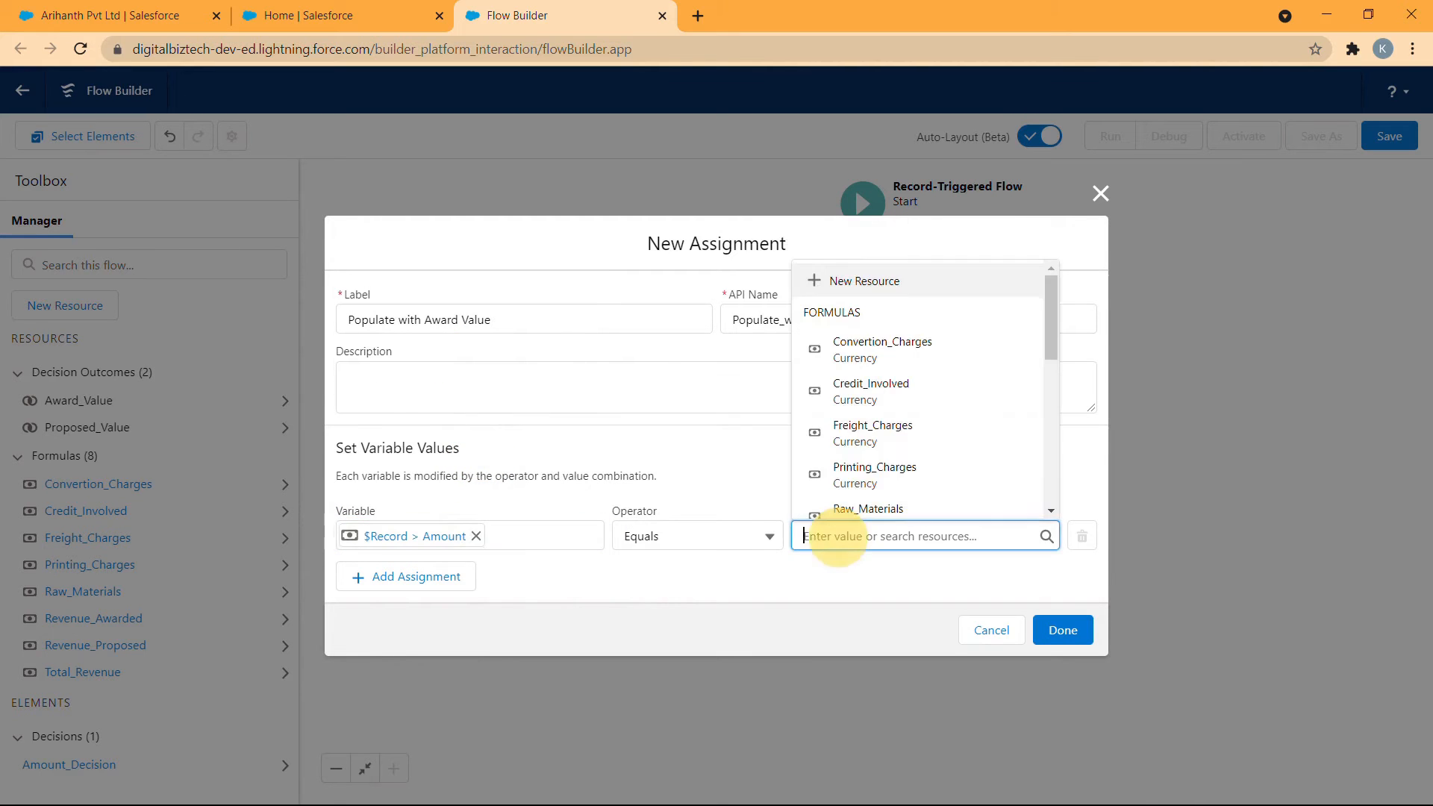
{"action": "scroll", "coordinate": [918, 414], "scroll_direction": "down", "scroll_amount": 4}
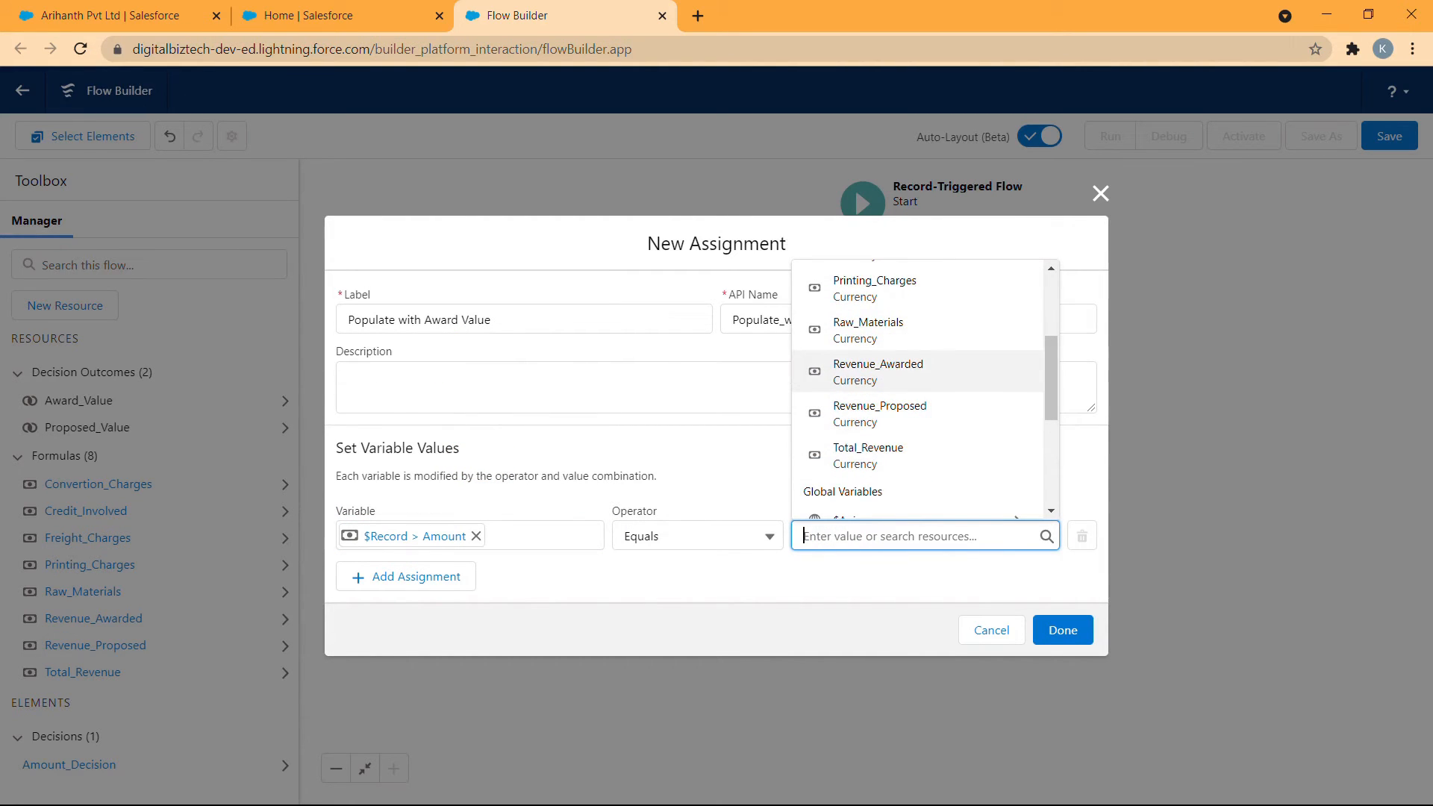
{"action": "left_click", "coordinate": [932, 373]}
{"action": "left_click", "coordinate": [971, 483]}
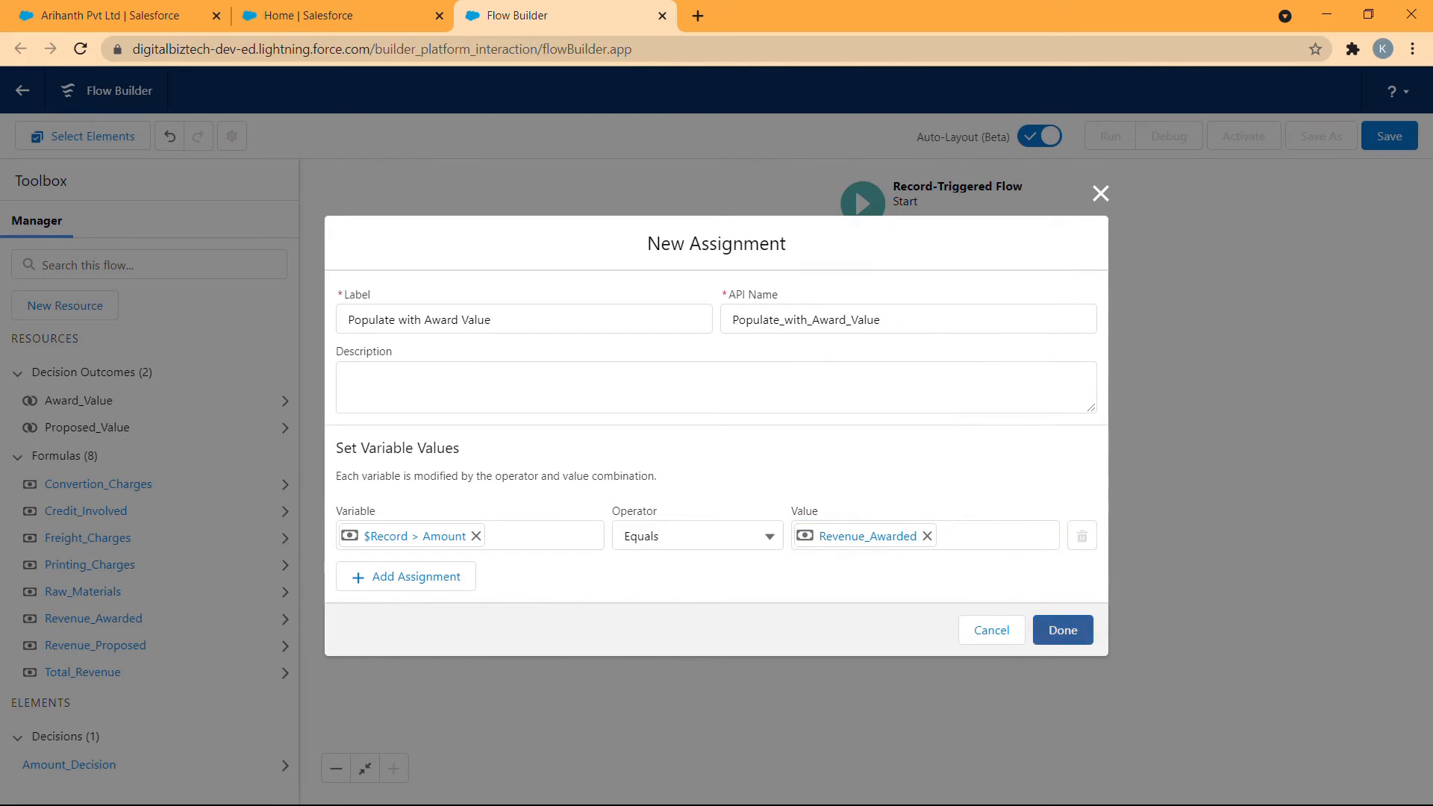
{"action": "left_click", "coordinate": [1063, 629]}
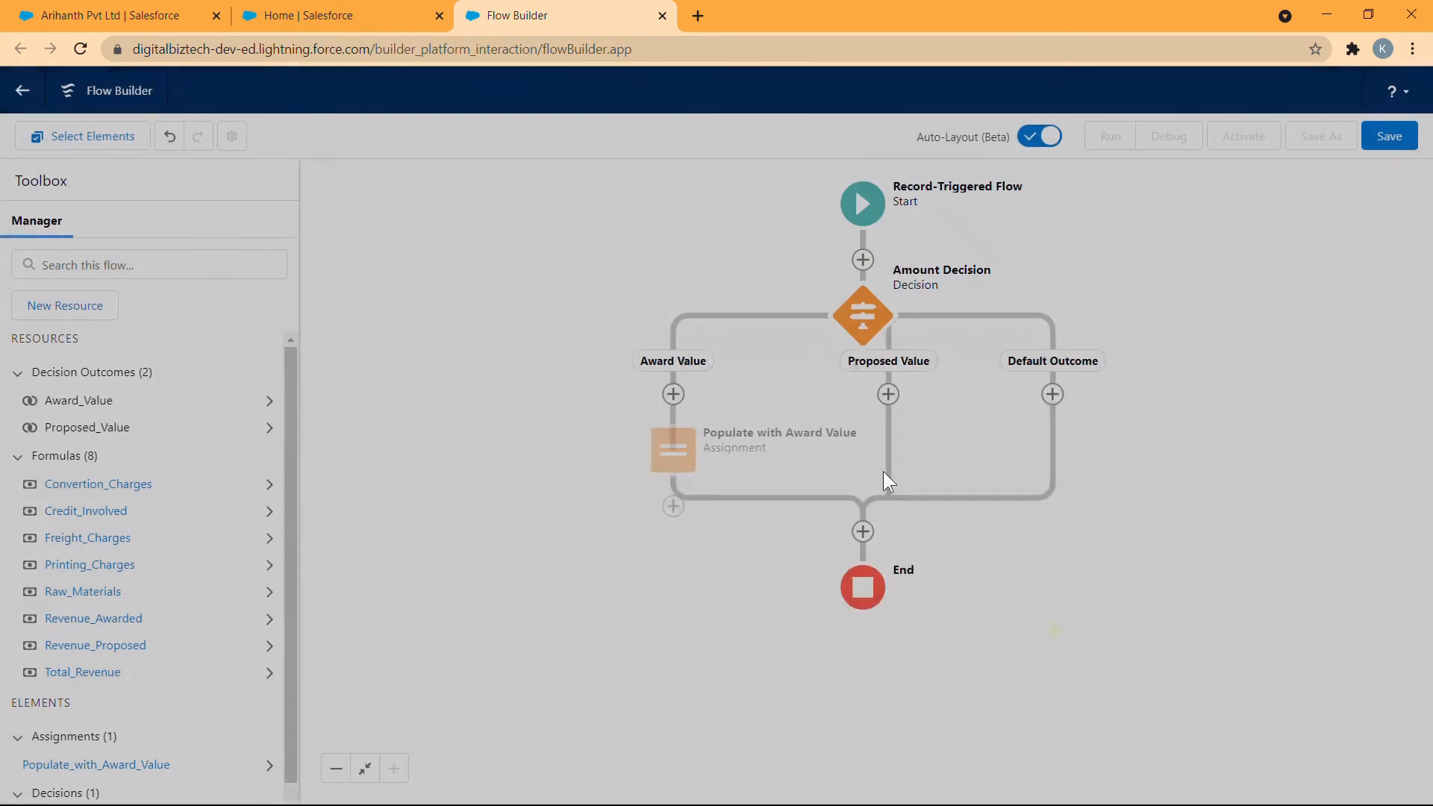
- Add an Assignment element on the Proposed Value path and label it Populate with Proposed Value
{"action": "left_click", "coordinate": [904, 394]}
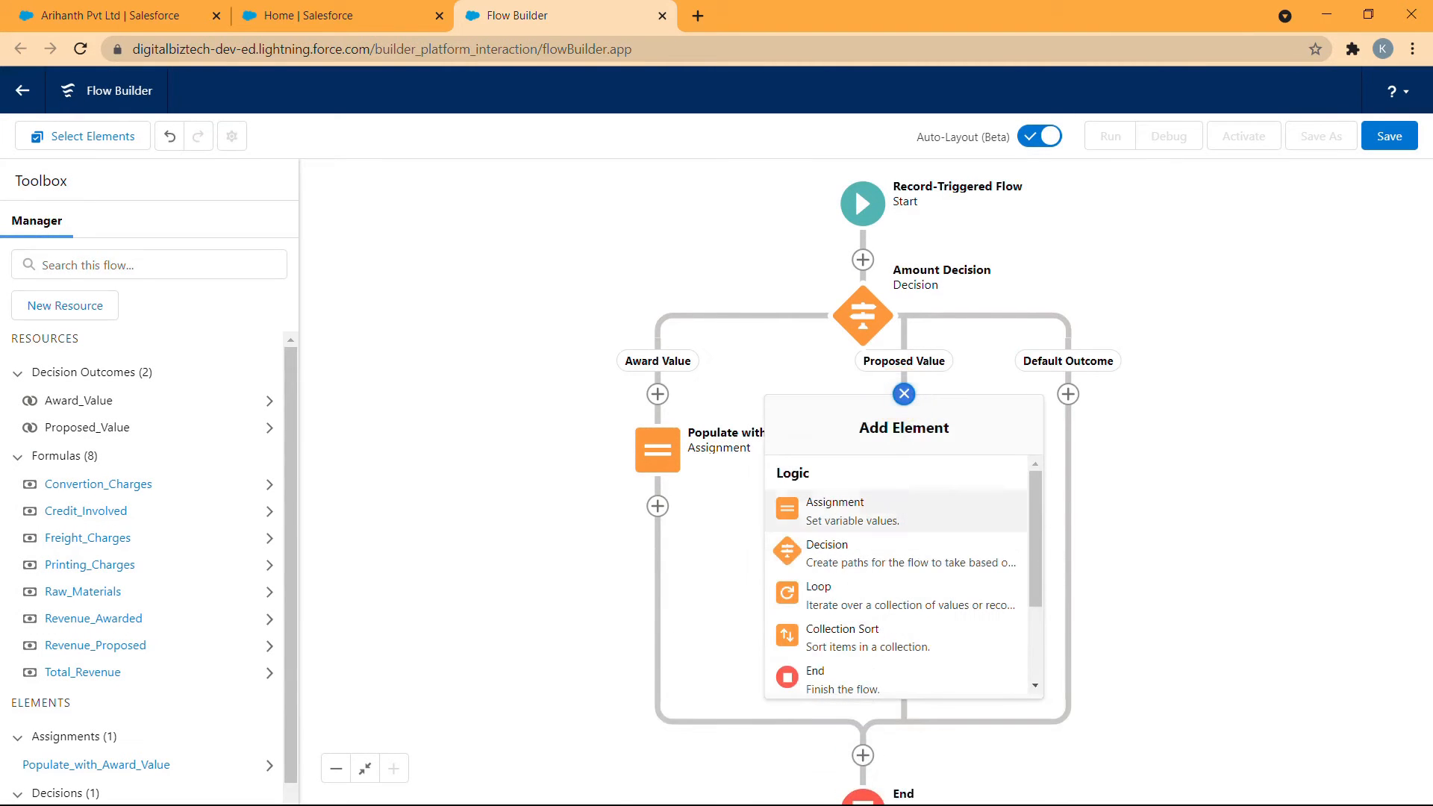
{"action": "left_click", "coordinate": [836, 510]}
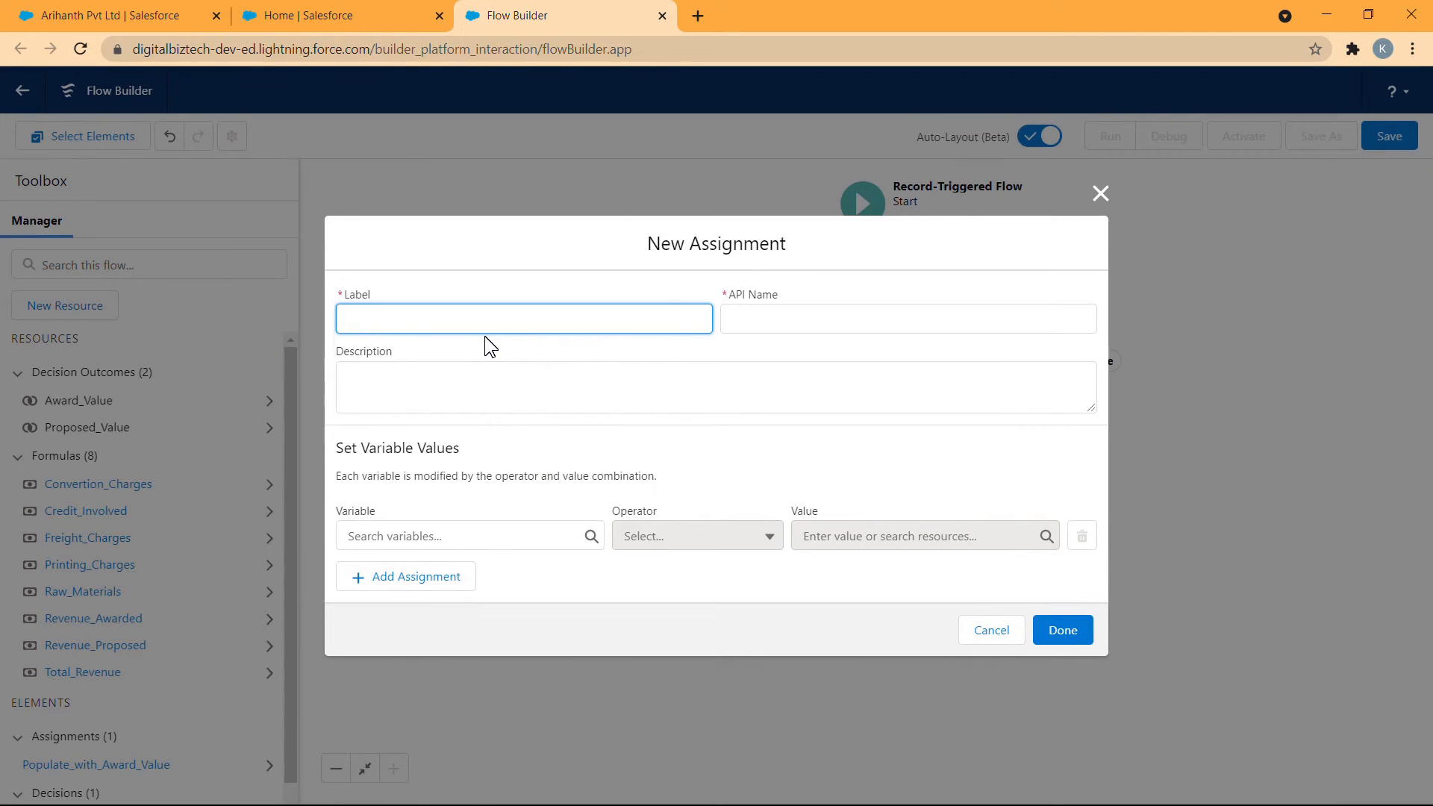
{"action": "type", "text": "Populate with Prp"}
{"action": "left_click", "coordinate": [561, 348]}
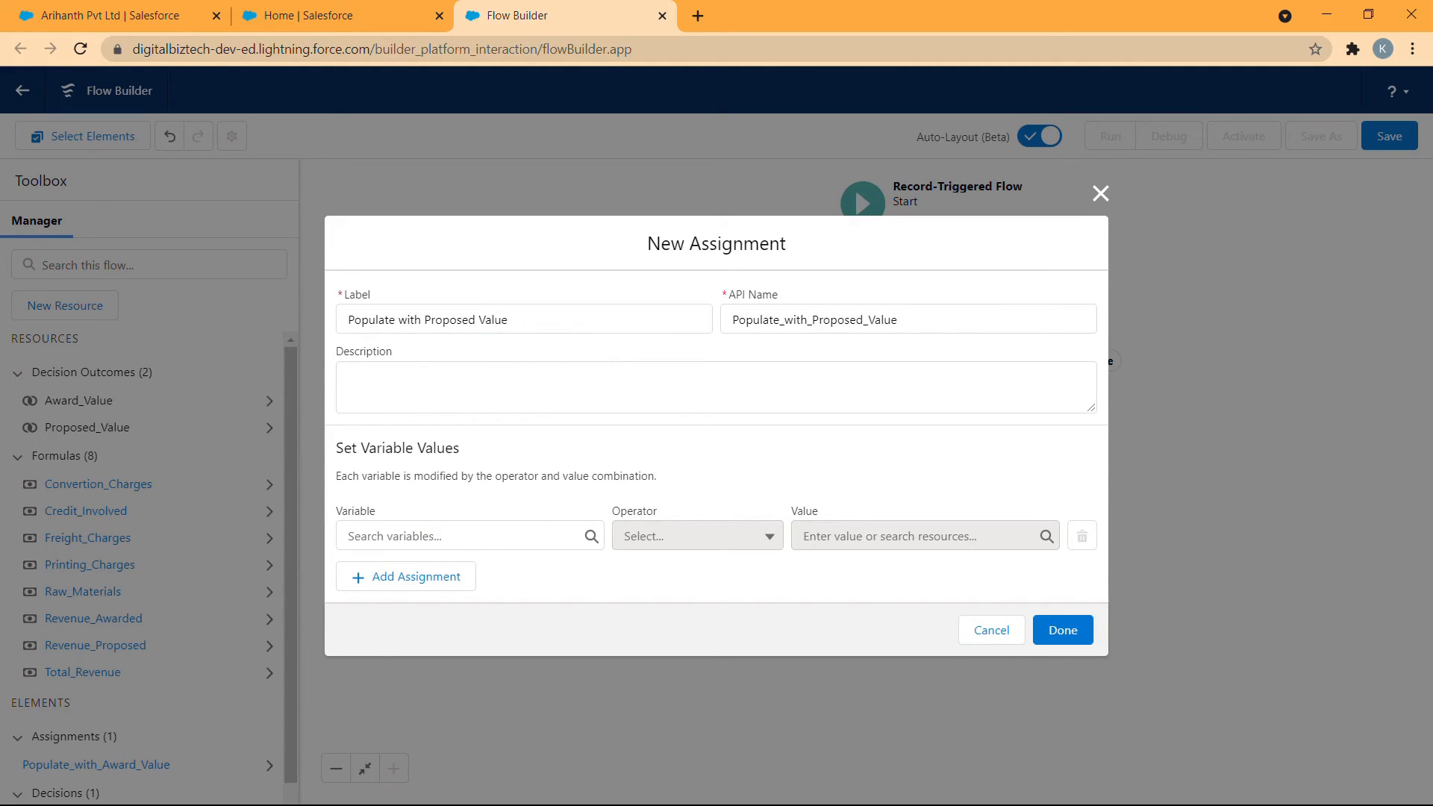
- Assign the Revenue_Proposed formula to the triggering record's Amount with the Equals operator and finish the assignment
{"action": "left_click", "coordinate": [473, 534]}
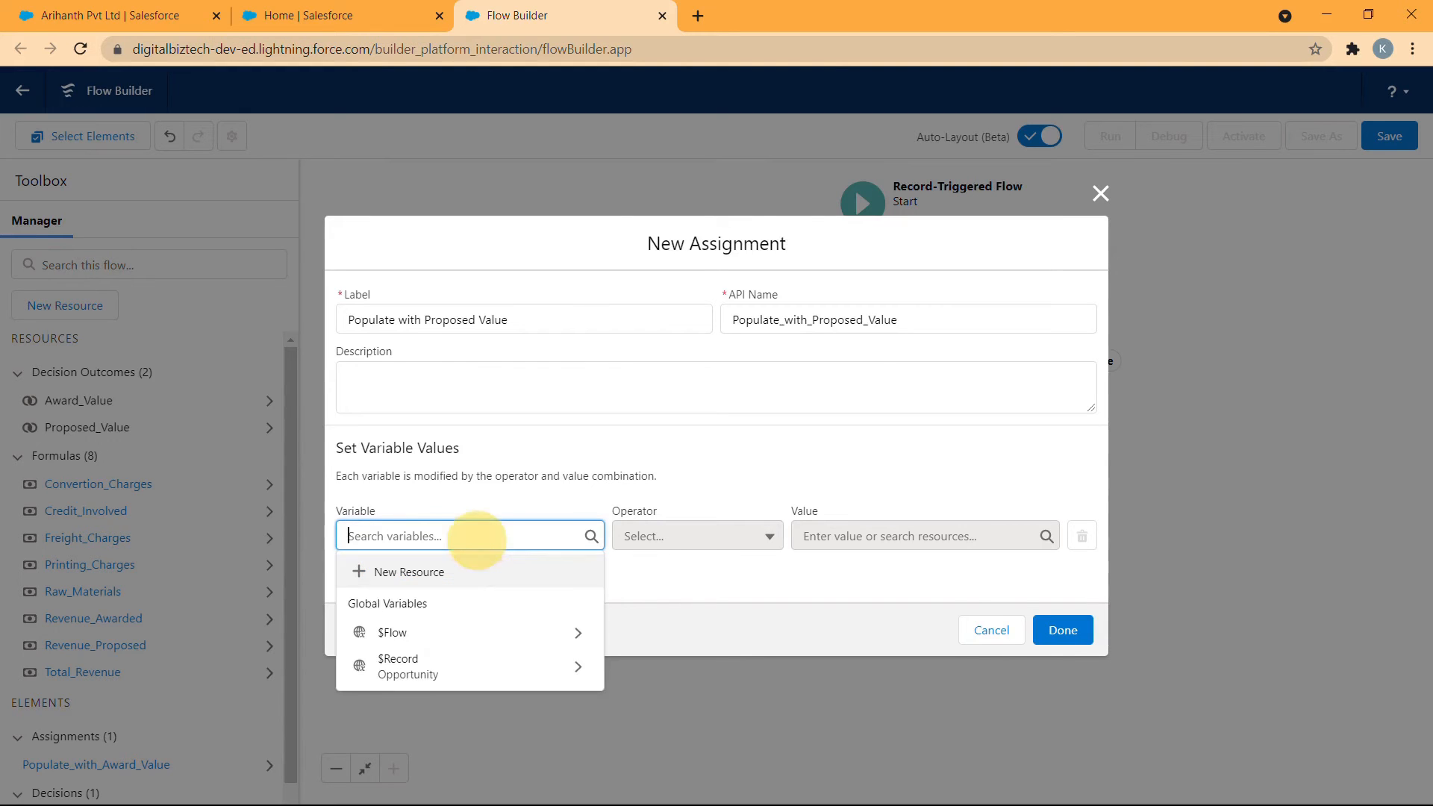
{"action": "left_click", "coordinate": [425, 662]}
{"action": "key", "text": "Down"}
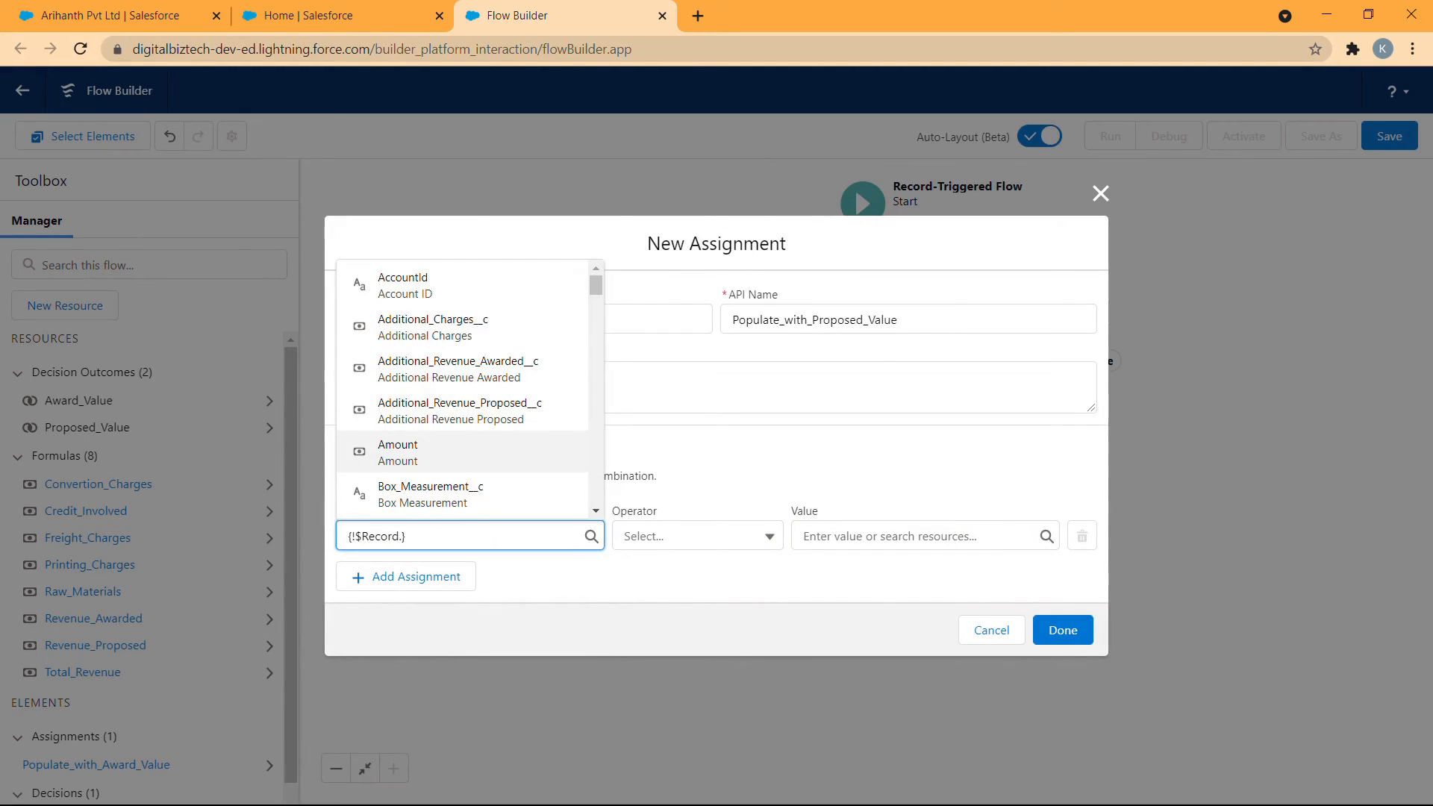
{"action": "left_click", "coordinate": [480, 461]}
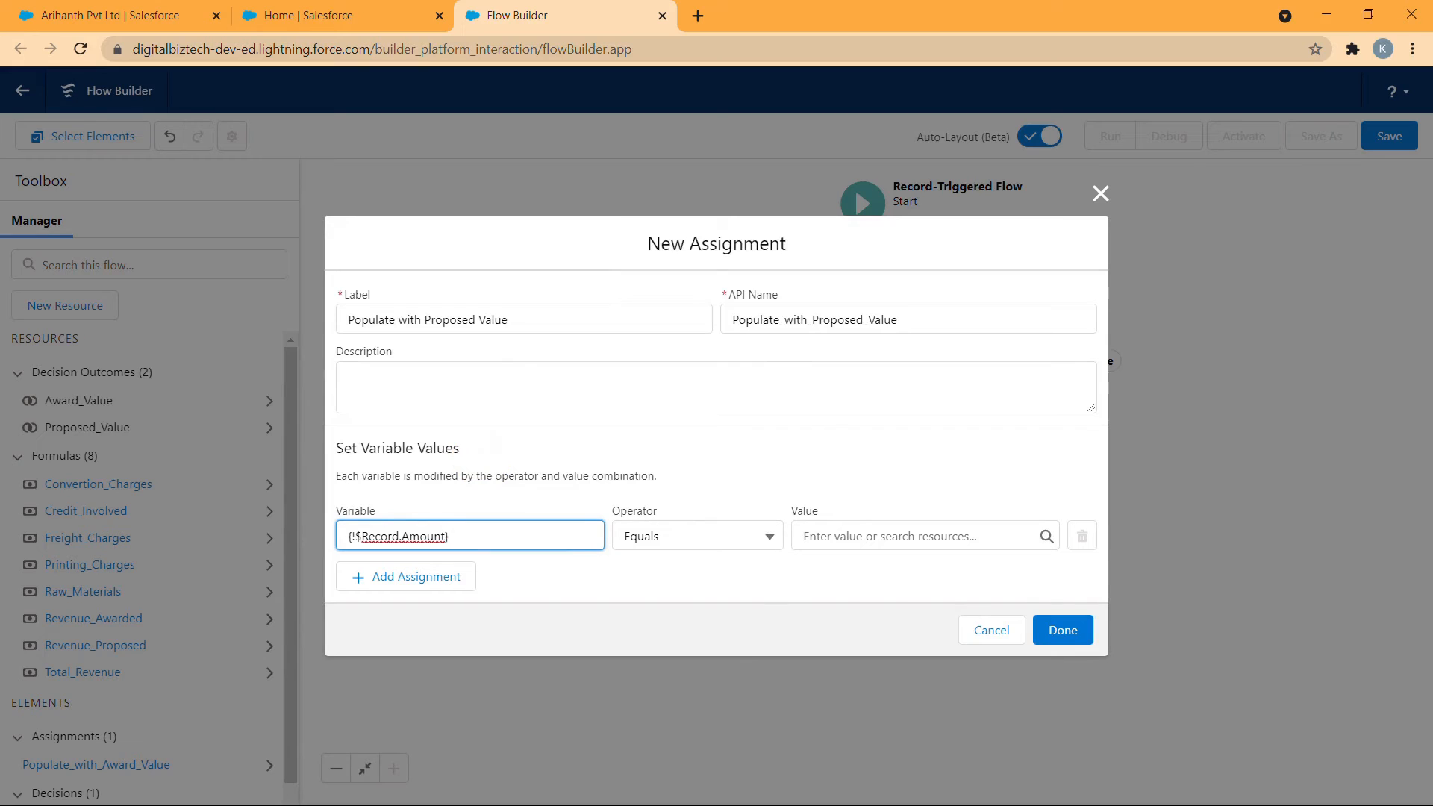
{"action": "left_click", "coordinate": [836, 536]}
{"action": "scroll", "coordinate": [926, 388], "scroll_direction": "down", "scroll_amount": 5}
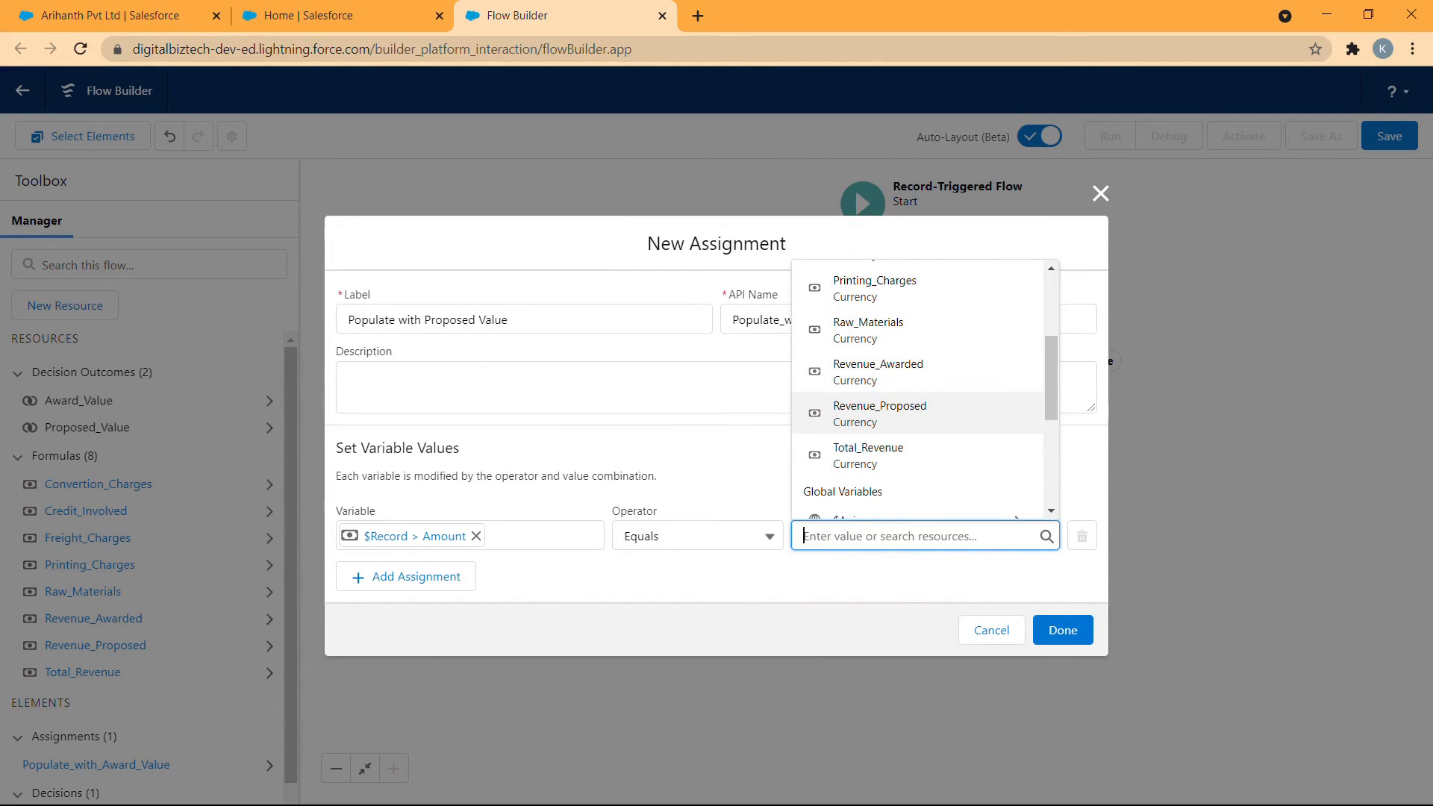
{"action": "left_click", "coordinate": [932, 413]}
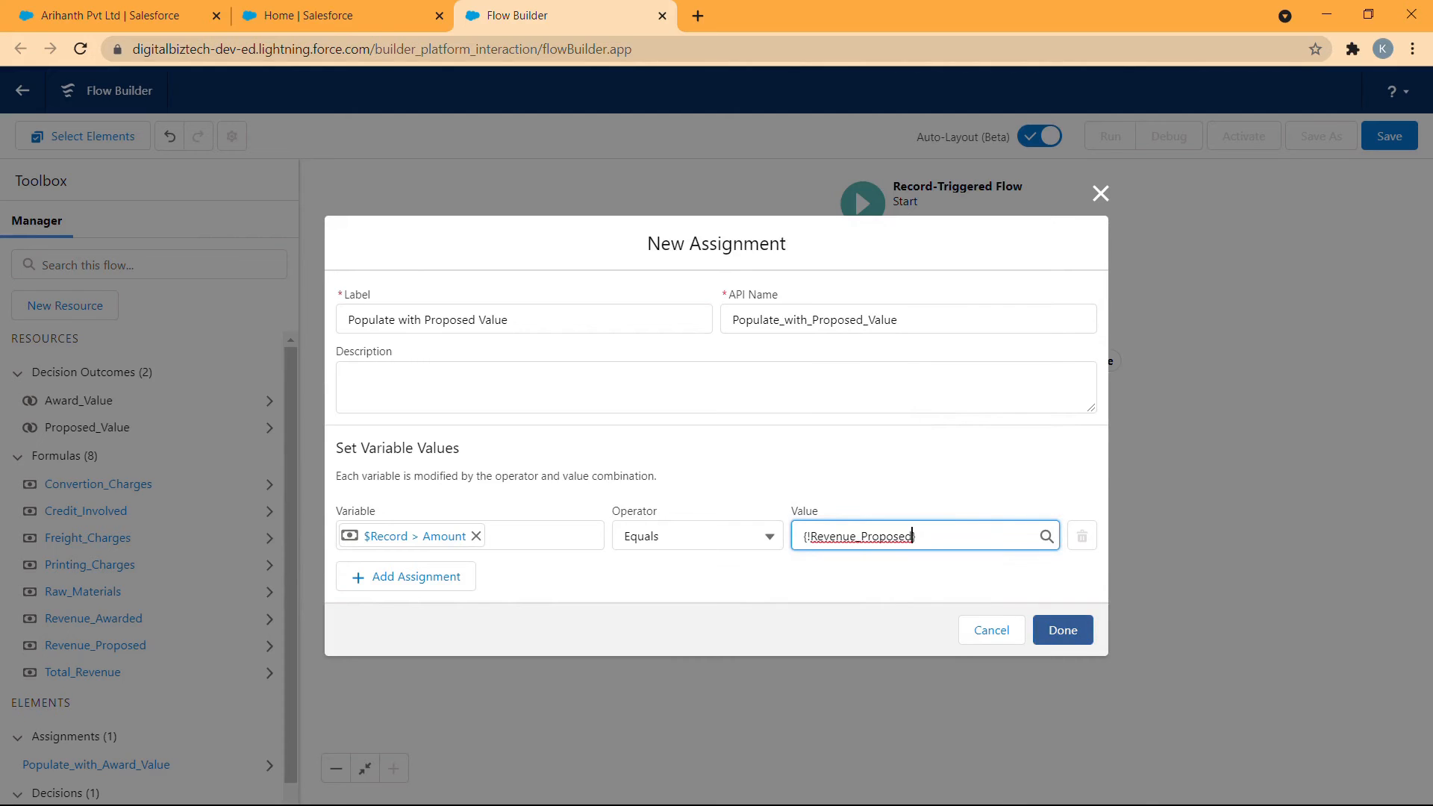
{"action": "left_click", "coordinate": [1062, 629]}
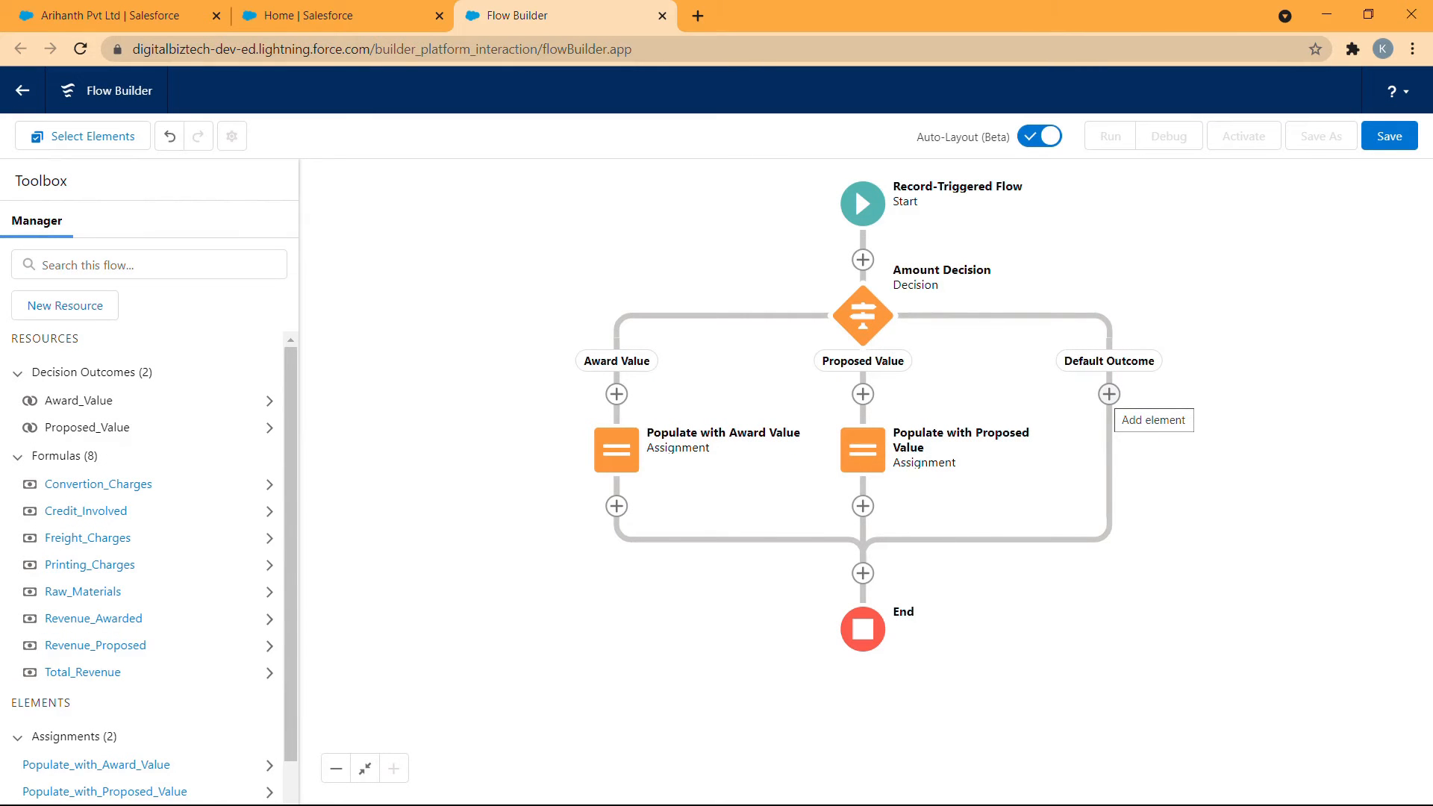
- Add an Assignment element on the Default Outcome path and label it Populate with zero
{"action": "left_click", "coordinate": [1109, 394]}
{"action": "left_click", "coordinate": [1000, 507]}
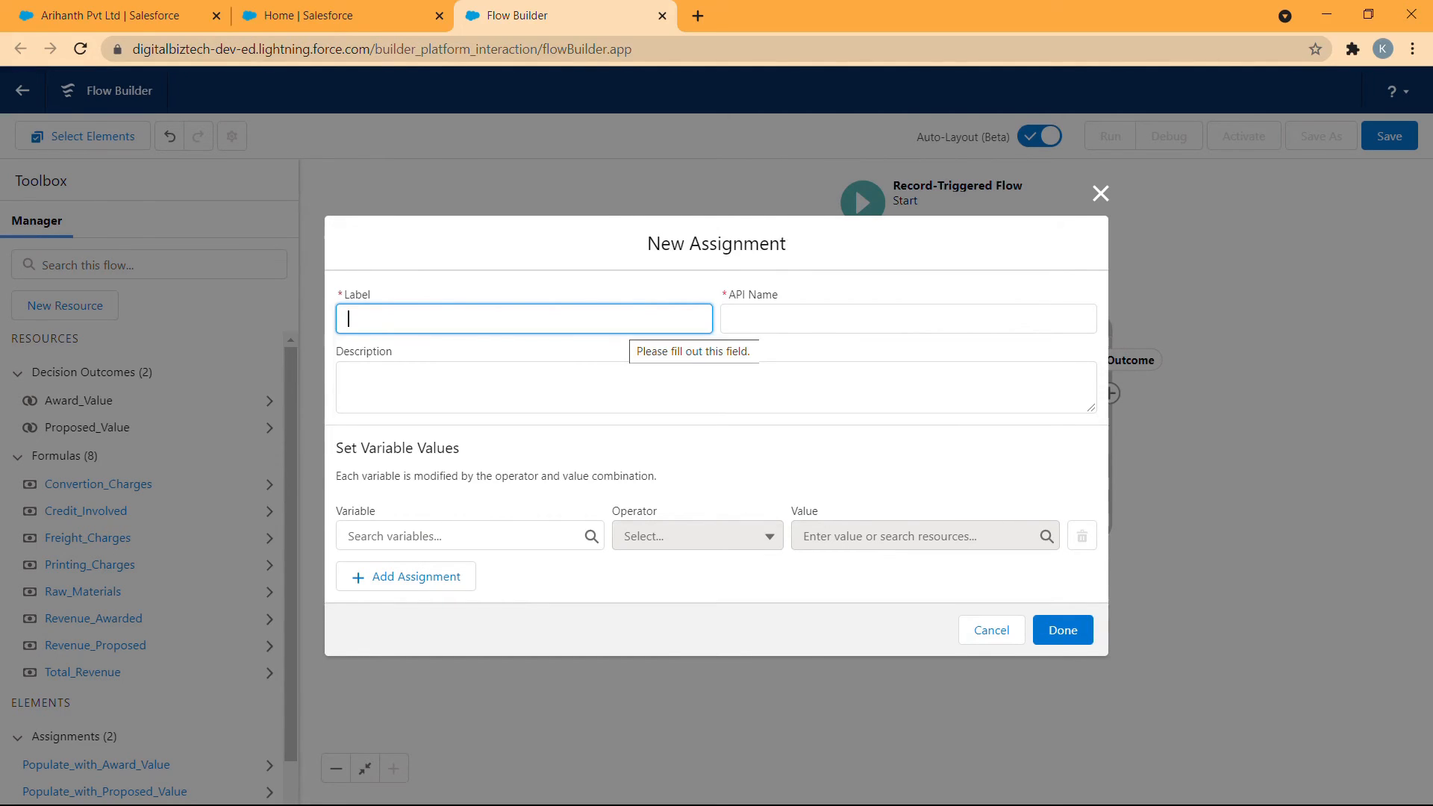
{"action": "type", "text": "Pop"}
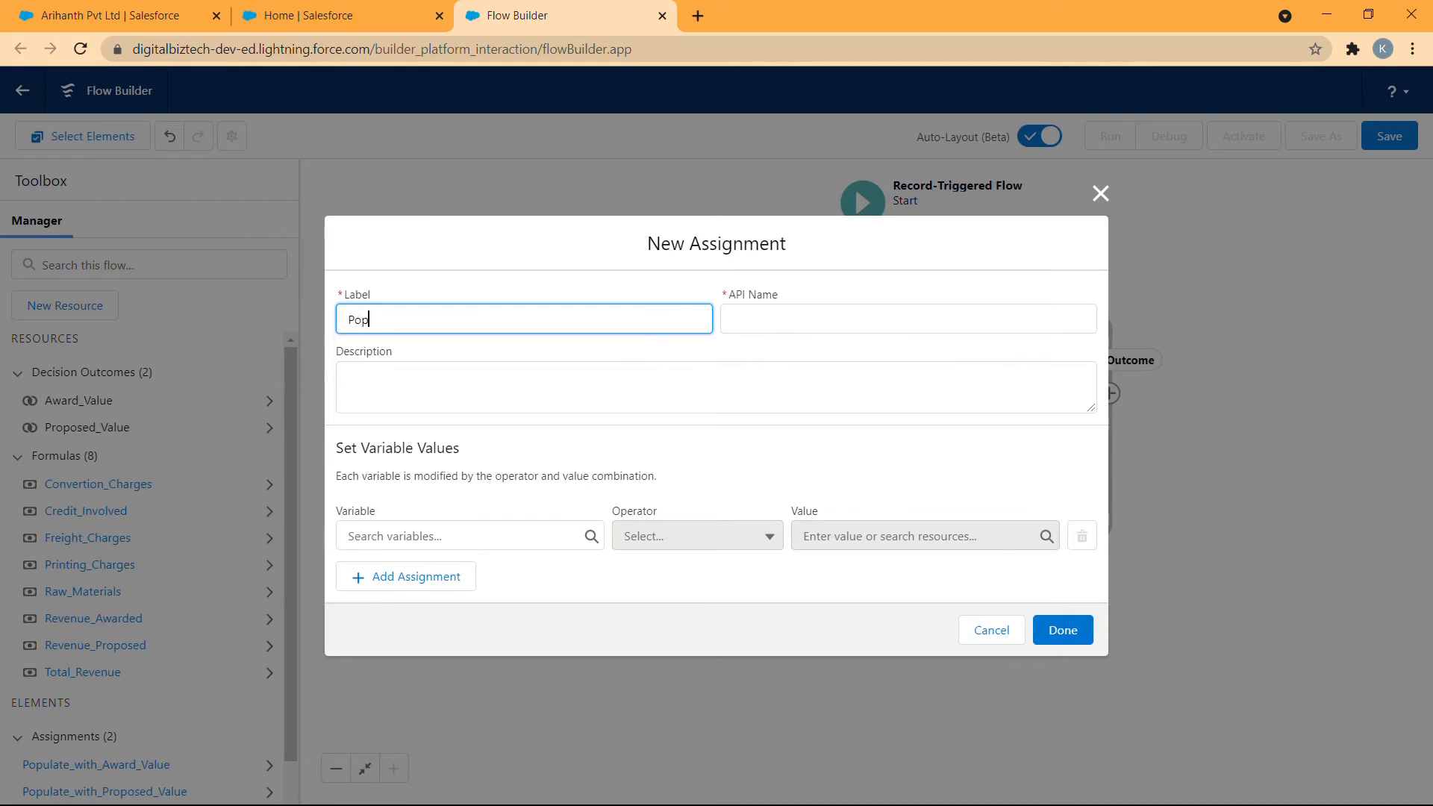
{"action": "type", "text": "ulate with zero"}
{"action": "left_click", "coordinate": [736, 454]}
{"action": "left_click", "coordinate": [456, 535]}
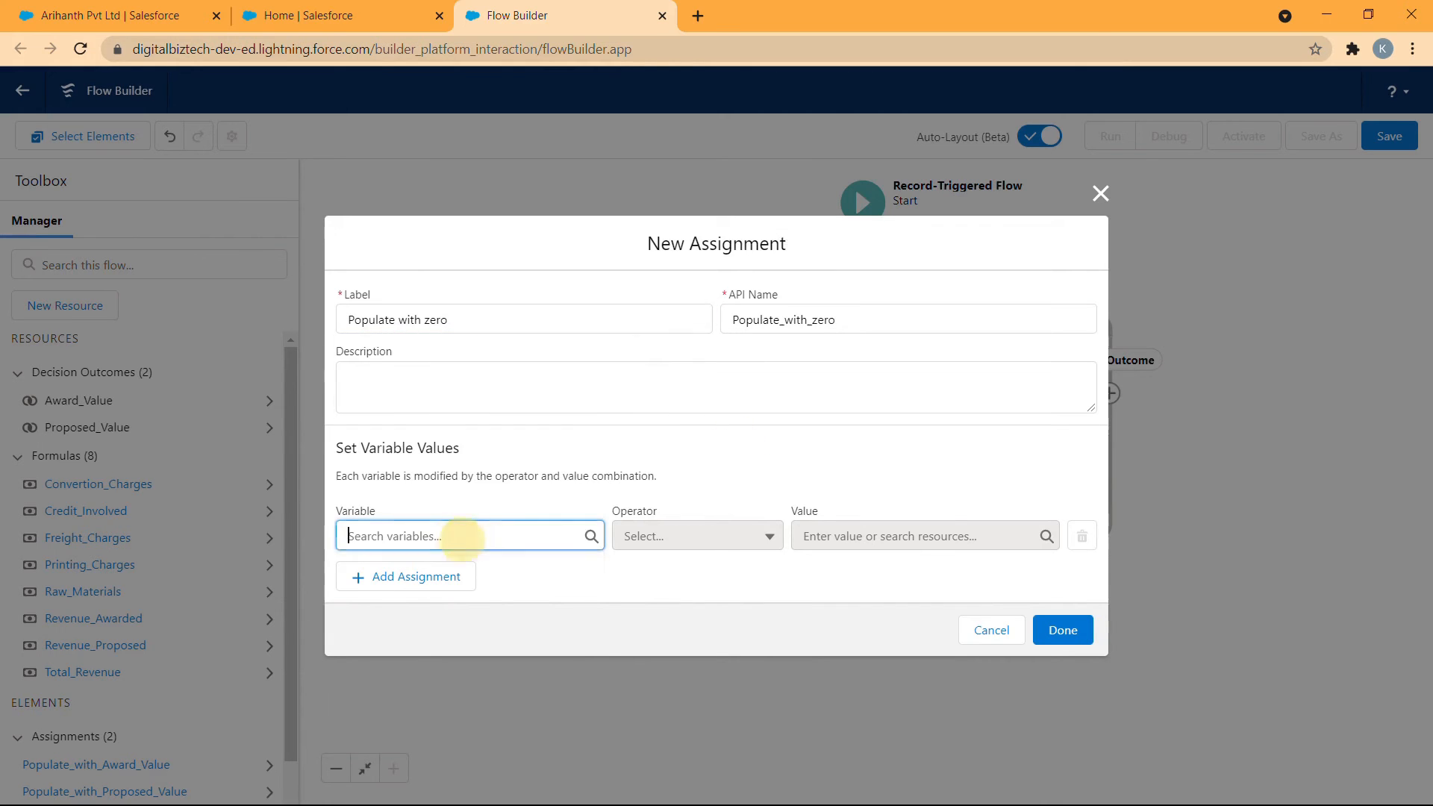
{"action": "left_click", "coordinate": [448, 666]}
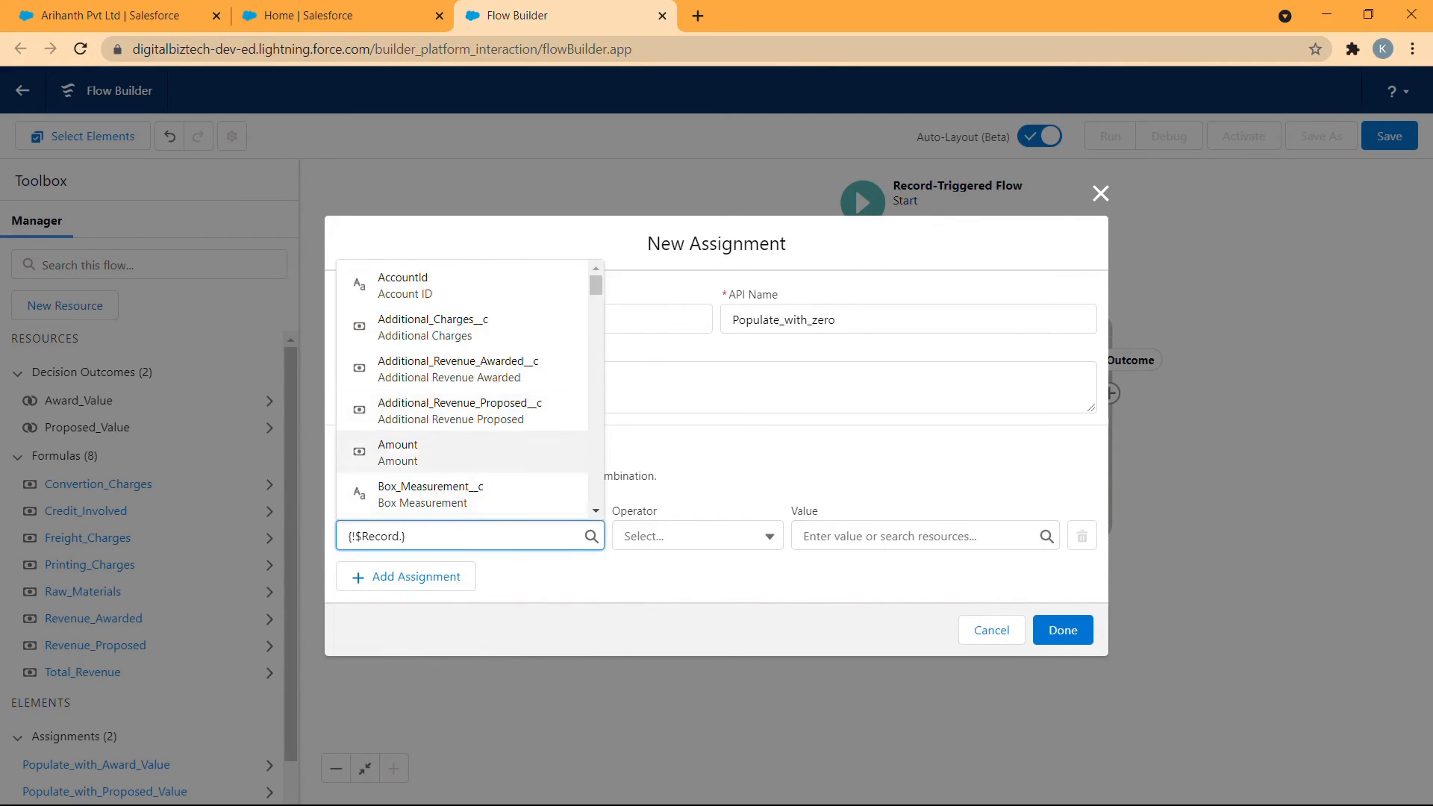
{"action": "left_click", "coordinate": [480, 454]}
{"action": "left_click_drag", "start_coordinate": [450, 535], "coordinate": [351, 563]}
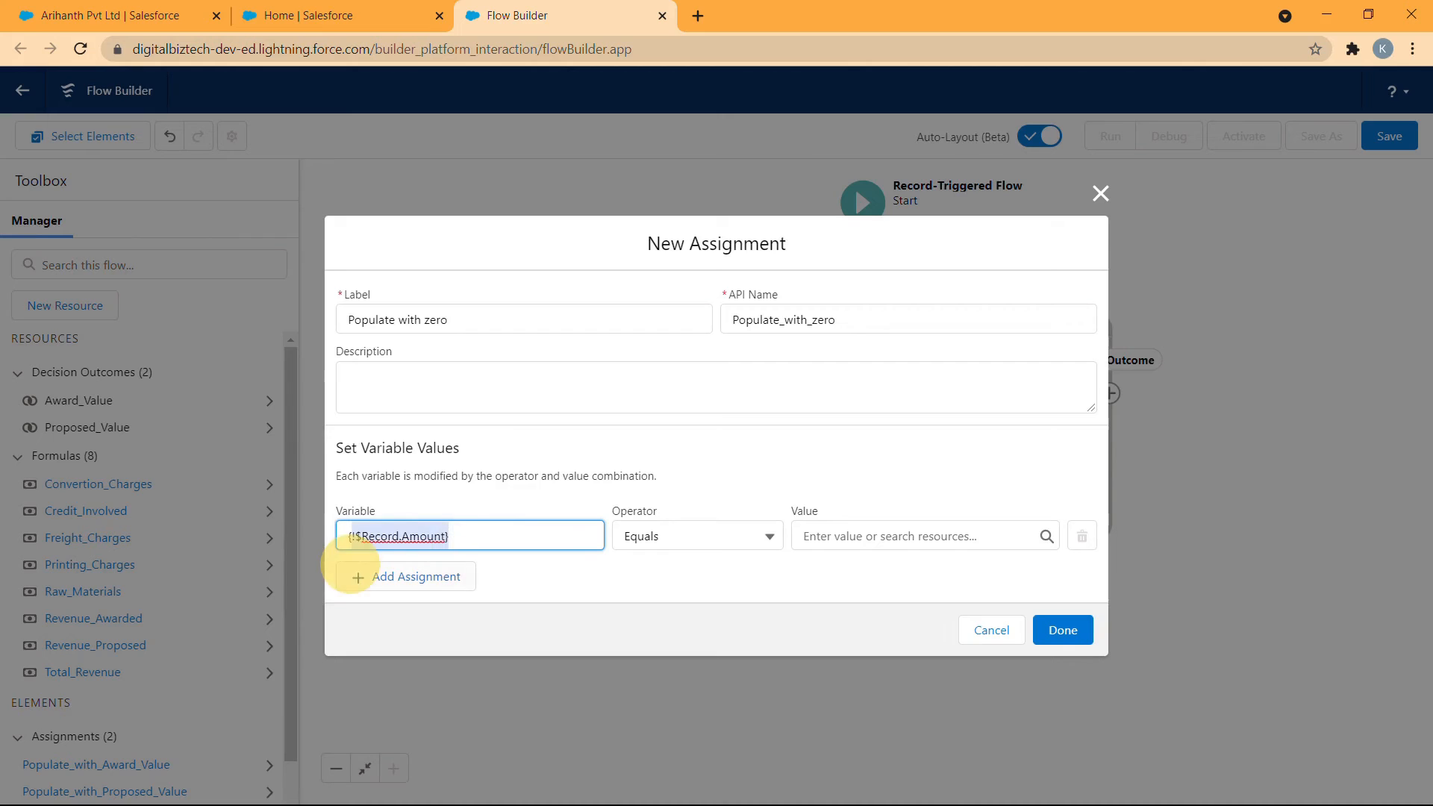
{"action": "key", "text": "BackSpace"}
- Set the triggering record's Amount to Equals 0 in the Populate with zero assignment and finish it
{"action": "left_click", "coordinate": [464, 541]}
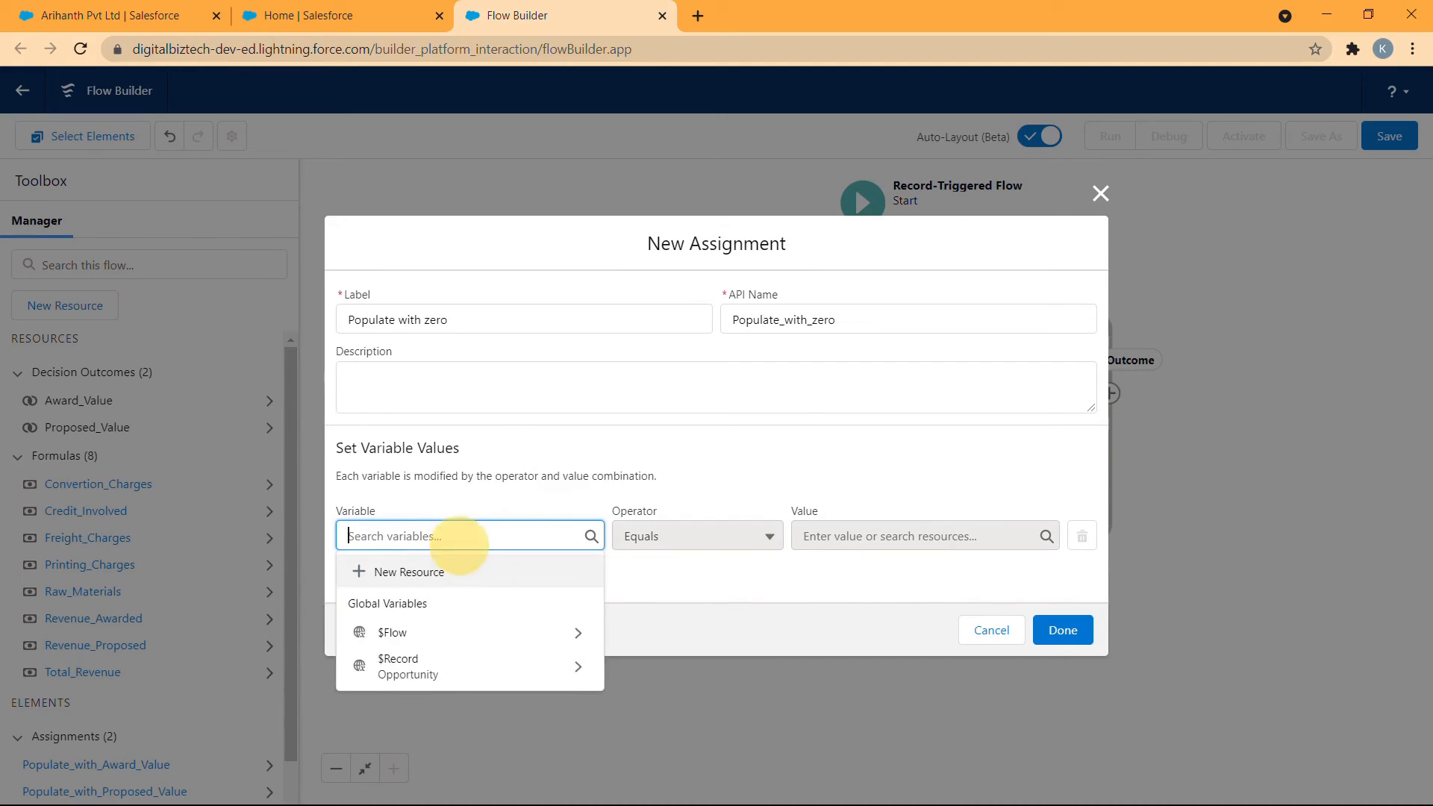
{"action": "left_click", "coordinate": [464, 654]}
{"action": "left_click", "coordinate": [477, 452]}
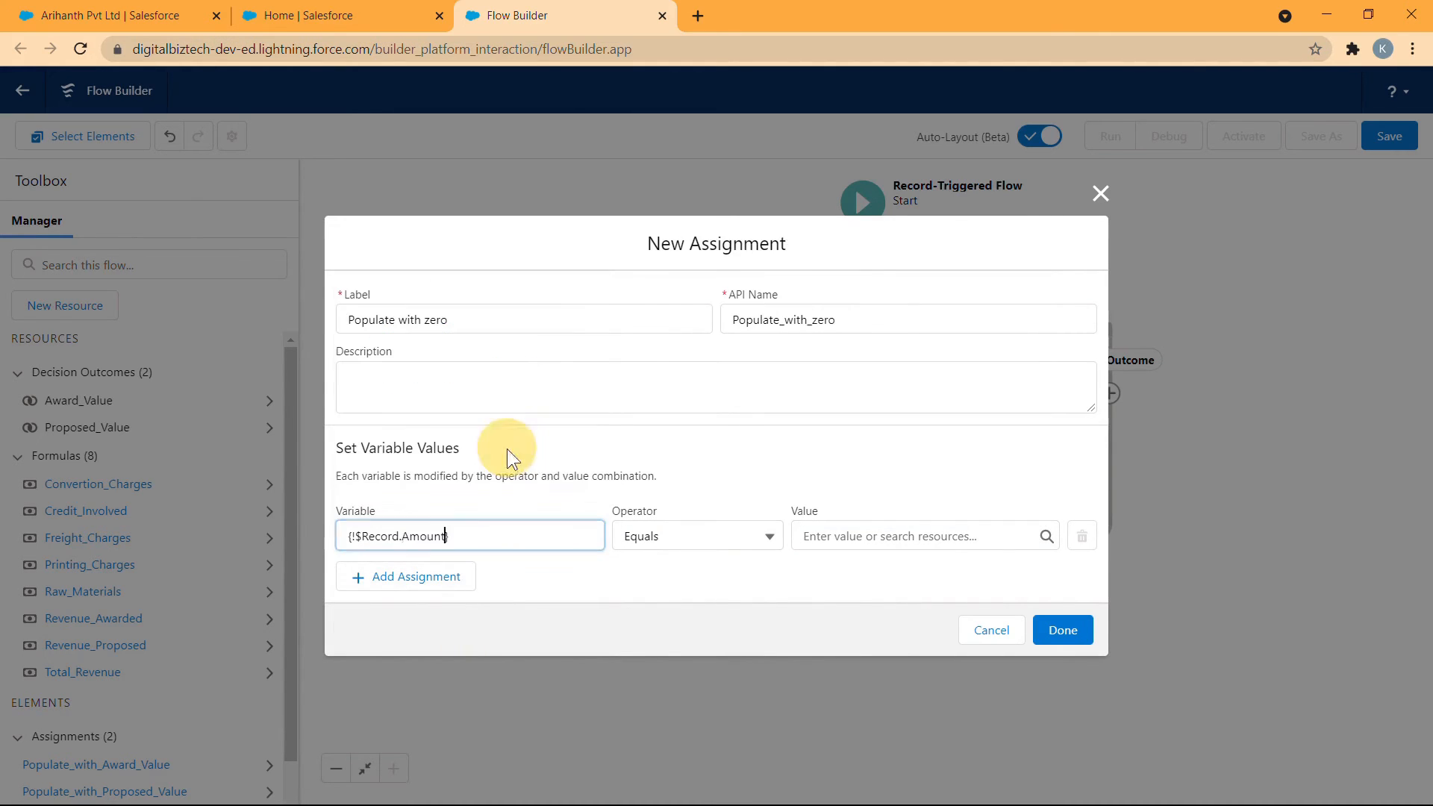
{"action": "left_click", "coordinate": [802, 534]}
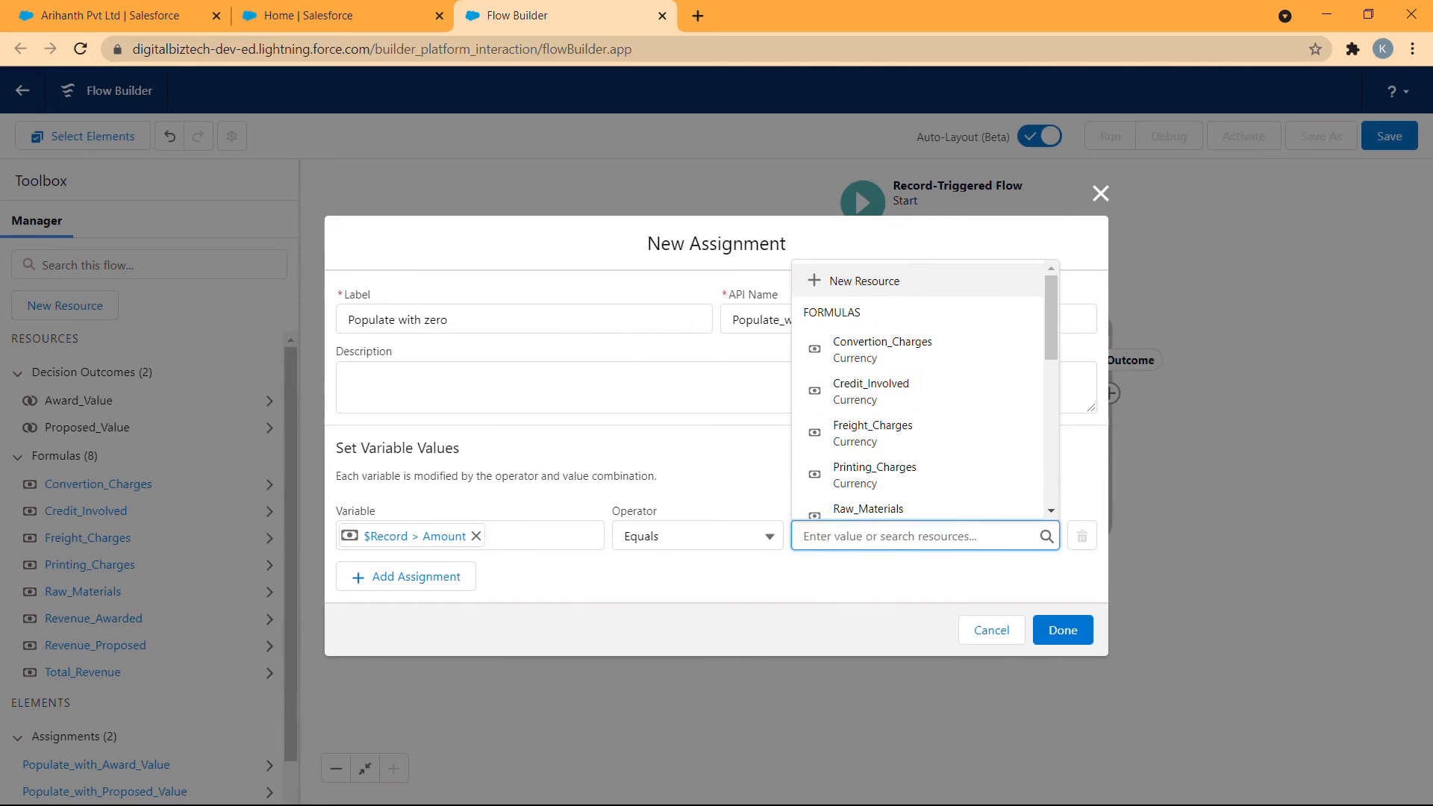
{"action": "type", "text": "0"}
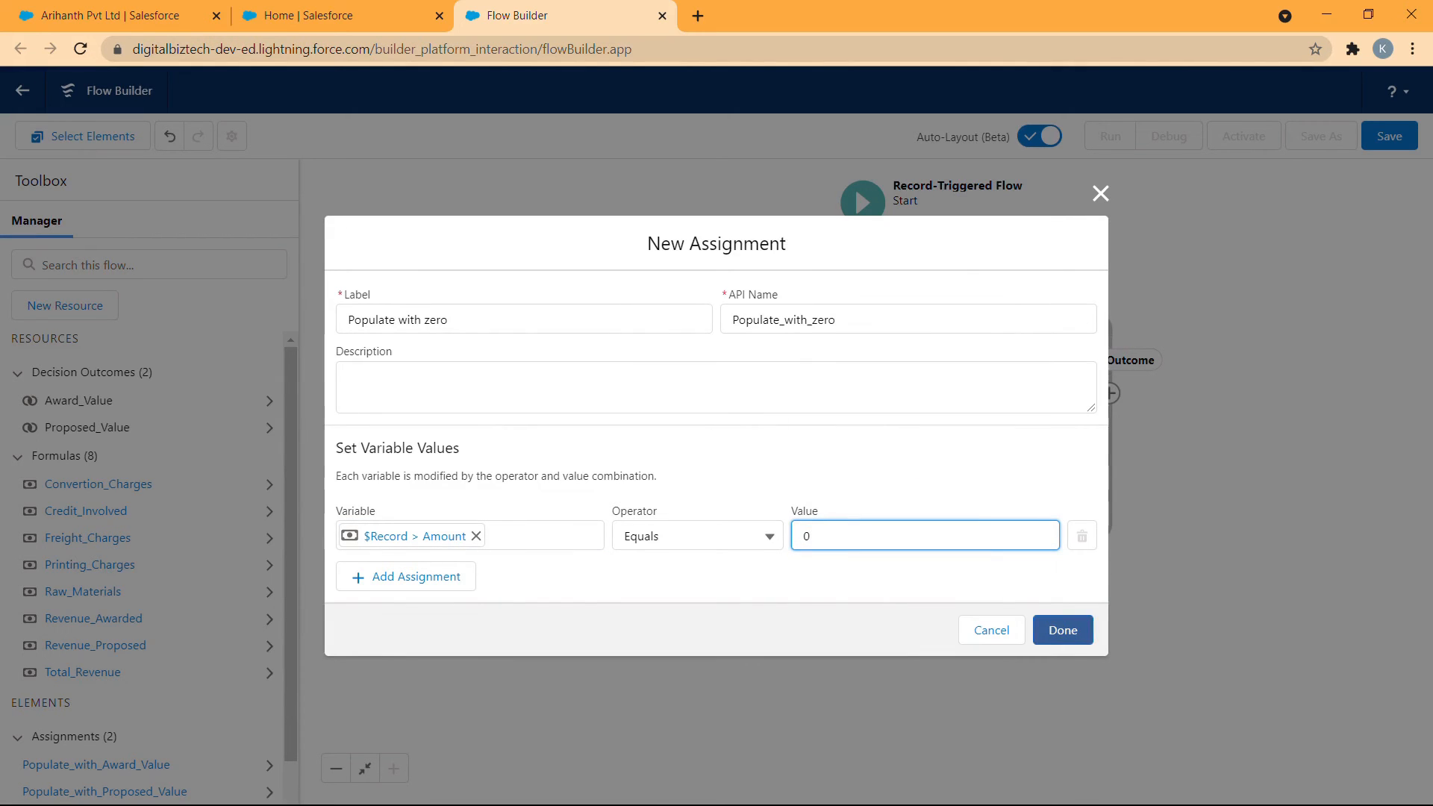
{"action": "left_click", "coordinate": [1063, 630]}
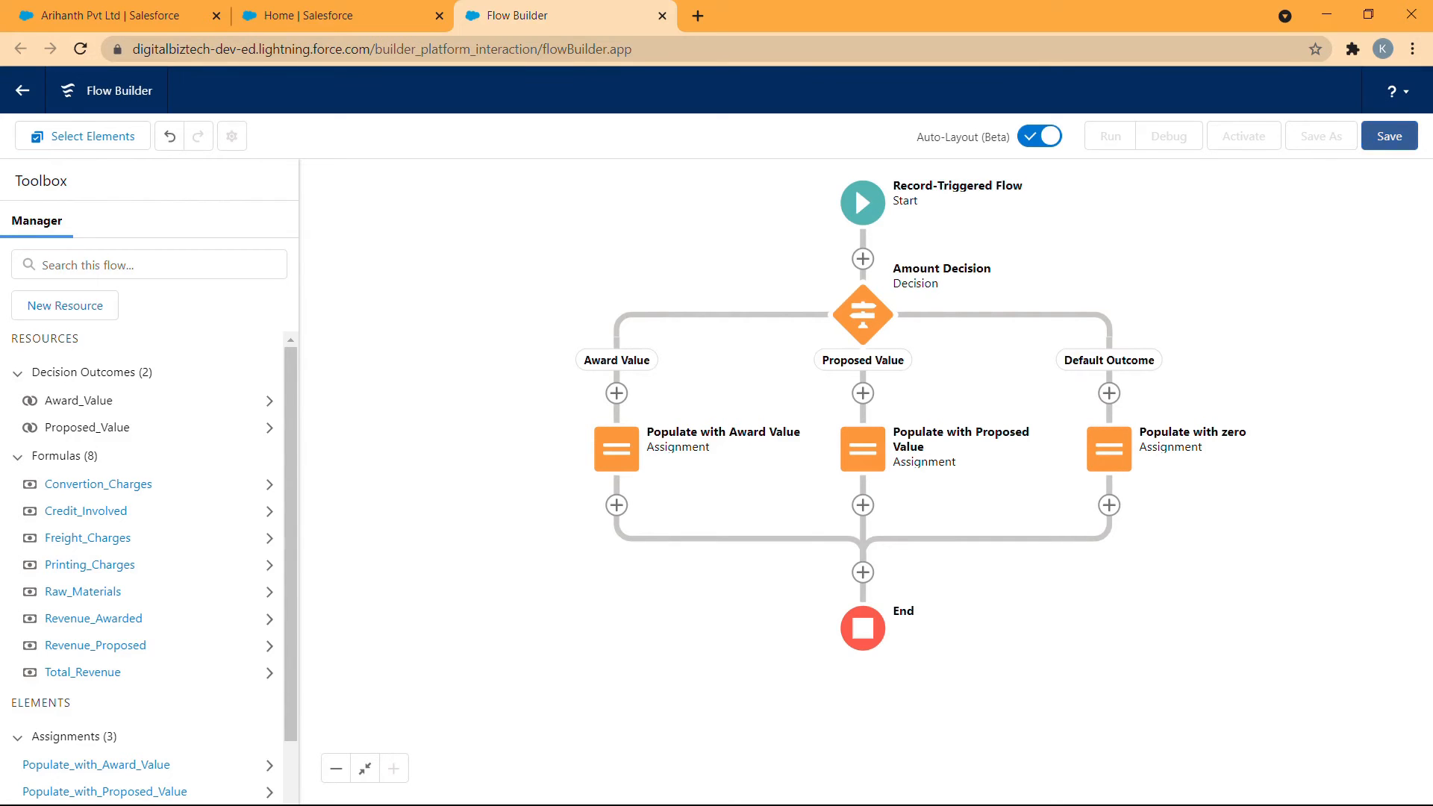
- Save the flow with the label Calculating Award and activate it
{"action": "left_click", "coordinate": [1392, 142]}
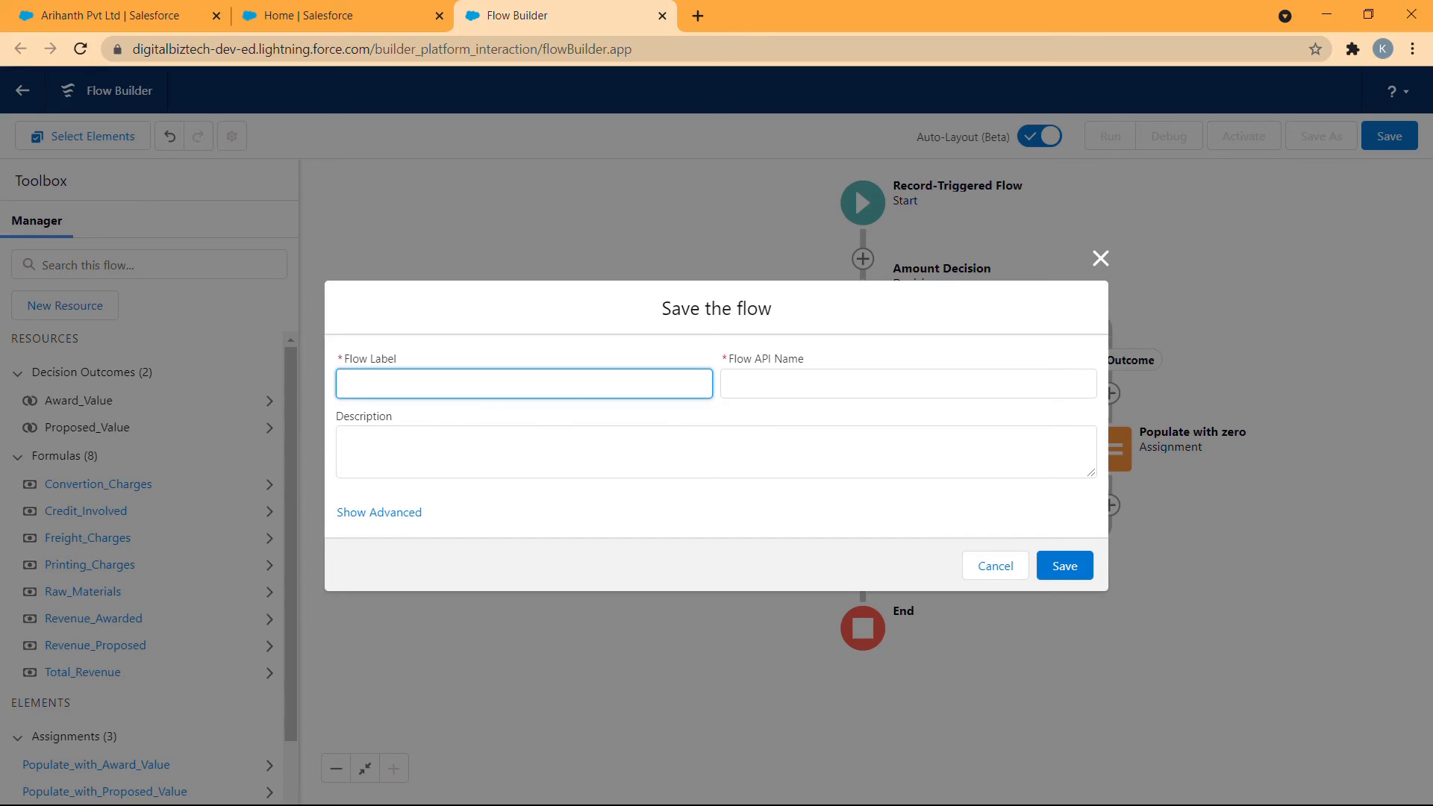
{"action": "type", "text": "Calculating Award"}
{"action": "left_click", "coordinate": [609, 501]}
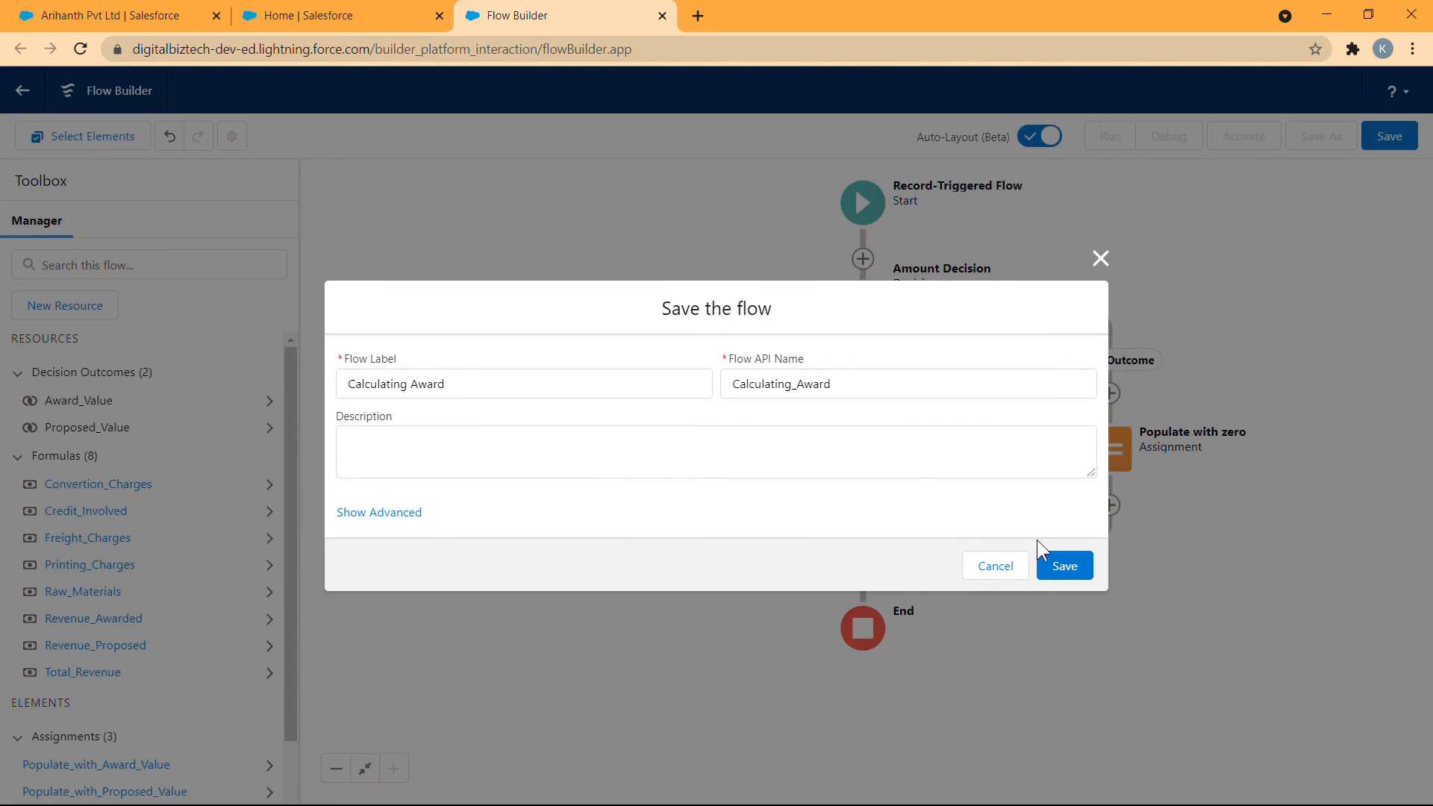
{"action": "left_click", "coordinate": [1064, 566]}
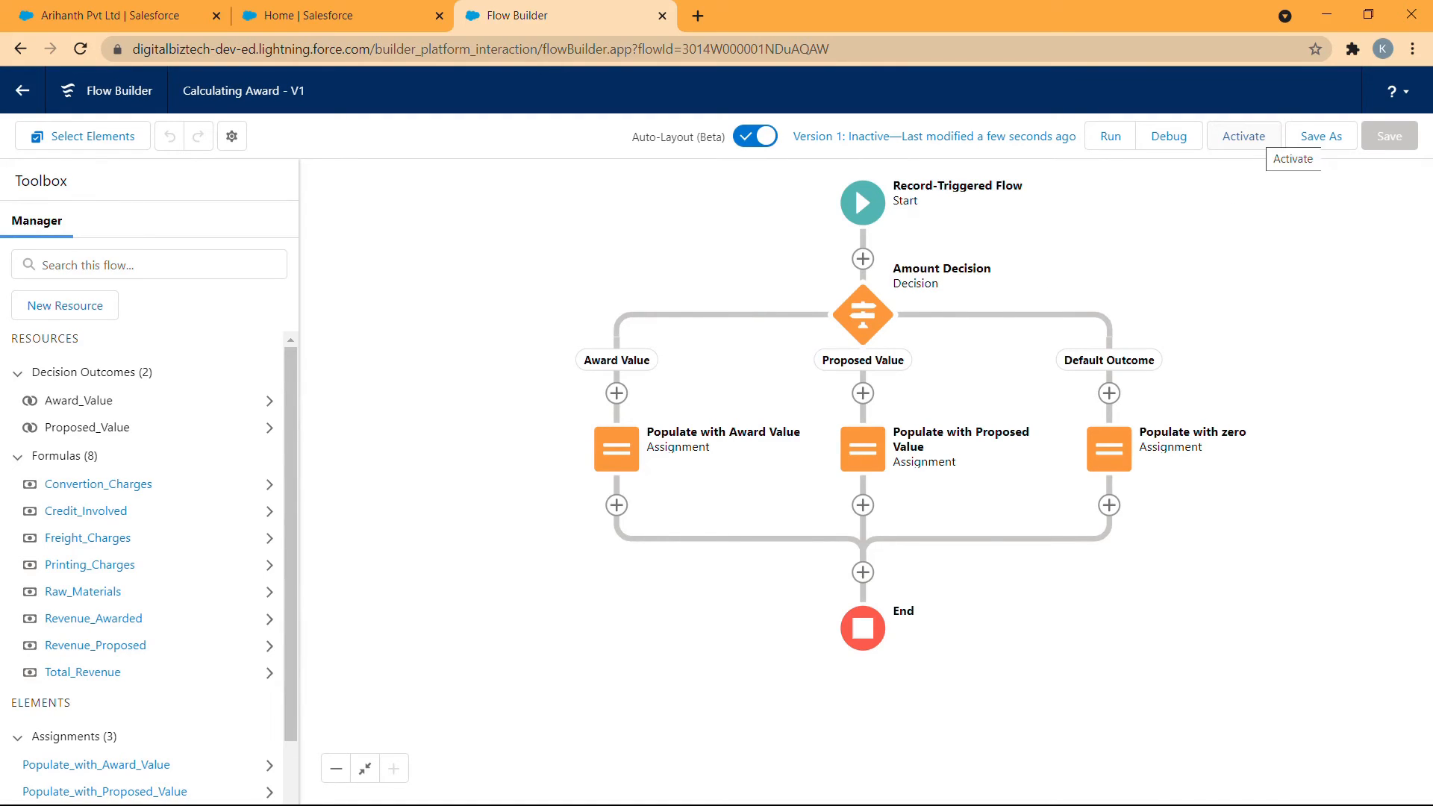
{"action": "left_click", "coordinate": [1243, 137]}
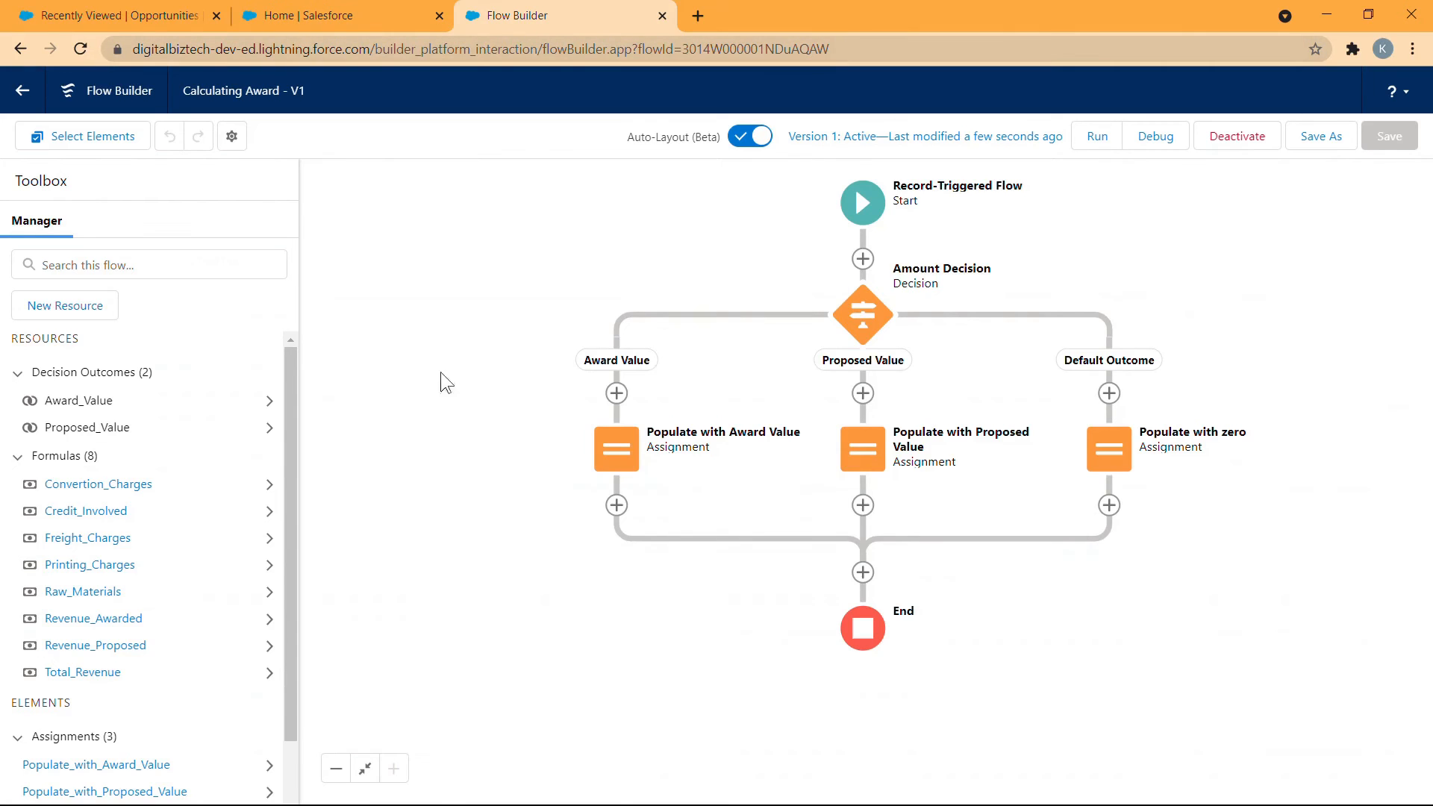
- Switch to the Opportunities list and start a new opportunity with the Existing record type
{"action": "left_click", "coordinate": [49, 12]}
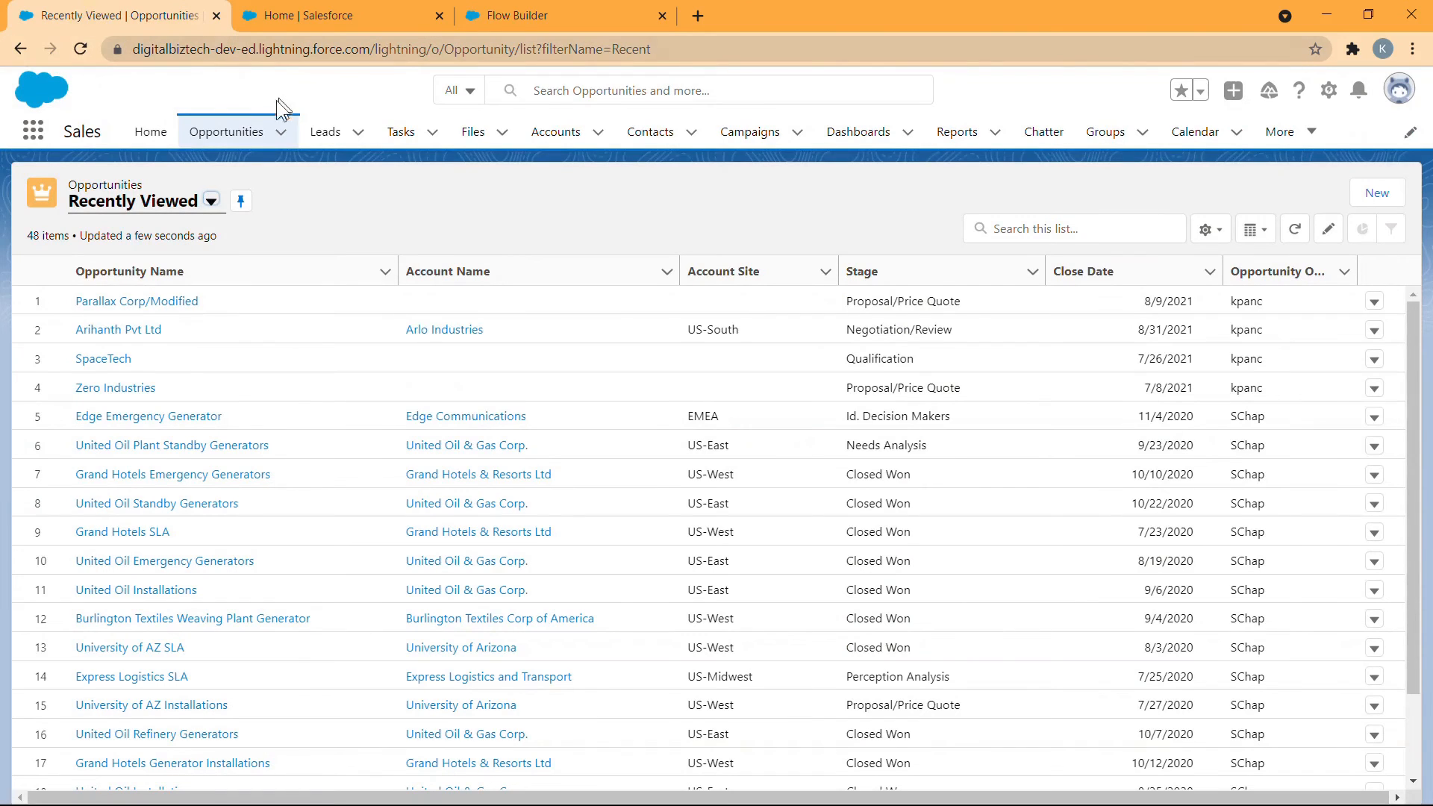
{"action": "left_click", "coordinate": [1377, 194]}
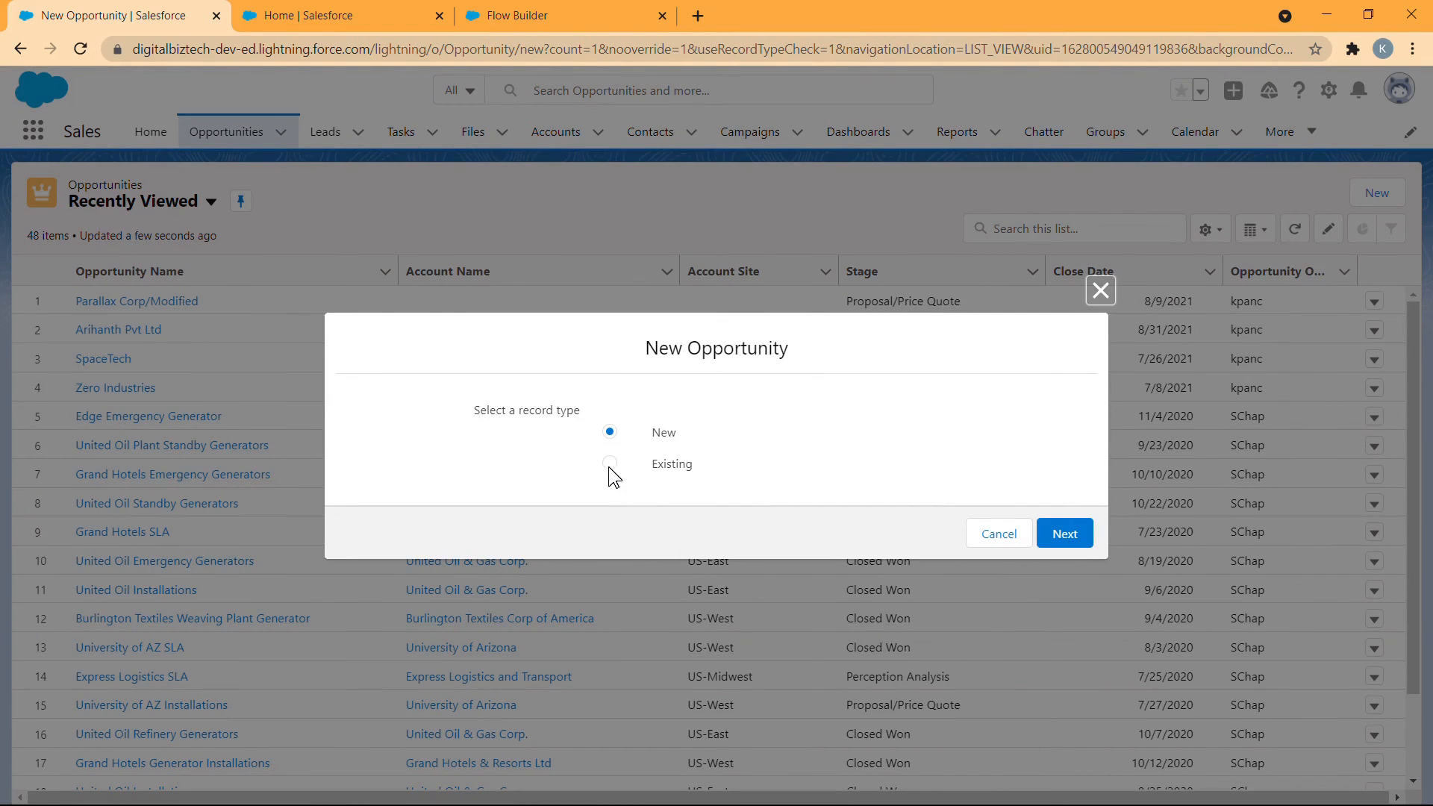
{"action": "left_click", "coordinate": [609, 464]}
{"action": "left_click", "coordinate": [1069, 532]}
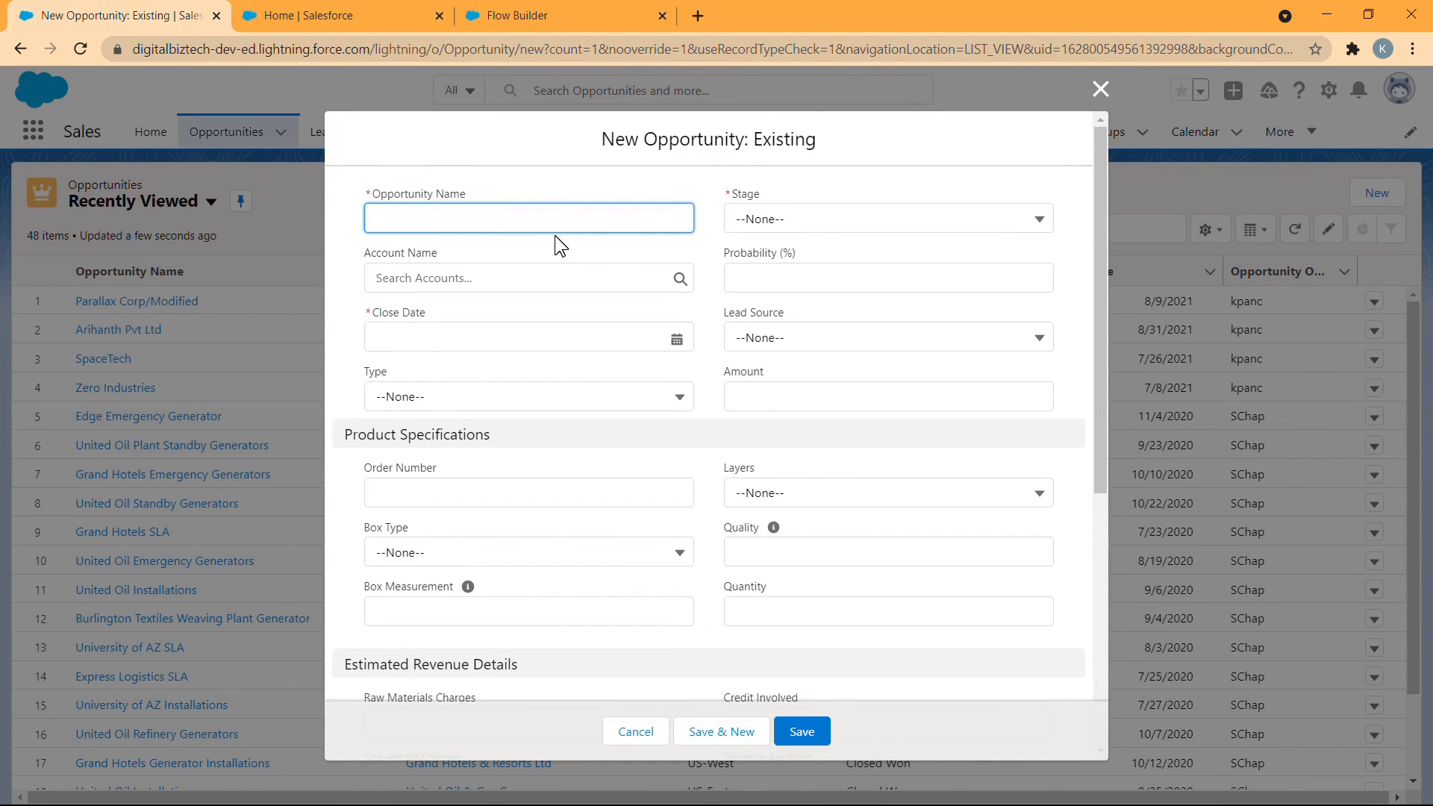
- Name the opportunity Stork Industries, with stage Proposal/Price Quote and close date 8/31/2021
{"action": "type", "text": "Stork Industries"}
{"action": "left_click", "coordinate": [815, 217]}
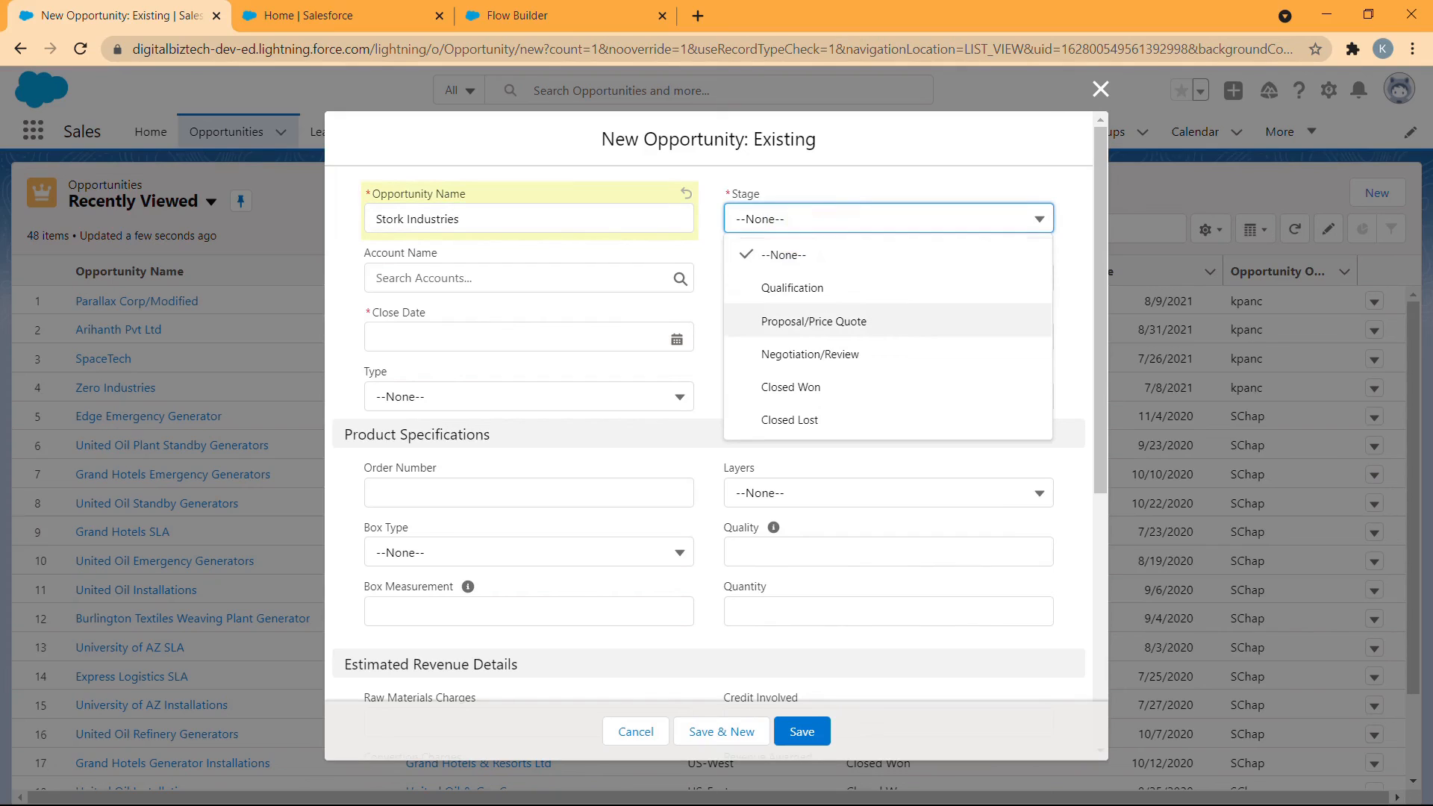
{"action": "left_click", "coordinate": [813, 321]}
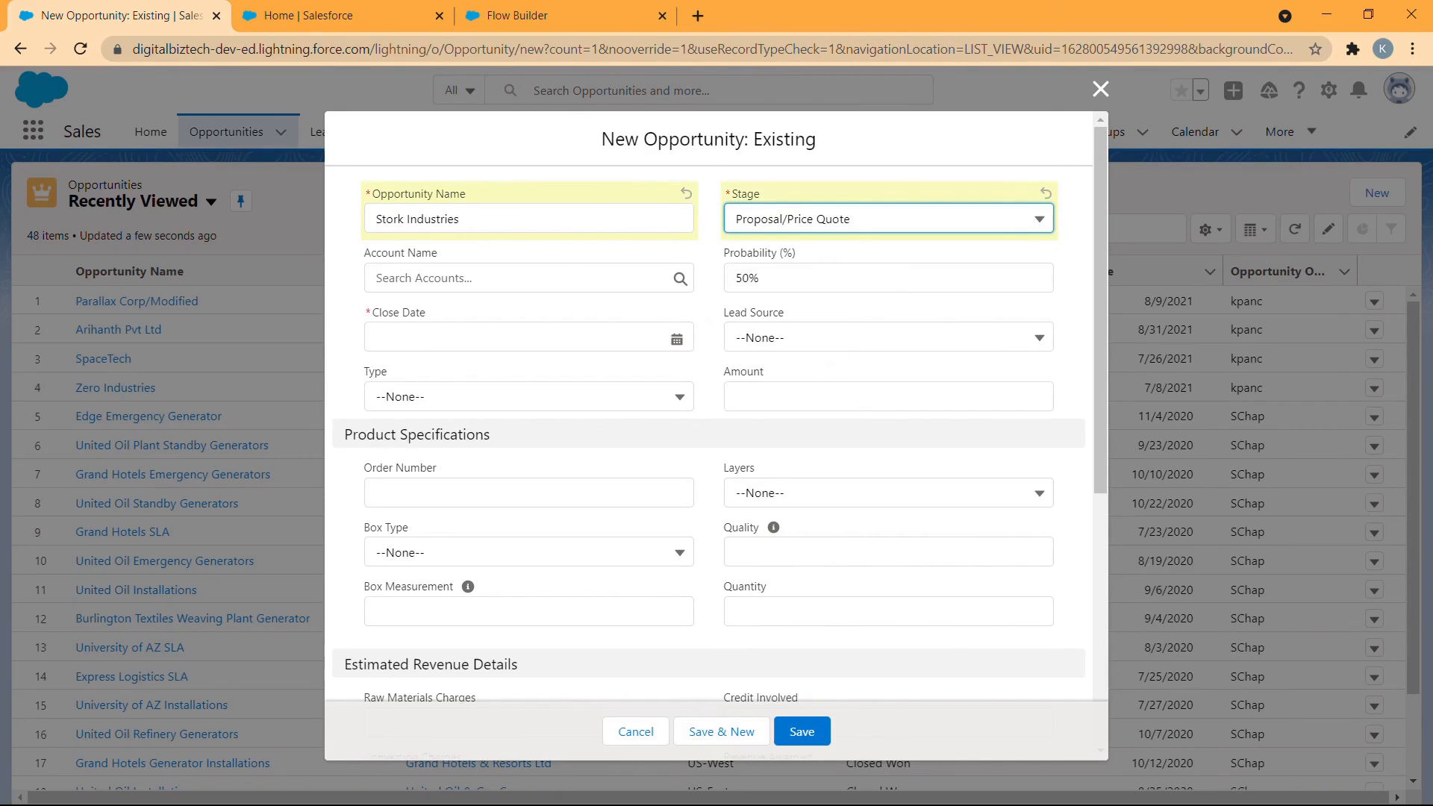
{"action": "left_click", "coordinate": [560, 337]}
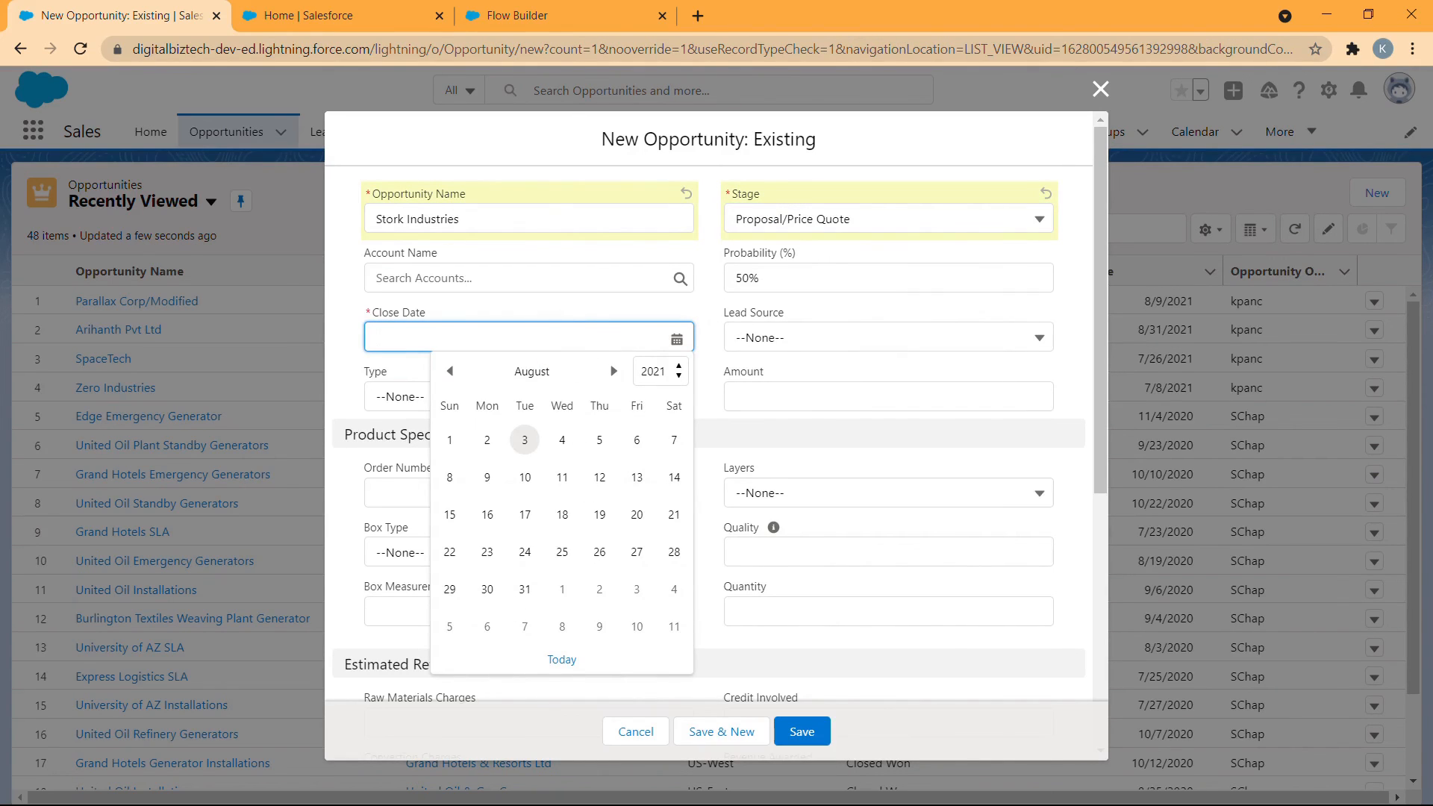
{"action": "left_click", "coordinate": [525, 589]}
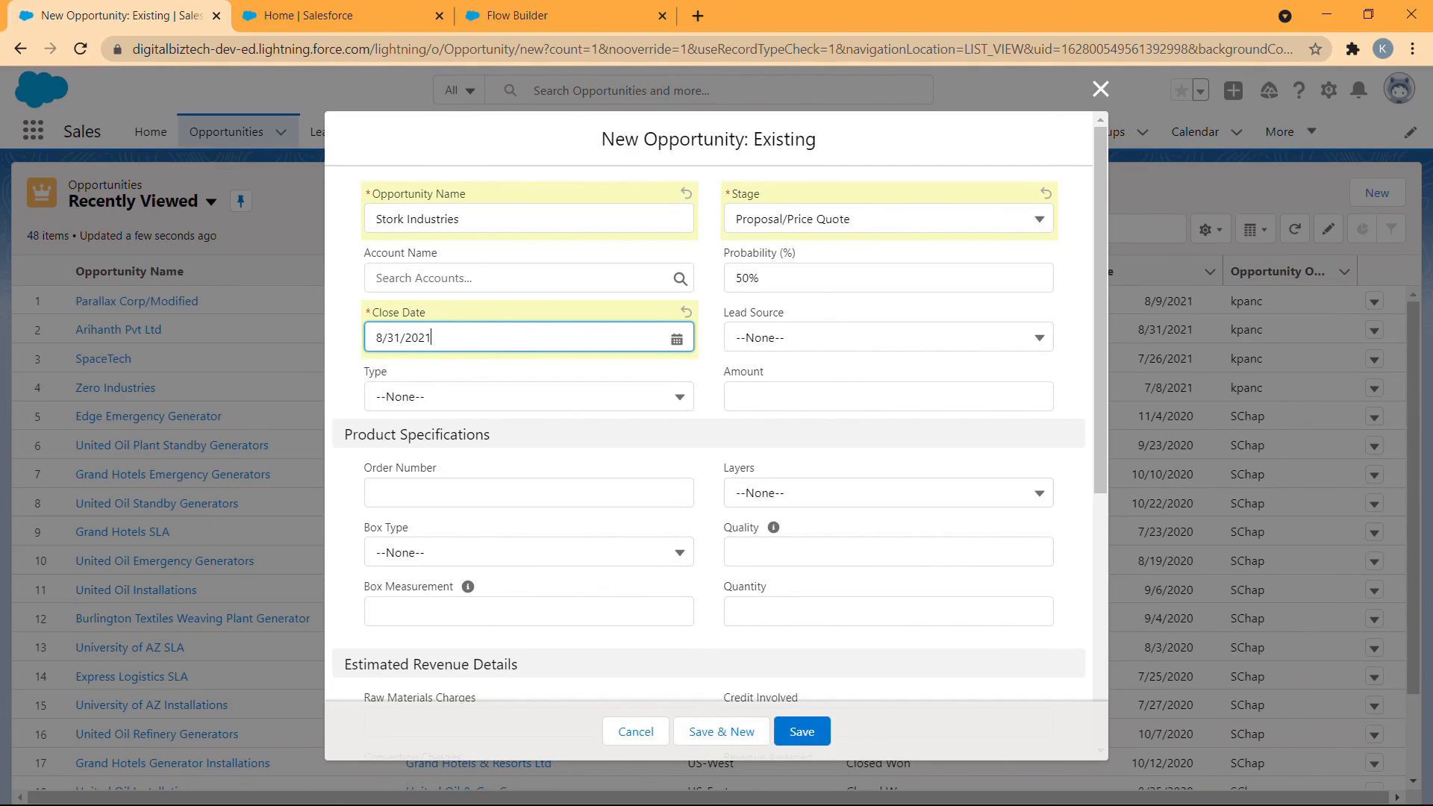
- Set the opportunity's Lead Source to Web and its Type to Existing Customer - Upgrade
{"action": "left_click", "coordinate": [841, 339]}
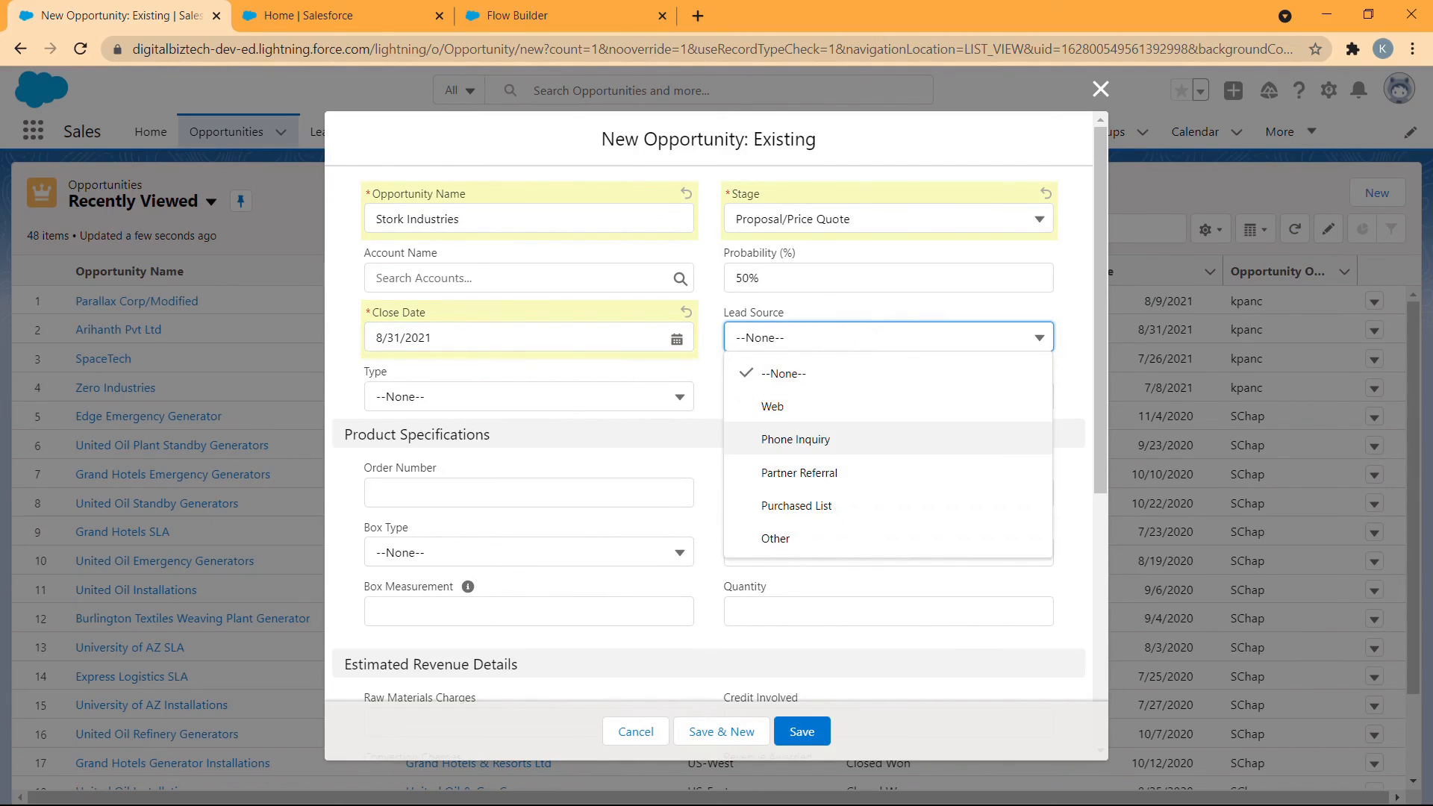
{"action": "left_click", "coordinate": [773, 406]}
{"action": "left_click", "coordinate": [592, 399]}
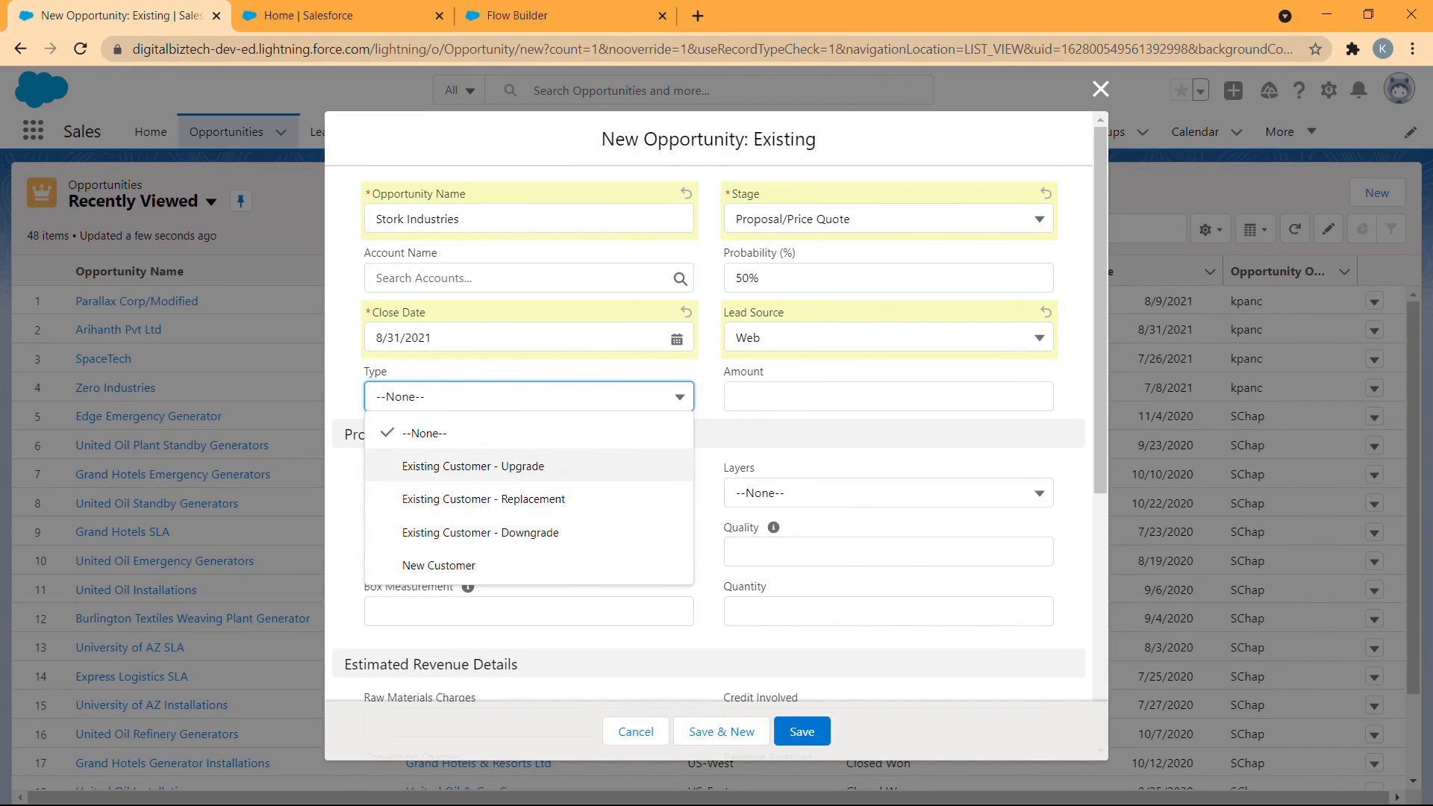
{"action": "left_click", "coordinate": [564, 468]}
- In the product specifications, enter the order number and choose 4 Layered layers and the Printed Universal box type
{"action": "scroll", "coordinate": [714, 483], "scroll_direction": "down", "scroll_amount": 2}
{"action": "scroll", "coordinate": [714, 478], "scroll_direction": "down", "scroll_amount": 1}
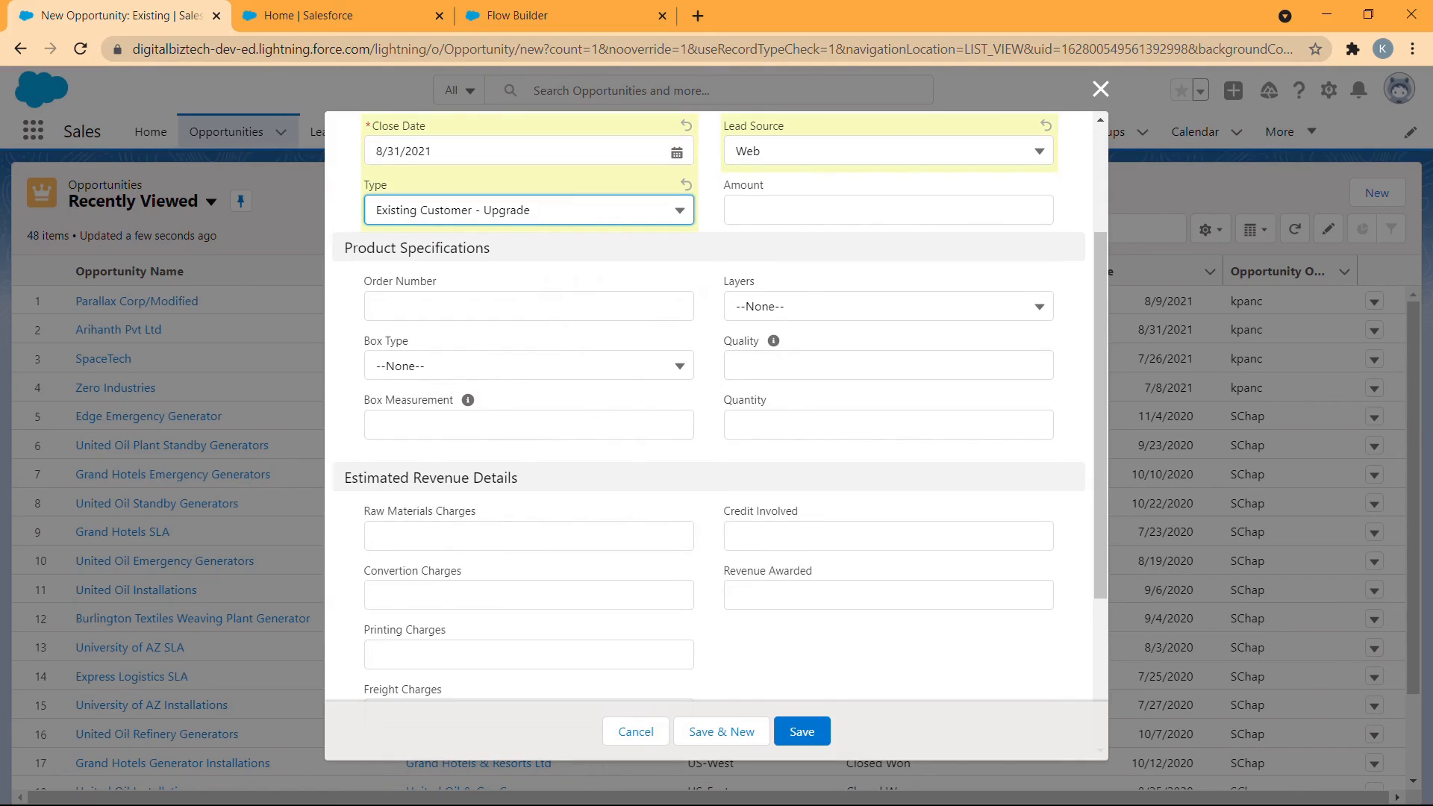
{"action": "left_click", "coordinate": [639, 302]}
{"action": "type", "text": "2054"}
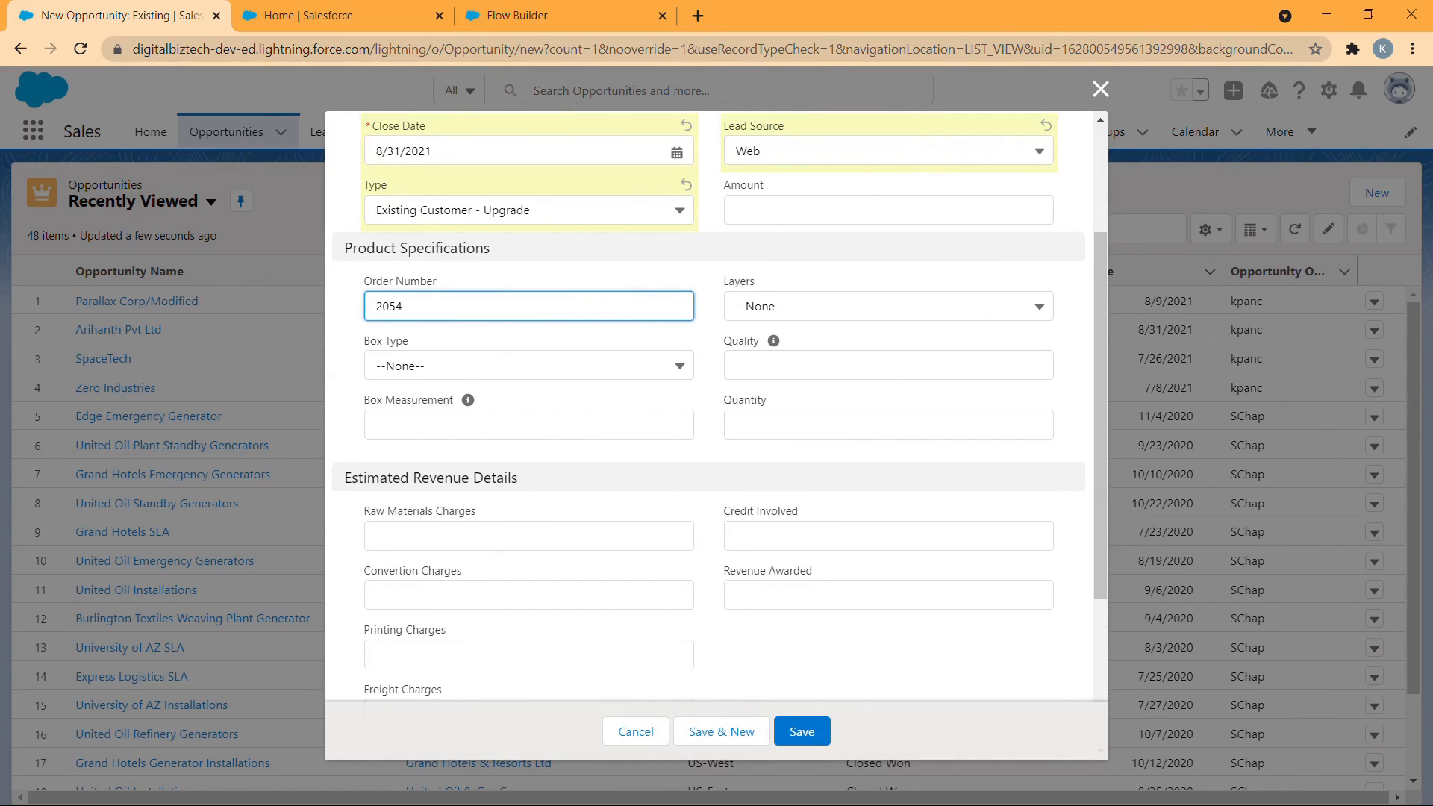
{"action": "left_click", "coordinate": [889, 307]}
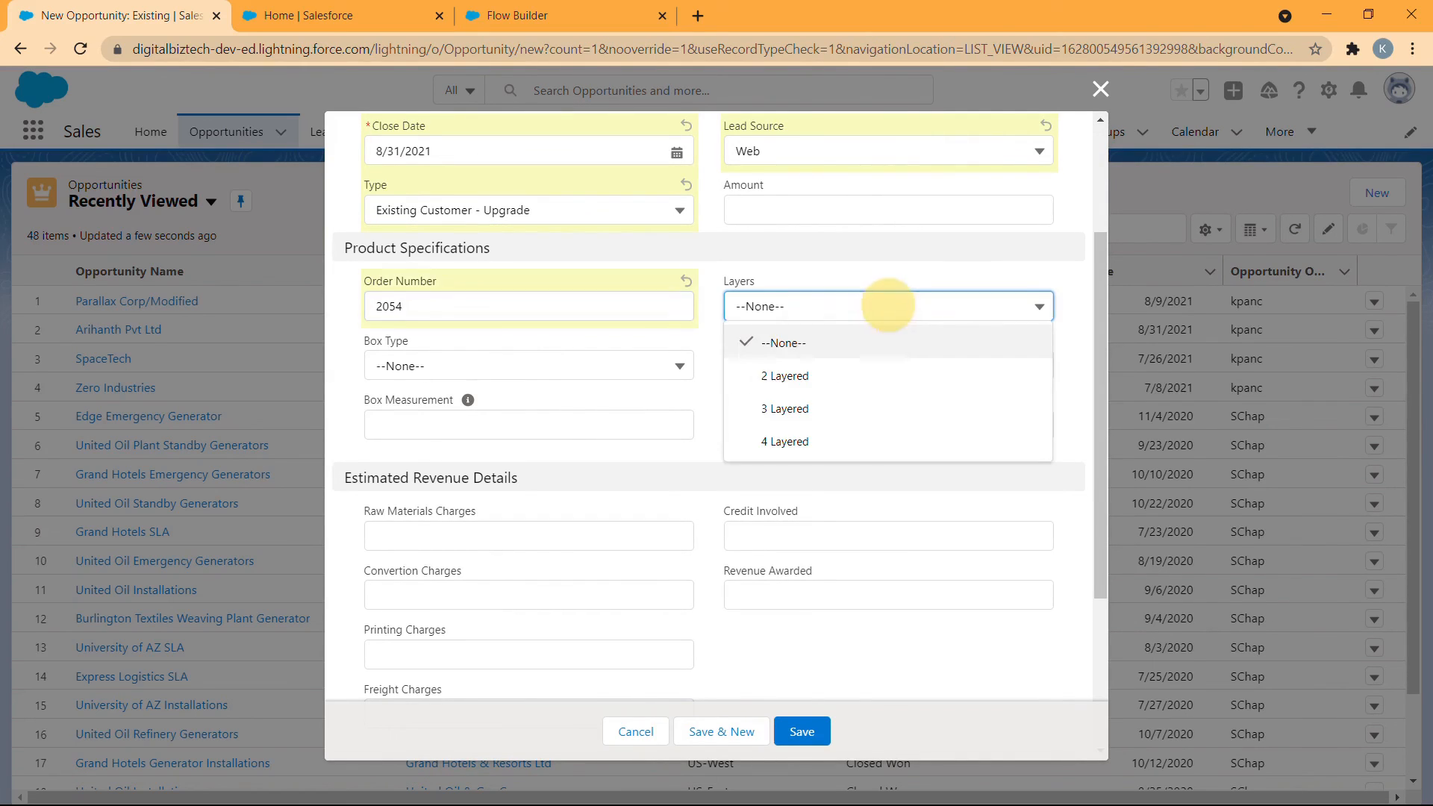
{"action": "left_click", "coordinate": [855, 437]}
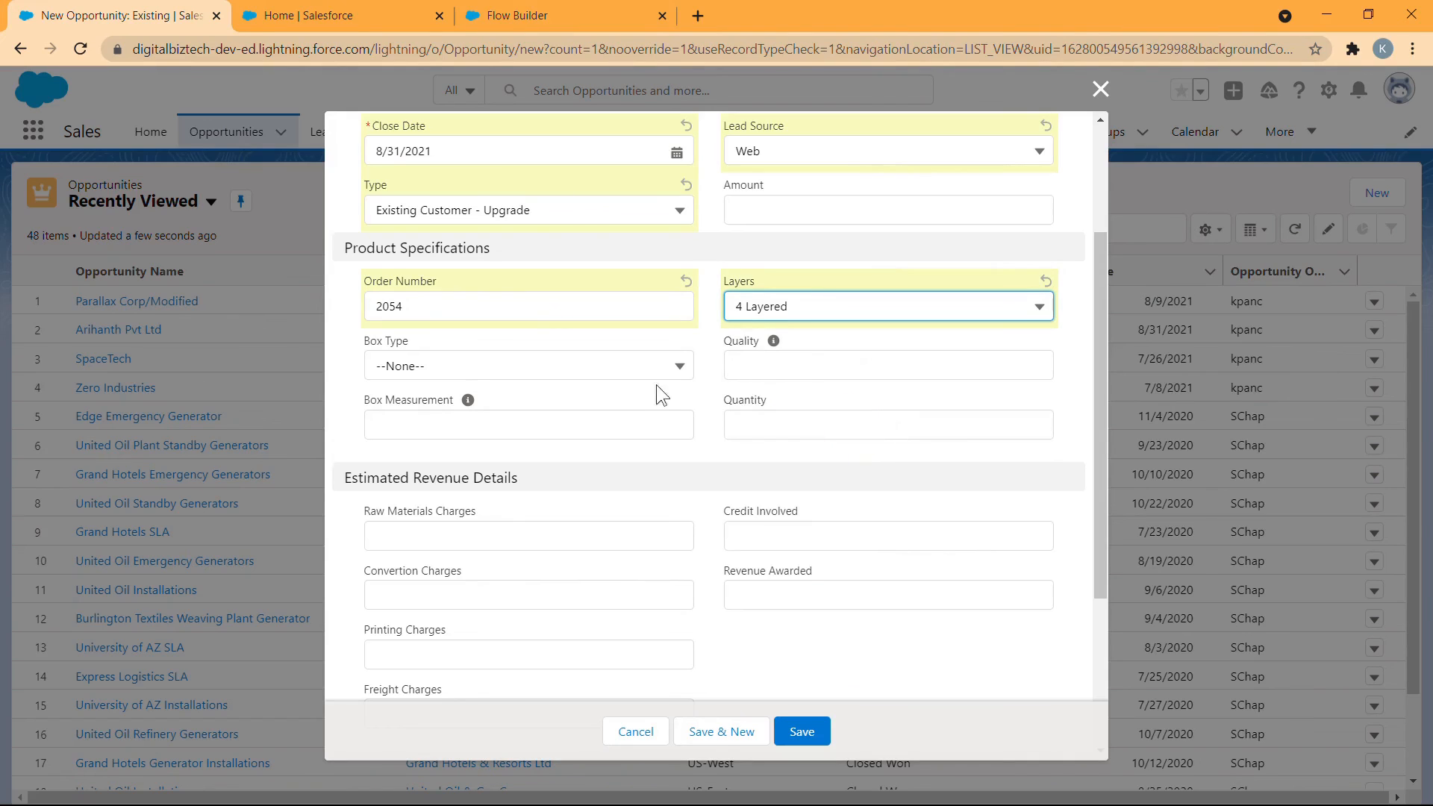
{"action": "left_click", "coordinate": [586, 364]}
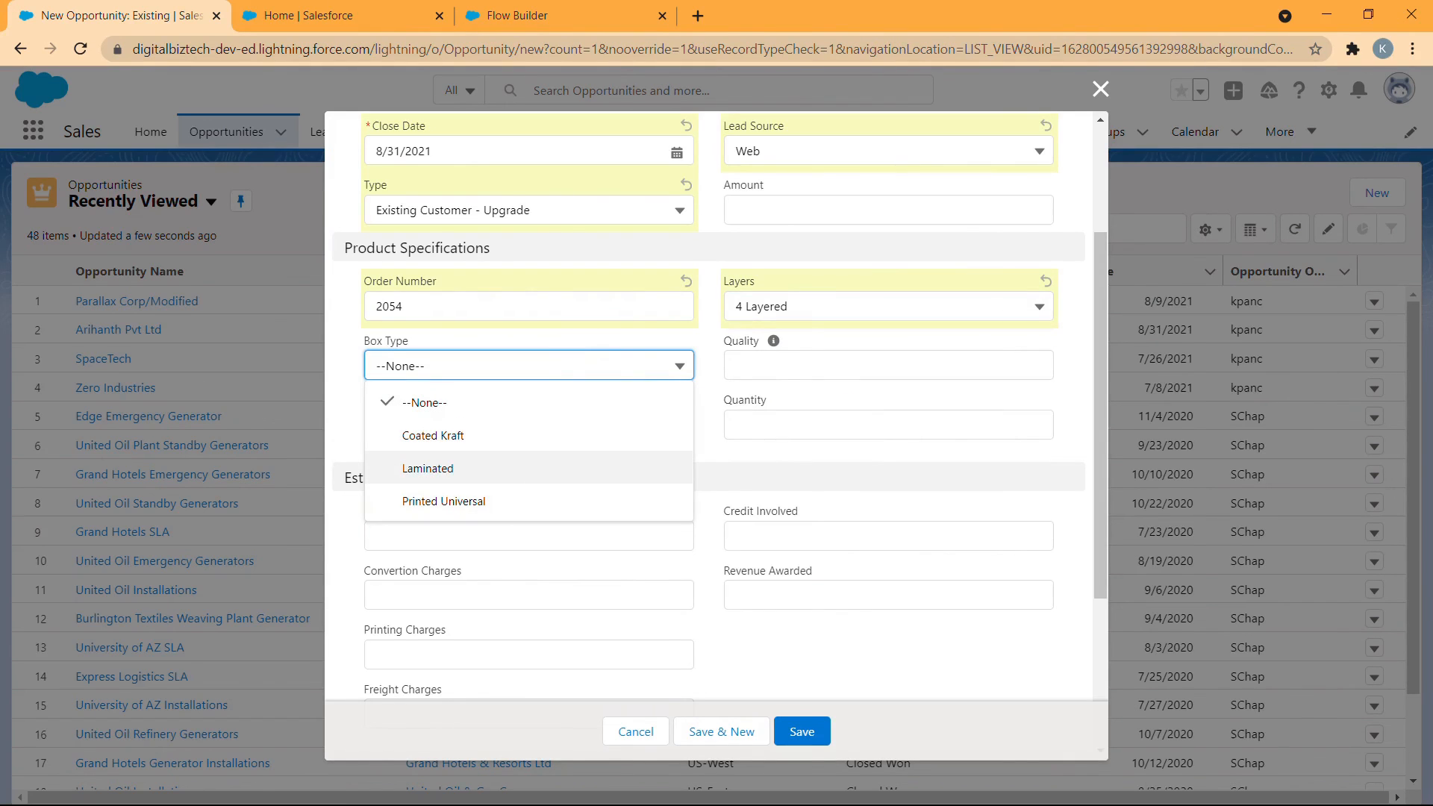
{"action": "left_click", "coordinate": [555, 489]}
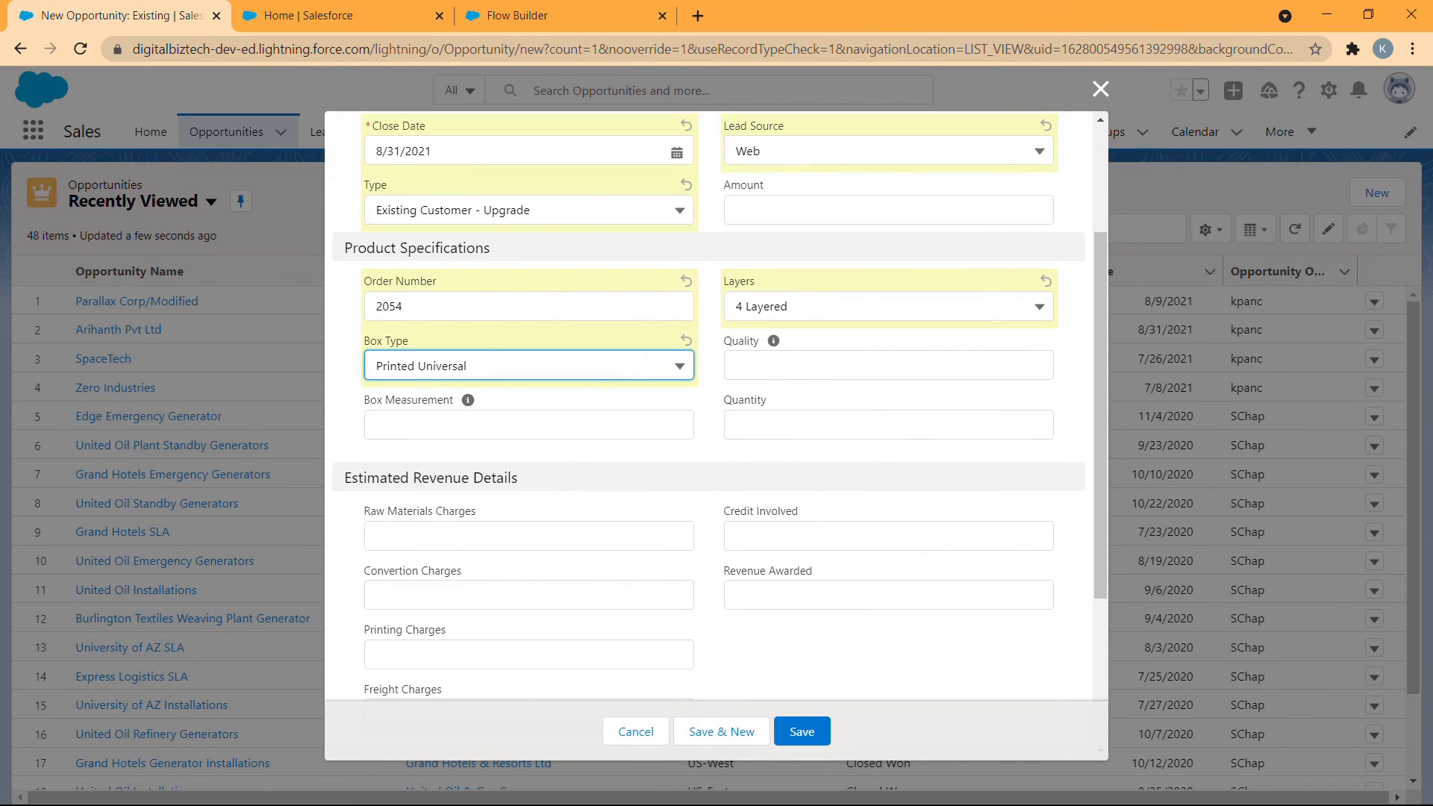
- Set Quality to 50, Quantity to 5000 and Box Measurement to 98 * 85 * 45
{"action": "left_click", "coordinate": [816, 362]}
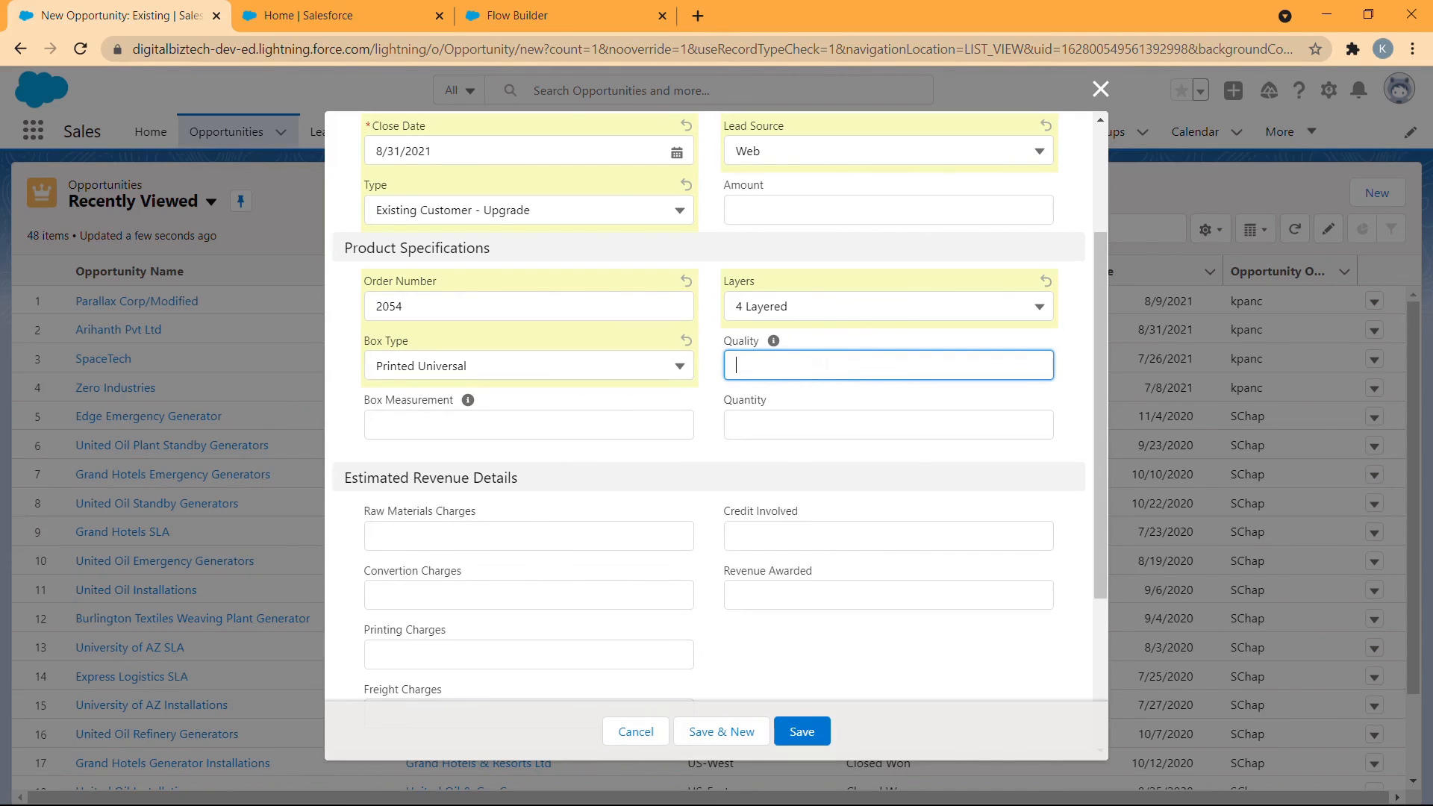
{"action": "type", "text": "50"}
{"action": "left_click", "coordinate": [826, 426]}
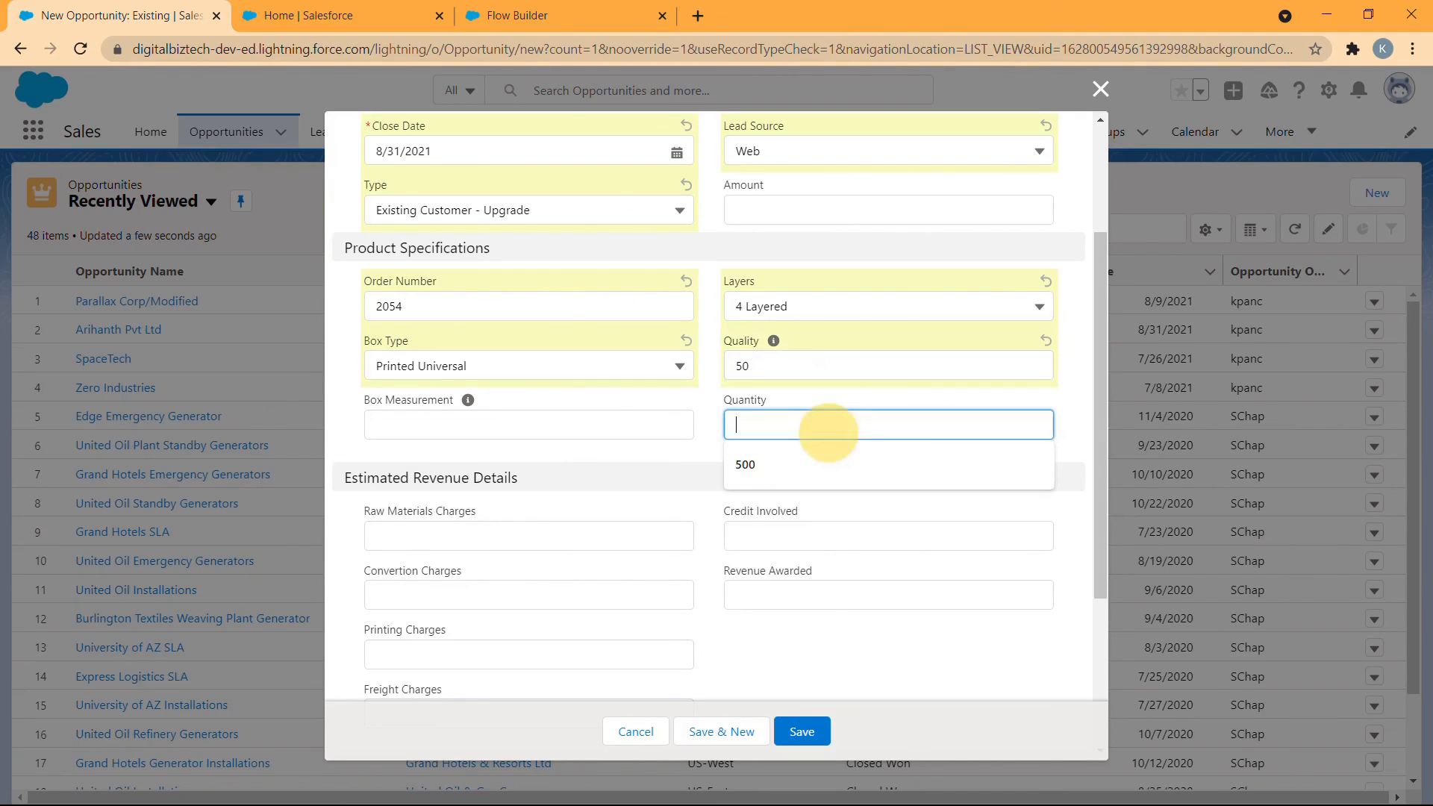
{"action": "left_click", "coordinate": [819, 463]}
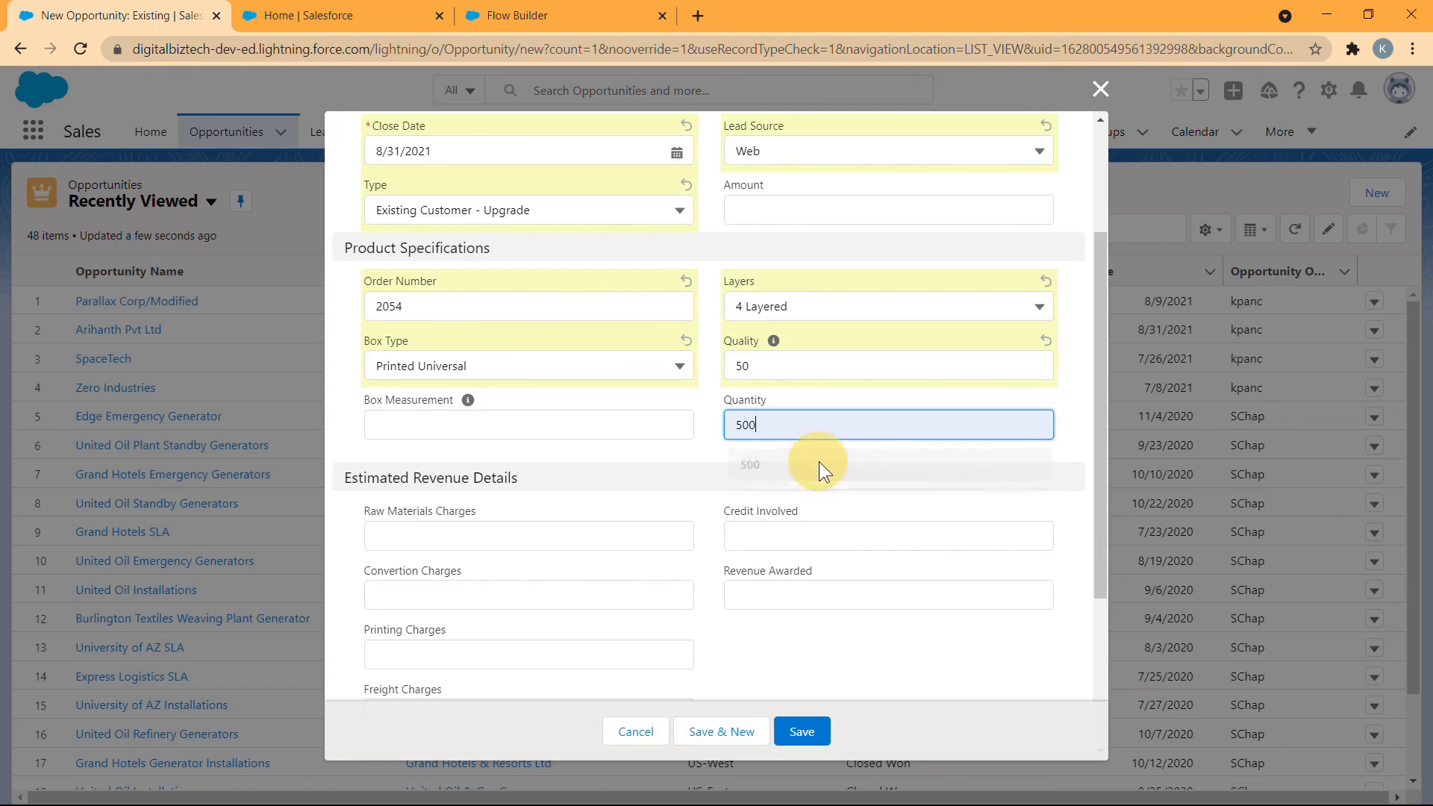
{"action": "type", "text": "0"}
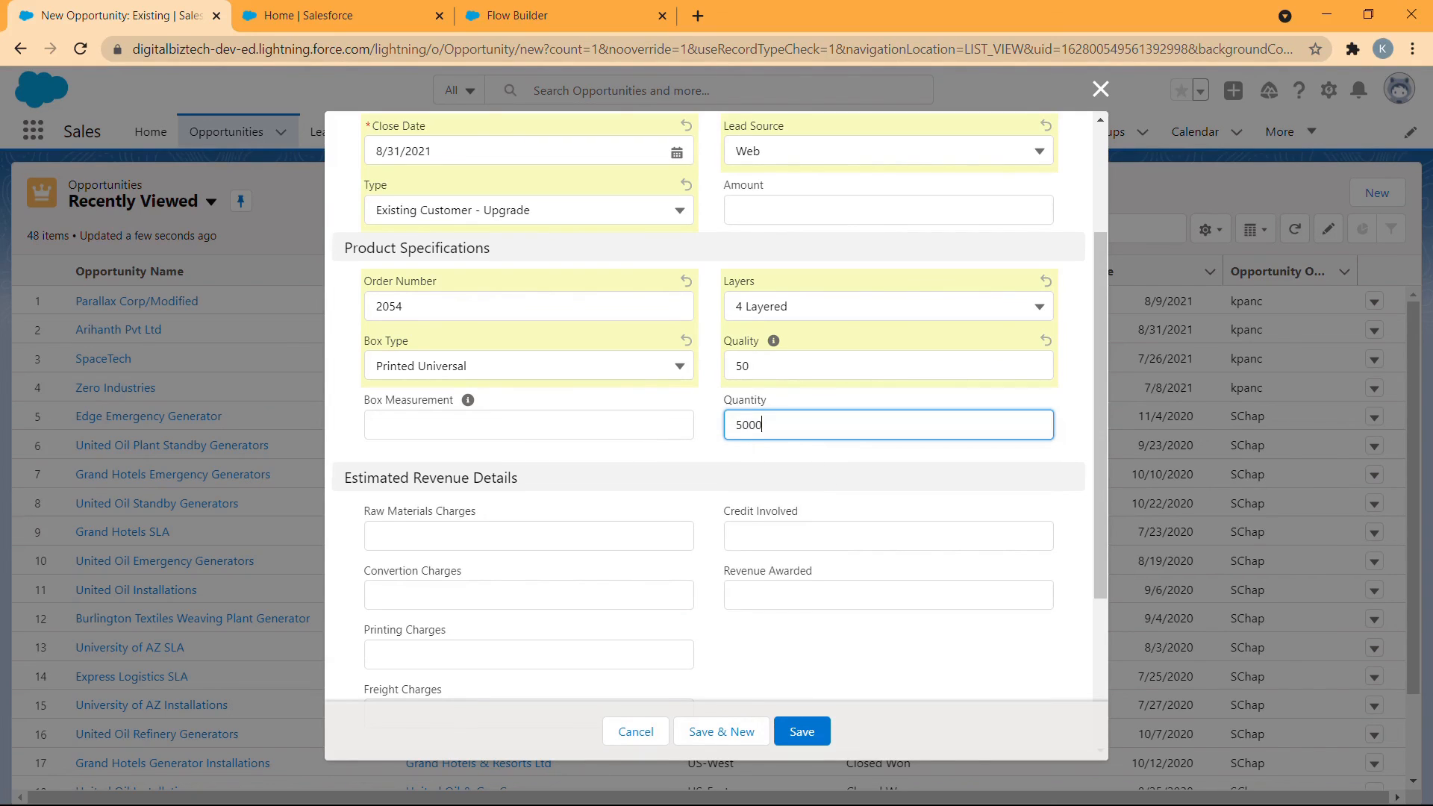
{"action": "left_click", "coordinate": [608, 417]}
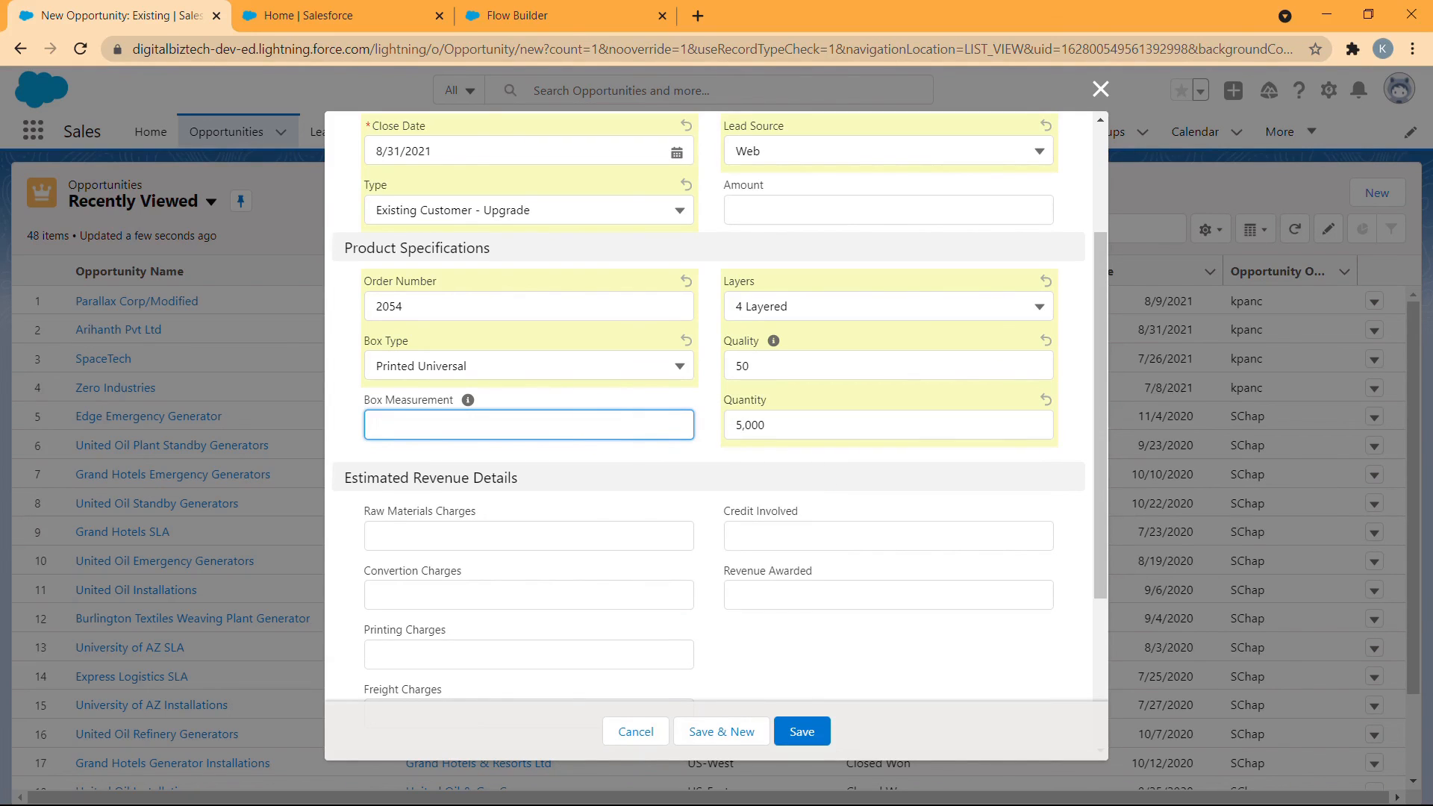
{"action": "type", "text": "98 * 85 * 45"}
- In the estimated revenue details, set Raw Materials Charges to 12500 and Convertion Charges to 12000
{"action": "scroll", "coordinate": [665, 452], "scroll_direction": "down", "scroll_amount": 4}
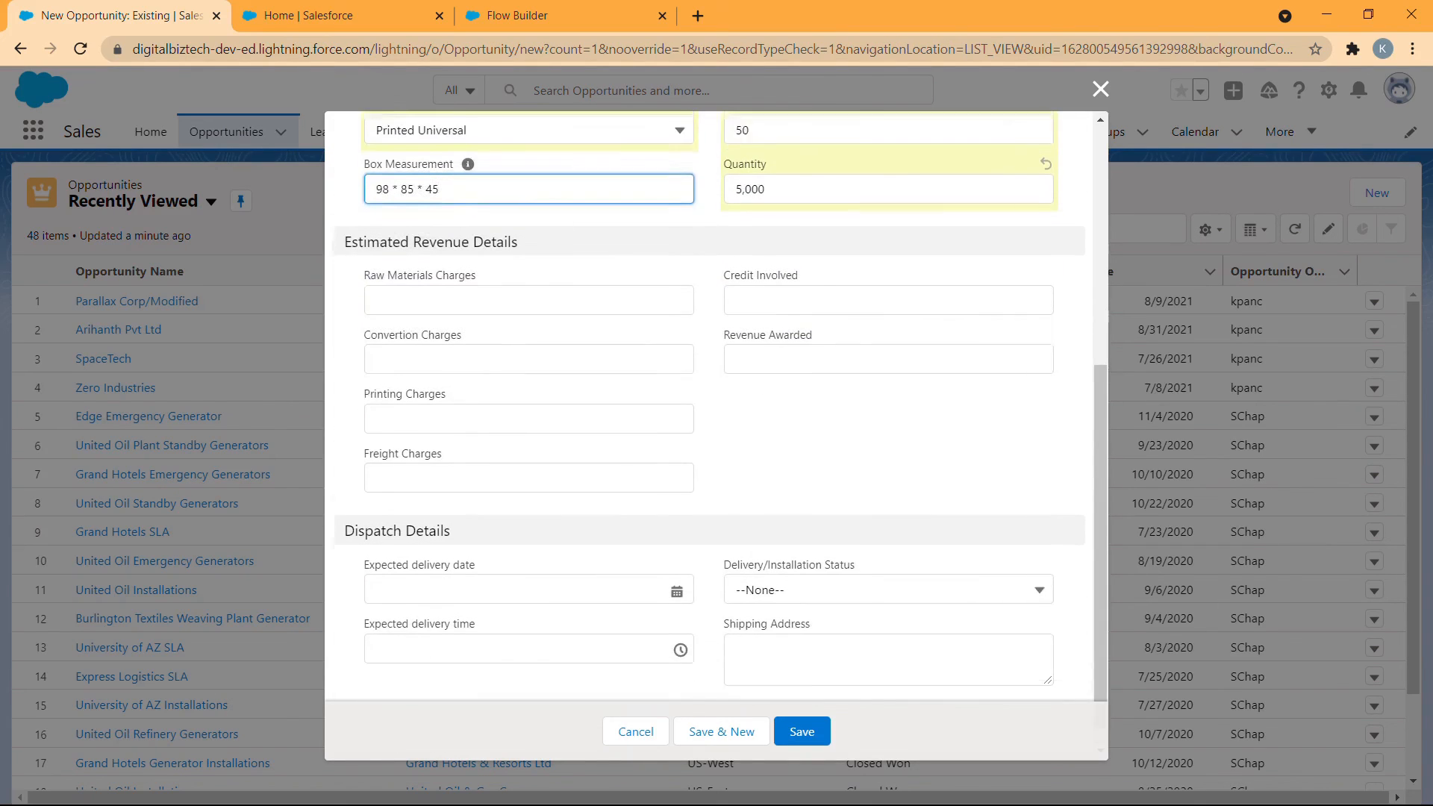
{"action": "left_click", "coordinate": [552, 280]}
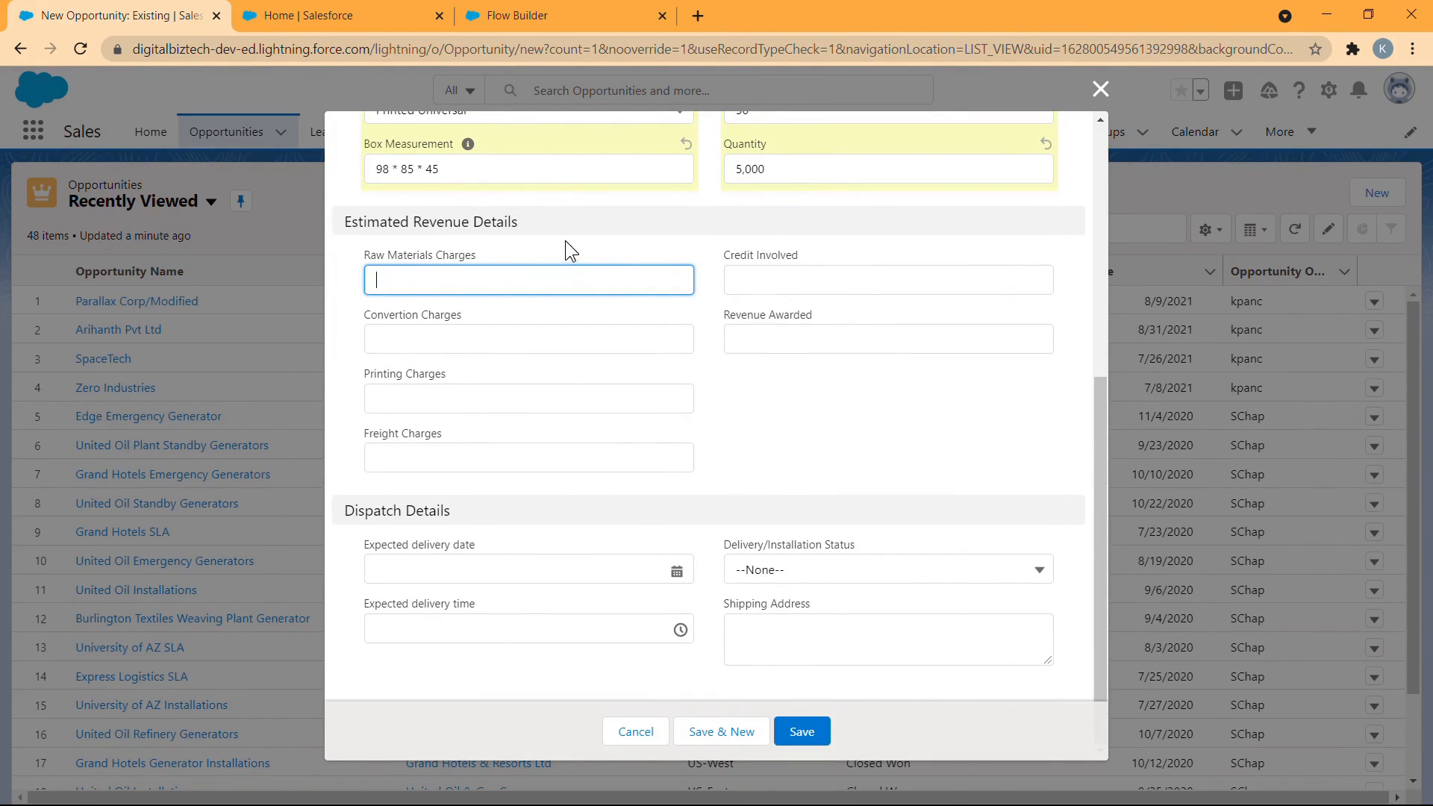
{"action": "left_click", "coordinate": [554, 273]}
{"action": "type", "text": "12500"}
{"action": "left_click", "coordinate": [495, 329]}
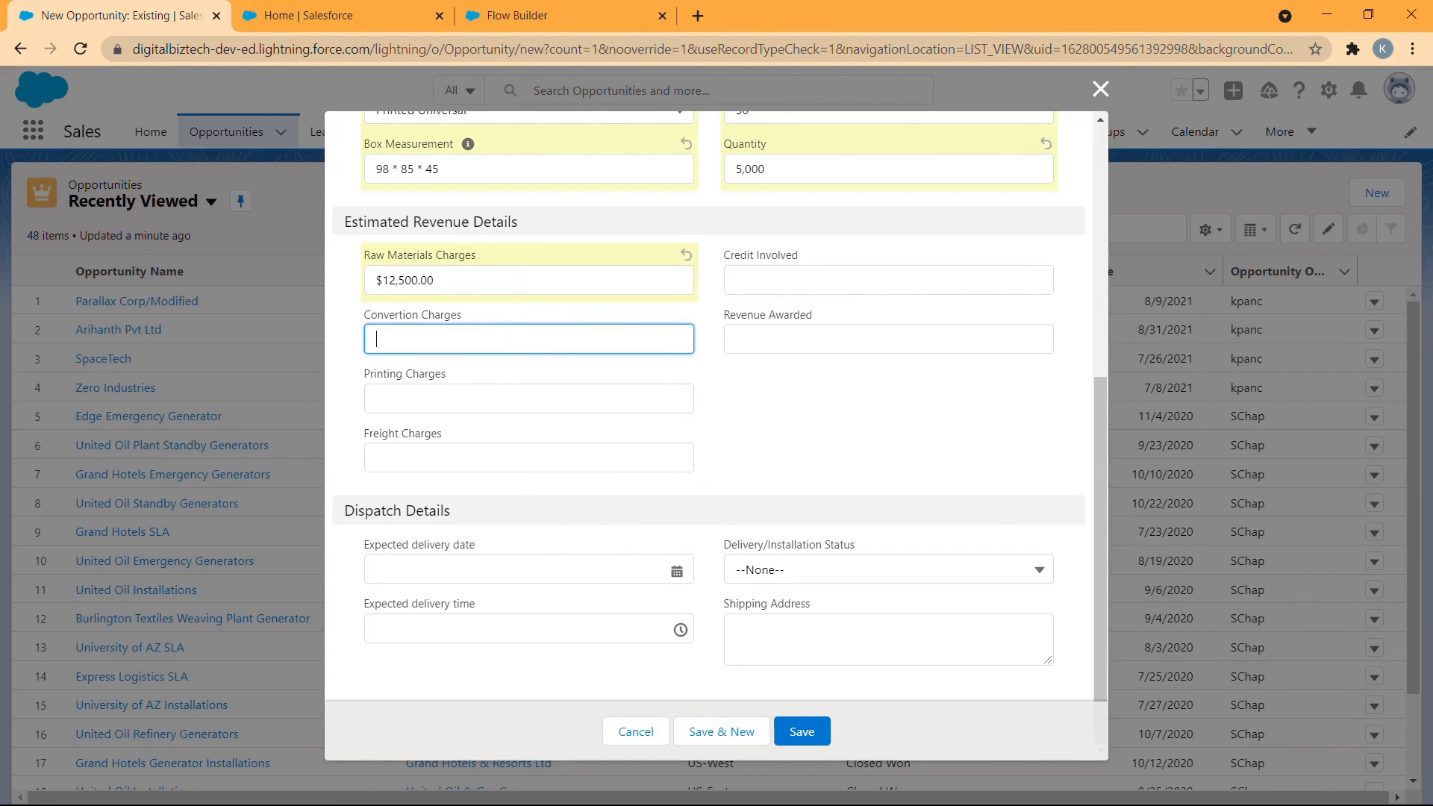
{"action": "type", "text": "12000"}
- Set Printing Charges to 5000 and Freight Charges to 2000, and save the new opportunity
{"action": "left_click", "coordinate": [491, 395]}
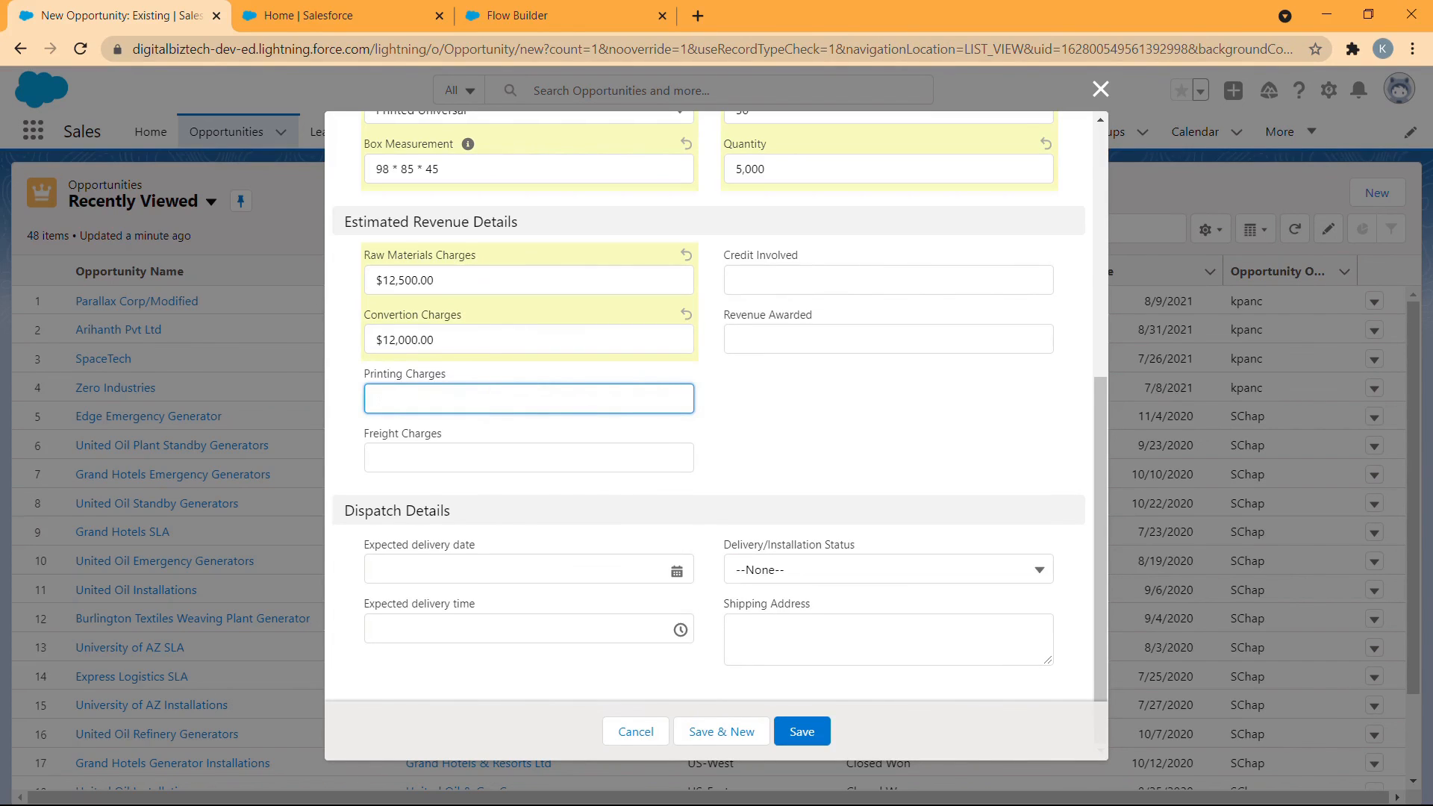
{"action": "type", "text": "5000"}
{"action": "left_click", "coordinate": [650, 453]}
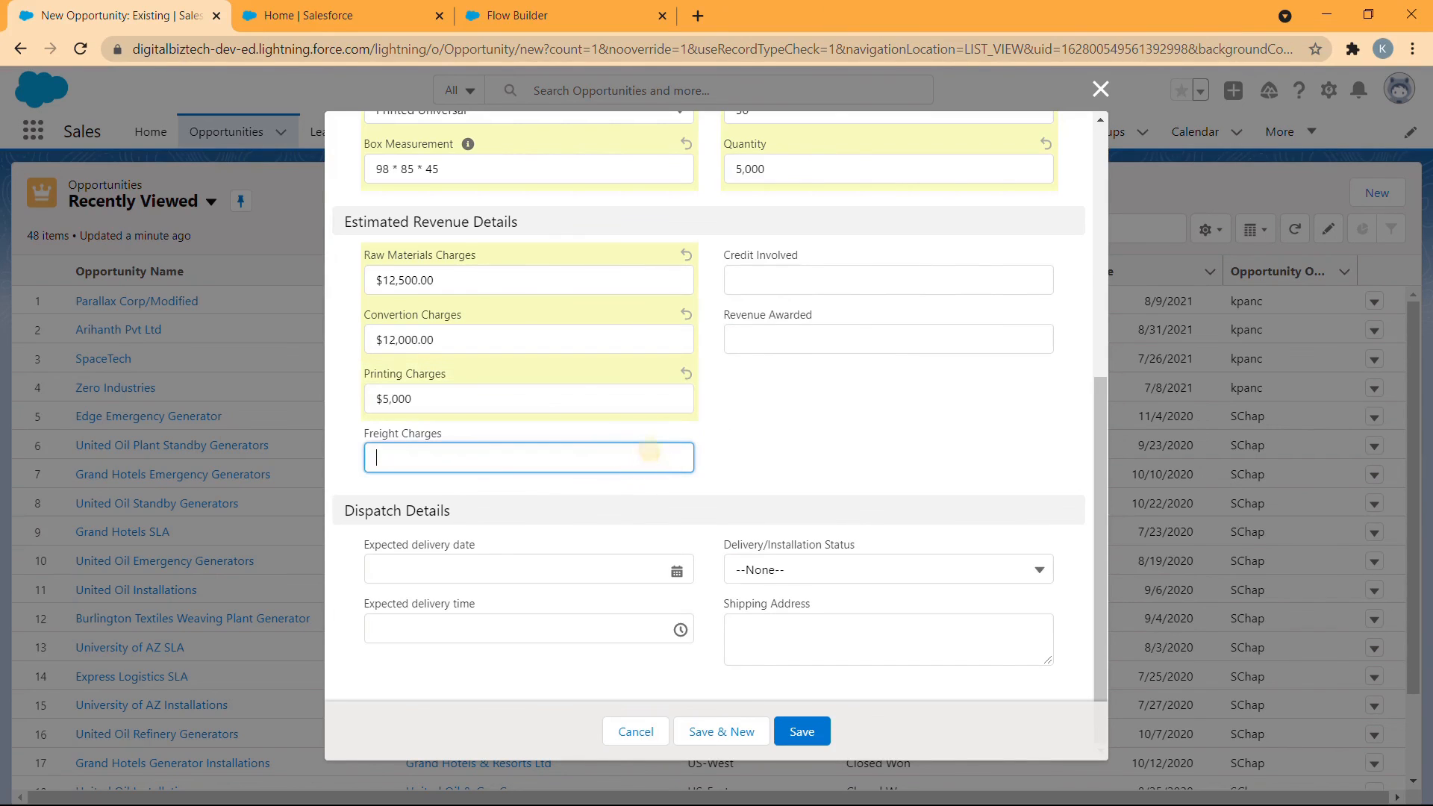
{"action": "type", "text": "2000"}
{"action": "left_click", "coordinate": [1086, 354]}
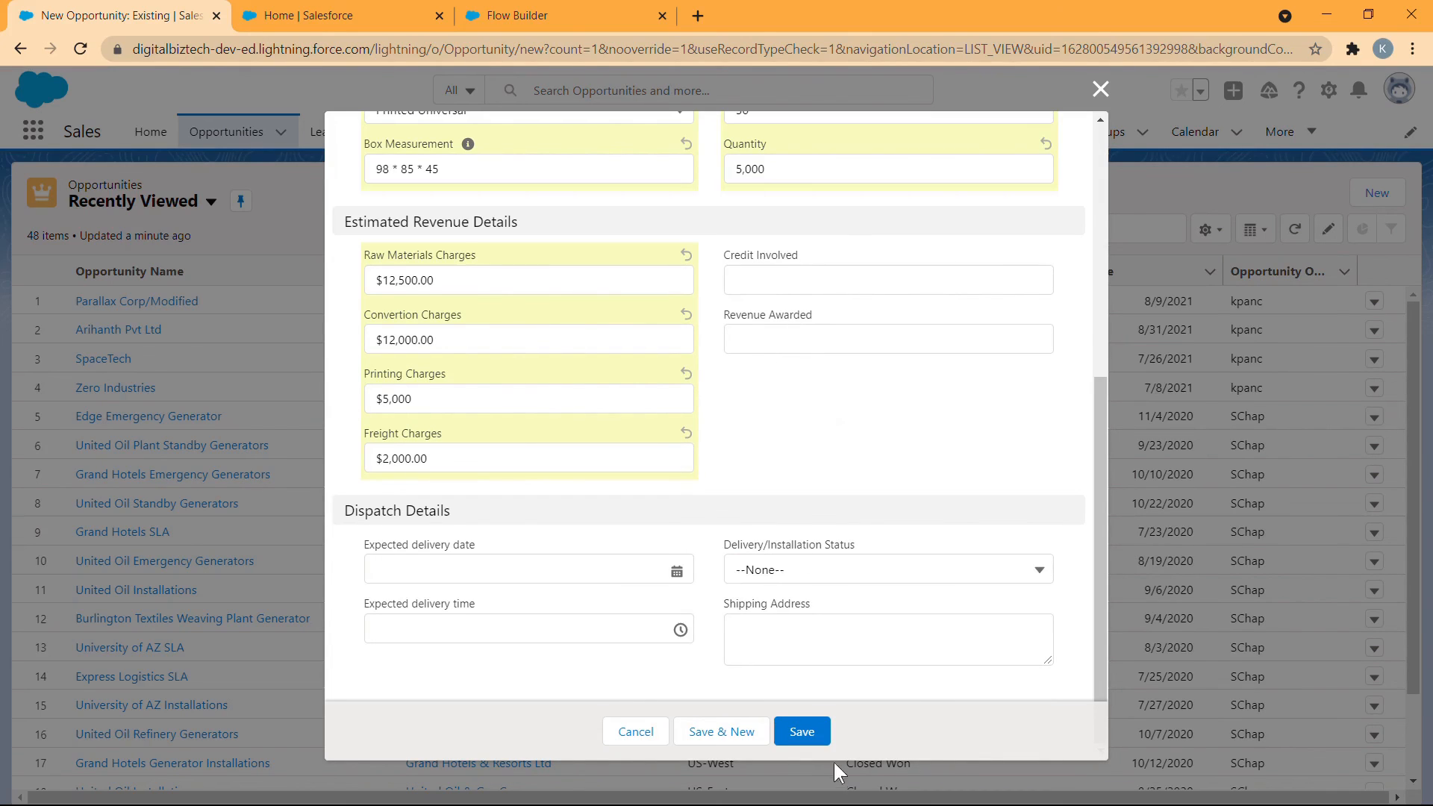
{"action": "left_click", "coordinate": [802, 730]}
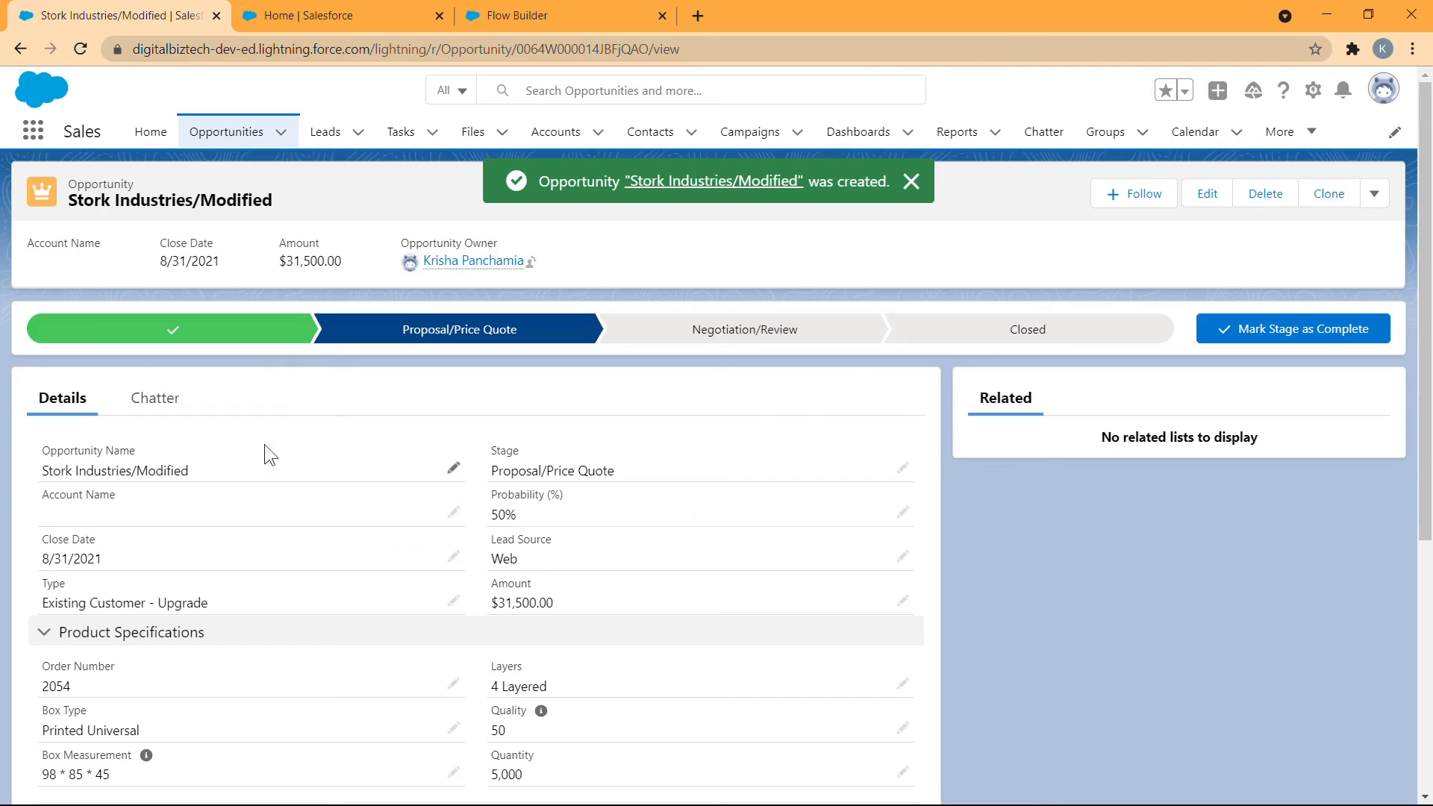
- Set the saved opportunity's Revenue Awarded to 30000, save the record and check its Amount
{"action": "scroll", "coordinate": [761, 585], "scroll_direction": "down", "scroll_amount": 3}
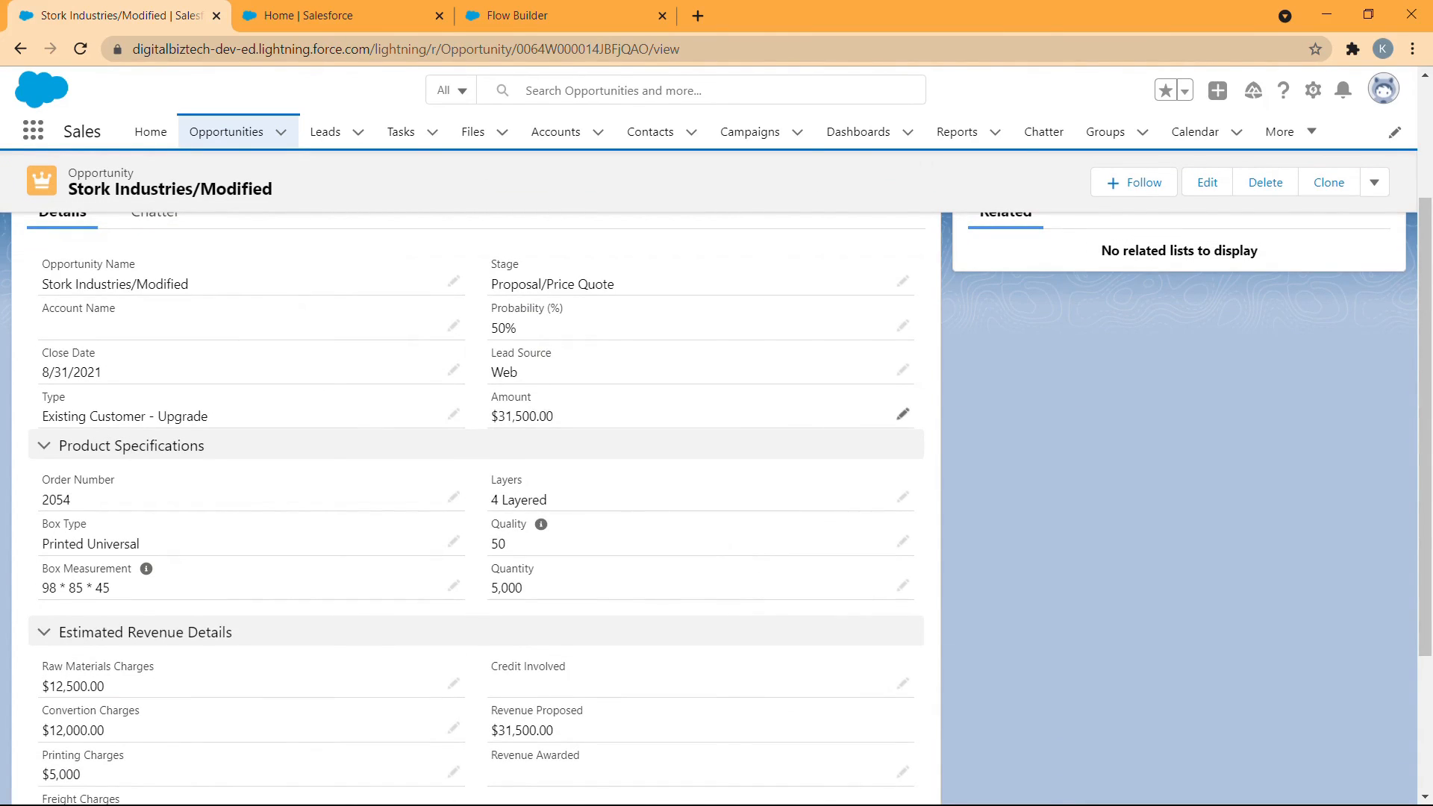
{"action": "scroll", "coordinate": [567, 491], "scroll_direction": "down", "scroll_amount": 1}
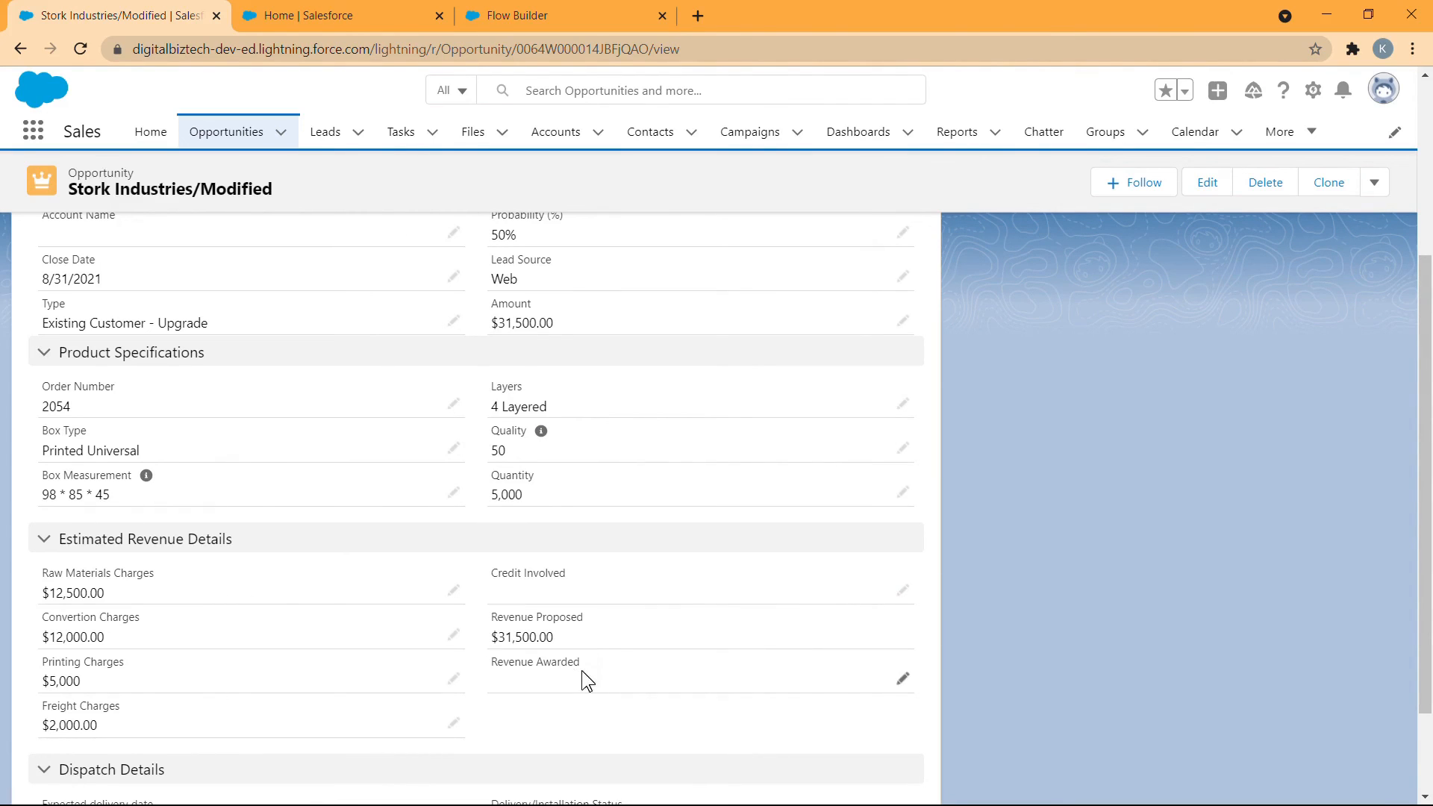
{"action": "left_click", "coordinate": [903, 678]}
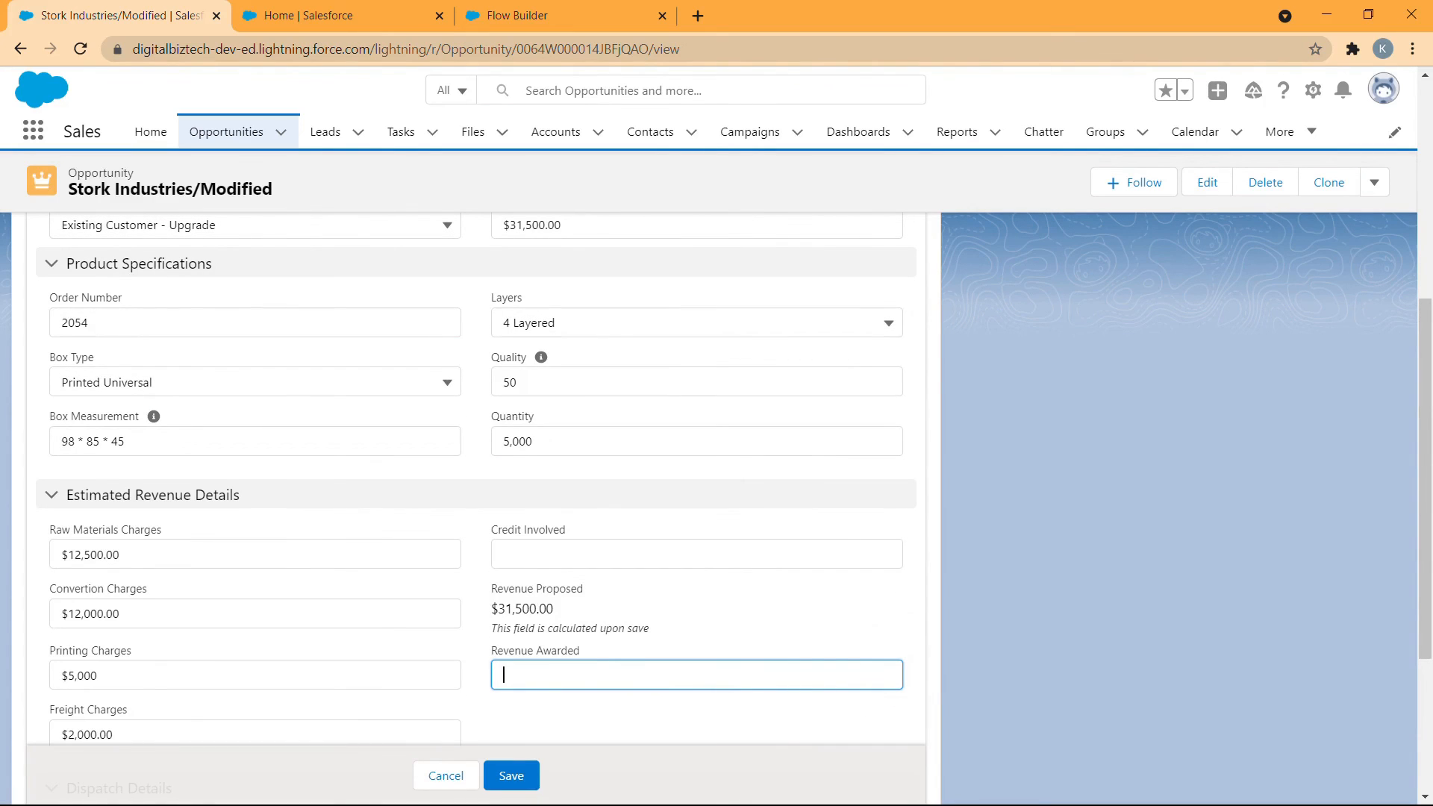
{"action": "type", "text": "2"}
{"action": "type", "text": "30000"}
{"action": "left_click", "coordinate": [511, 775]}
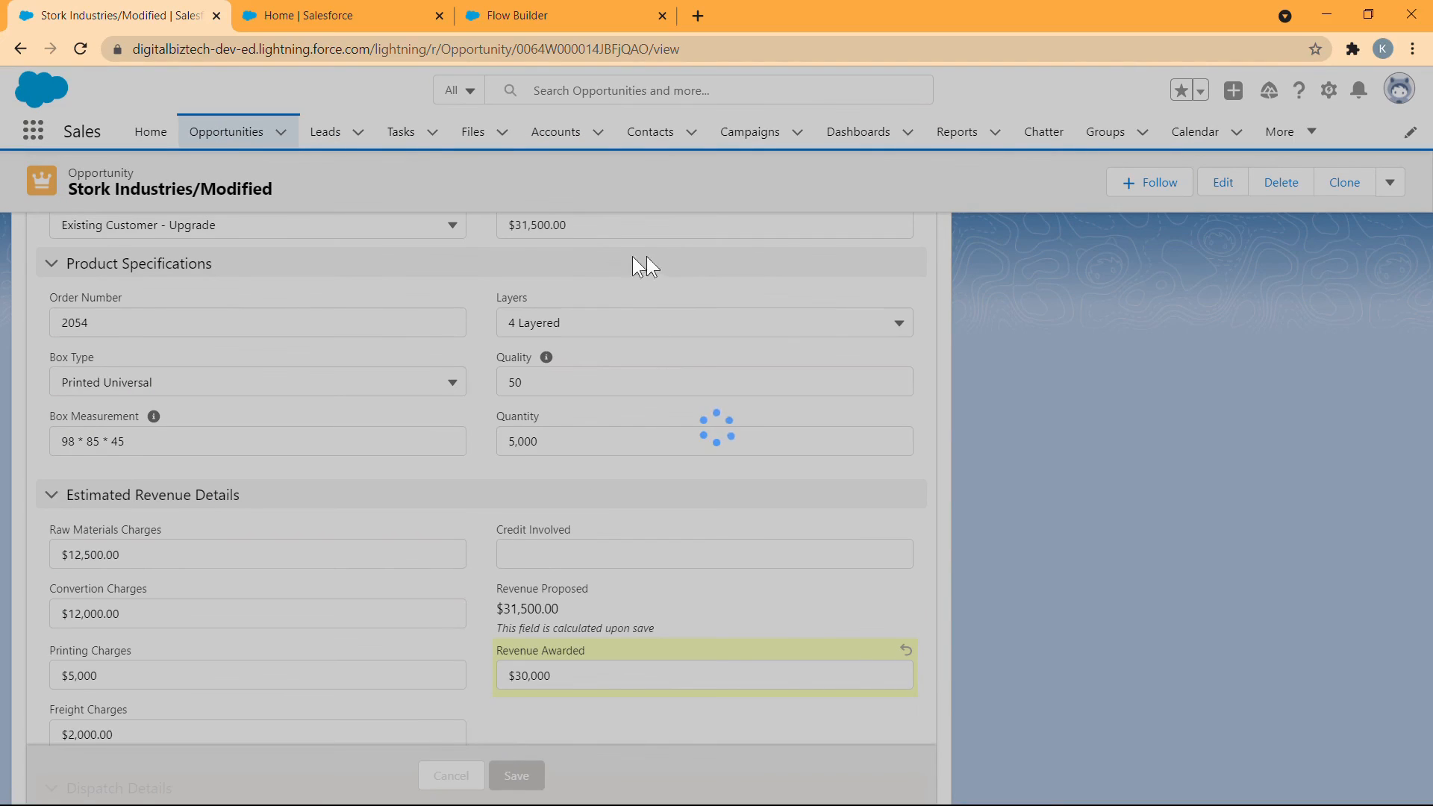
{"action": "scroll", "coordinate": [643, 355], "scroll_direction": "up", "scroll_amount": 3}
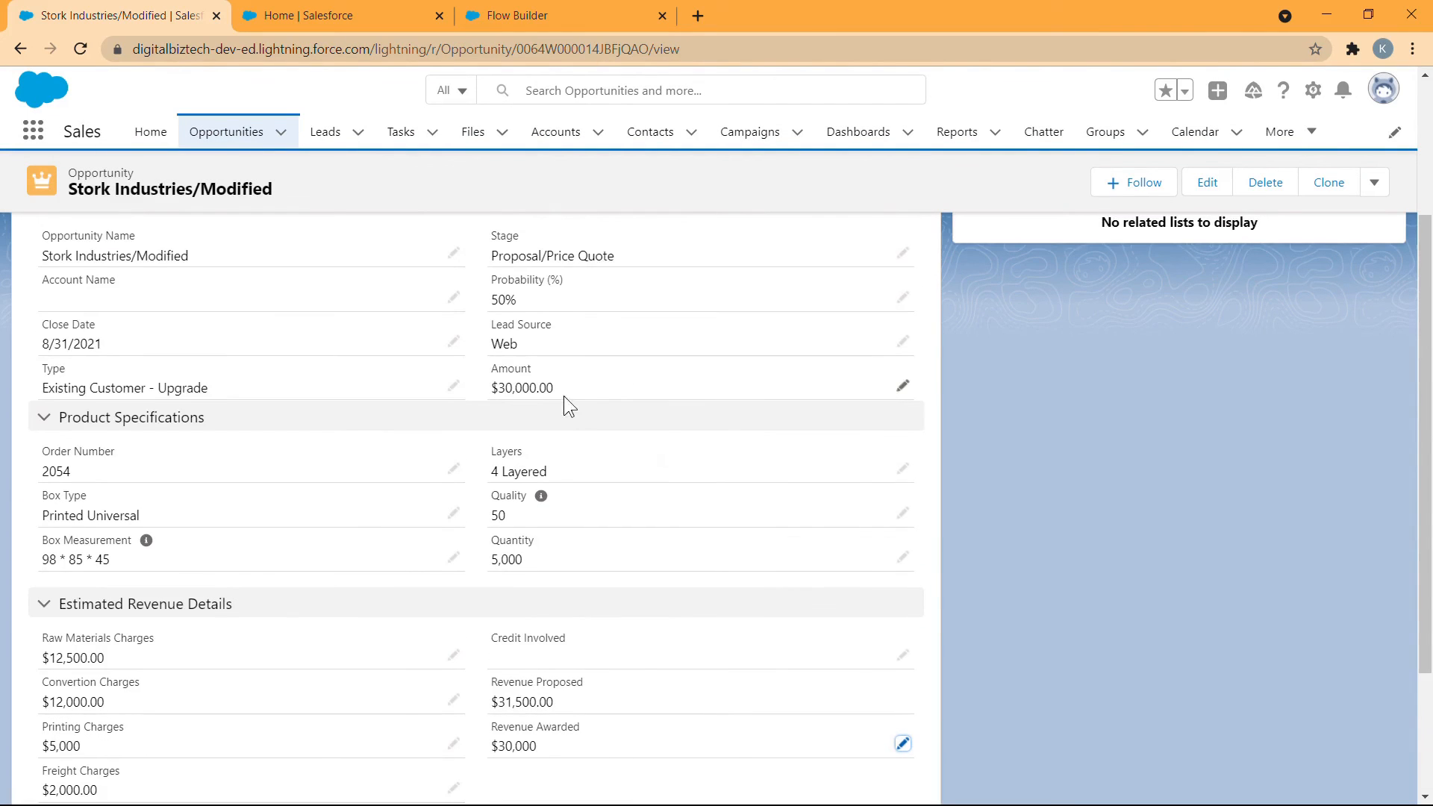
{"action": "scroll", "coordinate": [582, 403], "scroll_direction": "down", "scroll_amount": 1}
{"action": "scroll", "coordinate": [583, 414], "scroll_direction": "up", "scroll_amount": 1}
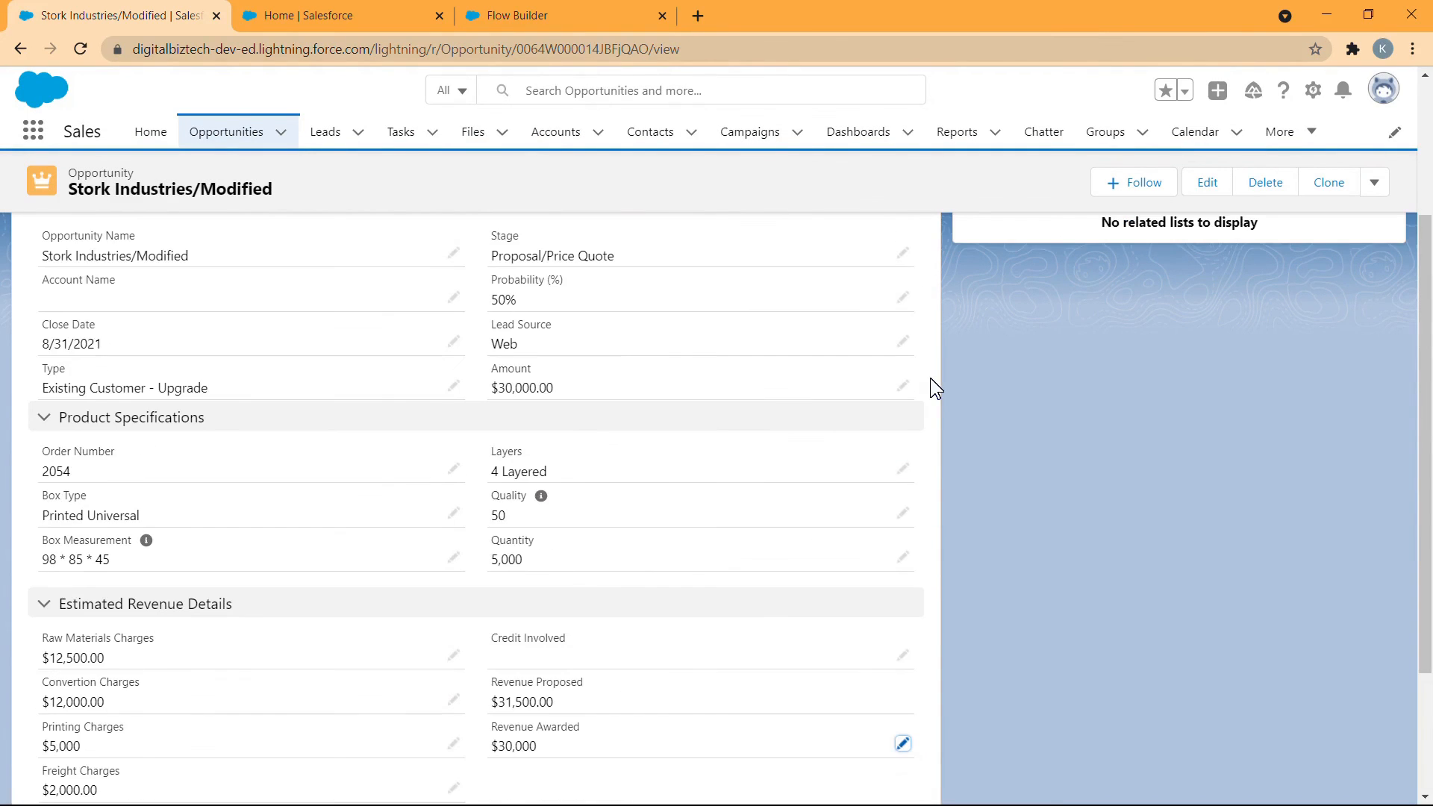